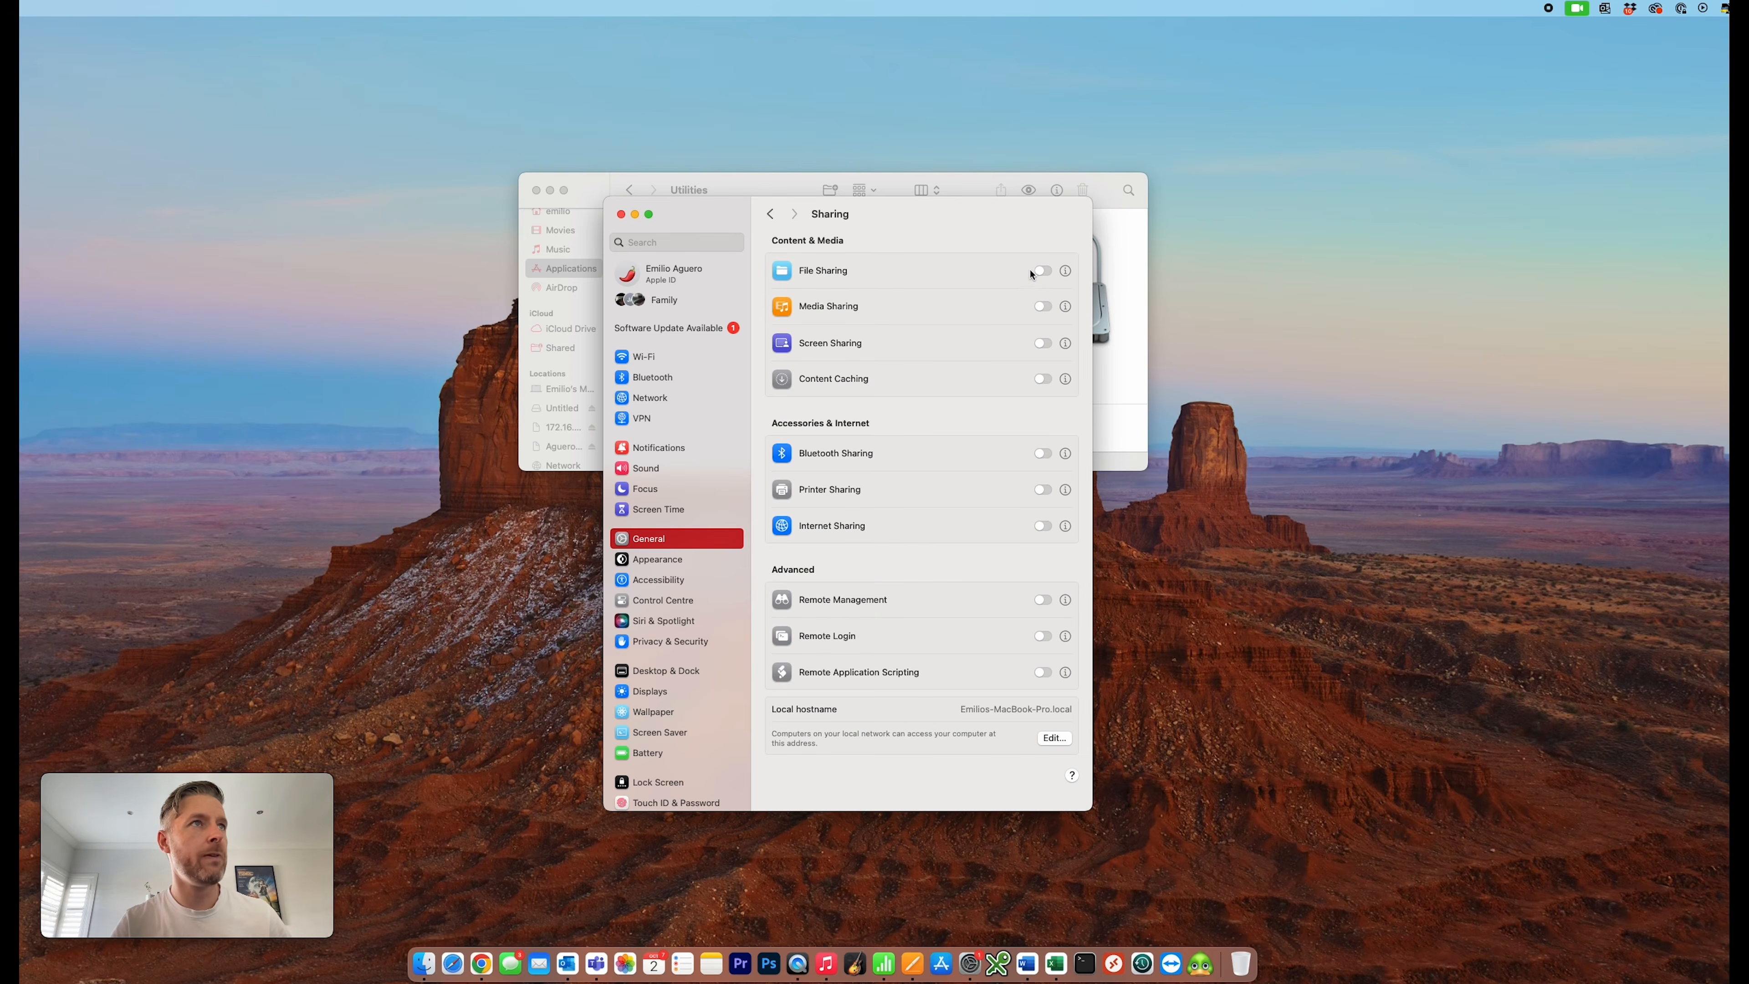
# Turn on File Sharing on the Mac and check the network address shown in its details
pyautogui.click(1042, 272)
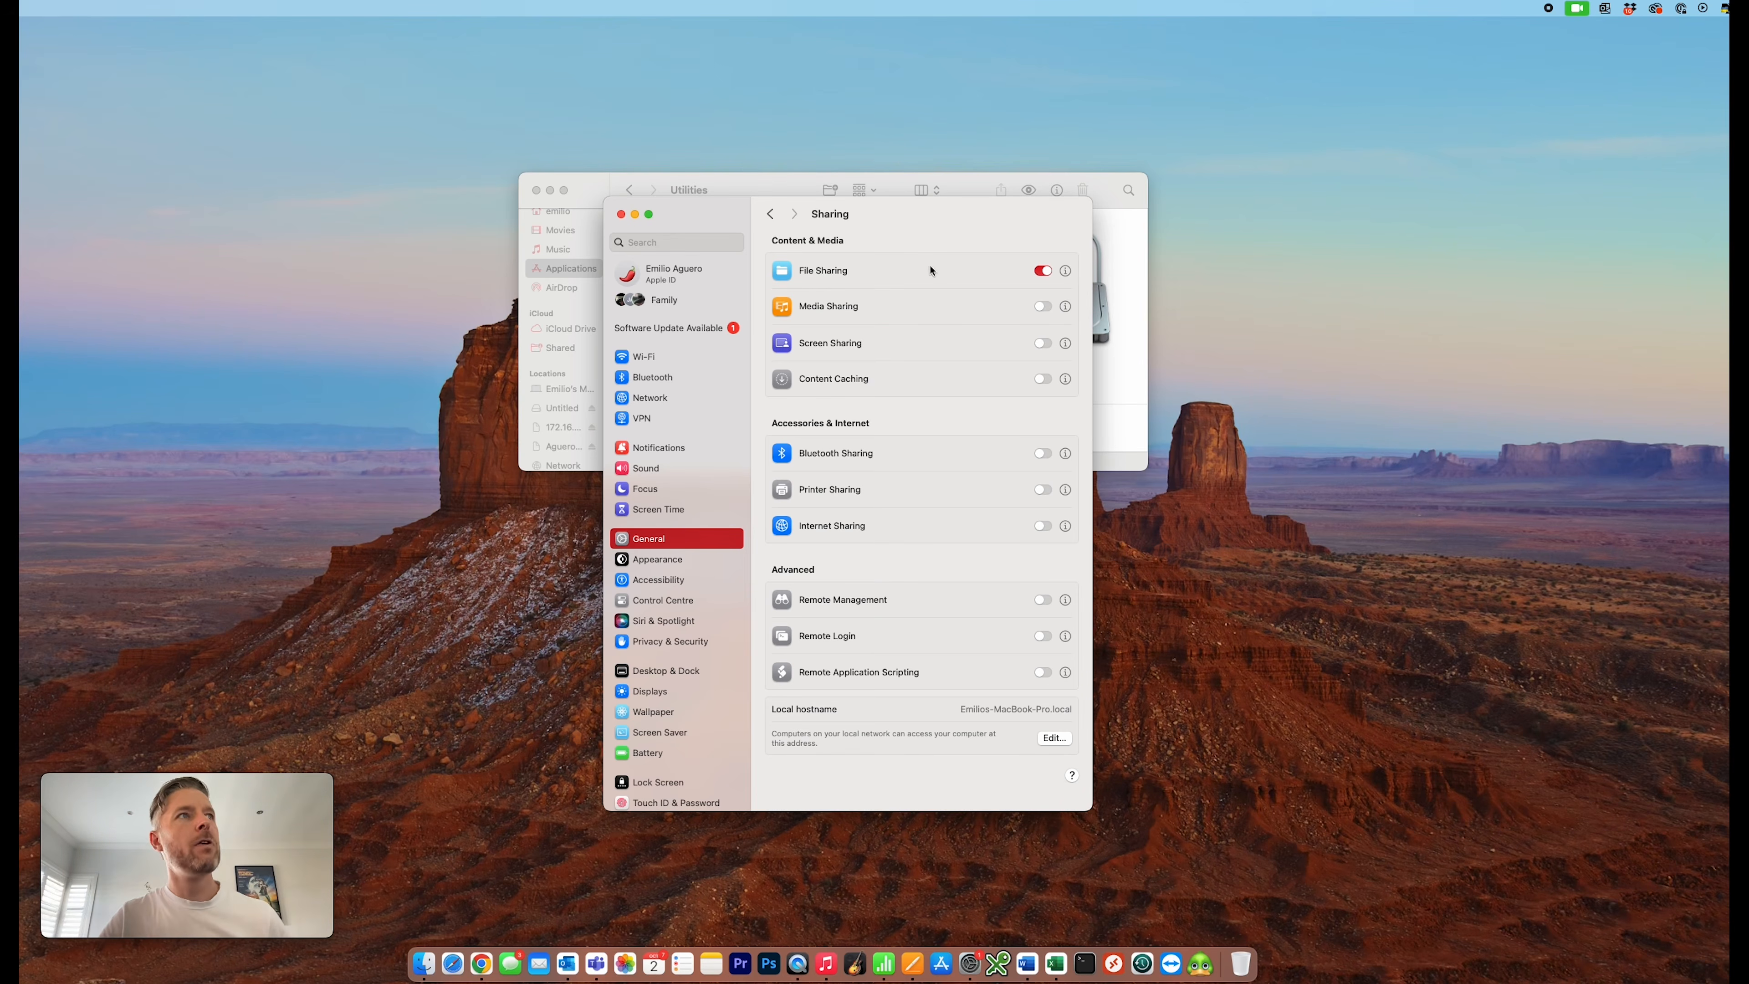
pyautogui.click(1066, 271)
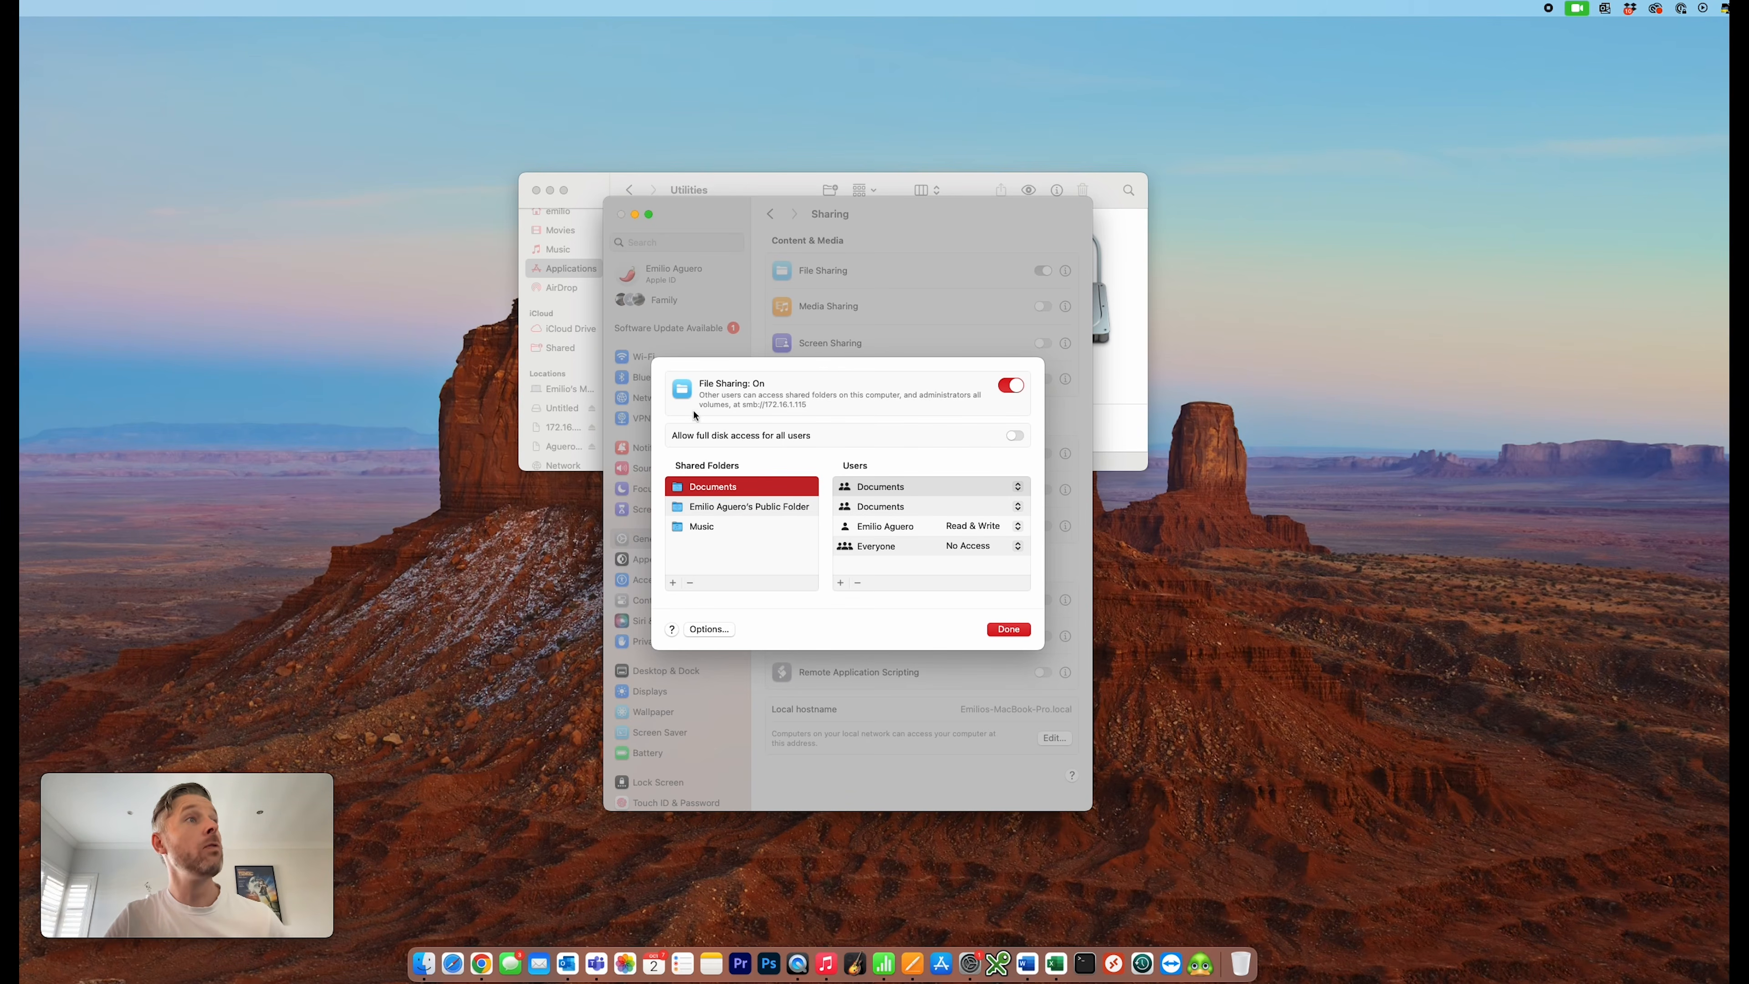
pyautogui.moveTo(742, 405); pyautogui.dragTo(816, 437)
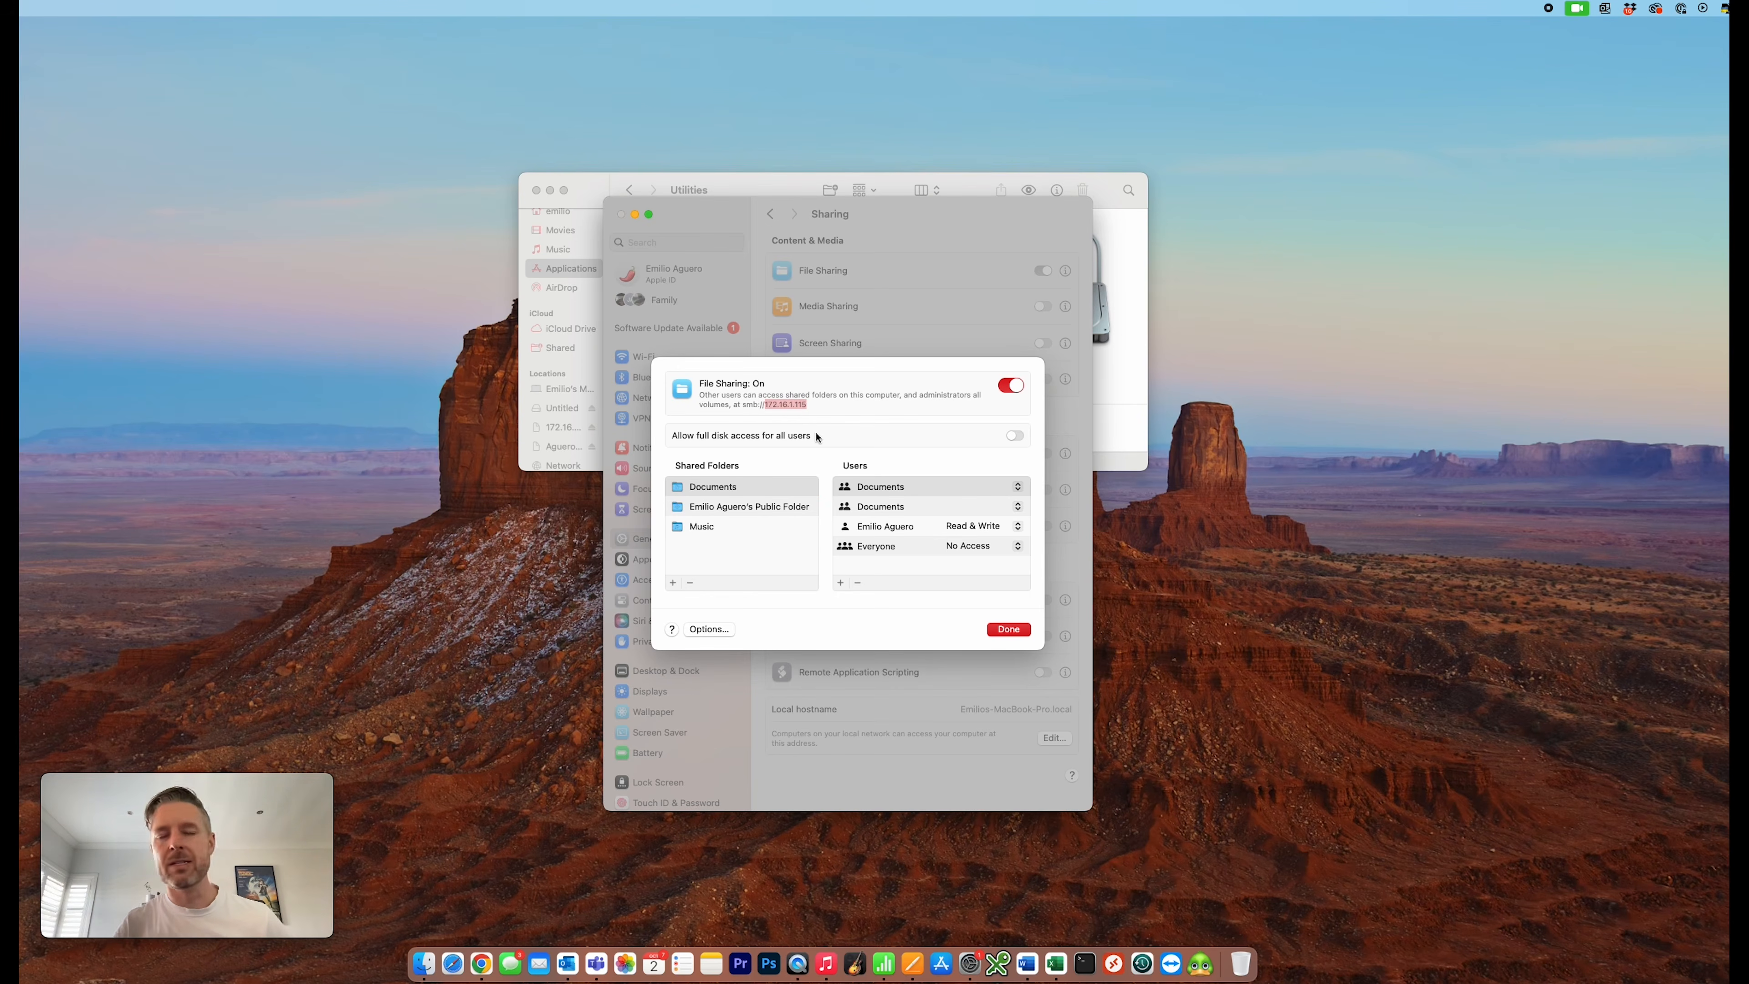
pyautogui.press('Return')
# Check the Mac's IP address in the details of the connected Wi-Fi network
pyautogui.click(655, 360)
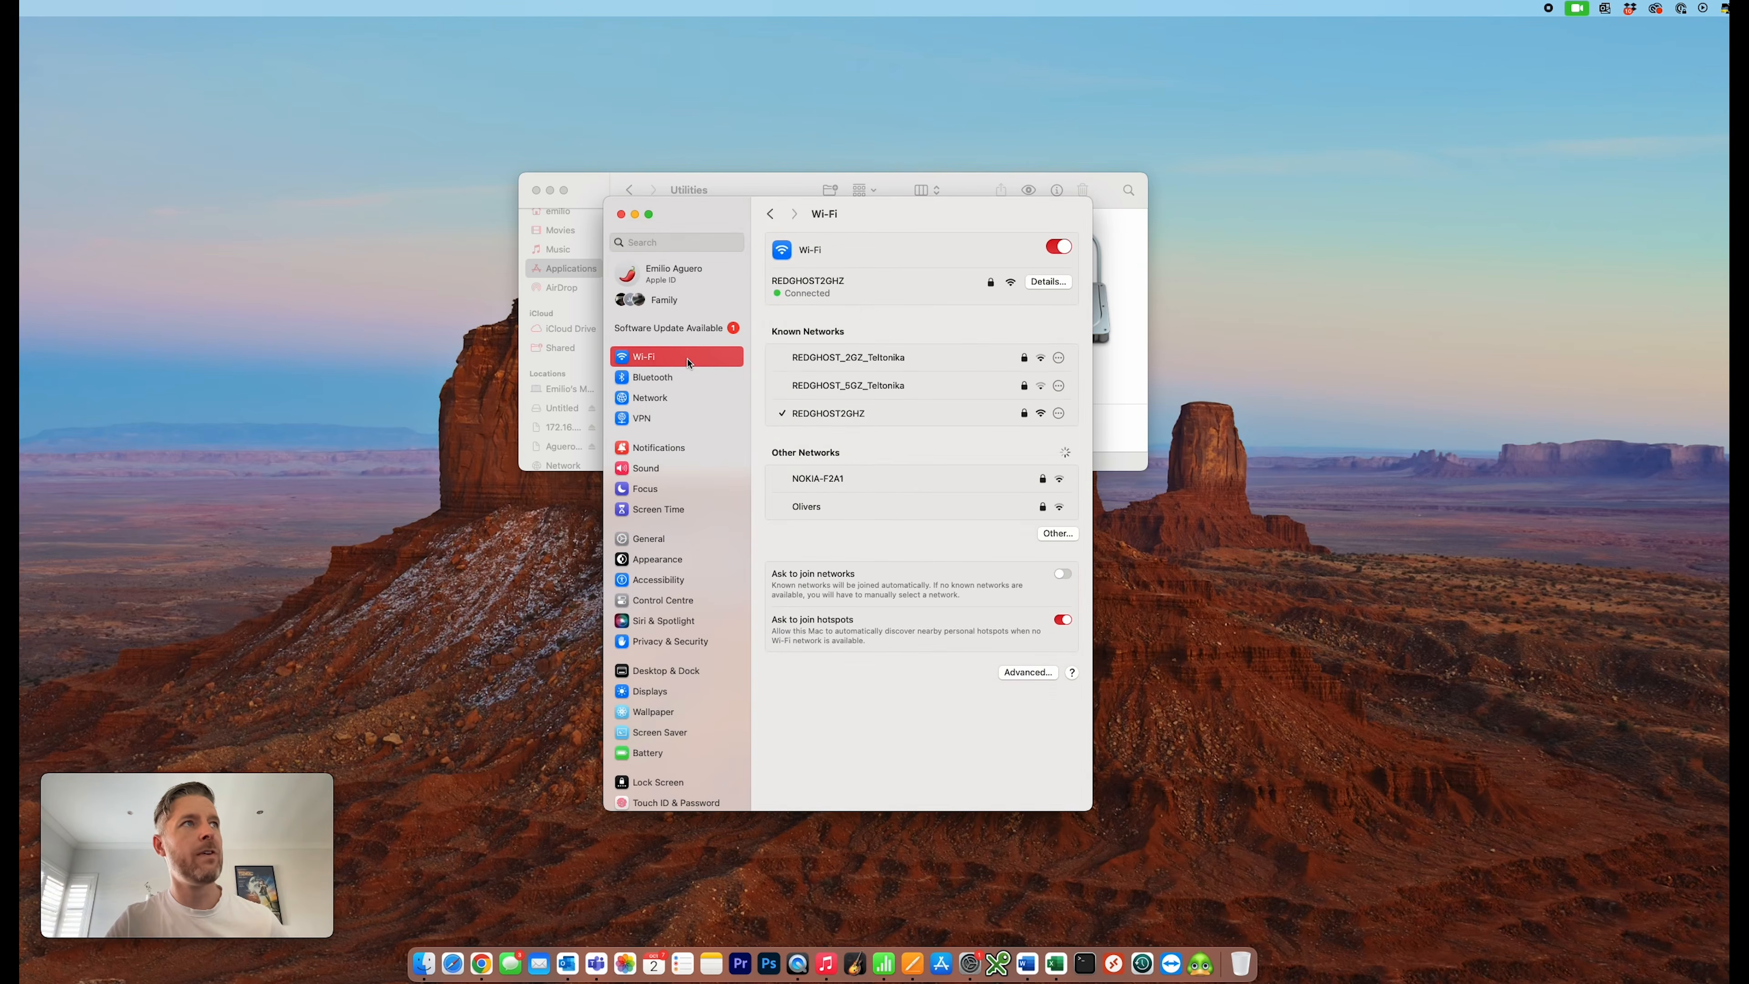
pyautogui.click(1048, 283)
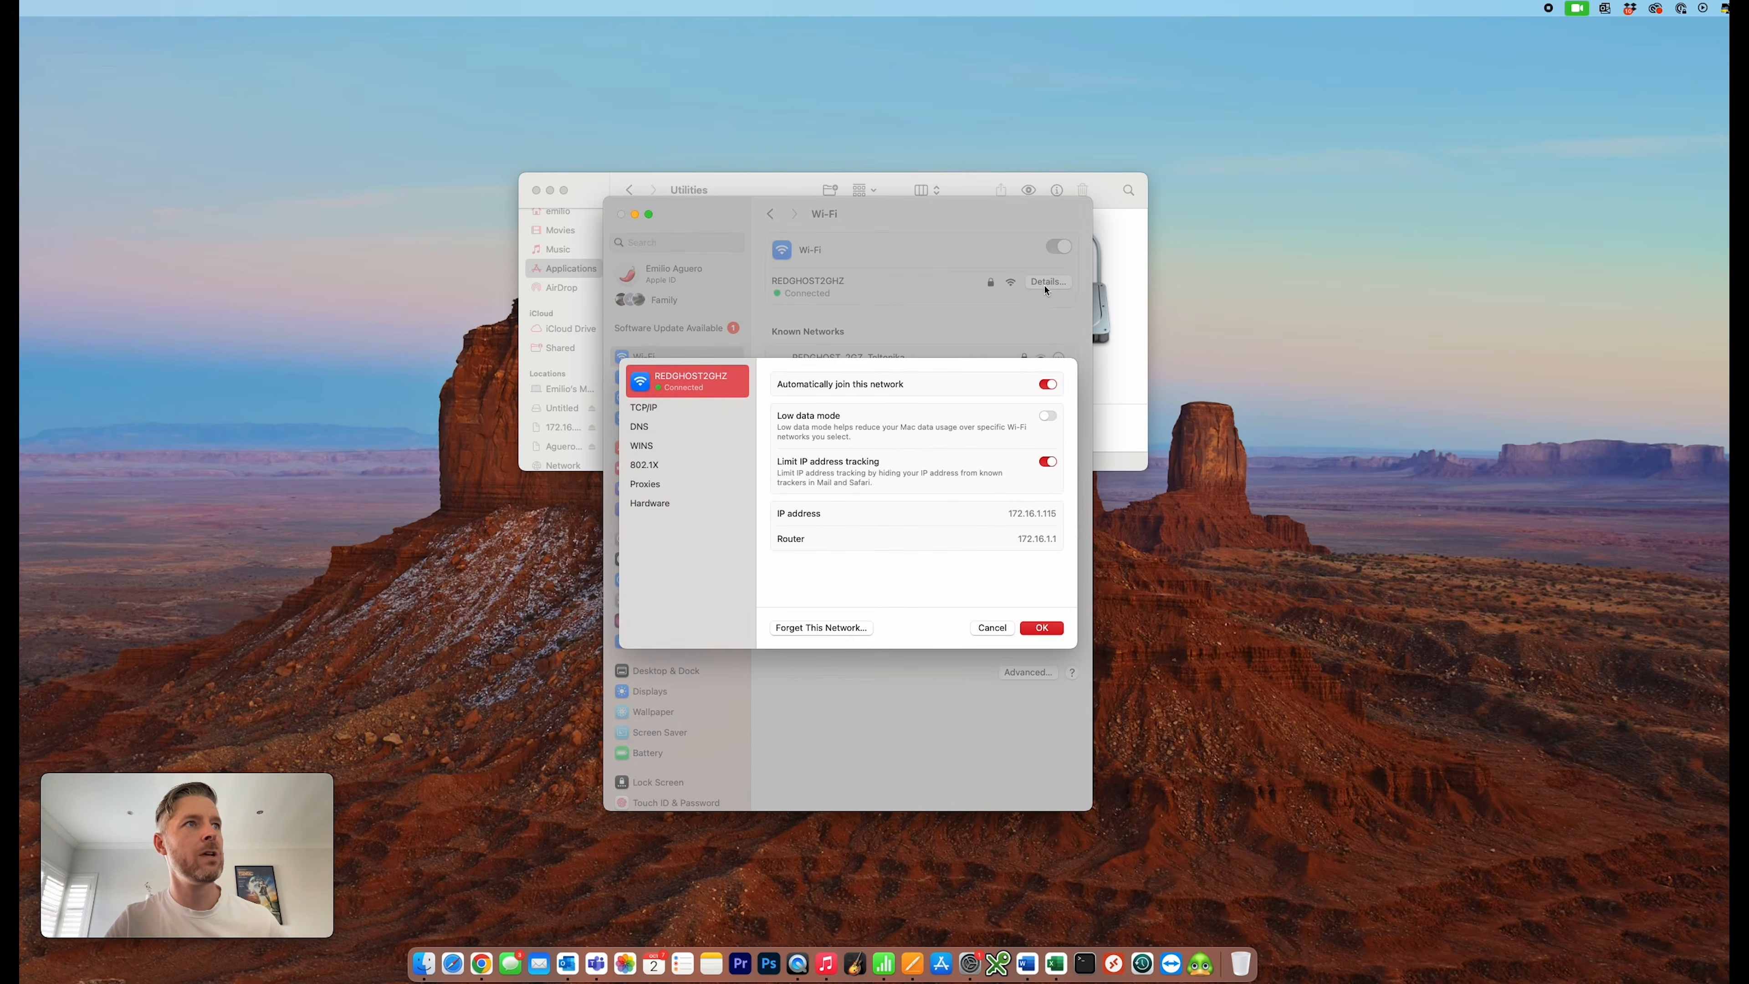
pyautogui.moveTo(779, 512); pyautogui.dragTo(1053, 514)
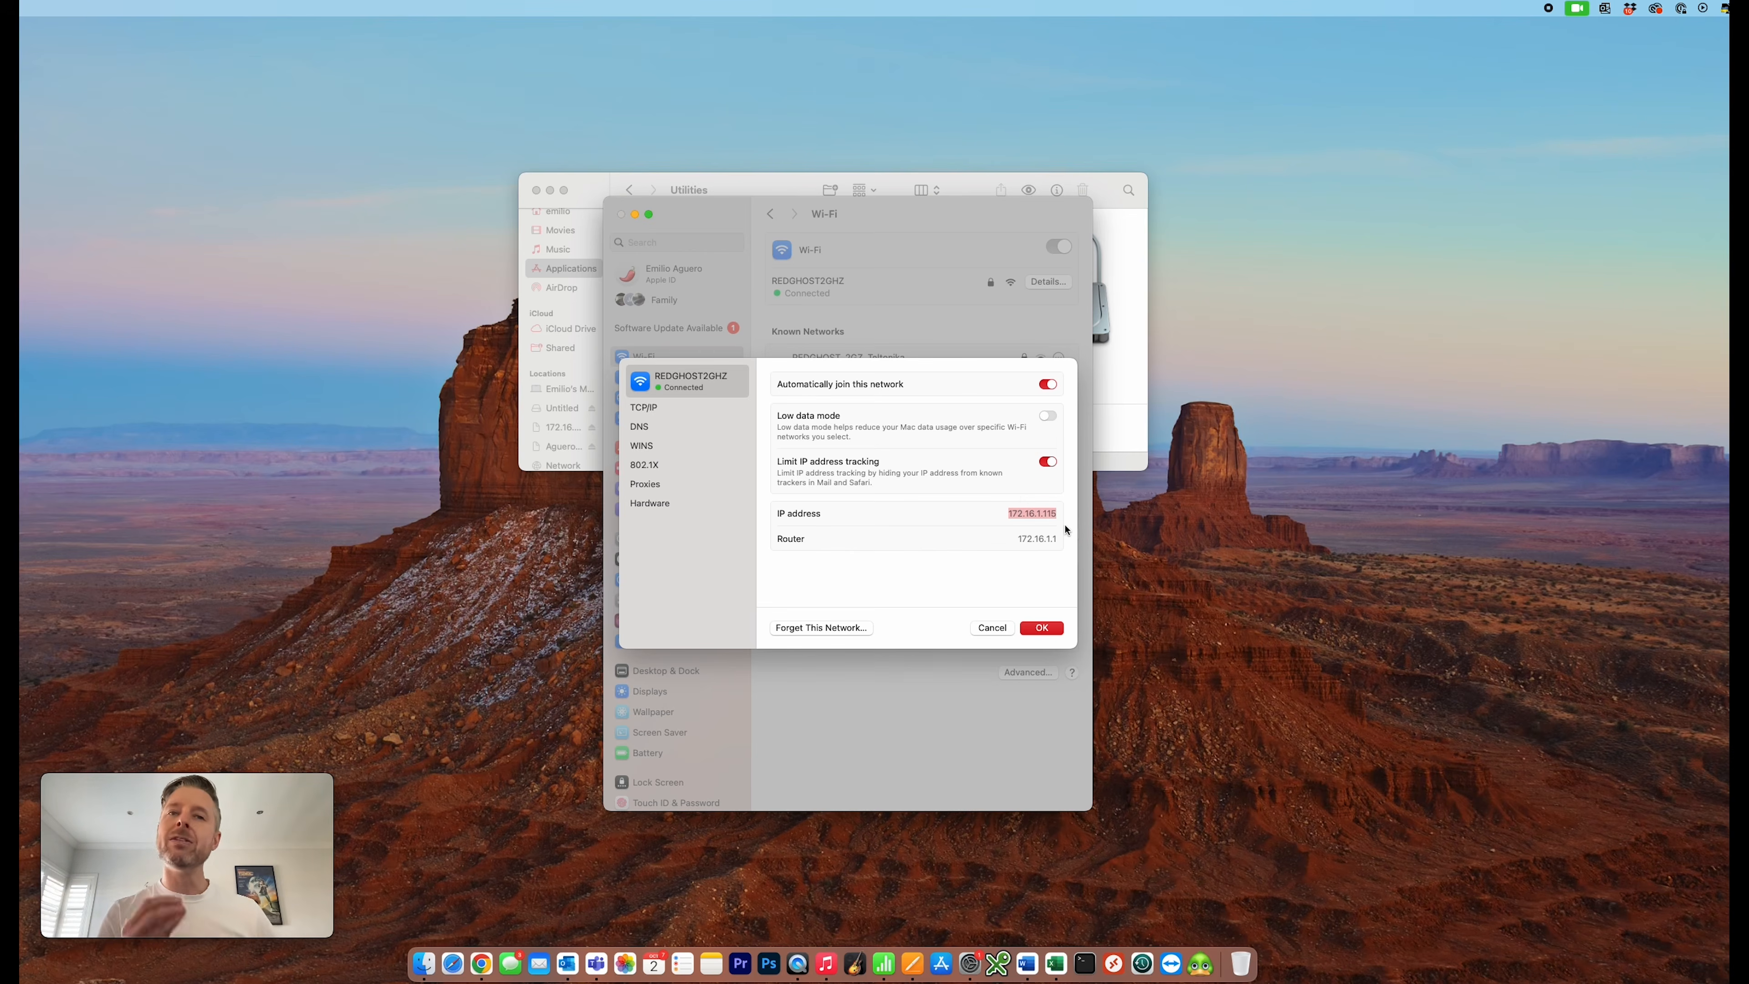
pyautogui.click(989, 626)
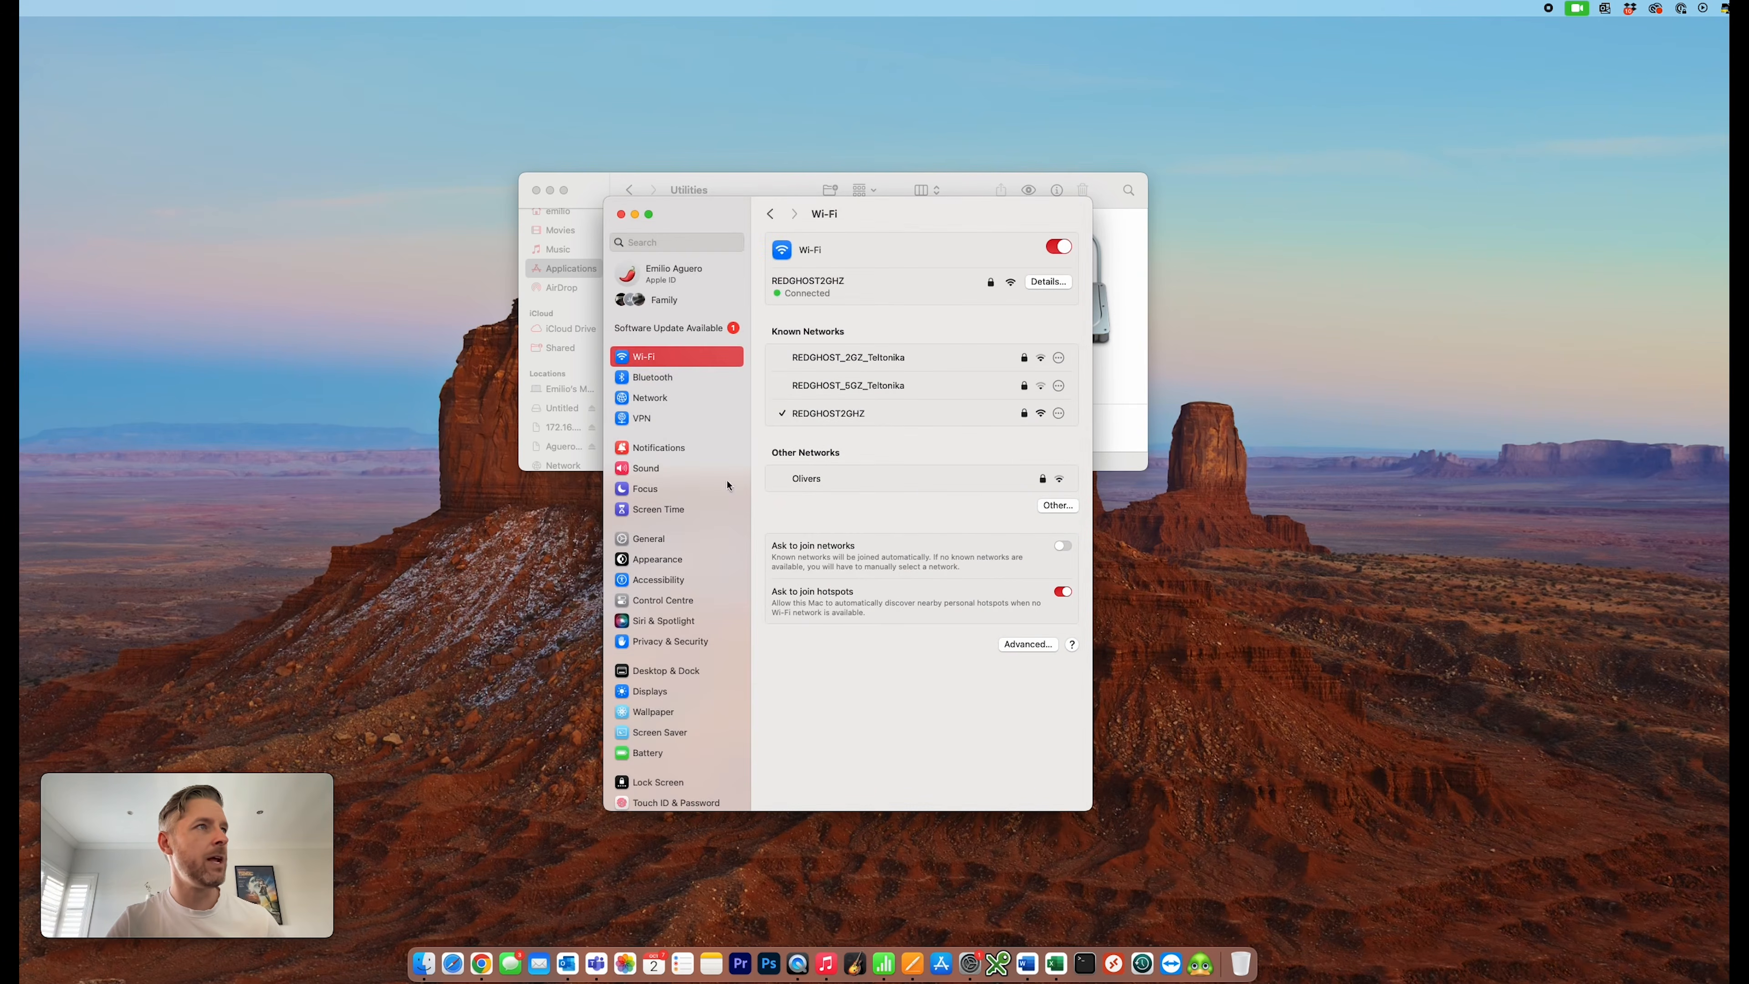
# Reopen the File Sharing details in the General sharing settings and examine the smb:// prefix and the full server address
pyautogui.click(653, 539)
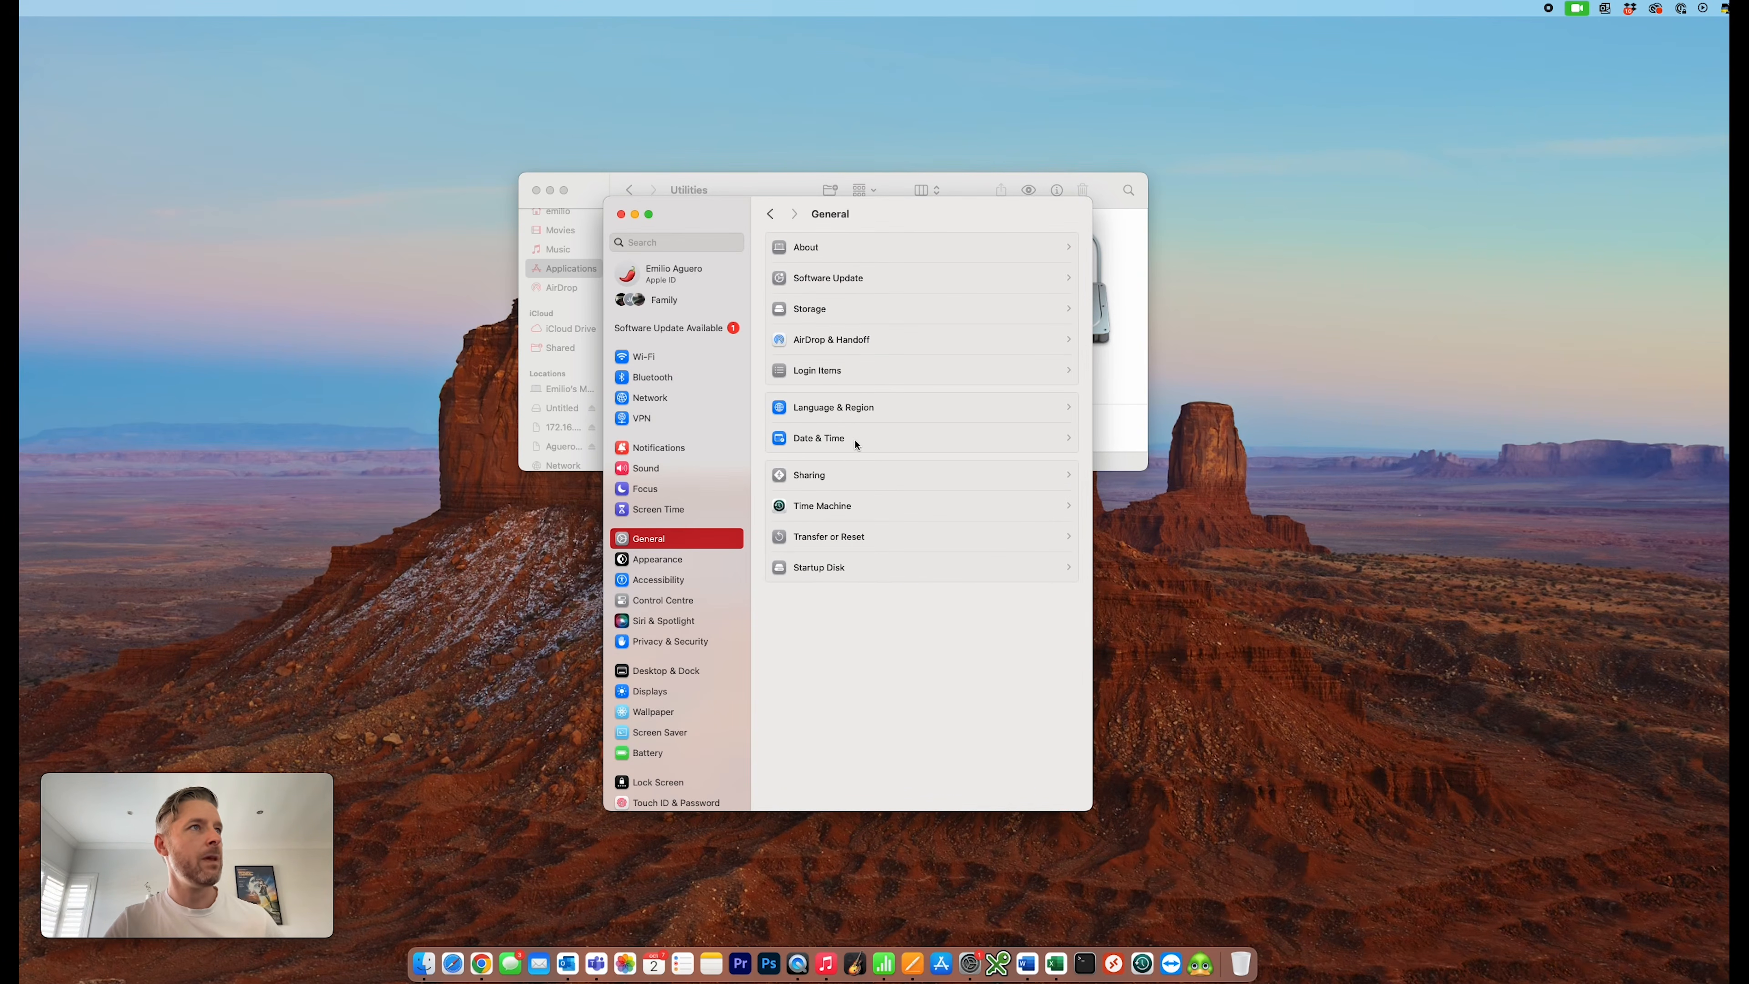
pyautogui.click(815, 478)
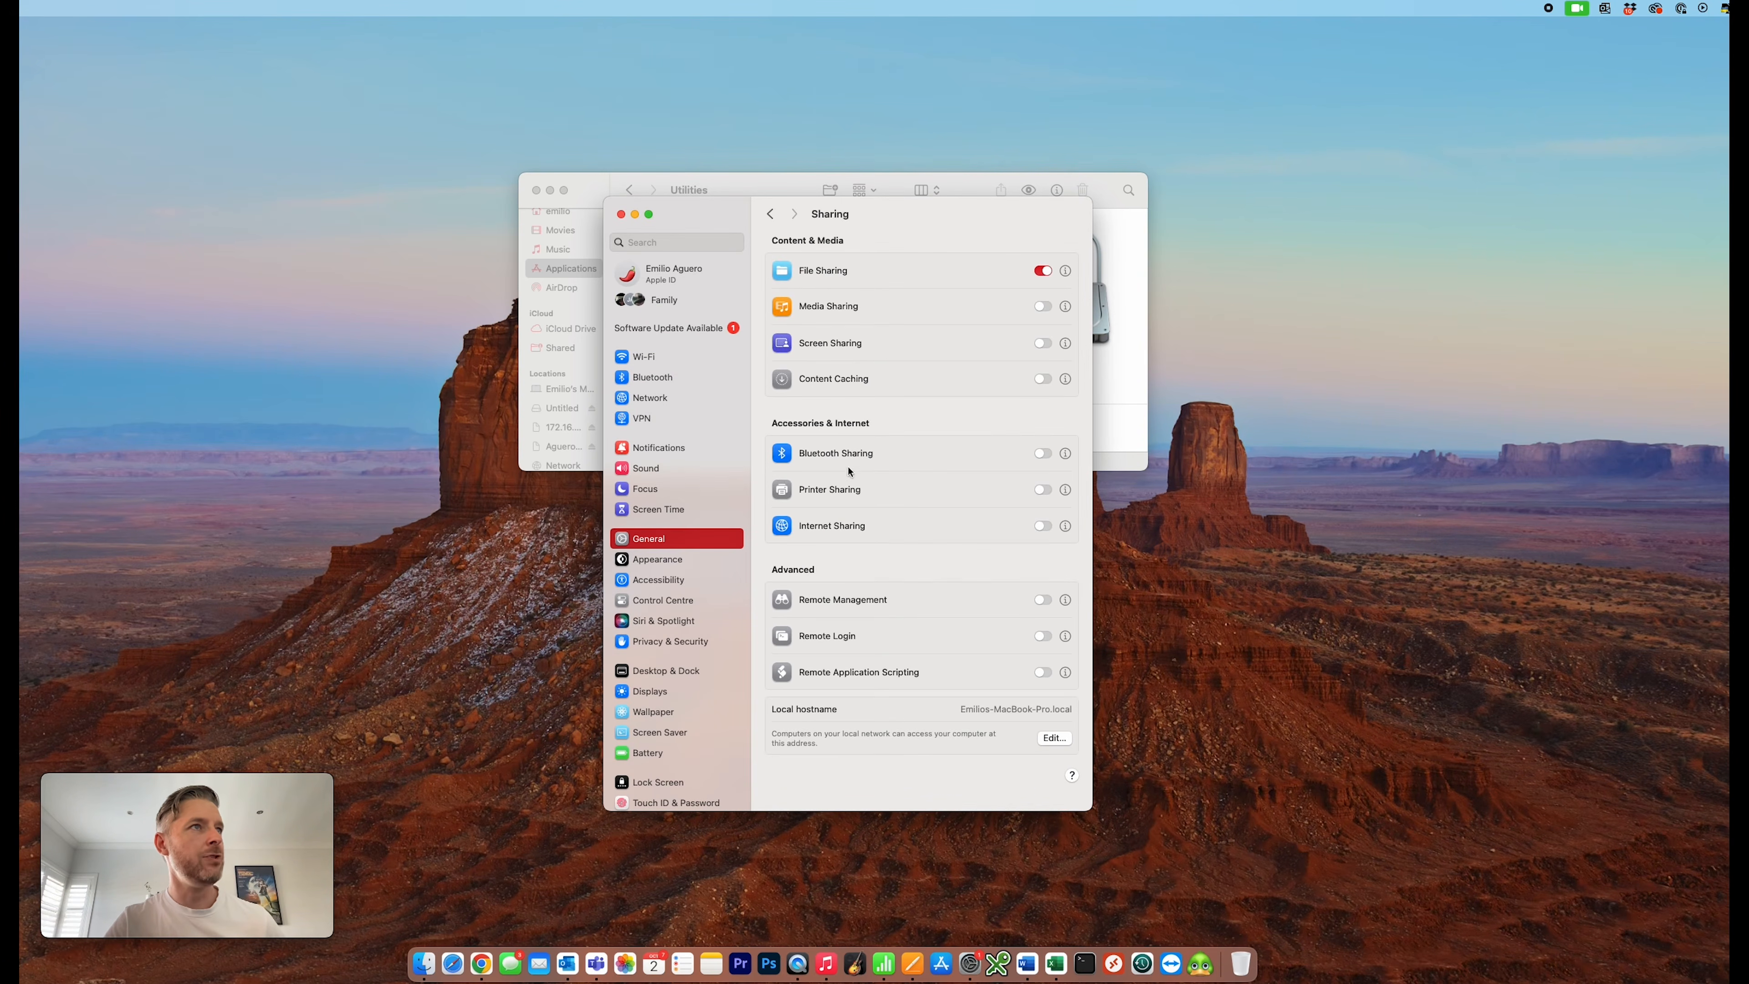
pyautogui.click(1066, 273)
pyautogui.moveTo(742, 405); pyautogui.dragTo(765, 405)
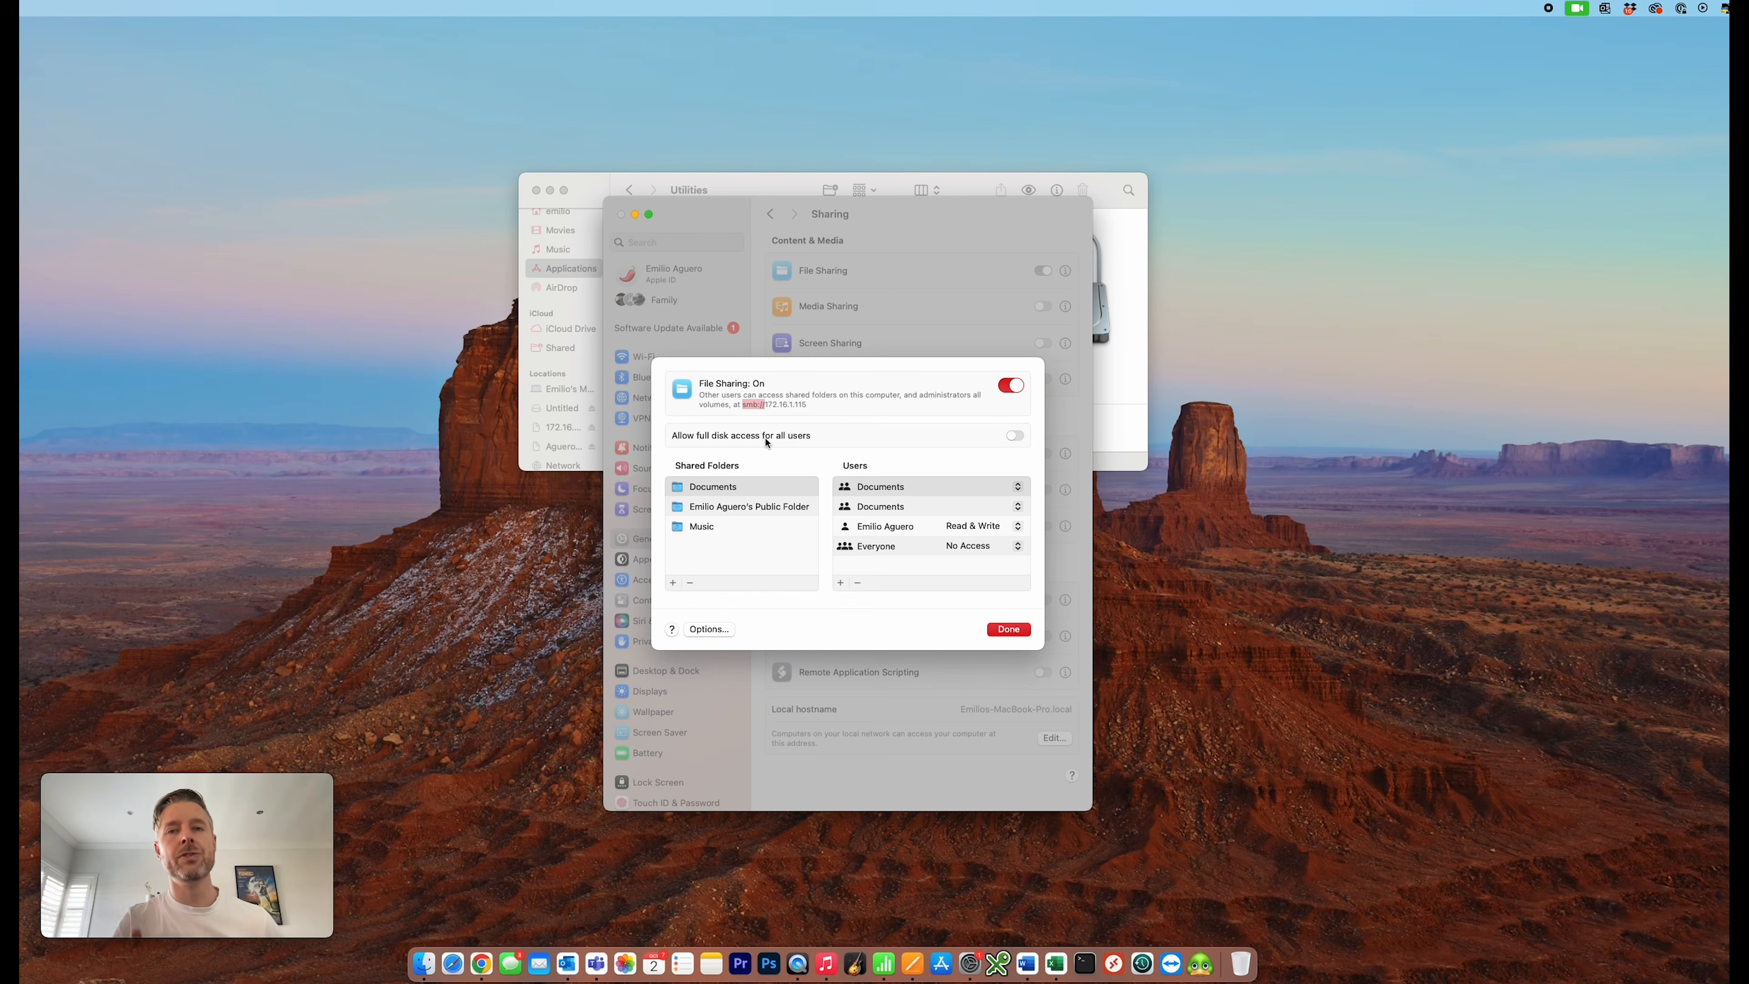
pyautogui.moveTo(766, 442); pyautogui.dragTo(810, 407)
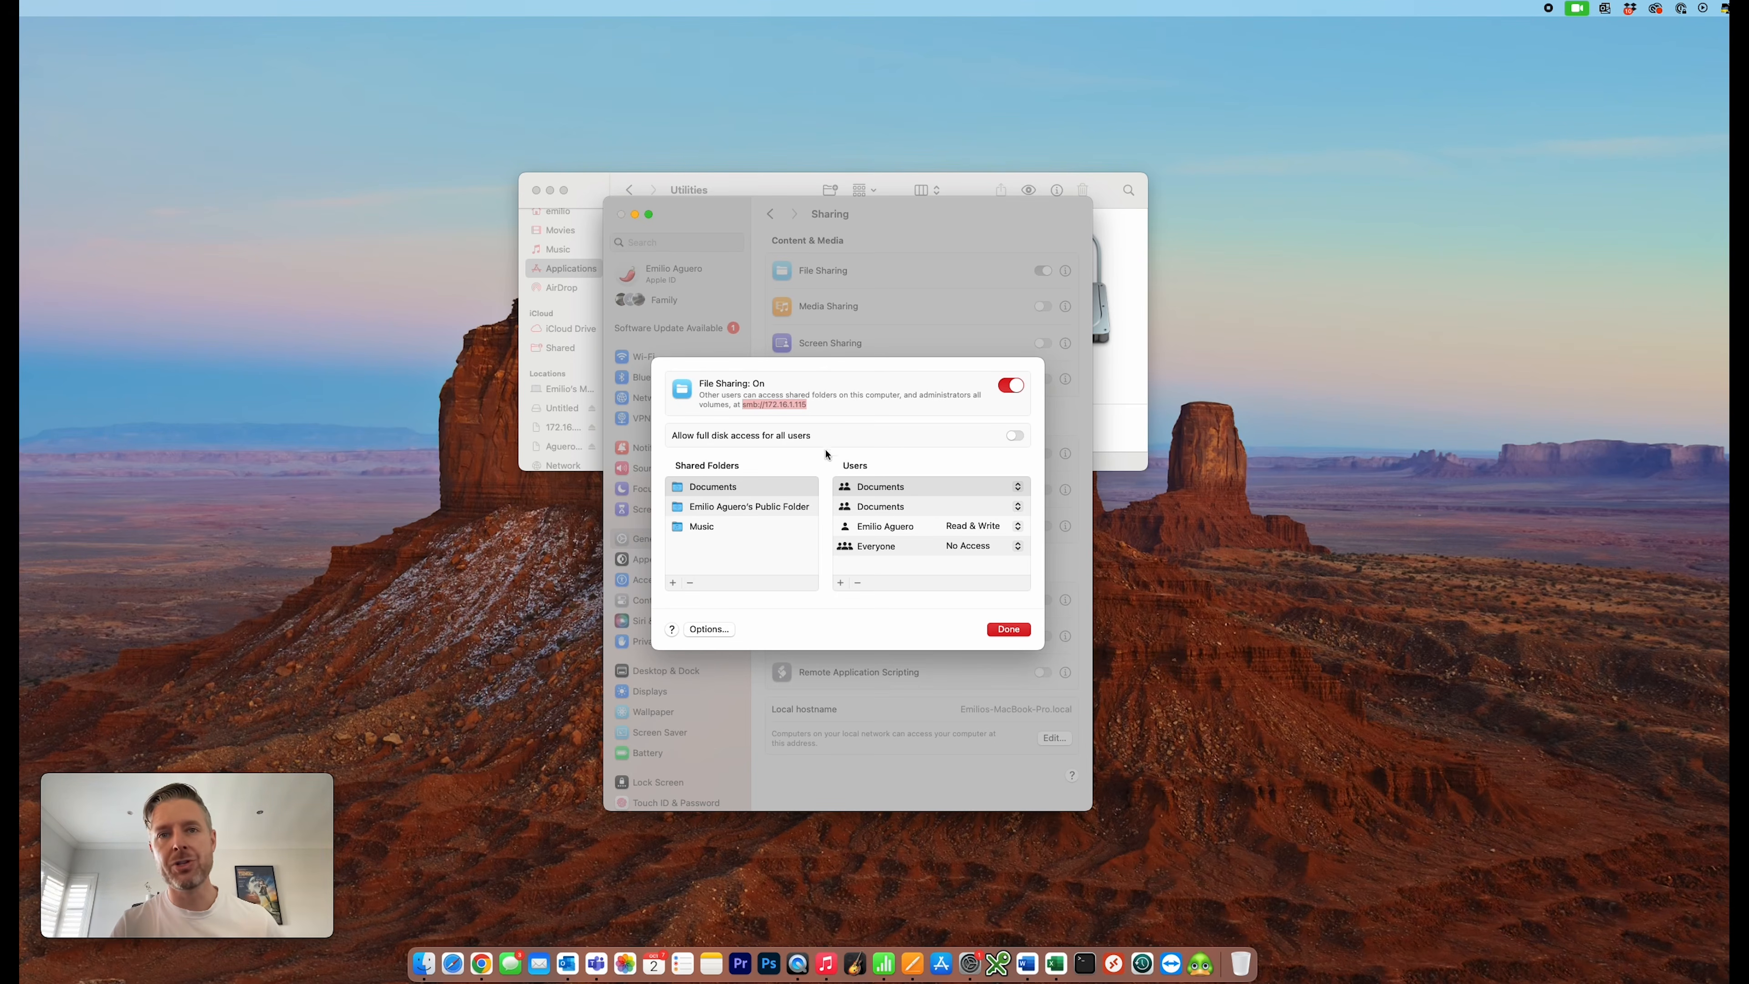
pyautogui.click(768, 405)
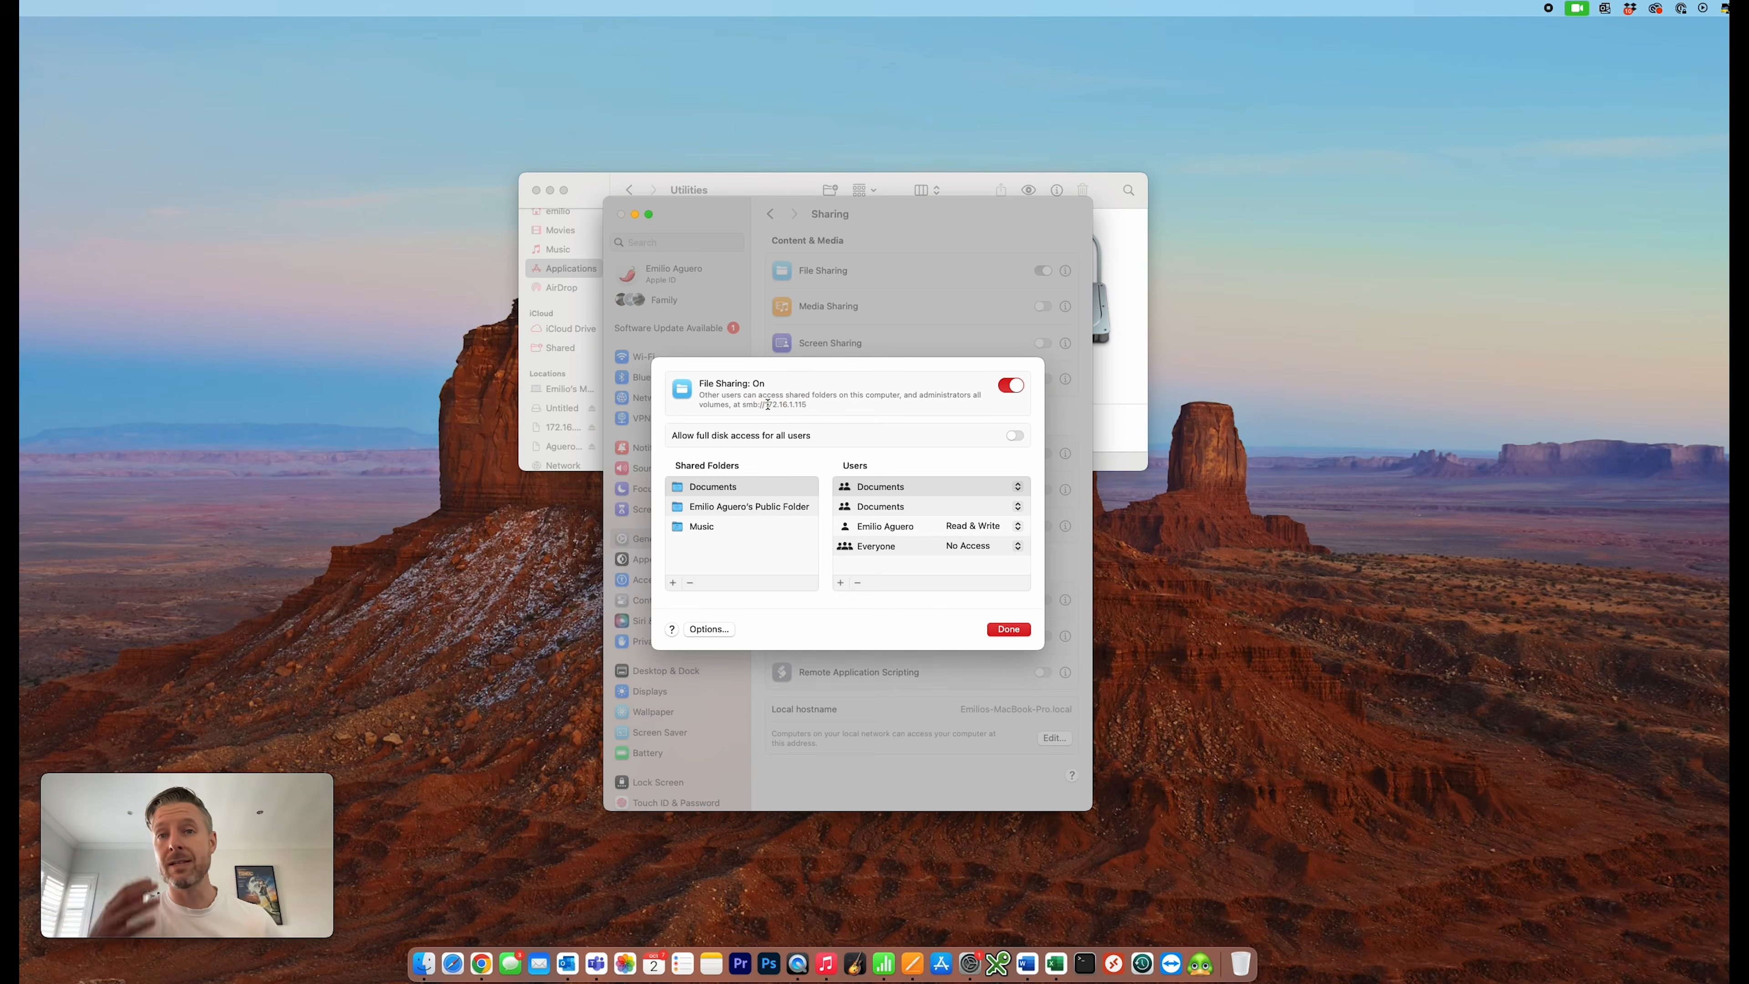
pyautogui.moveTo(741, 404); pyautogui.dragTo(764, 405)
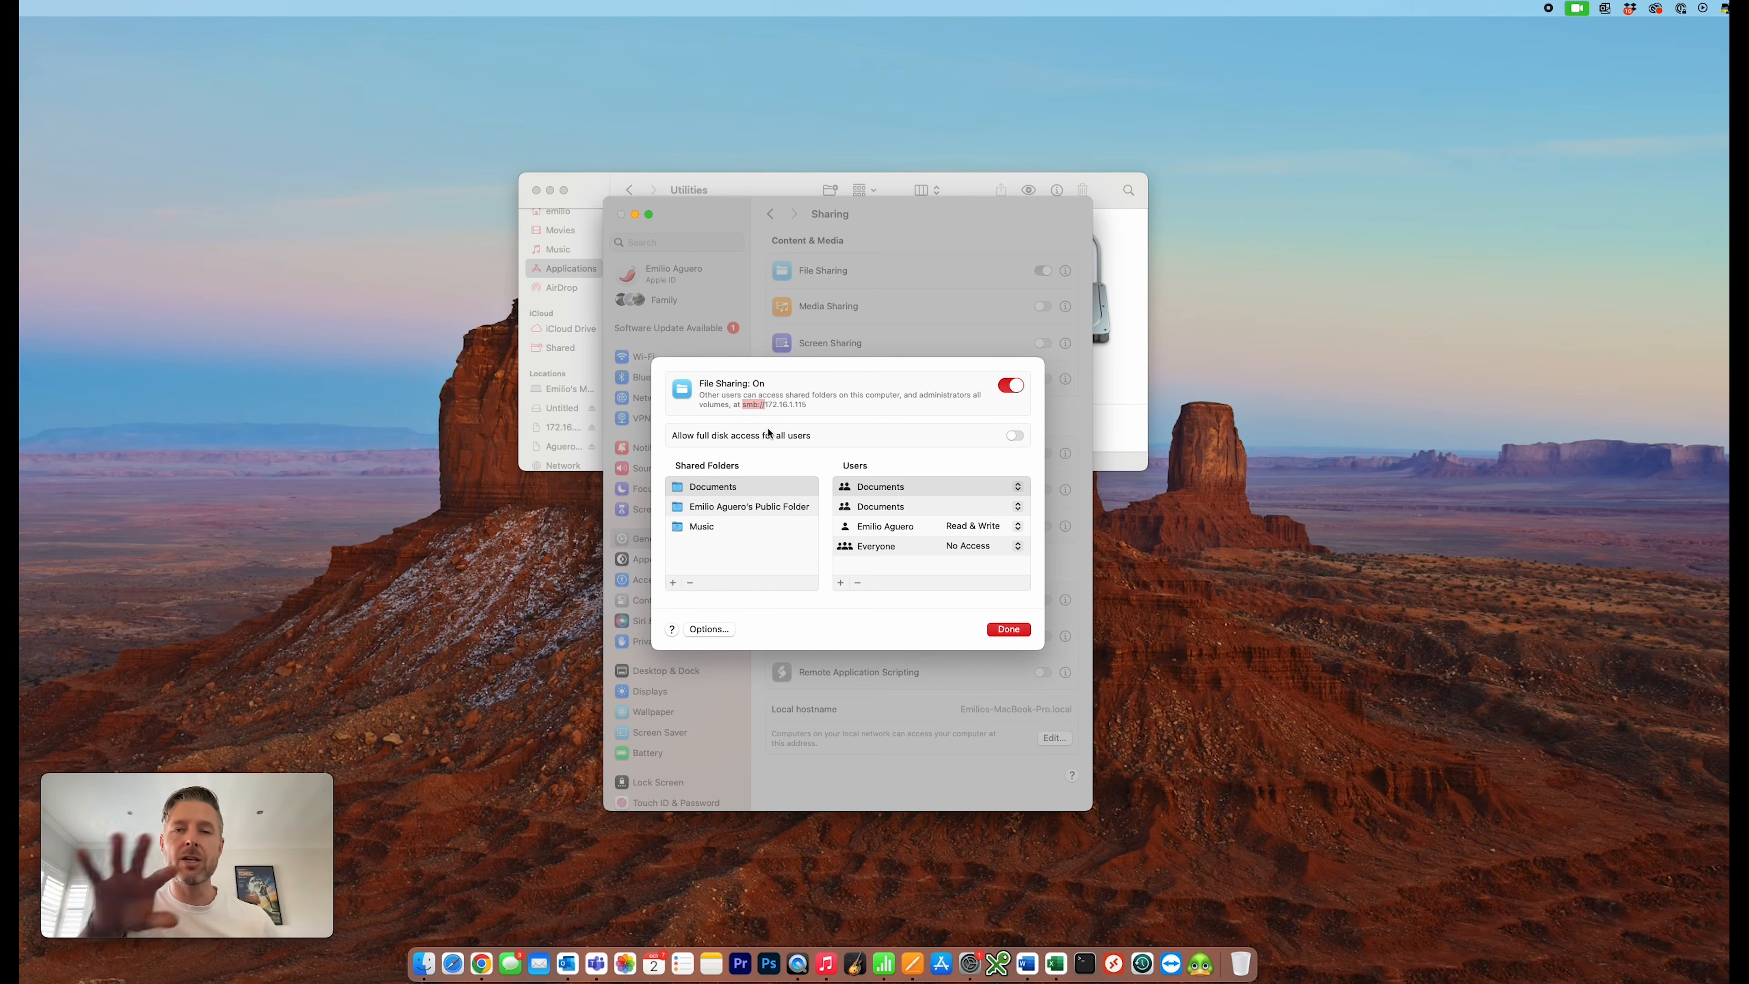
pyautogui.click(687, 440)
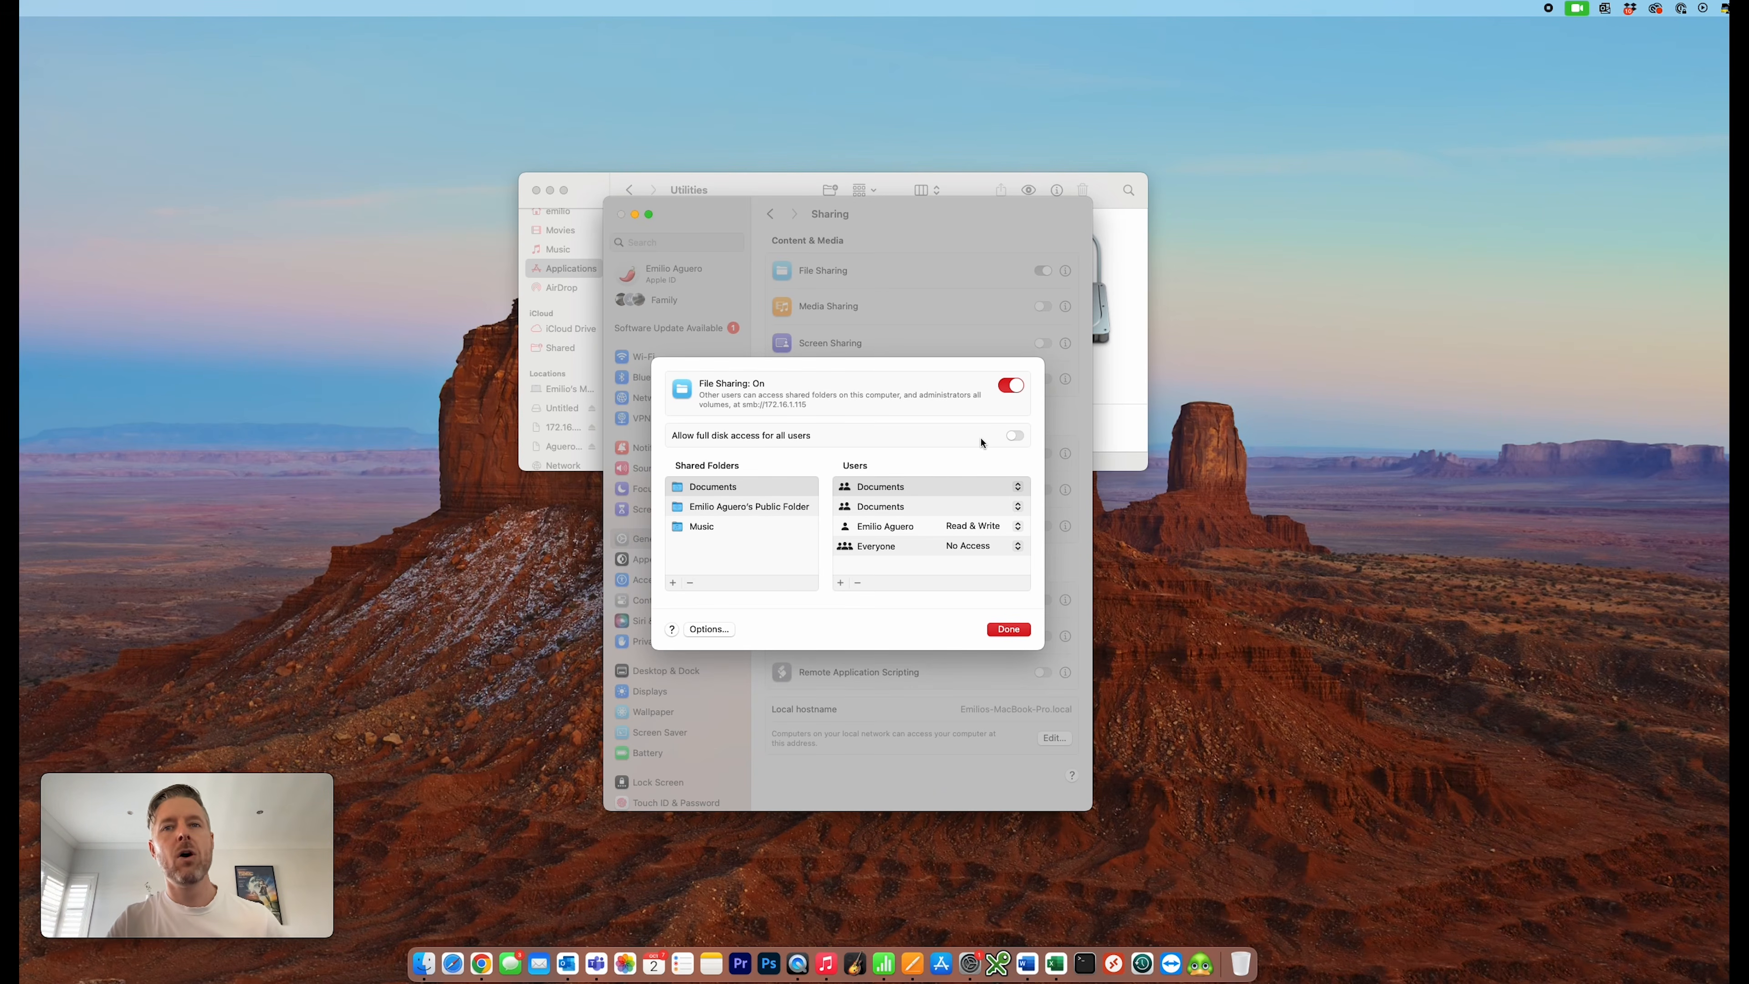
pyautogui.moveTo(744, 406); pyautogui.dragTo(807, 405)
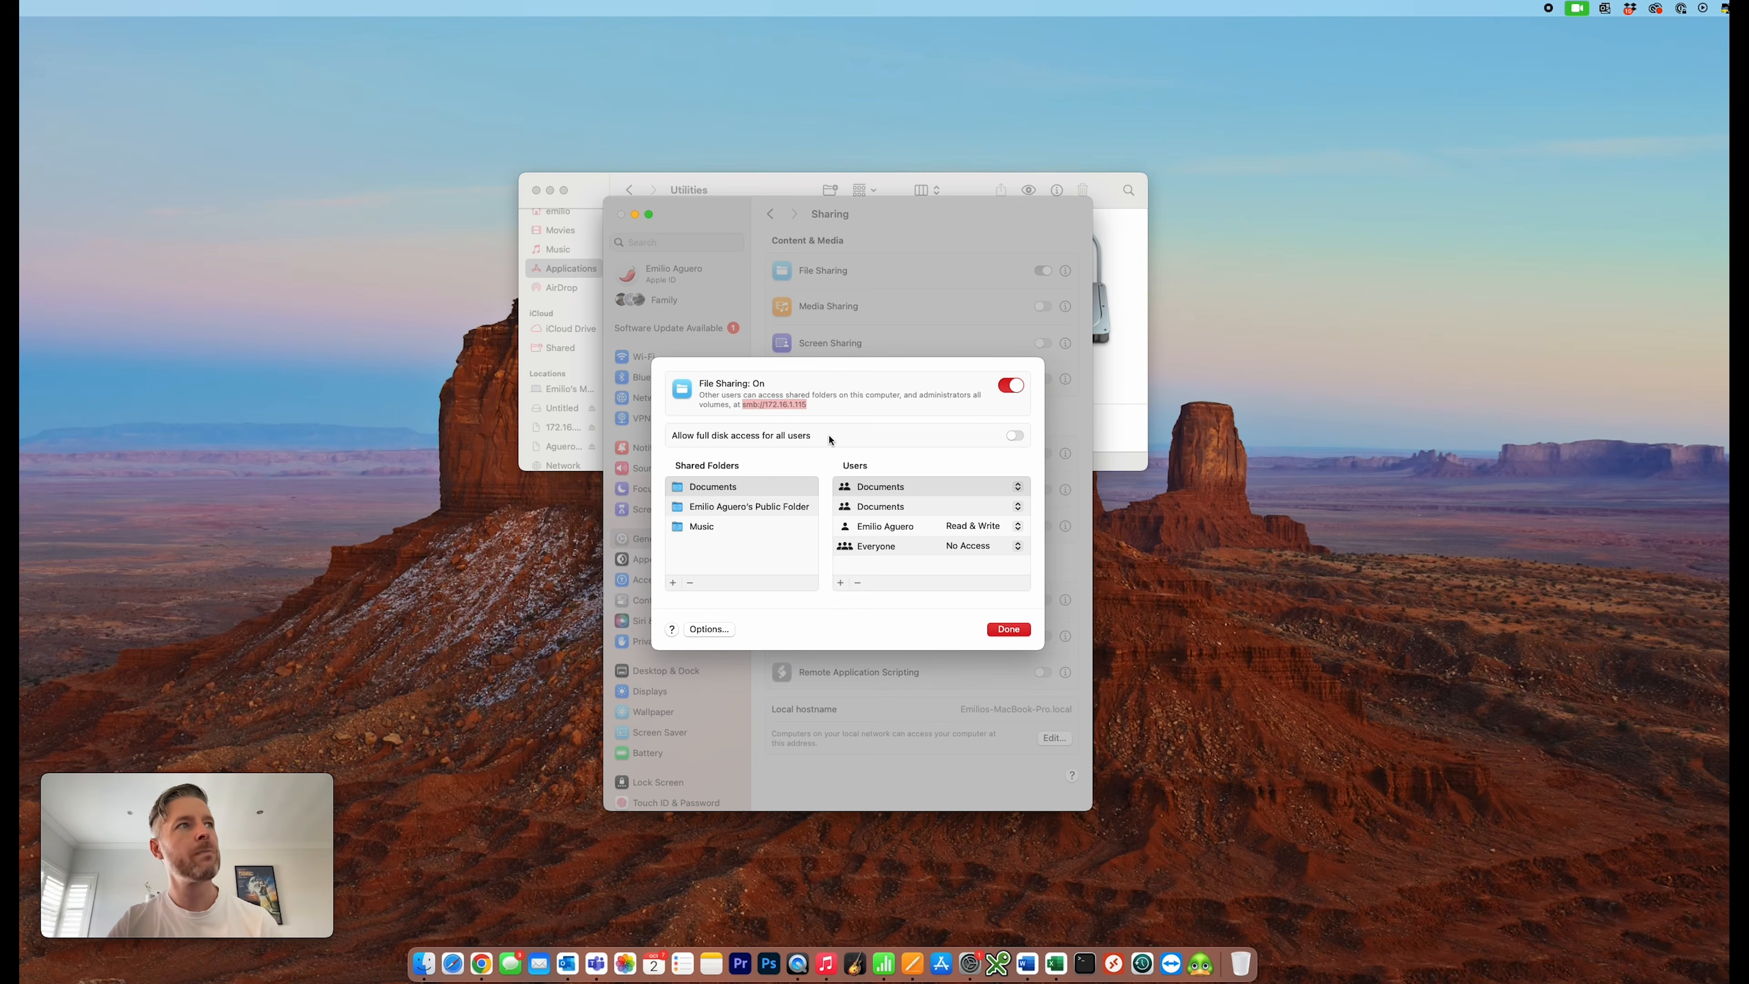
pyautogui.moveTo(742, 407); pyautogui.dragTo(807, 405)
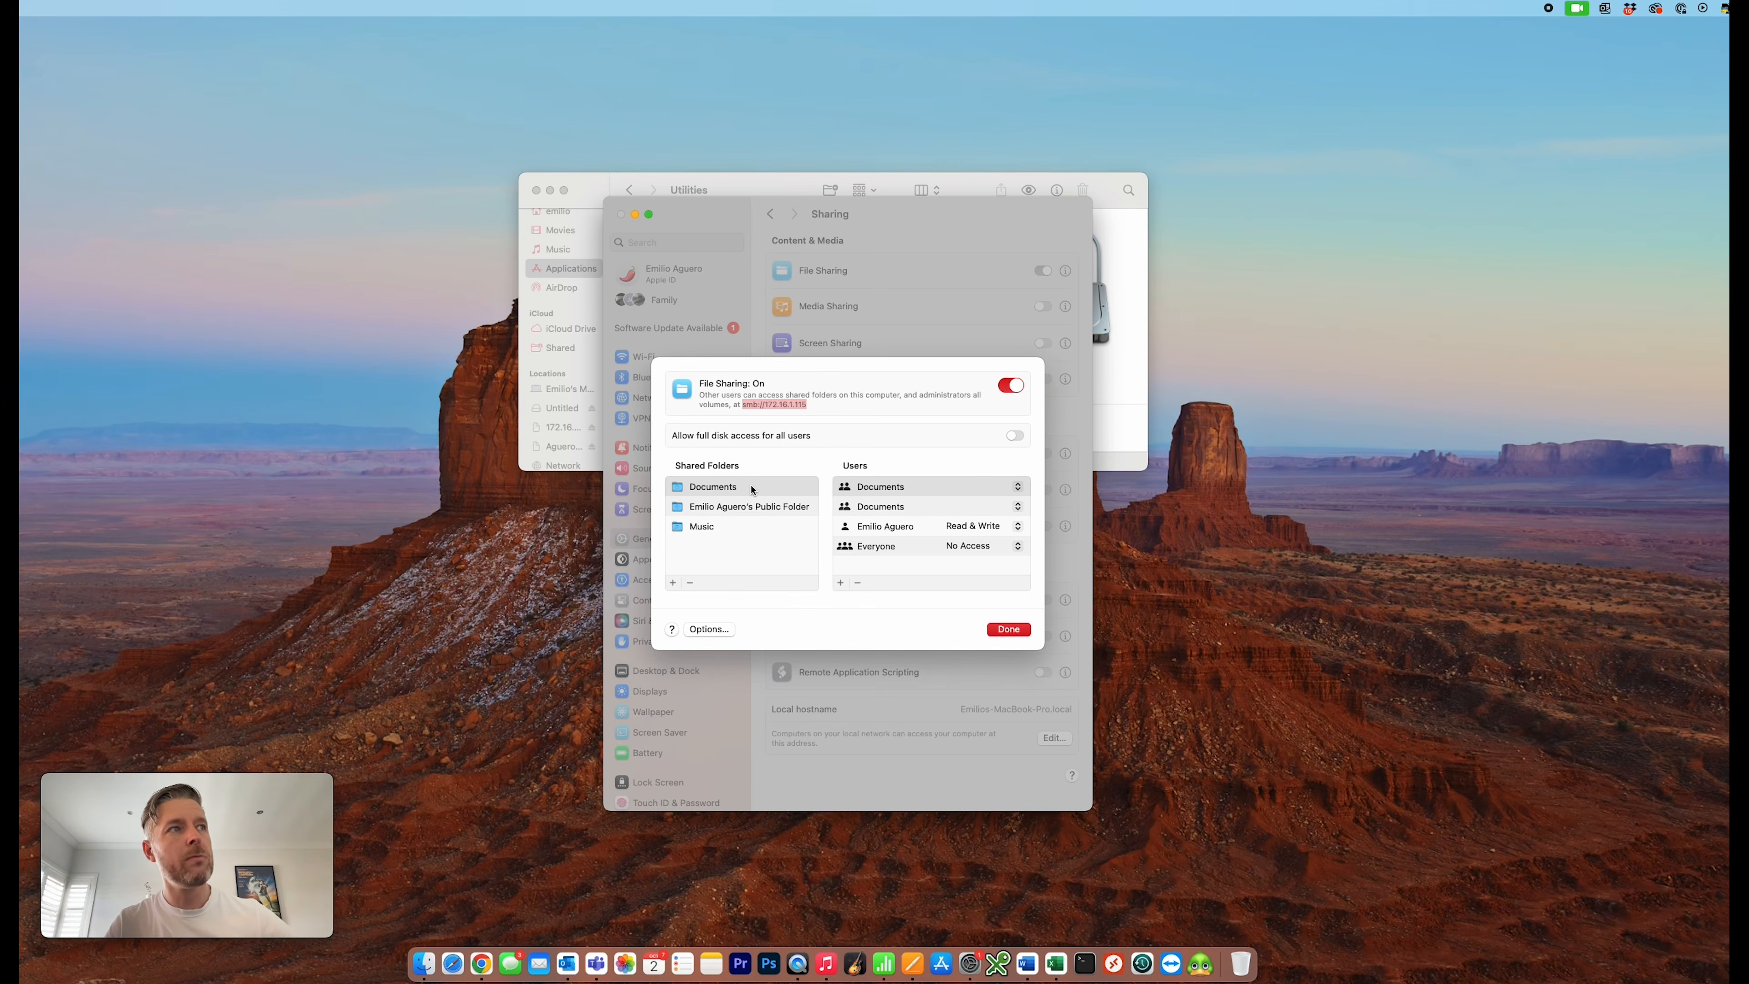
# Review the user permissions of the shared Music, Documents and public folders, and look at which accounts can be added
pyautogui.click(699, 527)
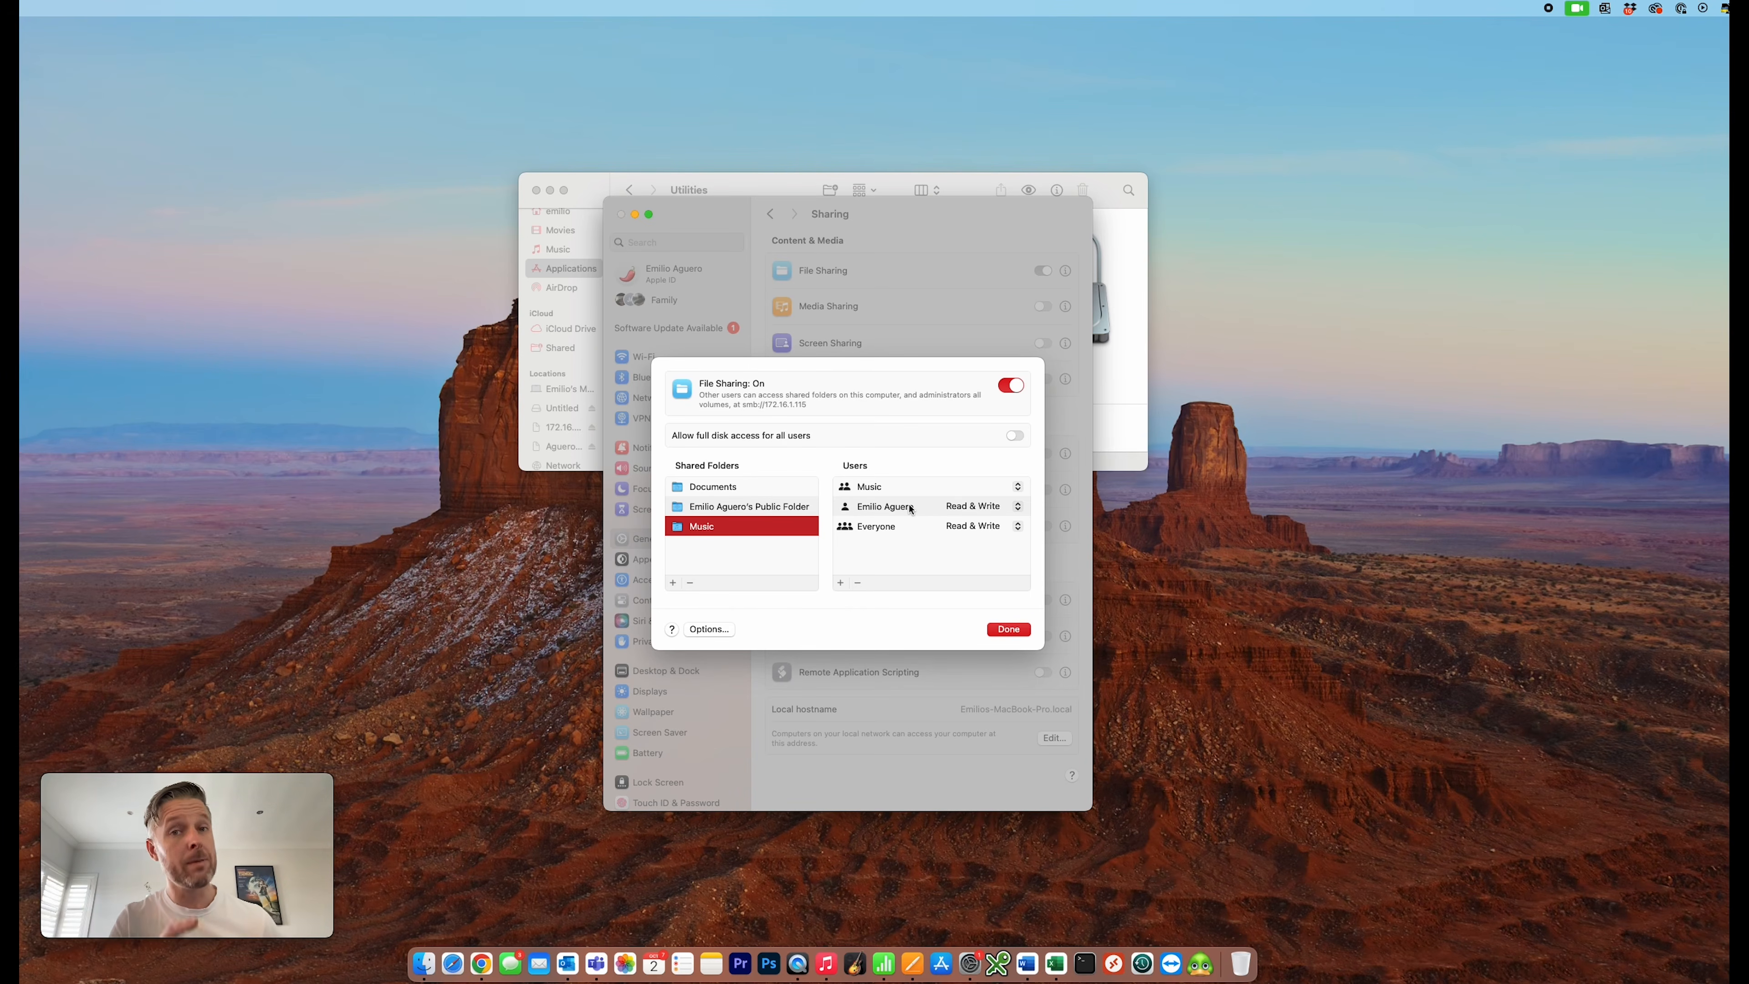
pyautogui.moveTo(742, 405); pyautogui.dragTo(805, 421)
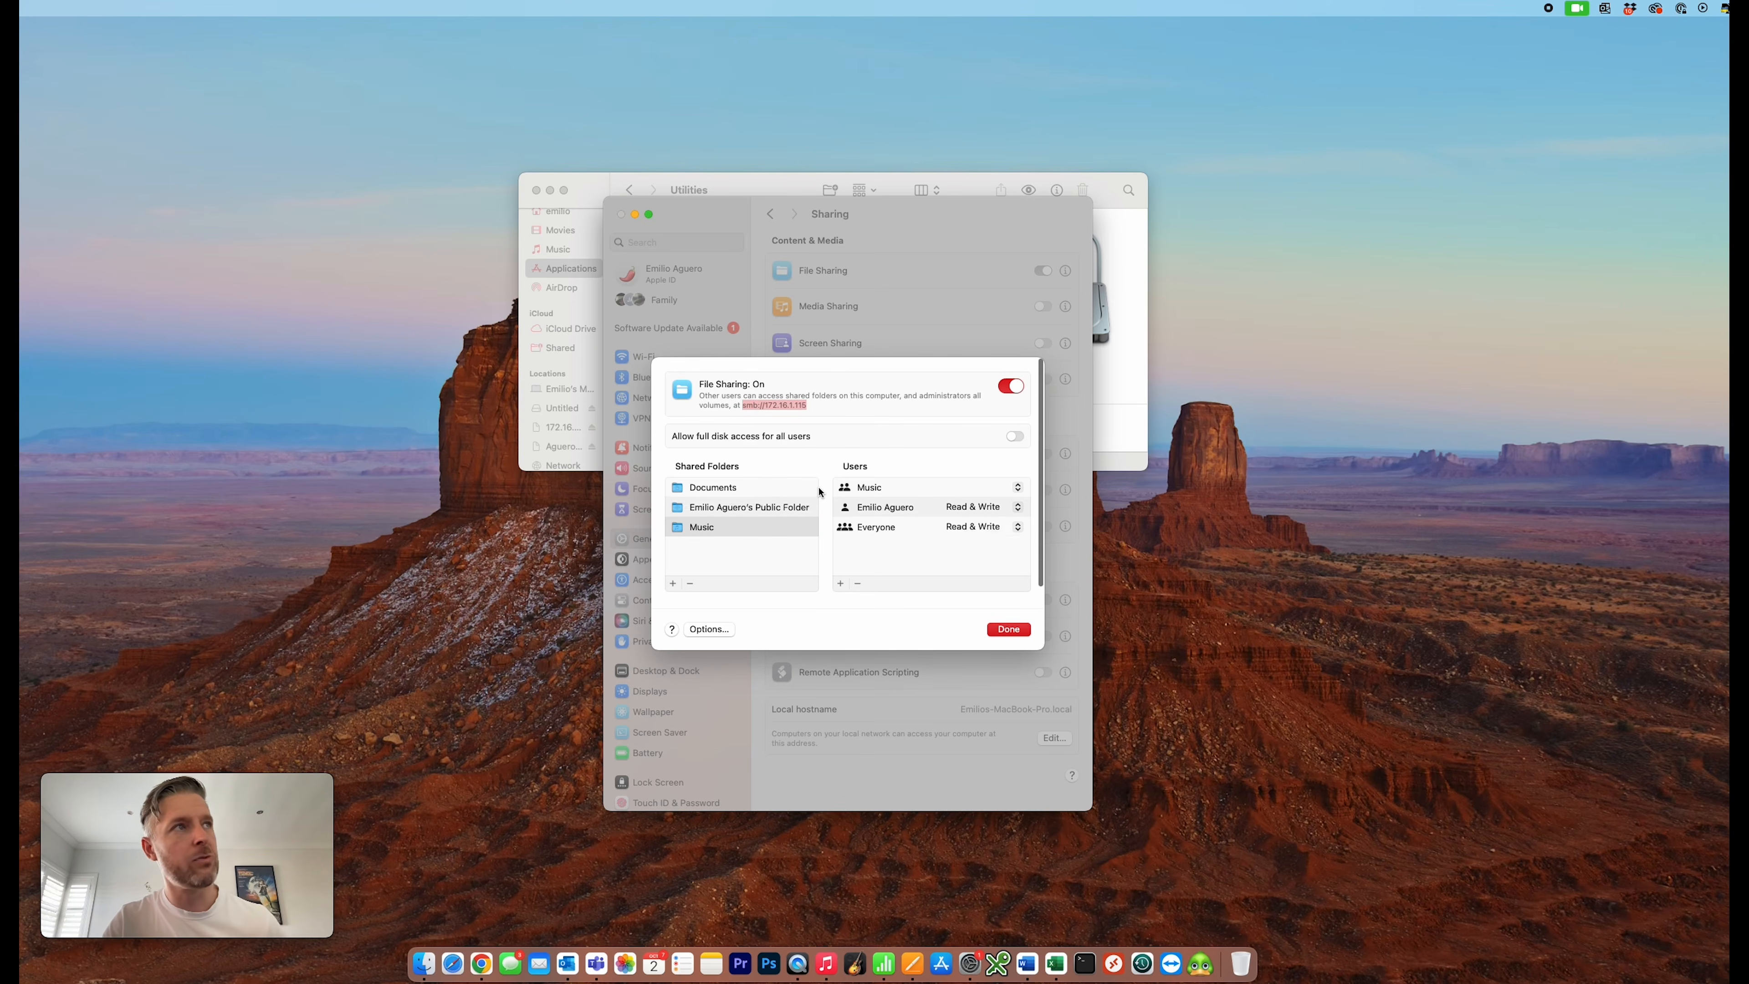
pyautogui.click(811, 406)
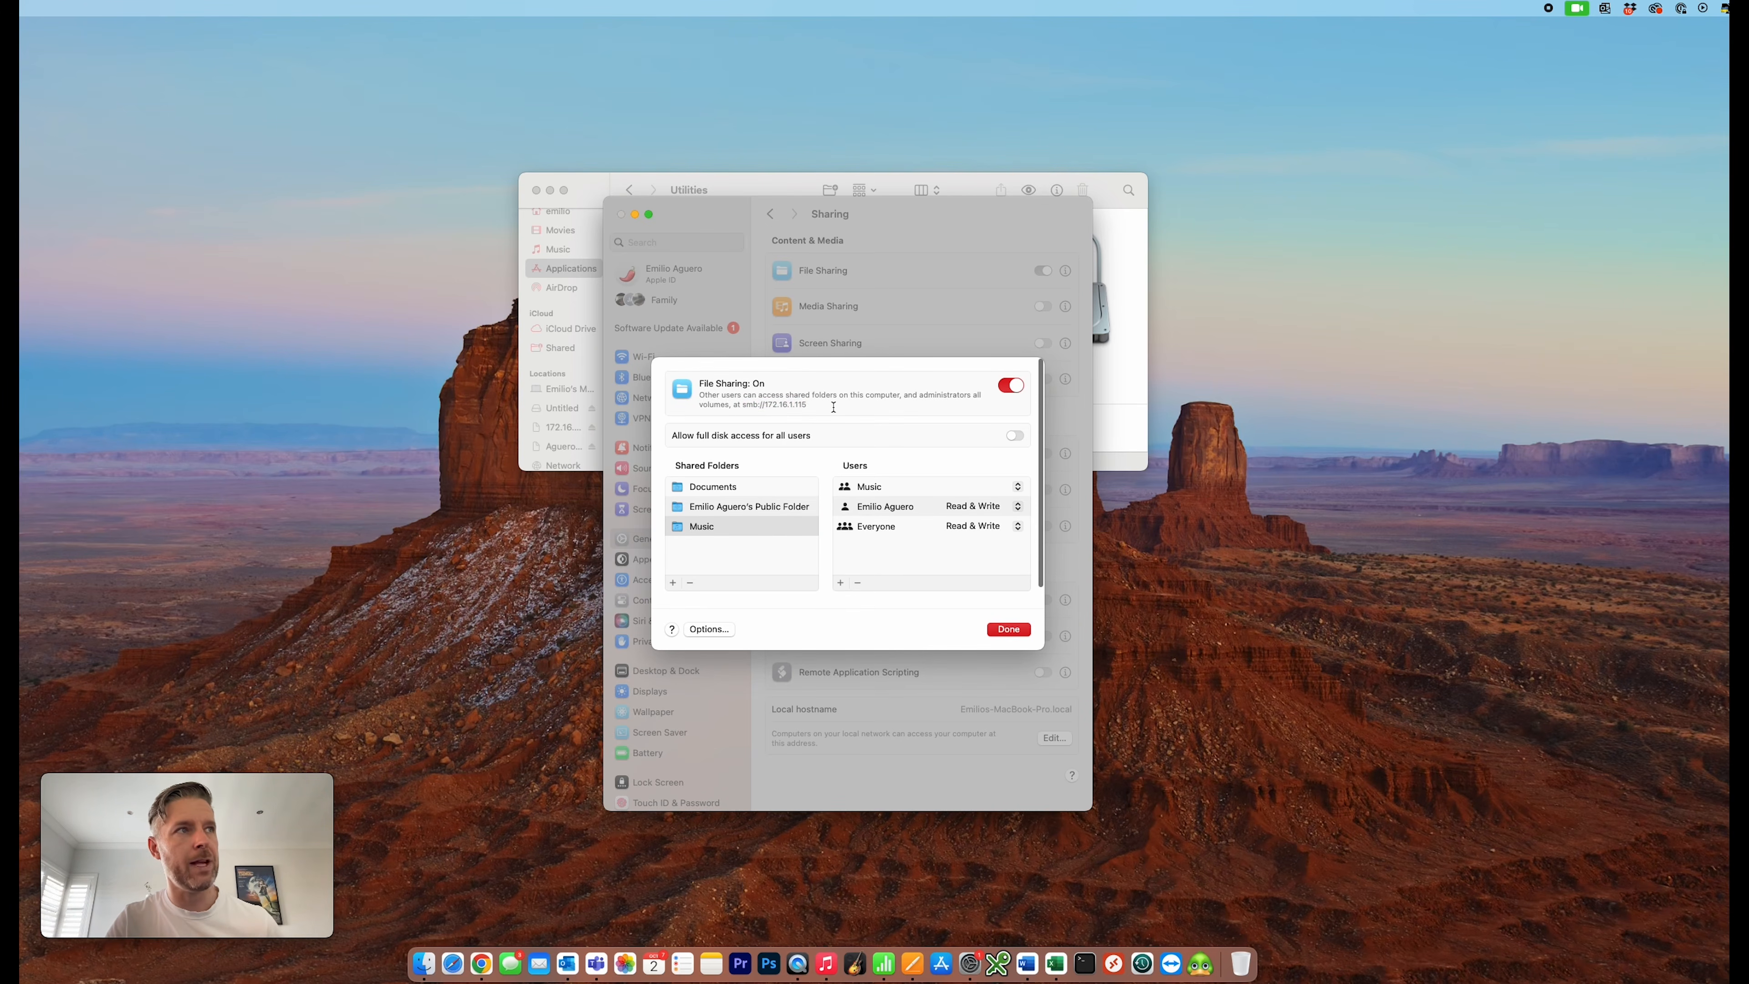
pyautogui.click(840, 583)
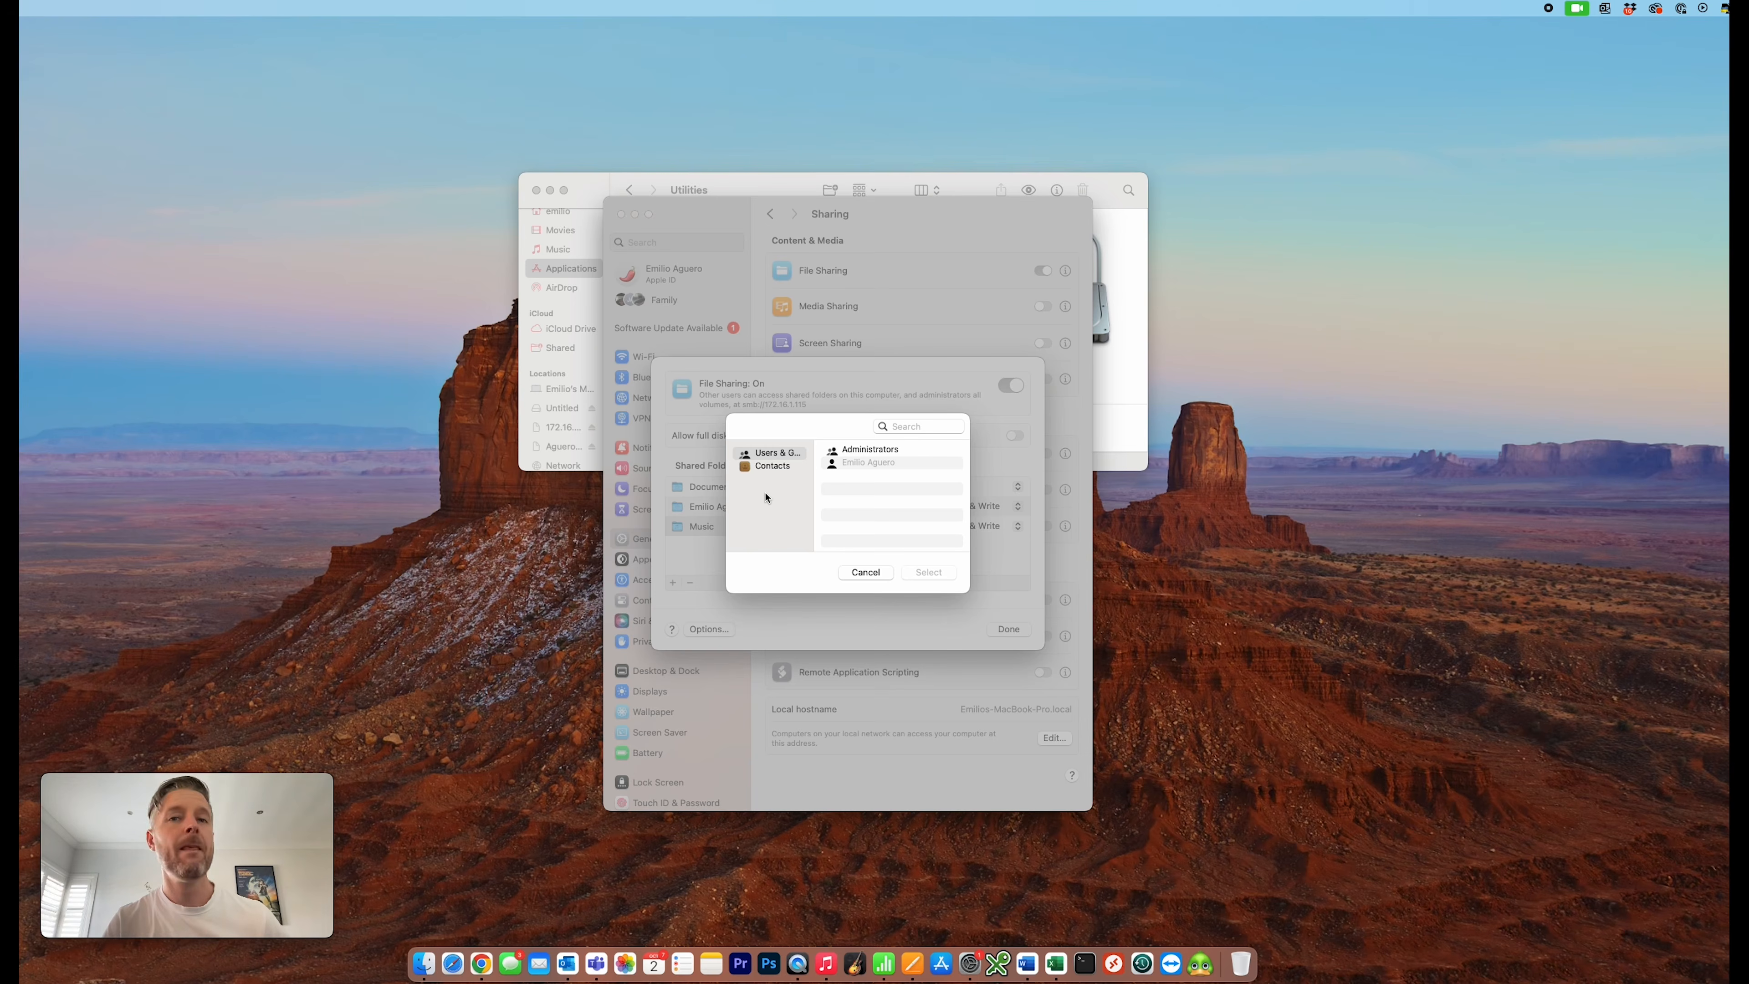
pyautogui.click(849, 573)
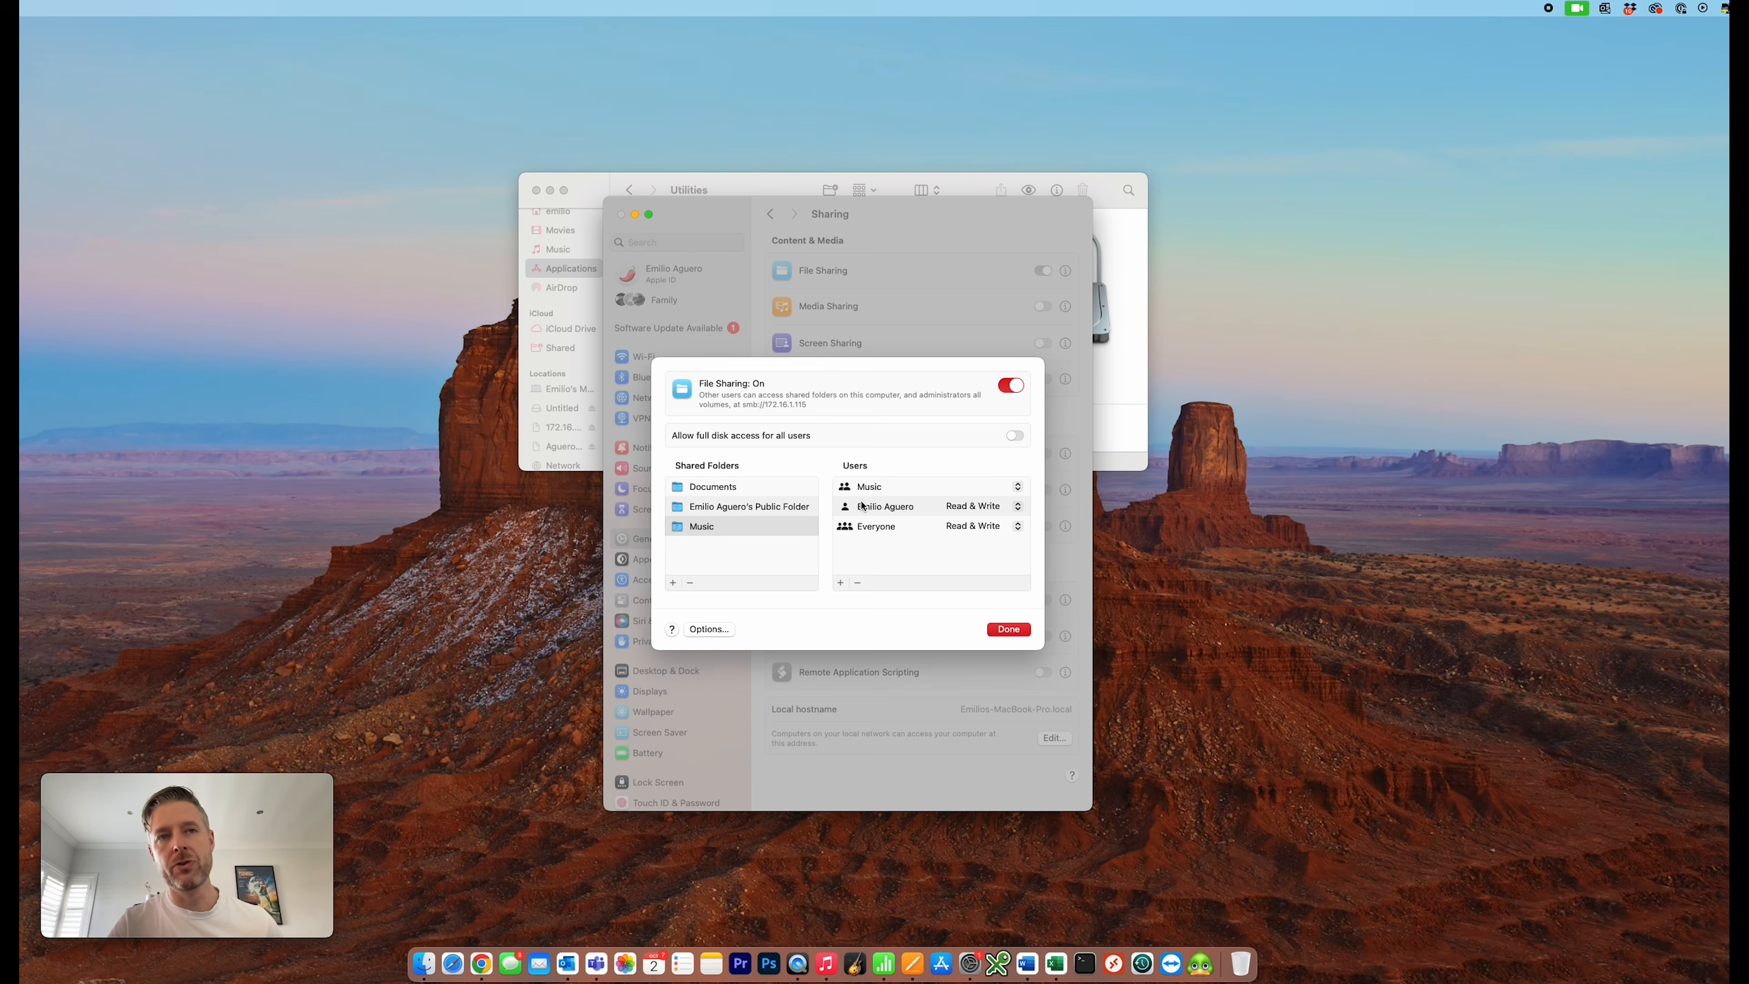
pyautogui.click(713, 488)
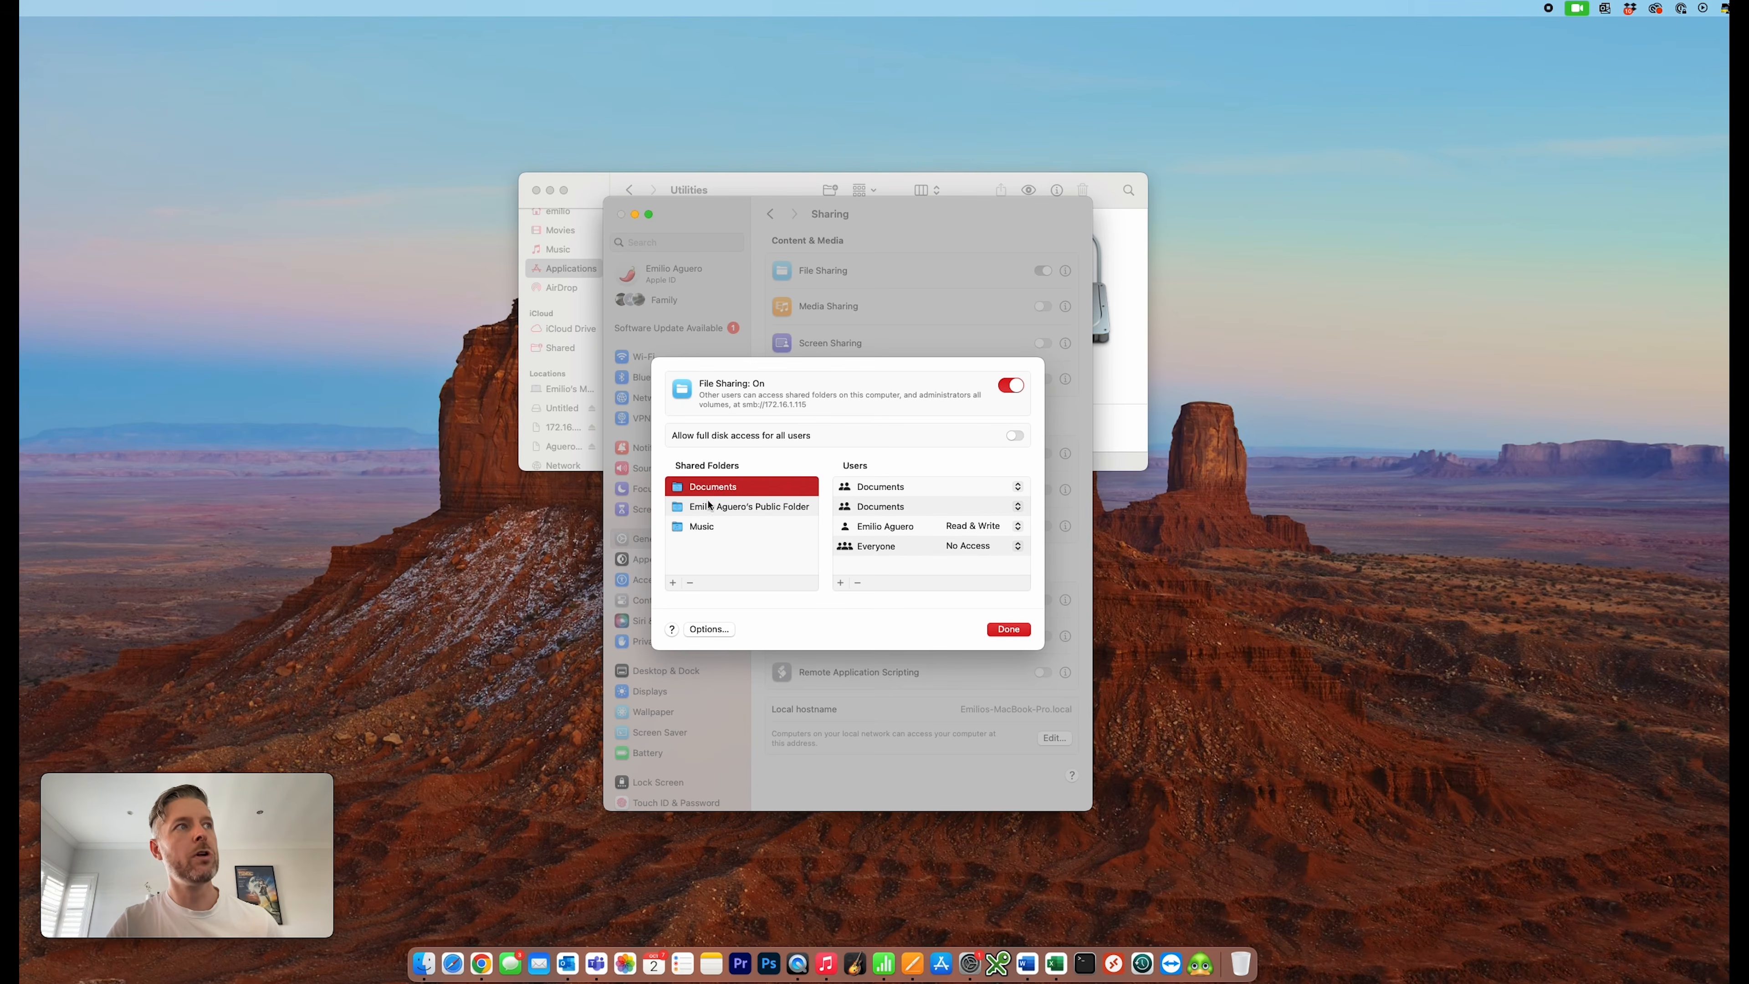
pyautogui.click(709, 507)
pyautogui.click(702, 491)
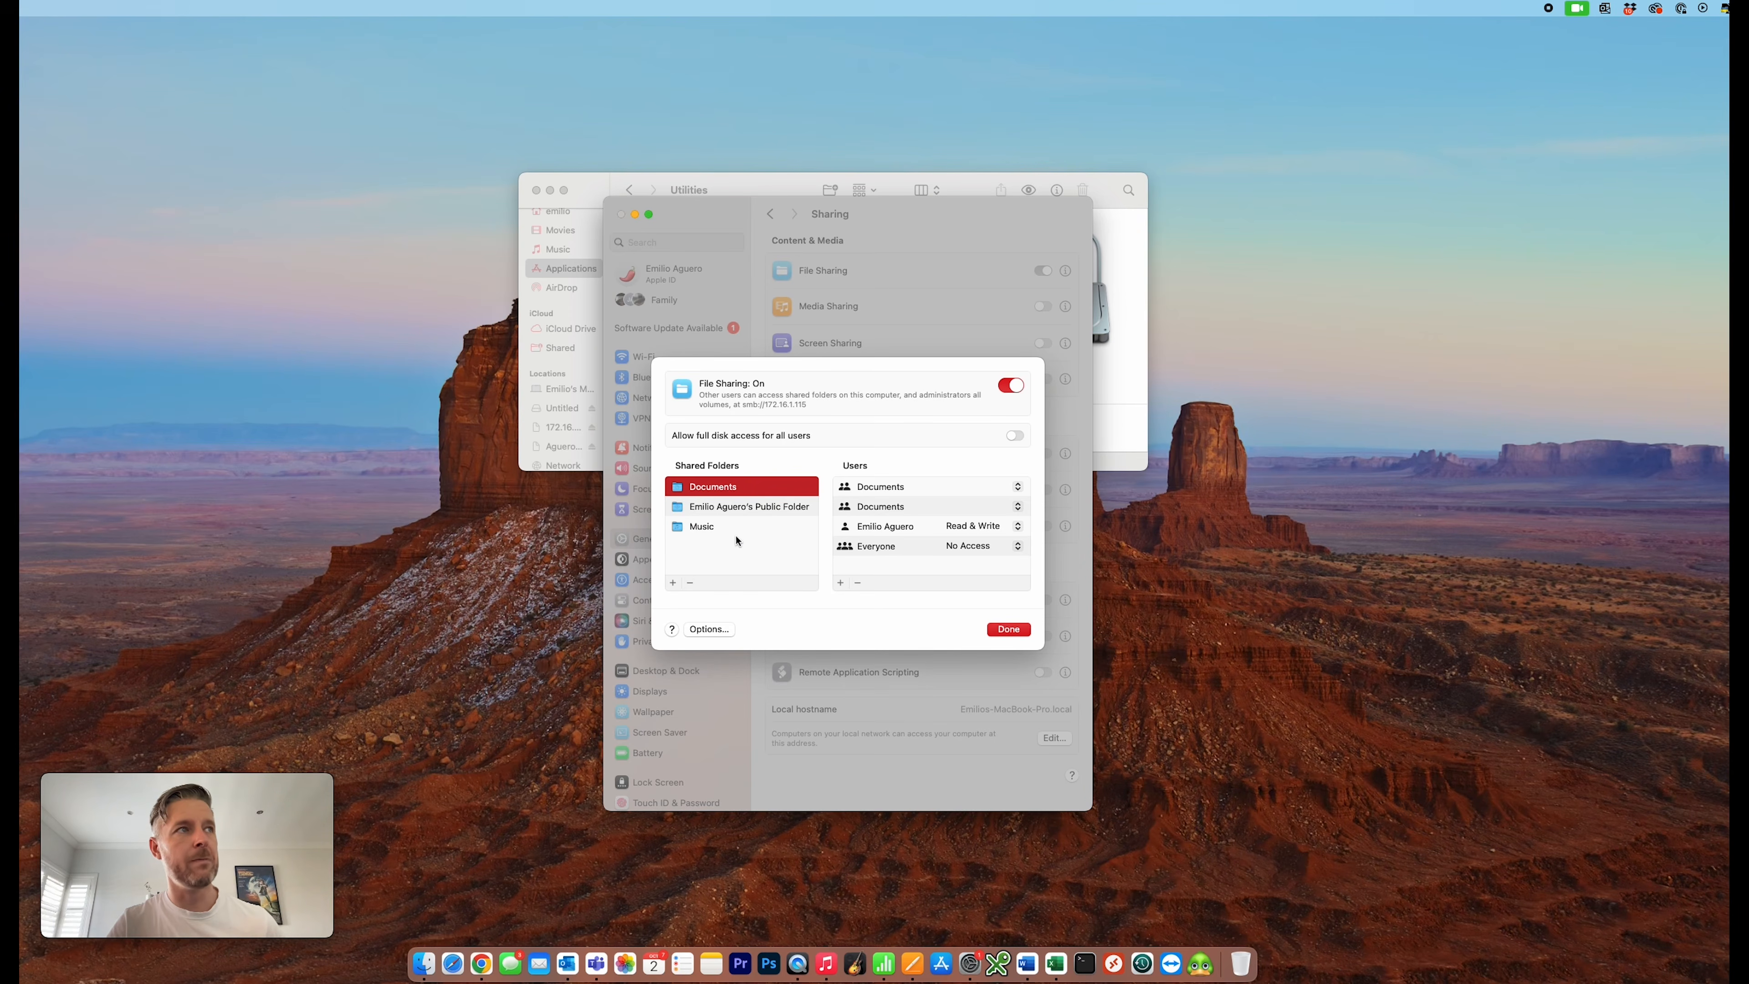
# Add the Pictures folder to the shared folders and select it
pyautogui.click(673, 583)
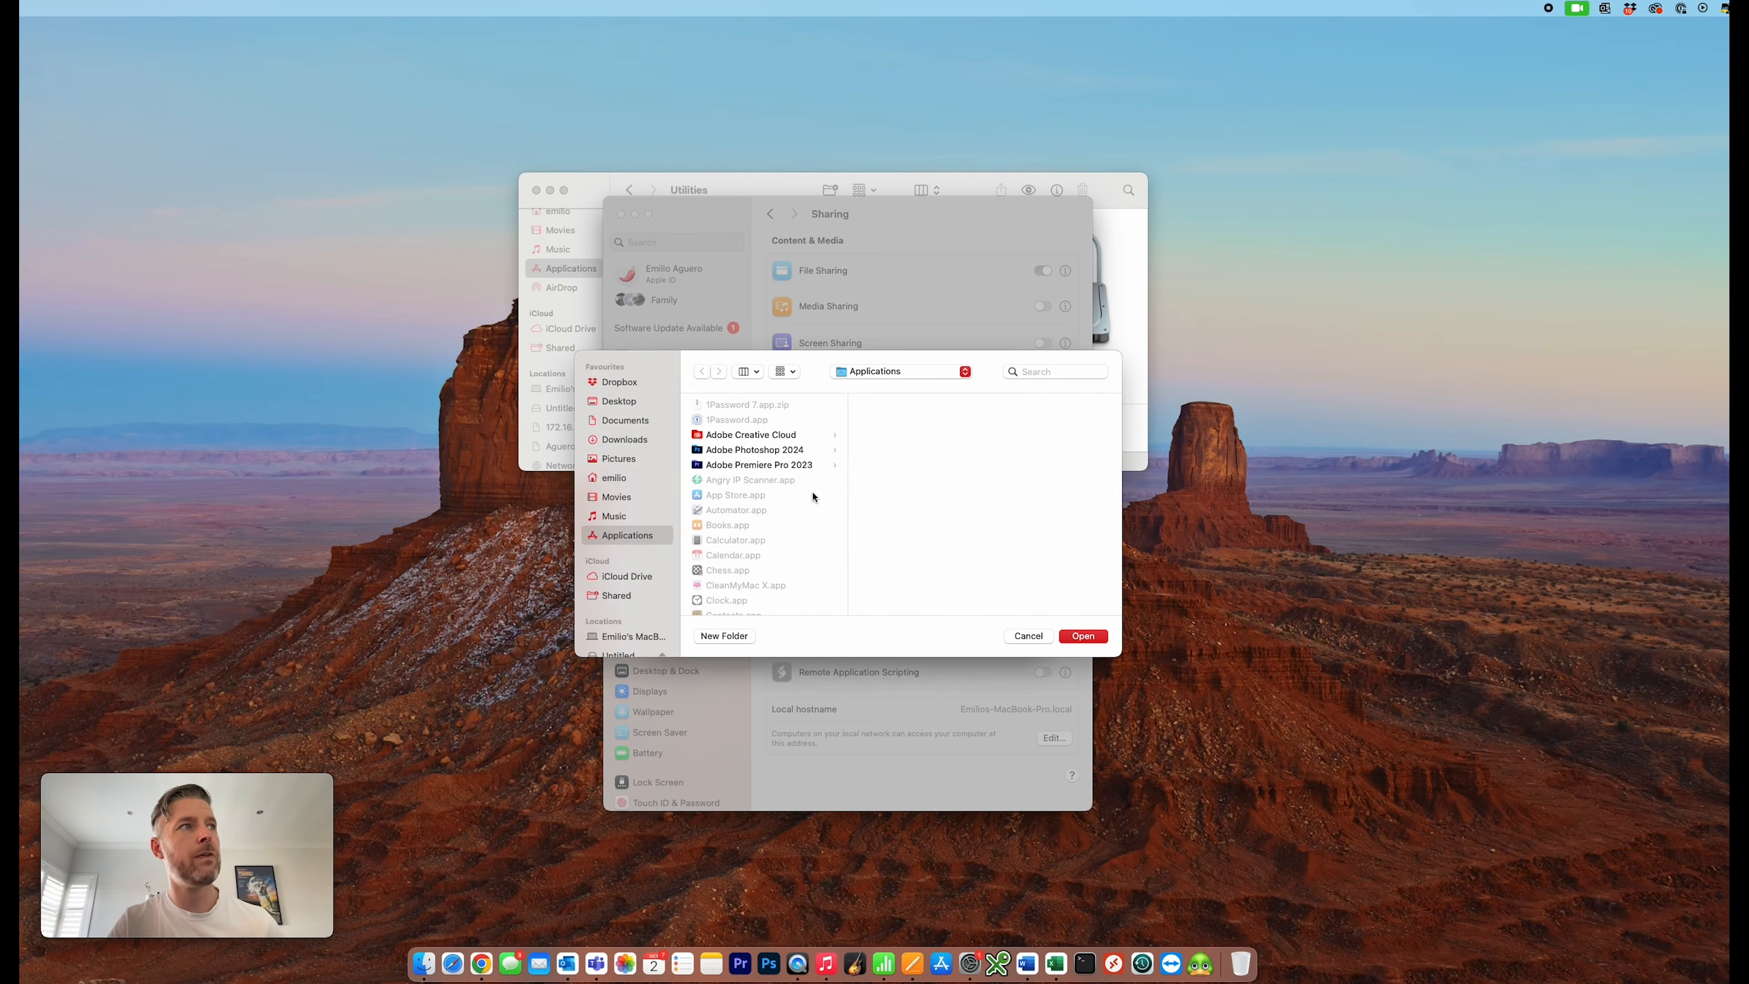
pyautogui.click(619, 460)
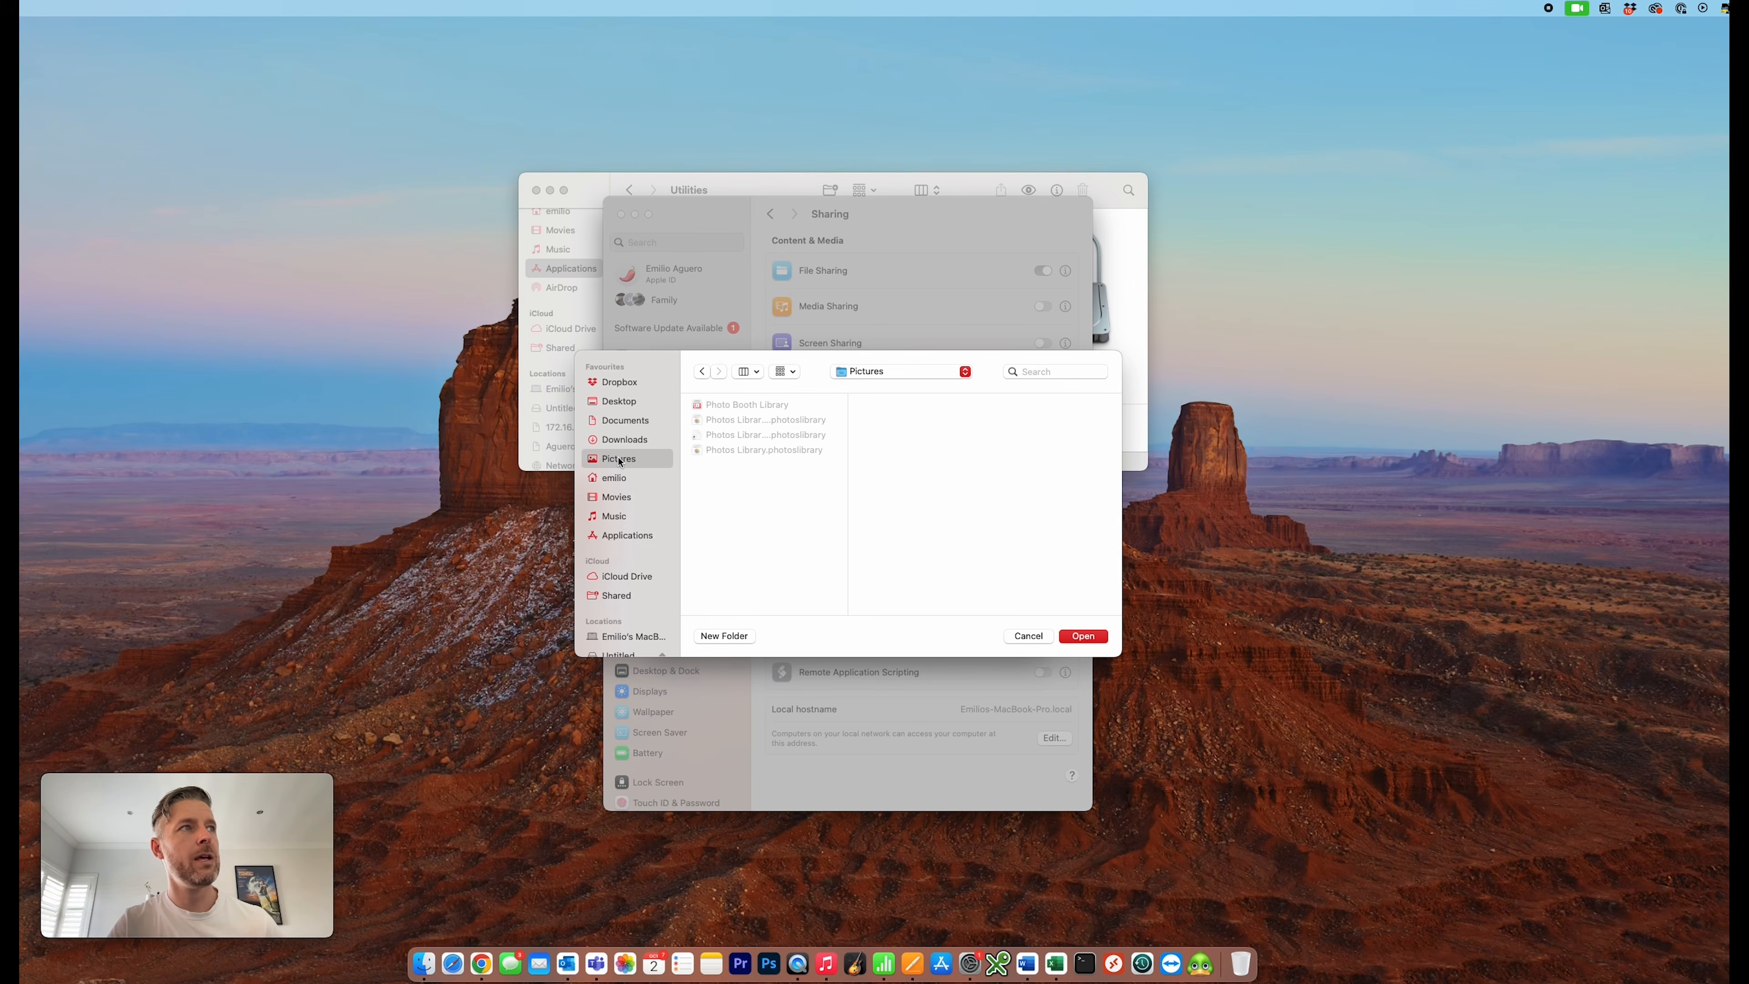
pyautogui.click(1083, 636)
pyautogui.click(695, 544)
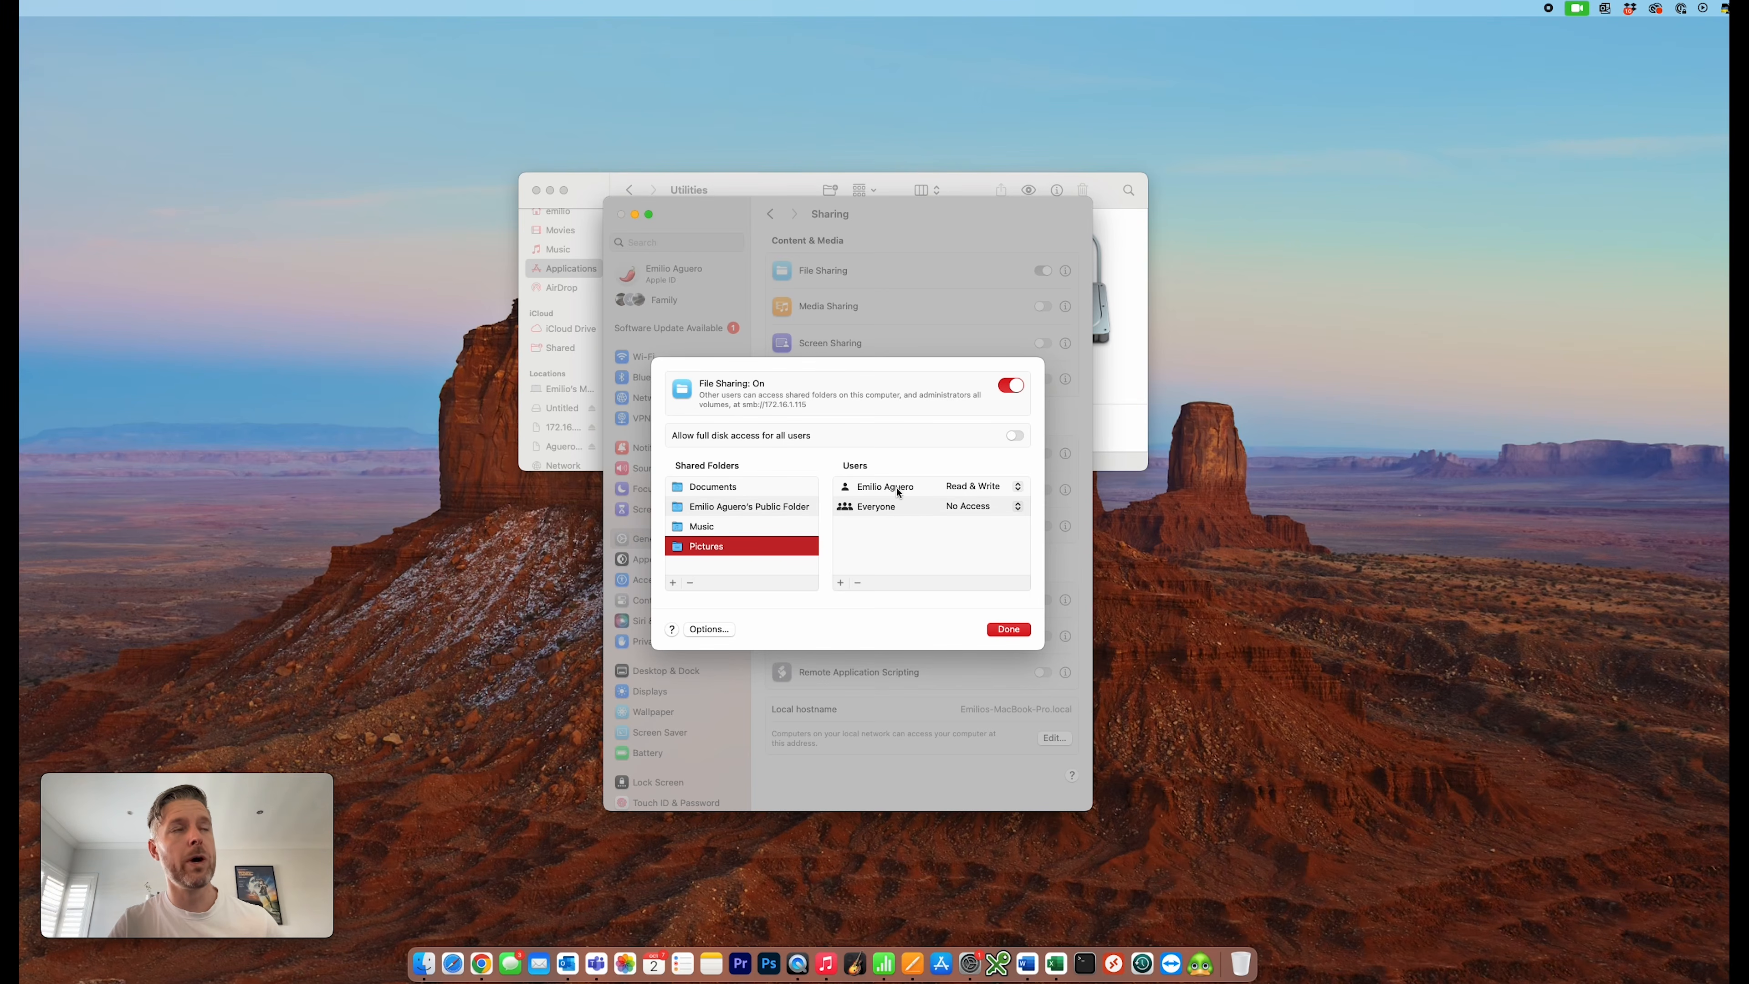
# Review the owner's access options for the Pictures folder and set Everyone's access to Read & Write
pyautogui.click(977, 486)
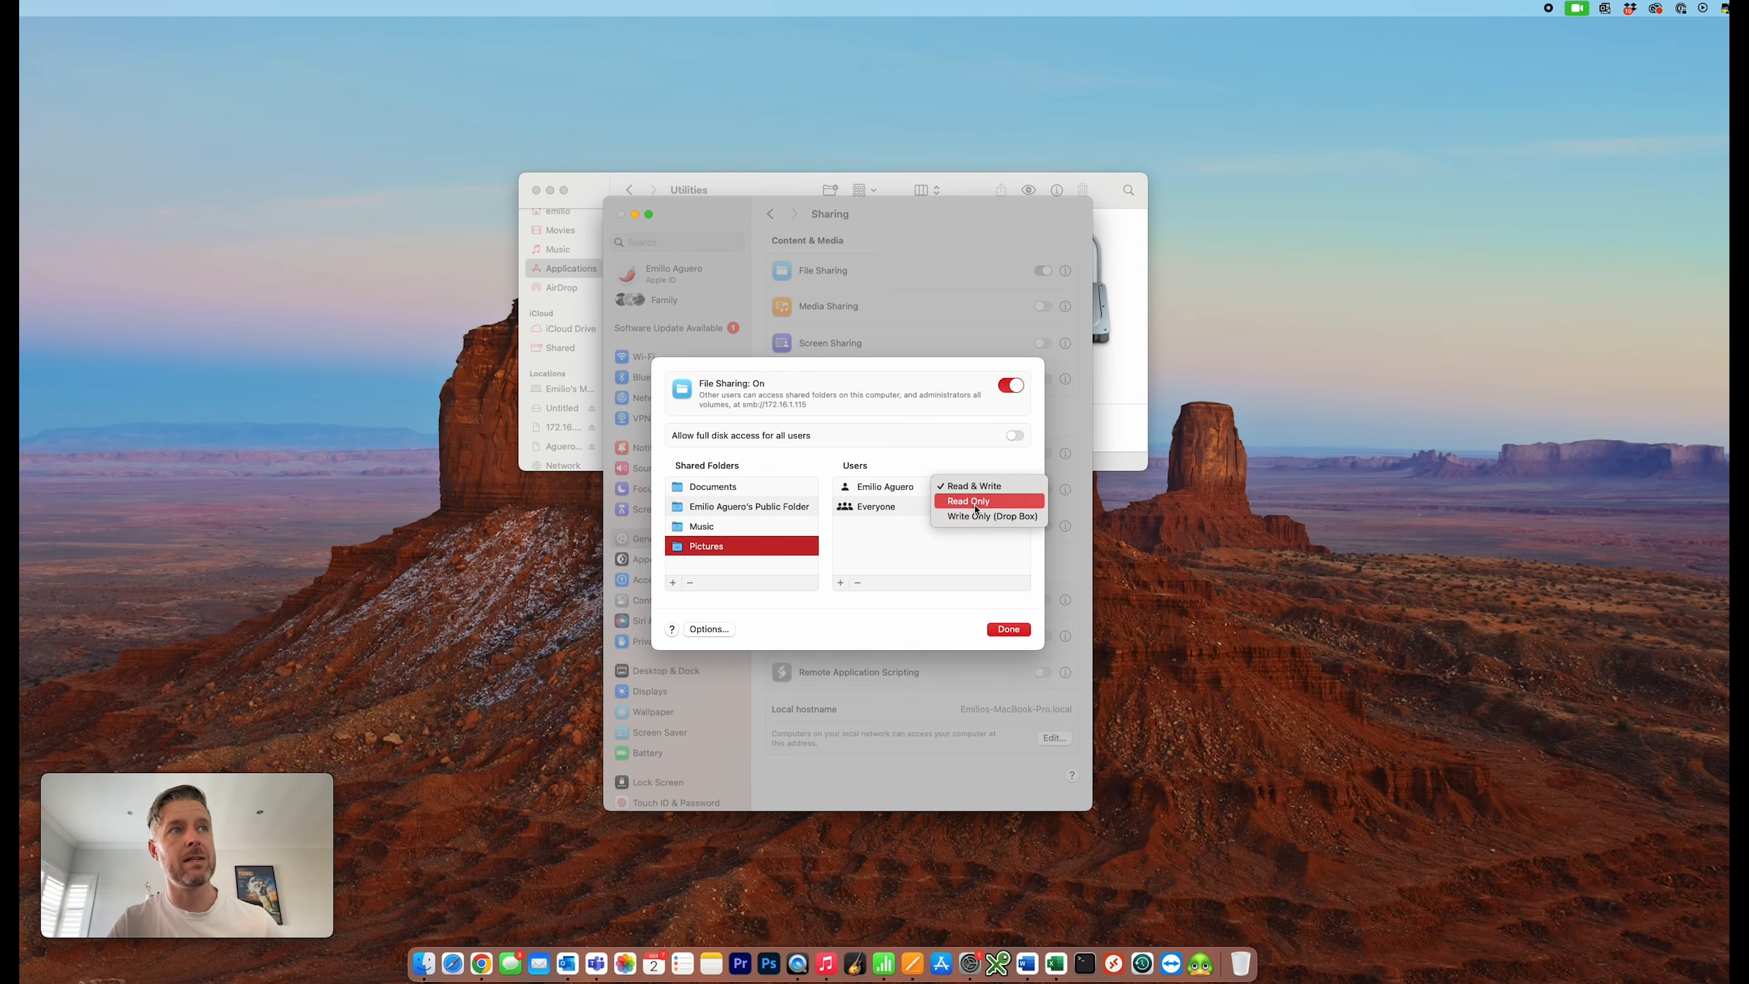
pyautogui.click(926, 544)
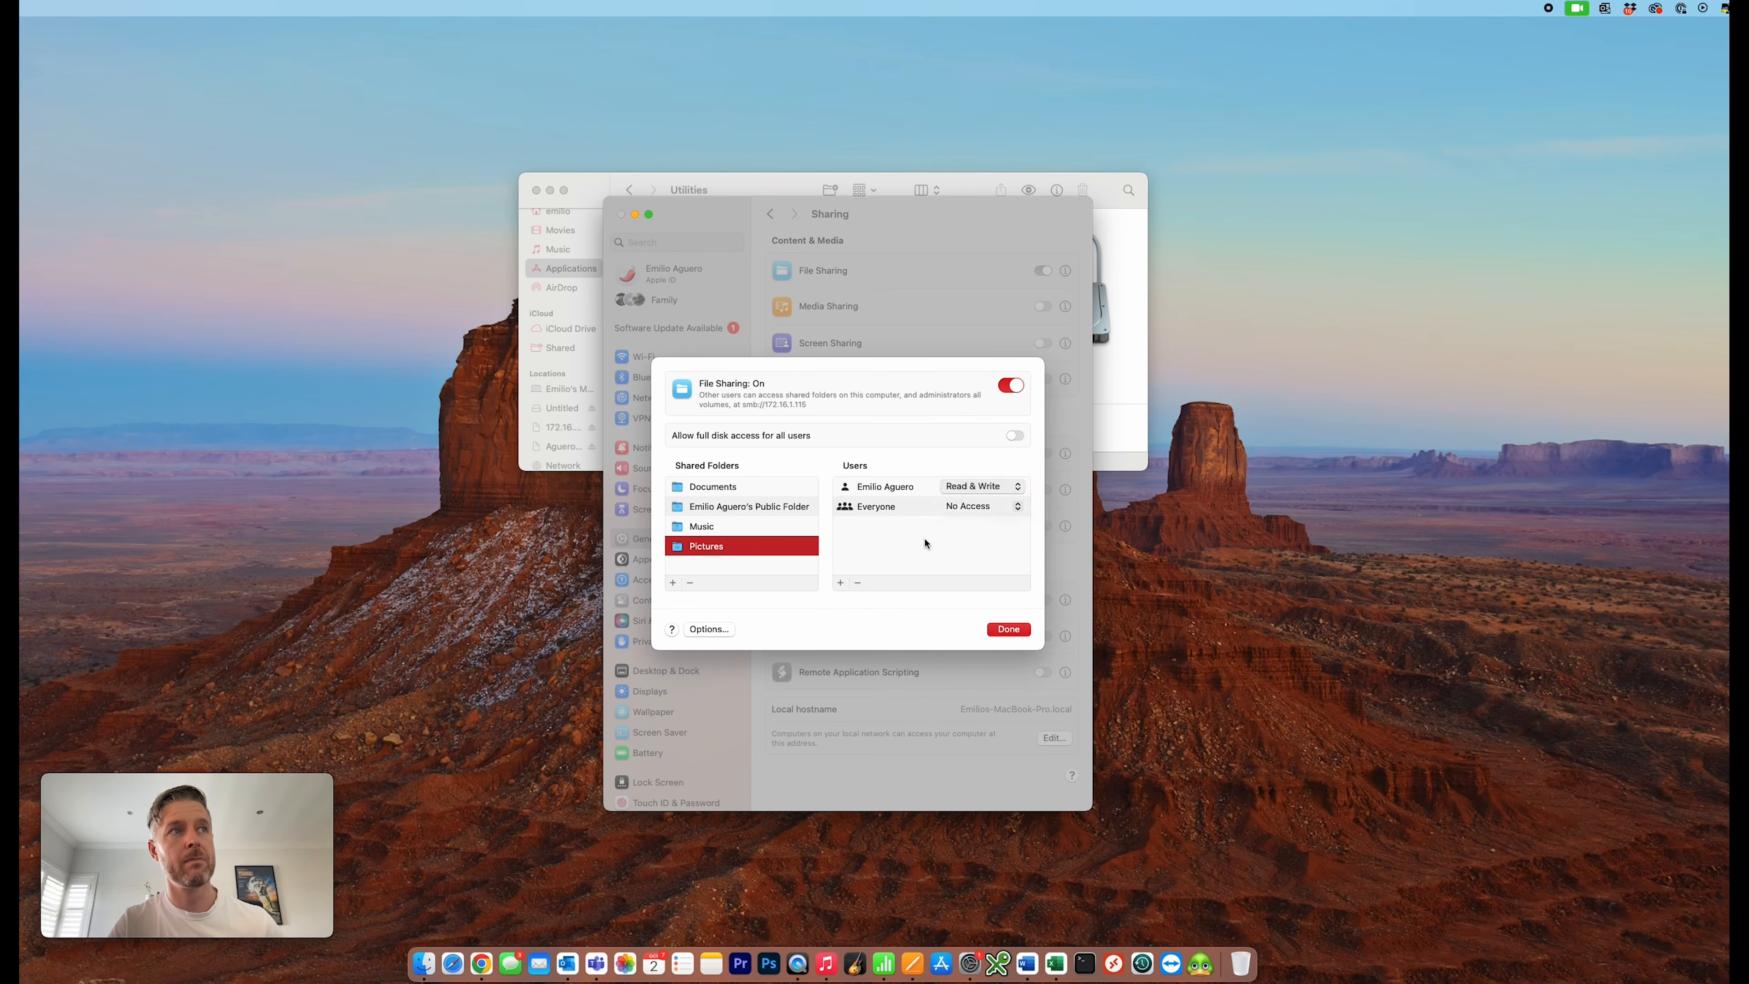
pyautogui.click(961, 507)
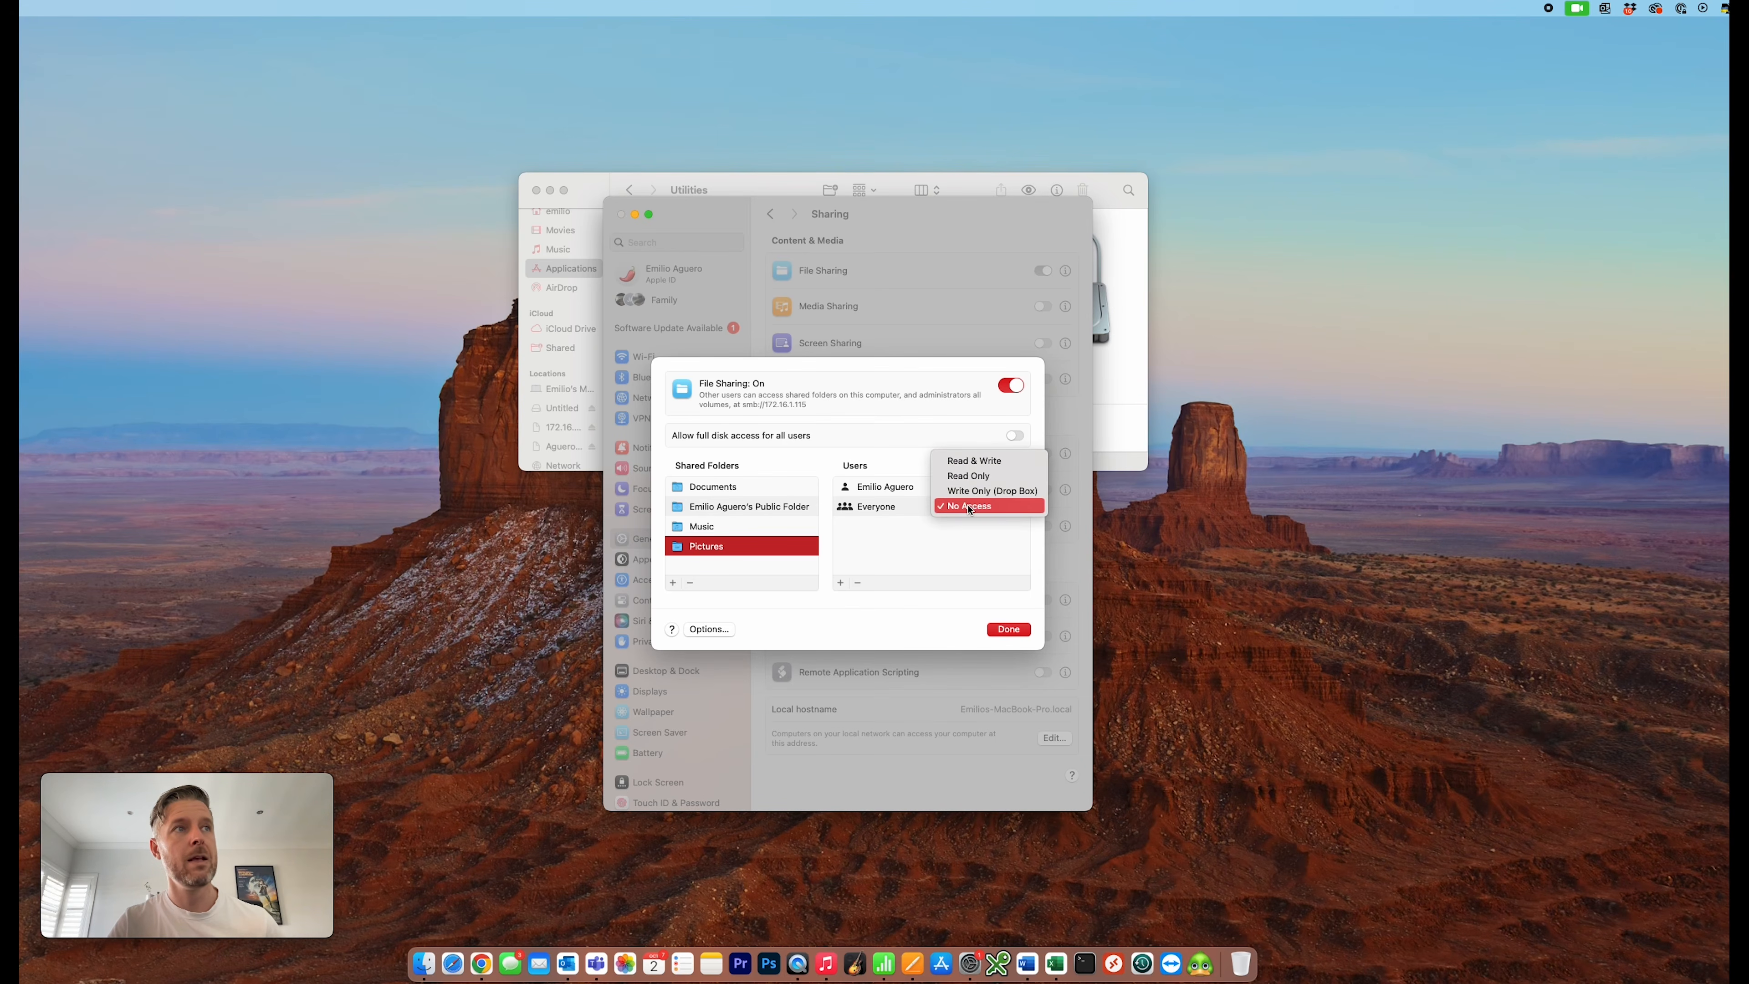
pyautogui.click(977, 467)
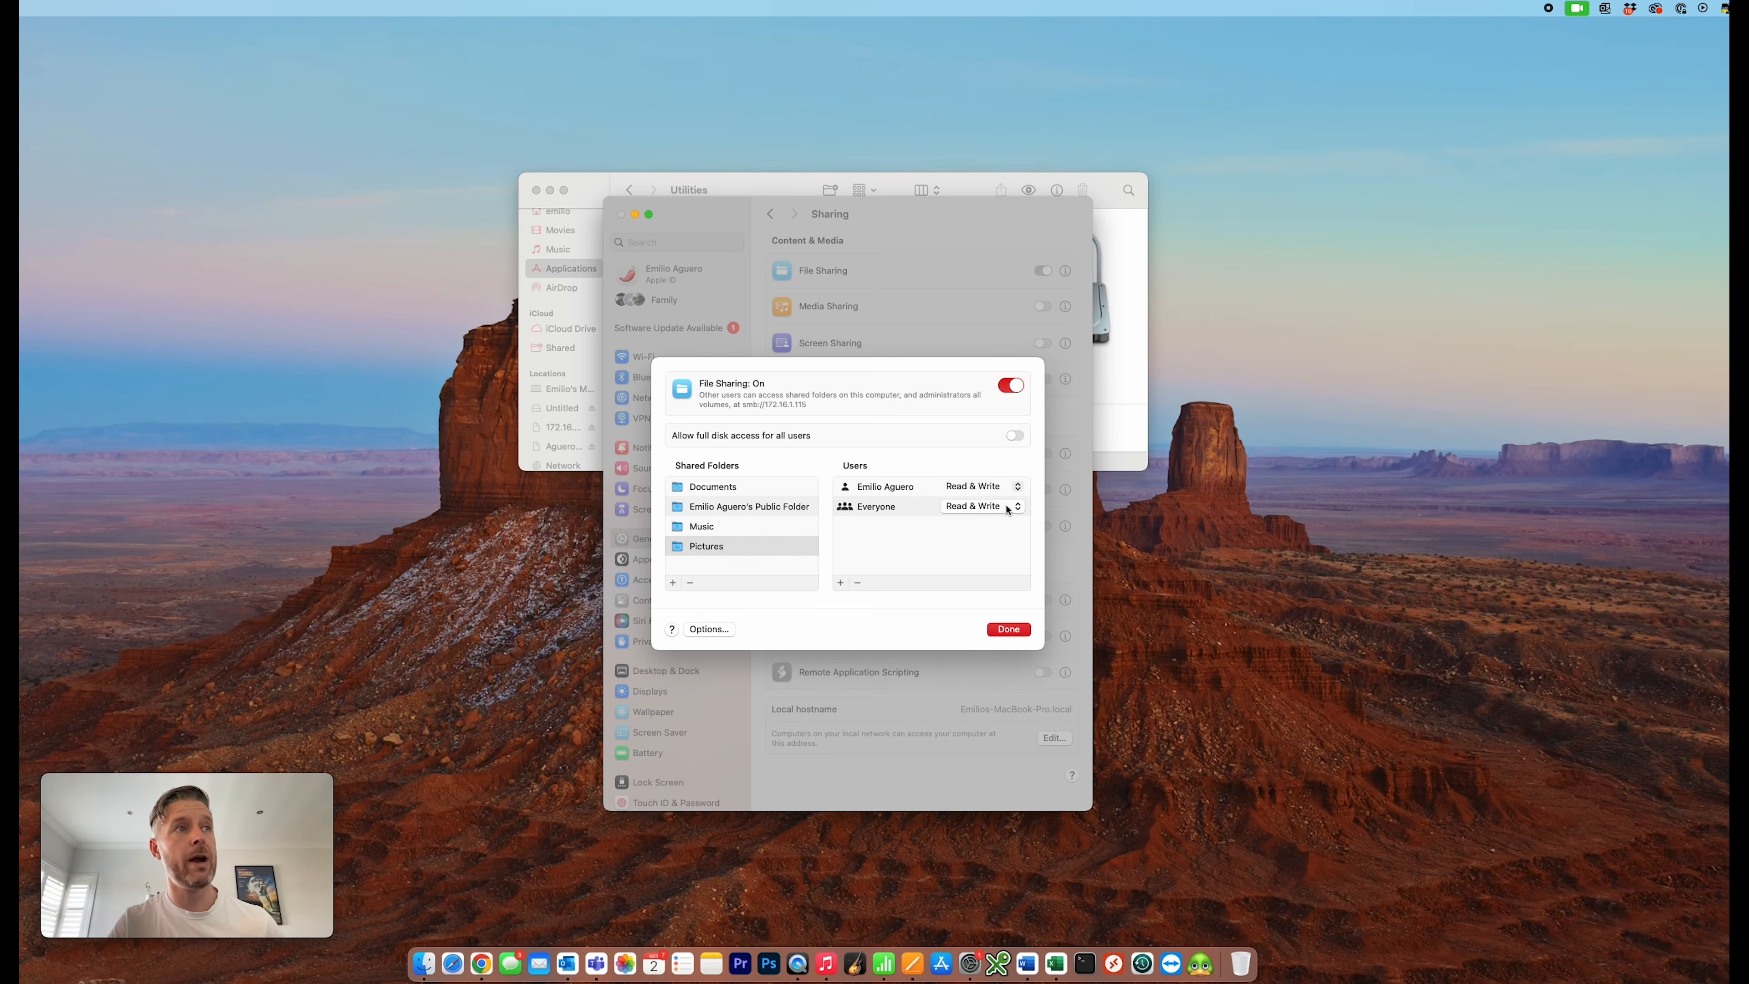
# Check the server address and the SMB and Windows File Sharing options, and close the File Sharing details
pyautogui.moveTo(742, 405); pyautogui.dragTo(808, 404)
pyautogui.click(870, 558)
pyautogui.click(709, 629)
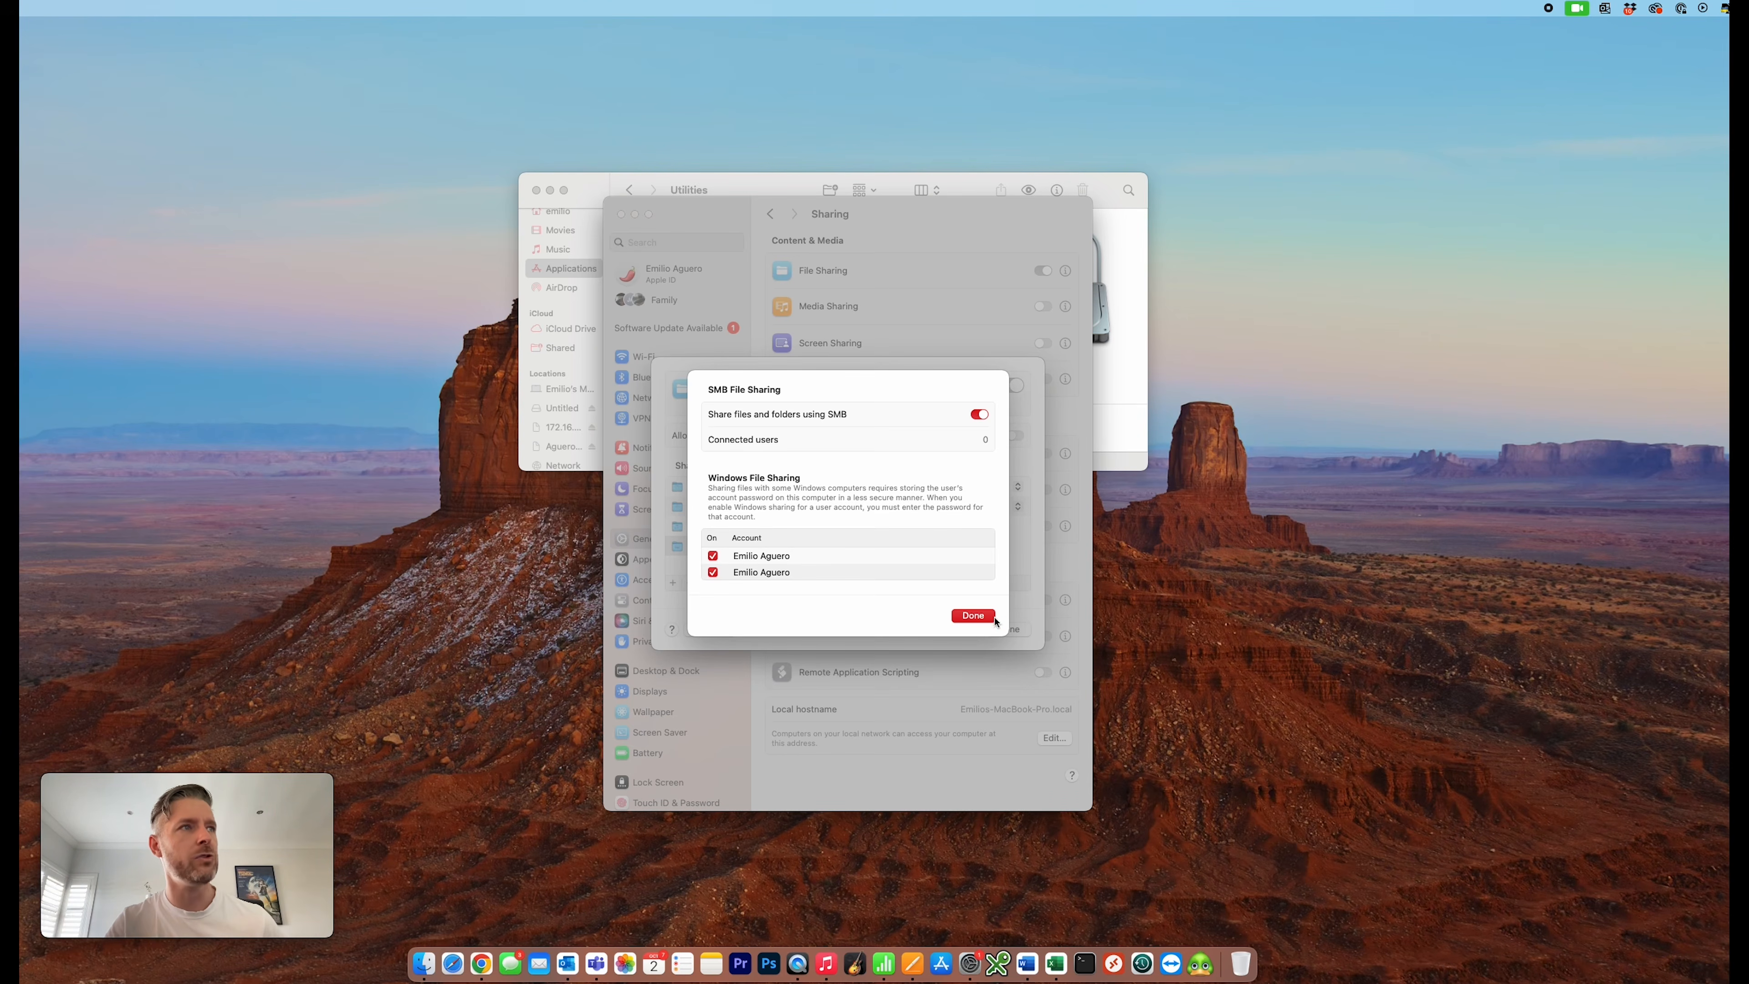
pyautogui.click(974, 616)
pyautogui.click(1010, 628)
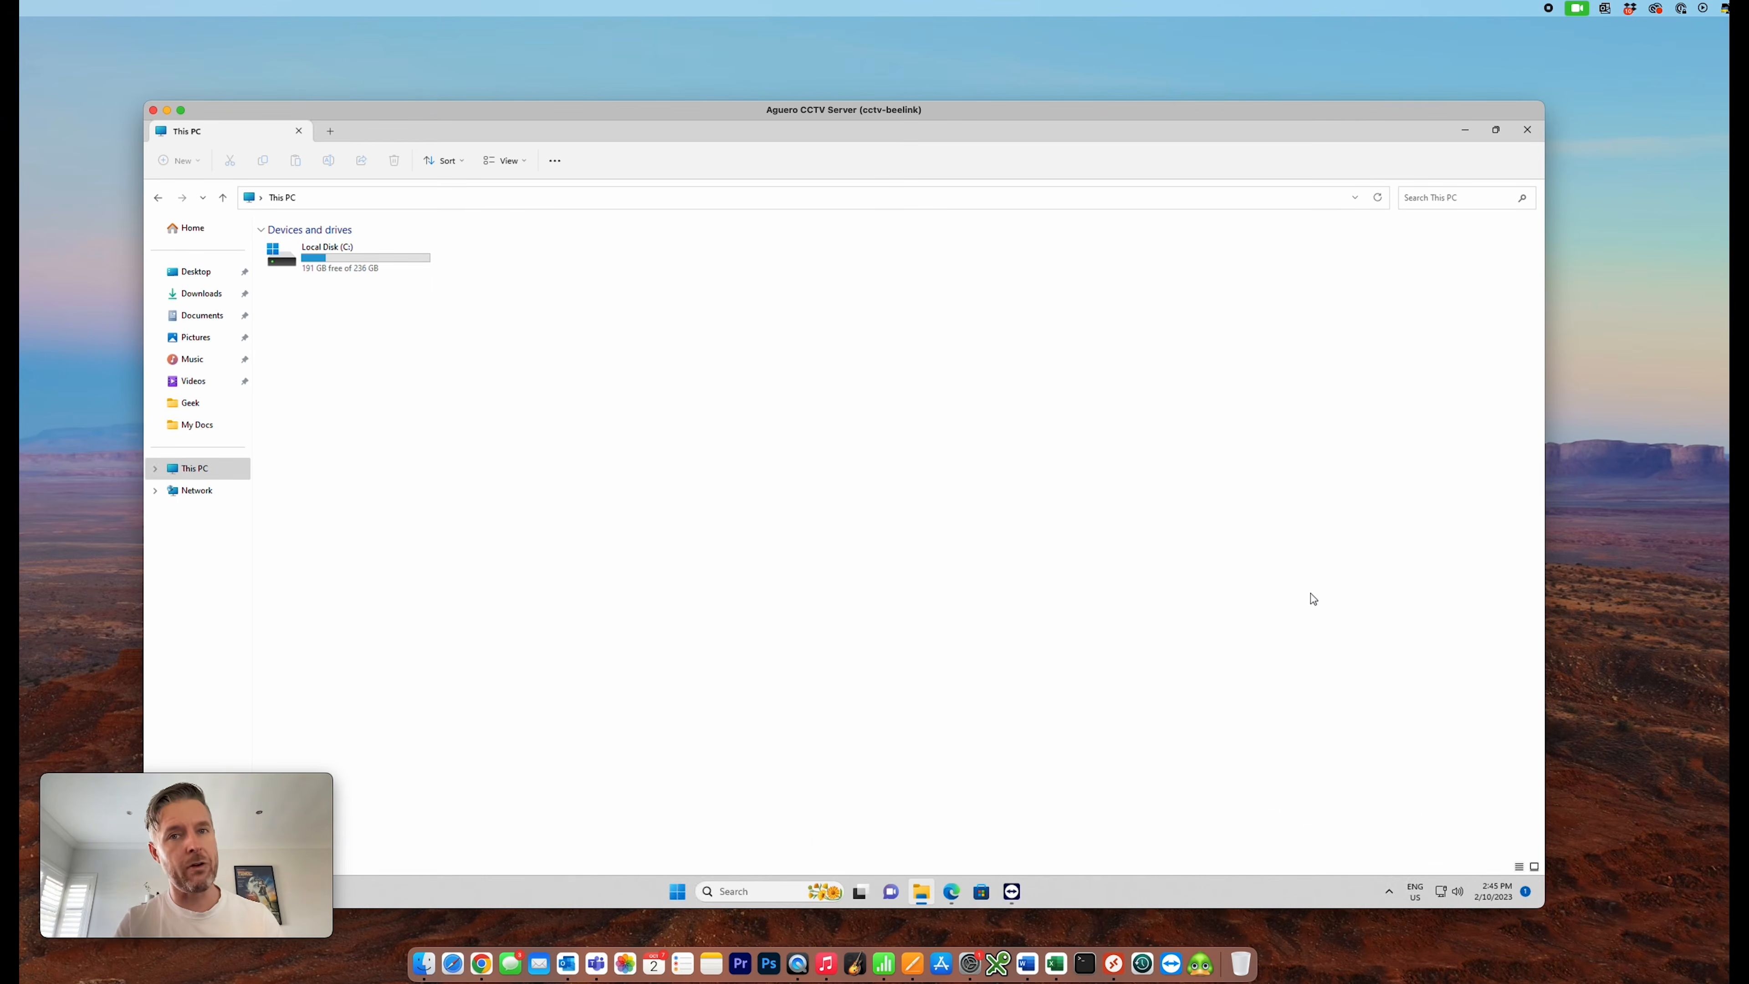
# On the remote Windows PC, search for "sharing" and open the advanced sharing settings
pyautogui.click(737, 891)
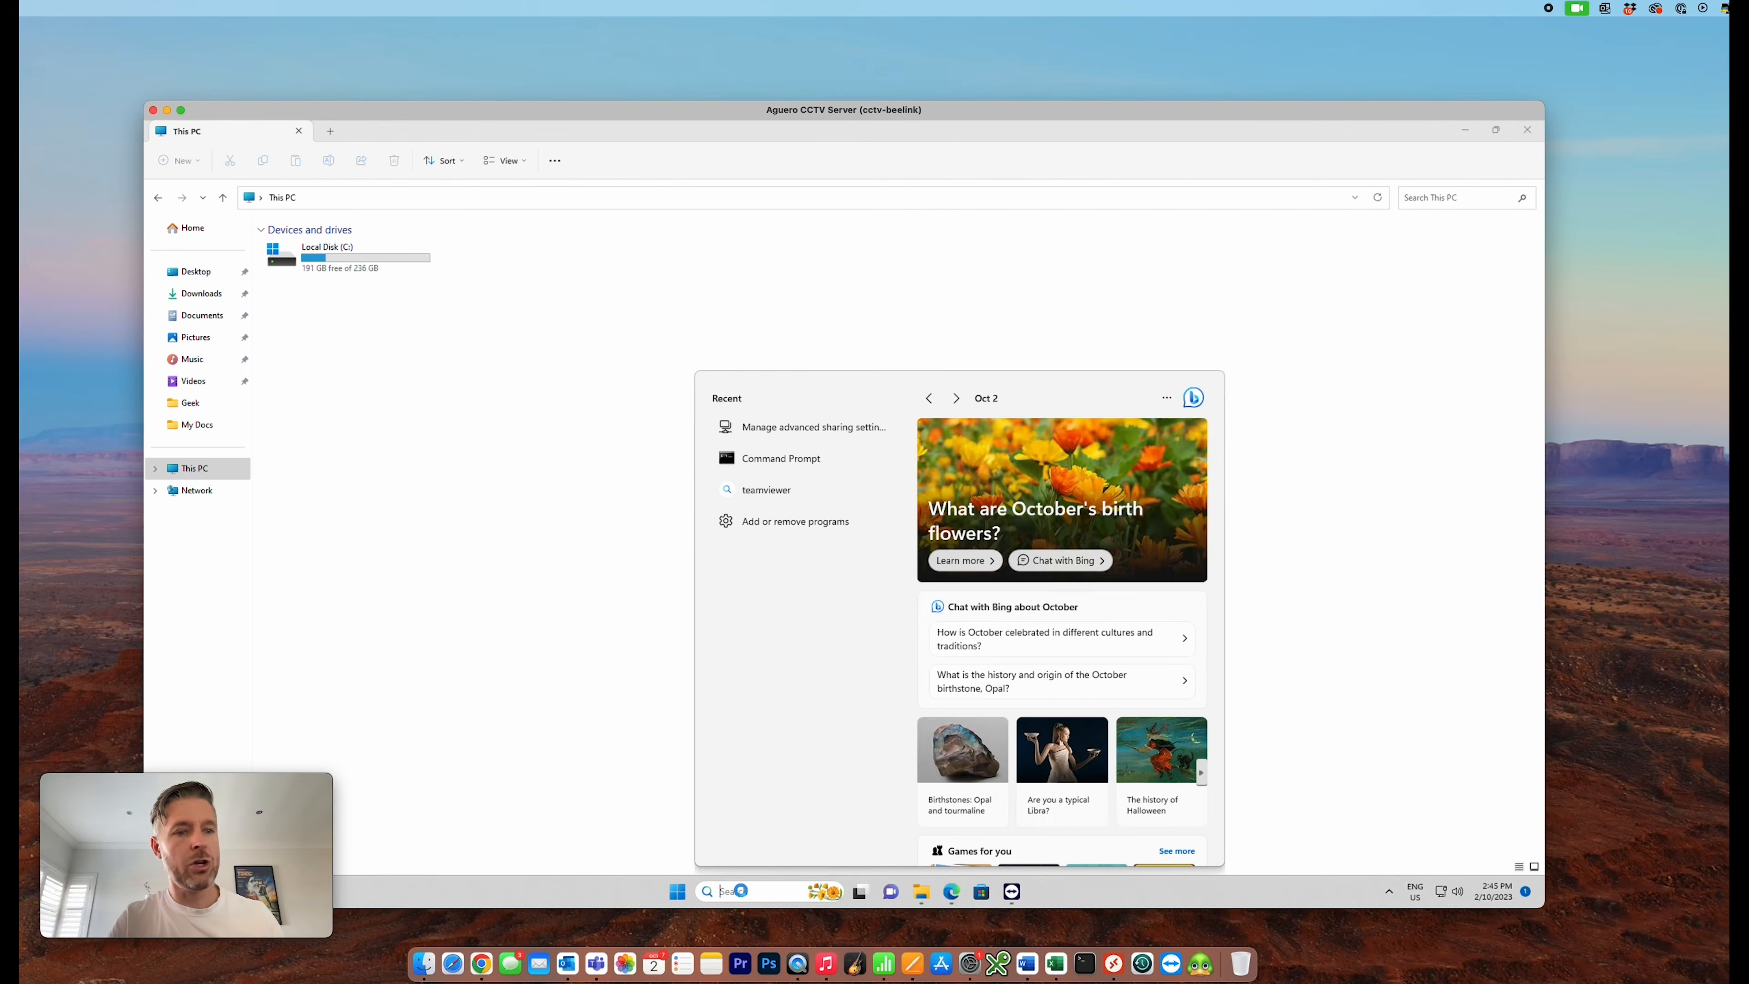
pyautogui.write('sharing')
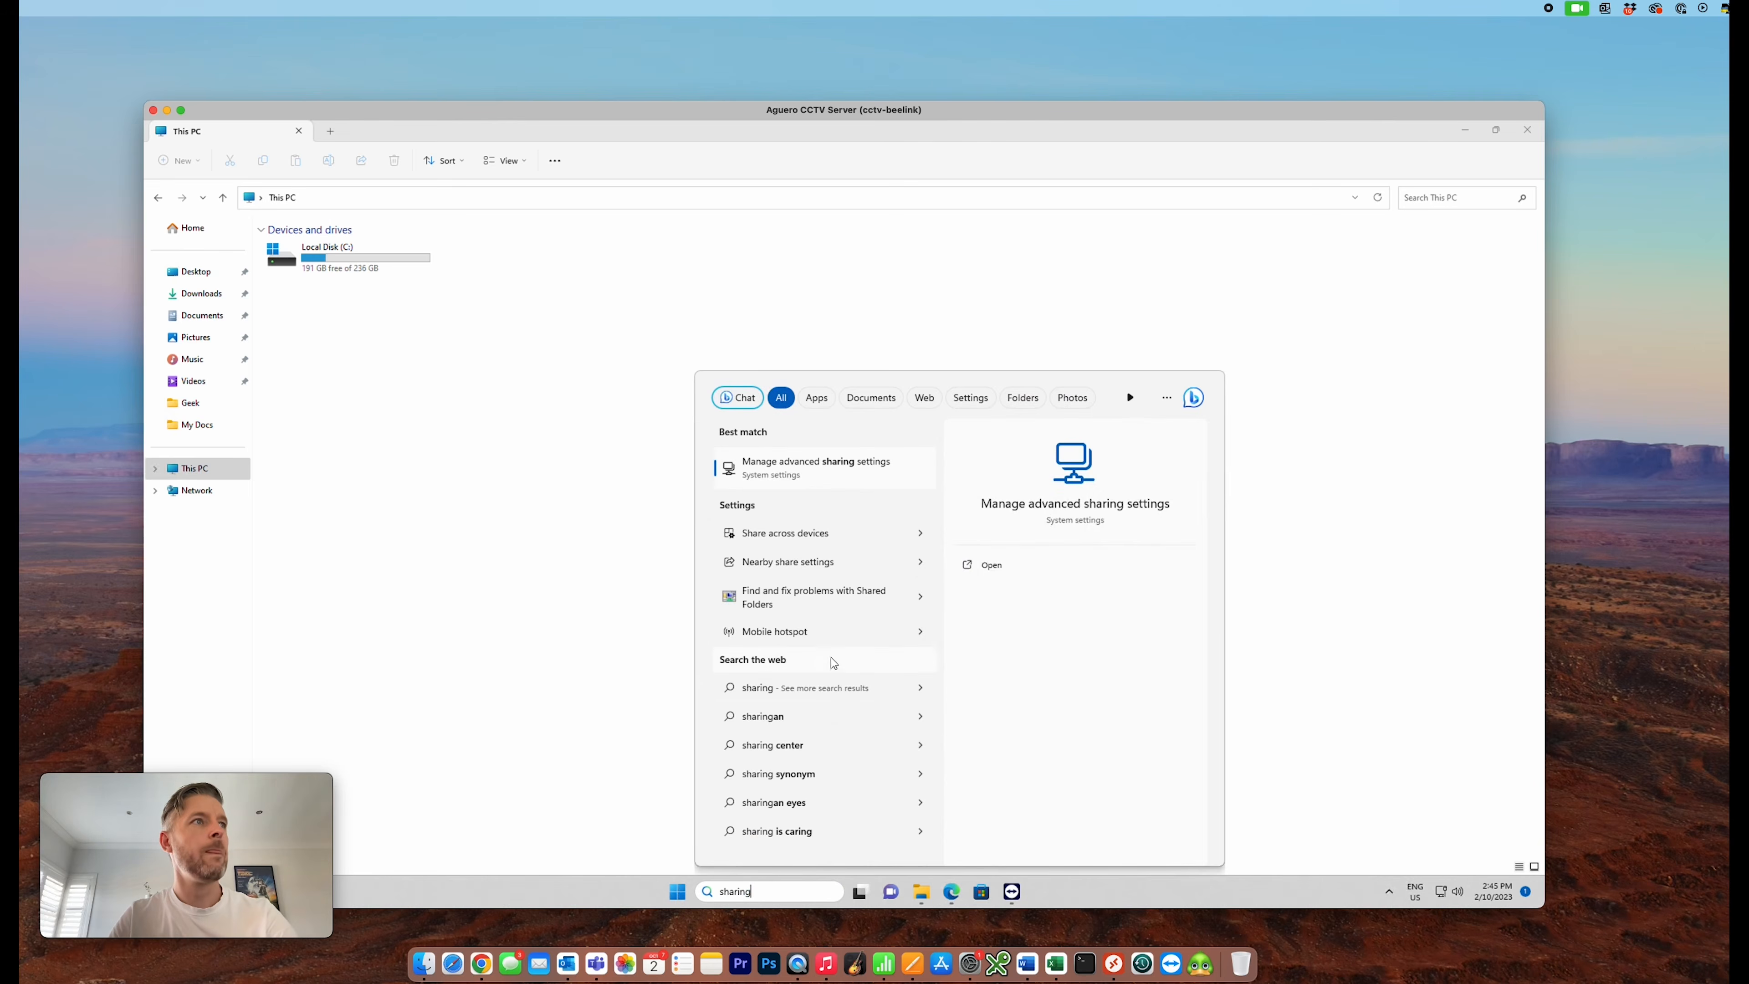
pyautogui.click(846, 474)
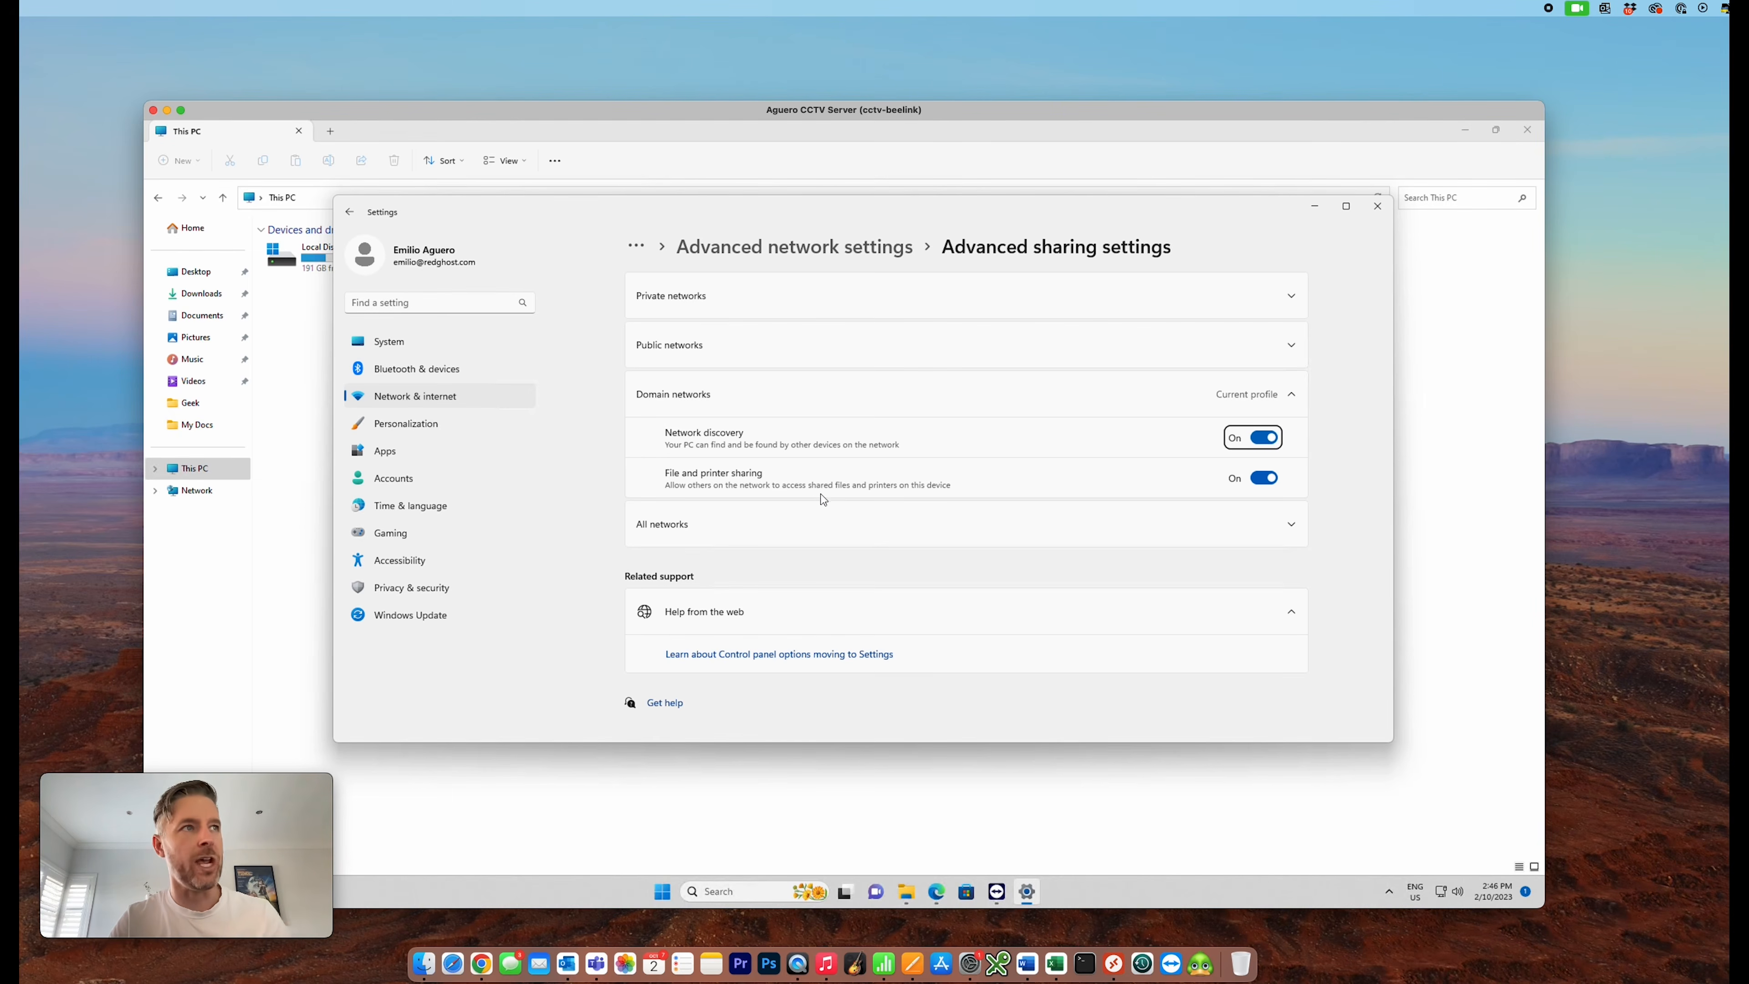
# Check the network discovery and file sharing options for public and private networks, and browse the PC's Network location
pyautogui.click(735, 348)
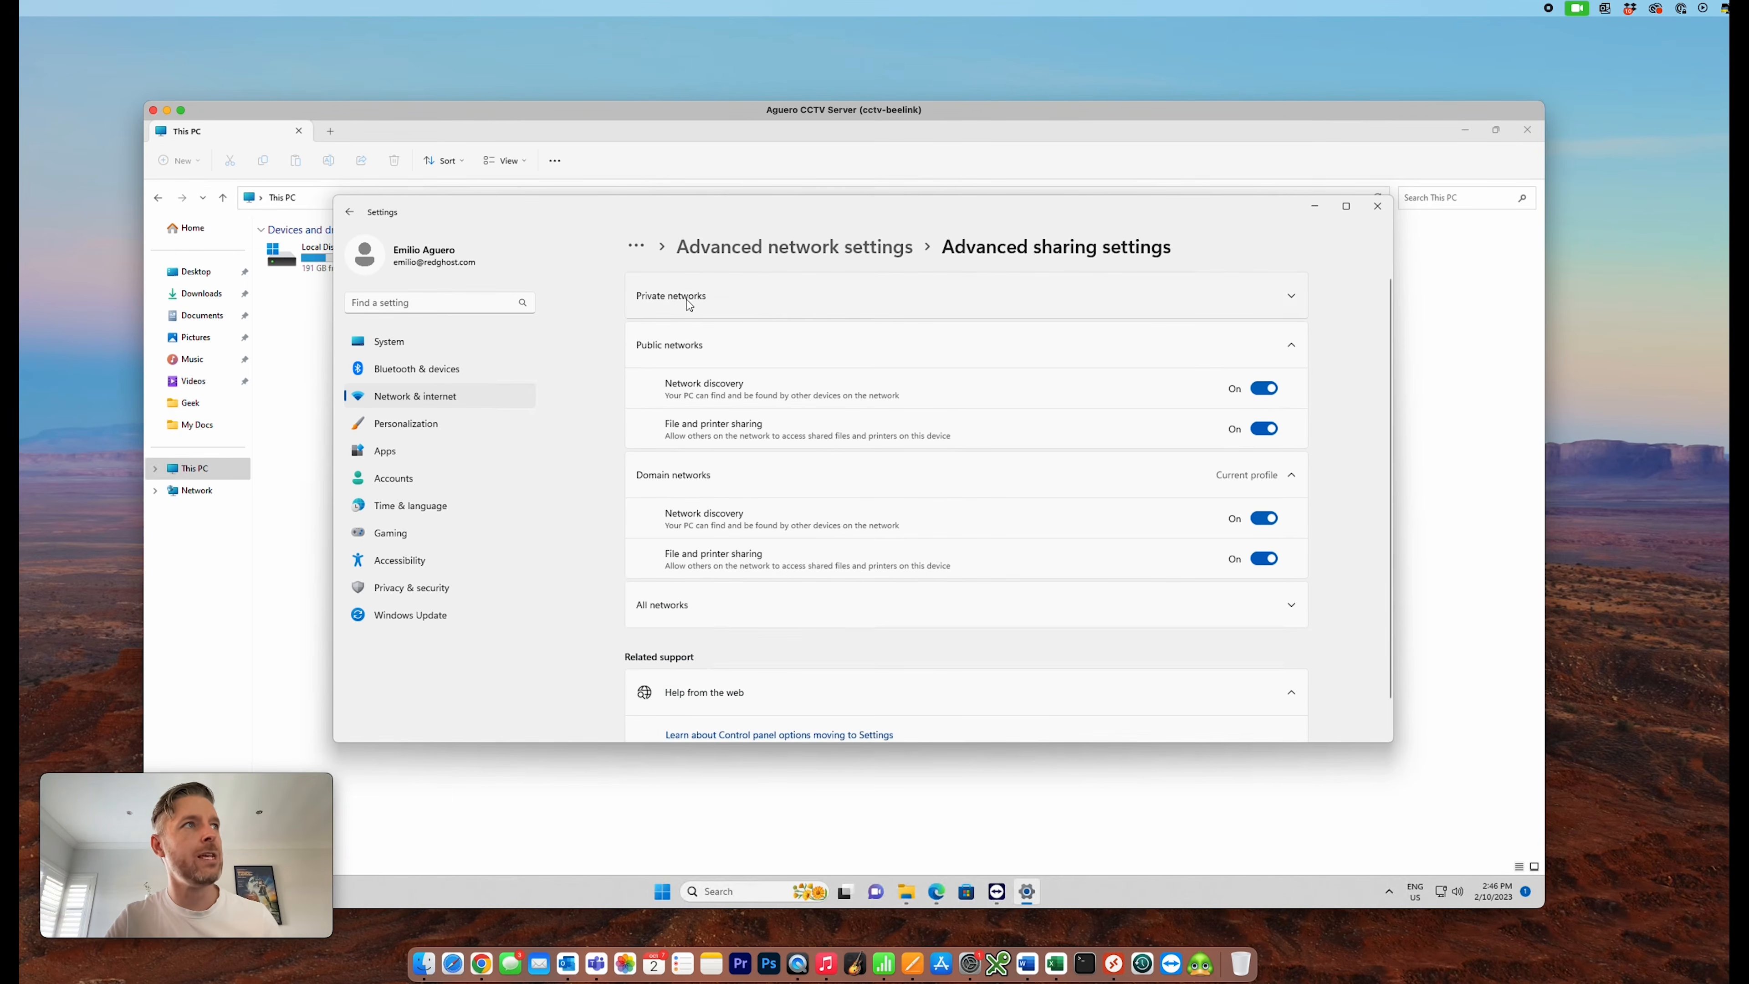
pyautogui.click(689, 302)
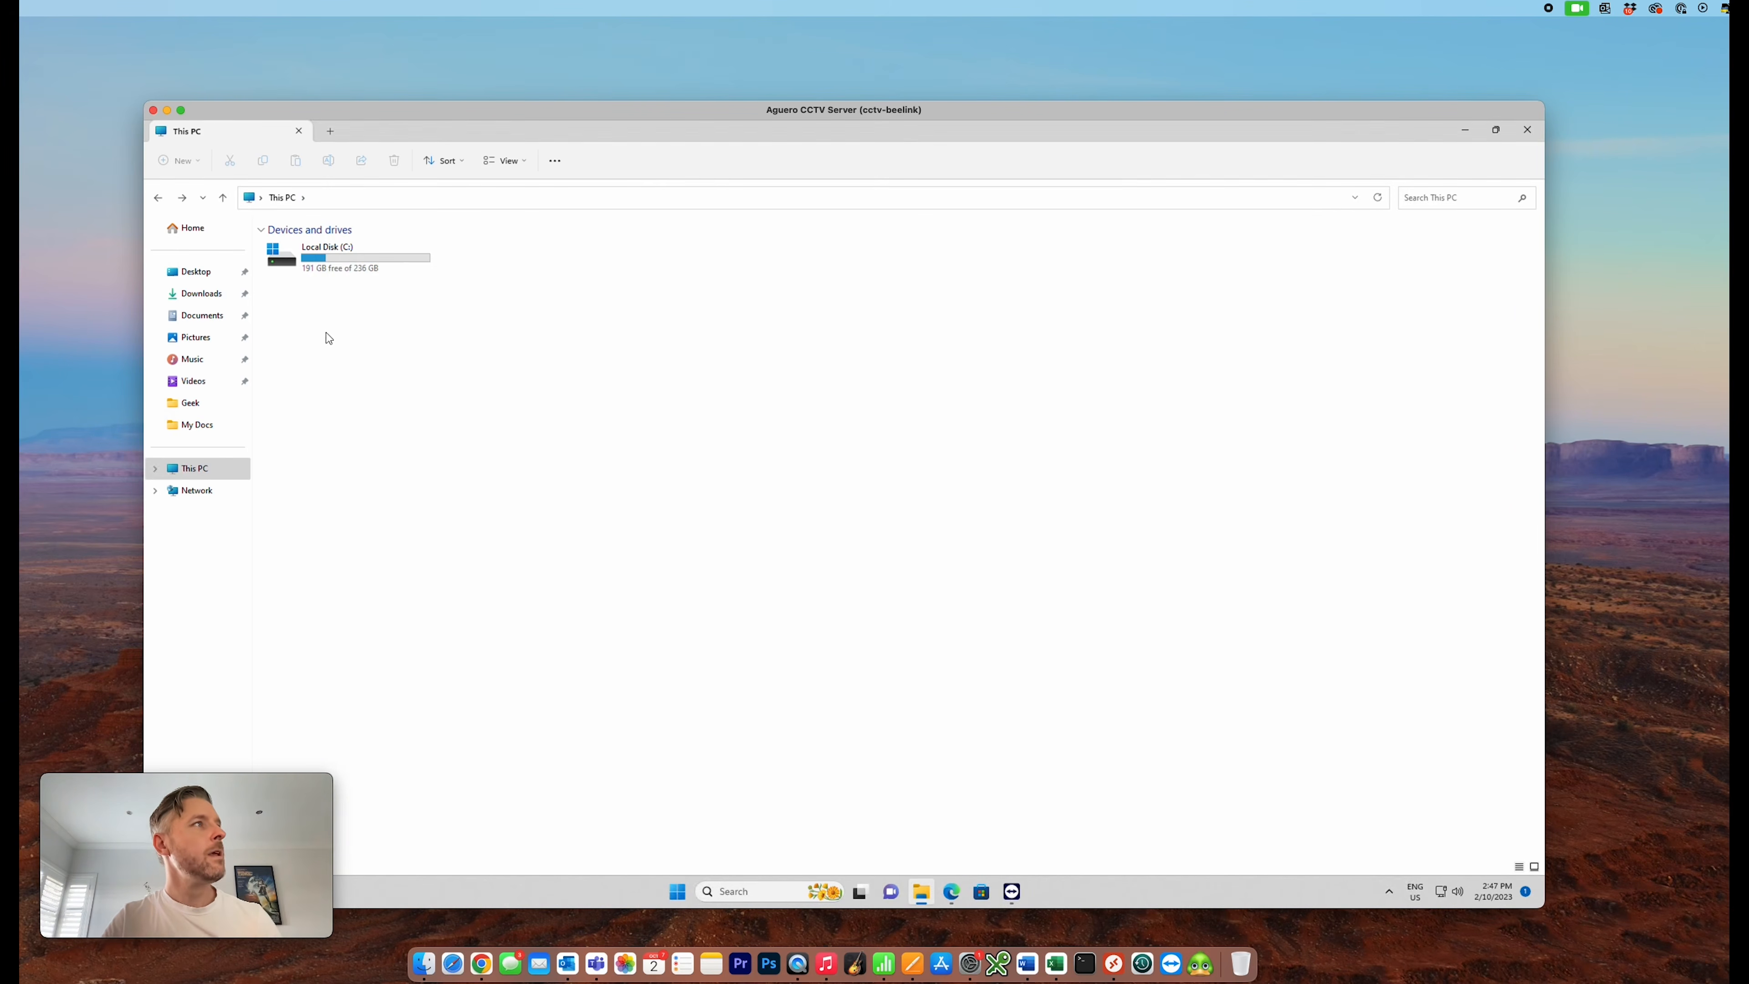
pyautogui.click(197, 492)
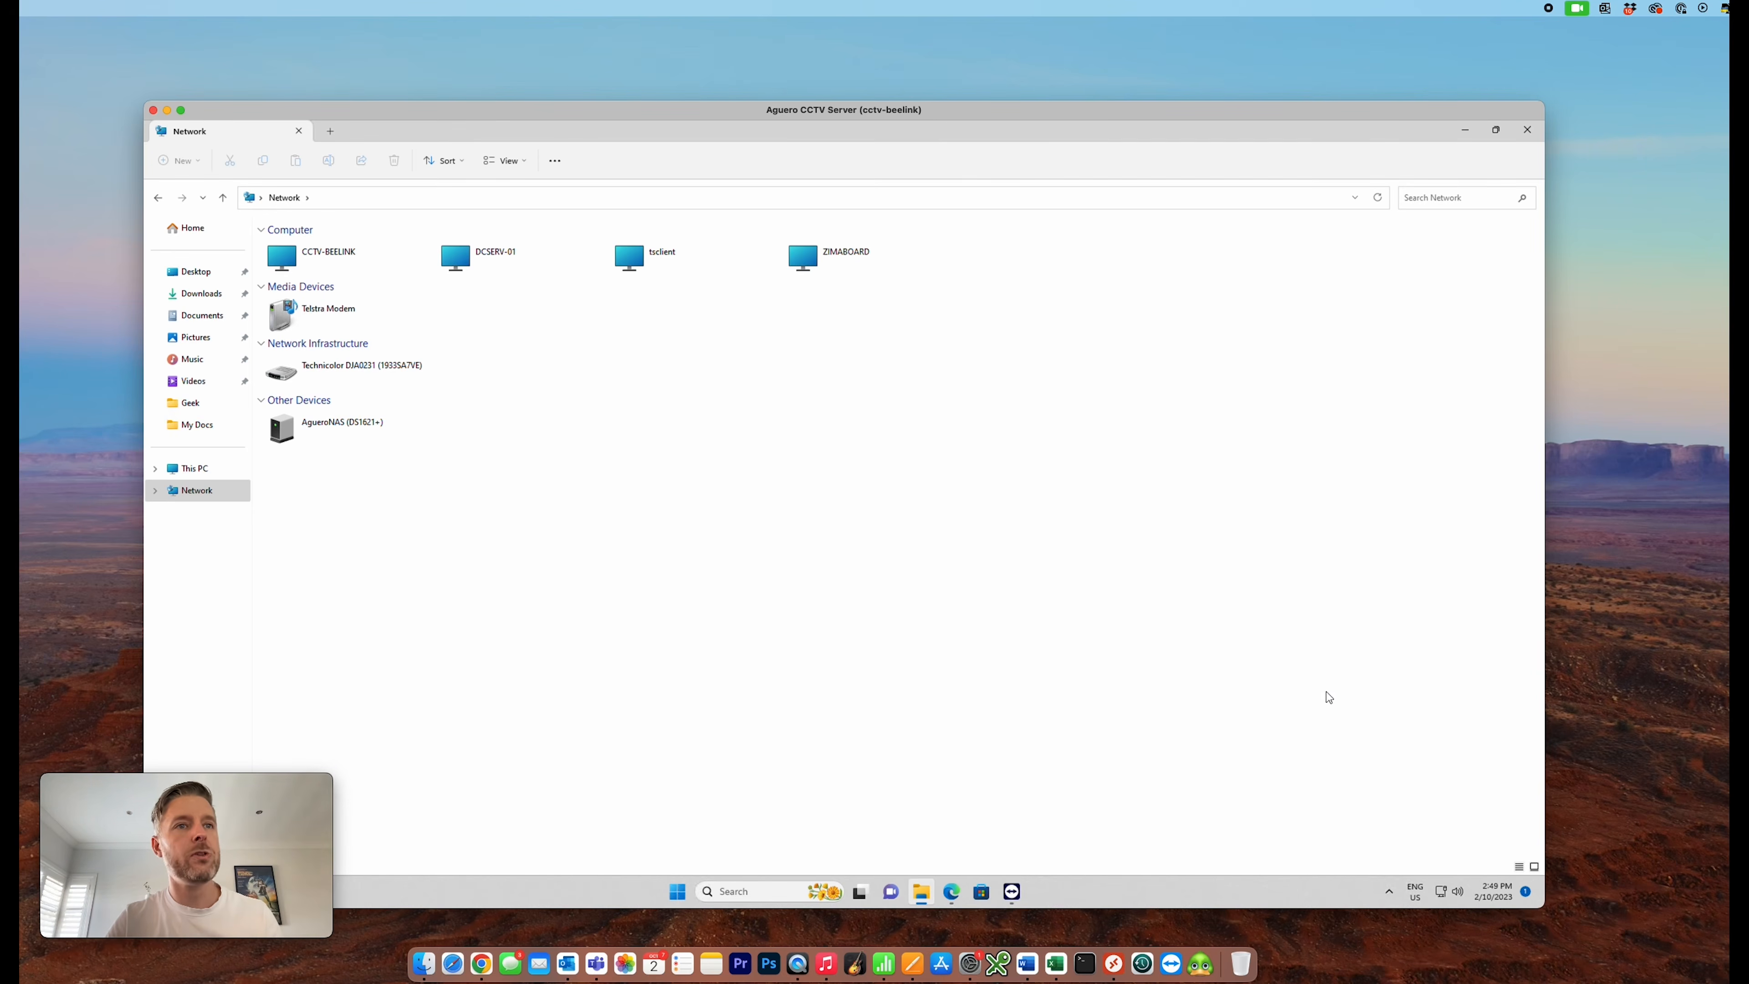
# Check the PC's IPv4 address in the Ethernet settings and open its IP assignment for editing
pyautogui.rightClick(1441, 890)
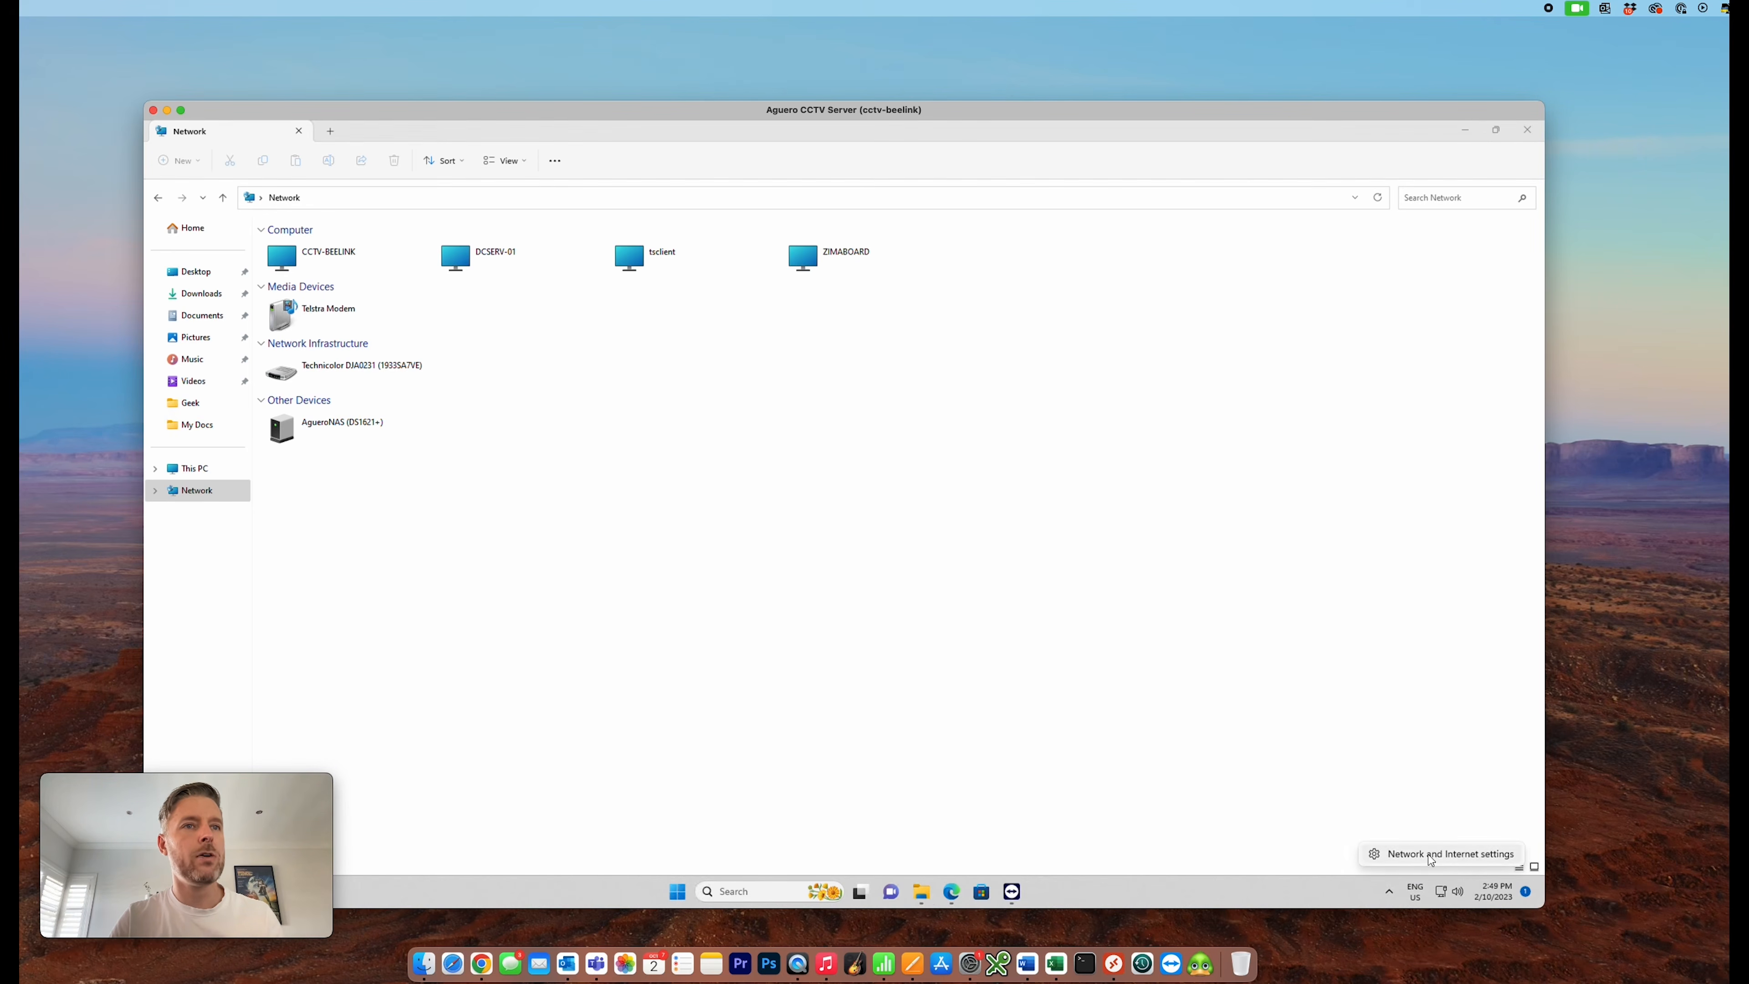
pyautogui.click(1428, 855)
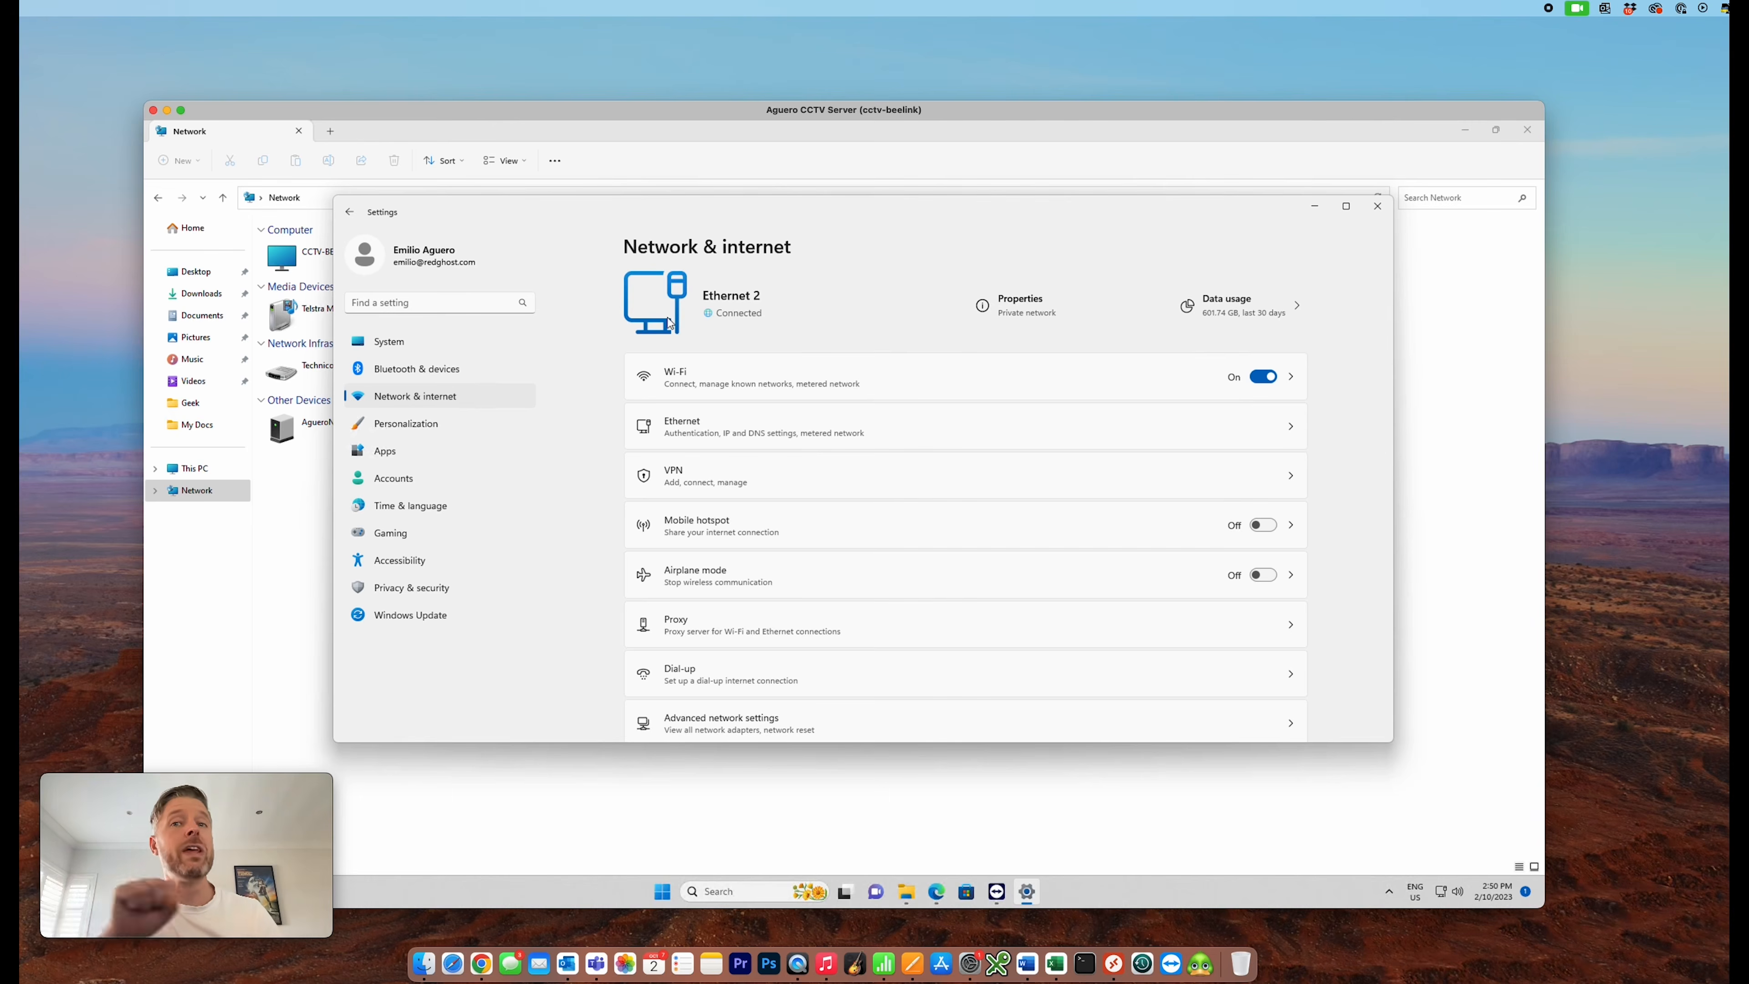
pyautogui.click(709, 432)
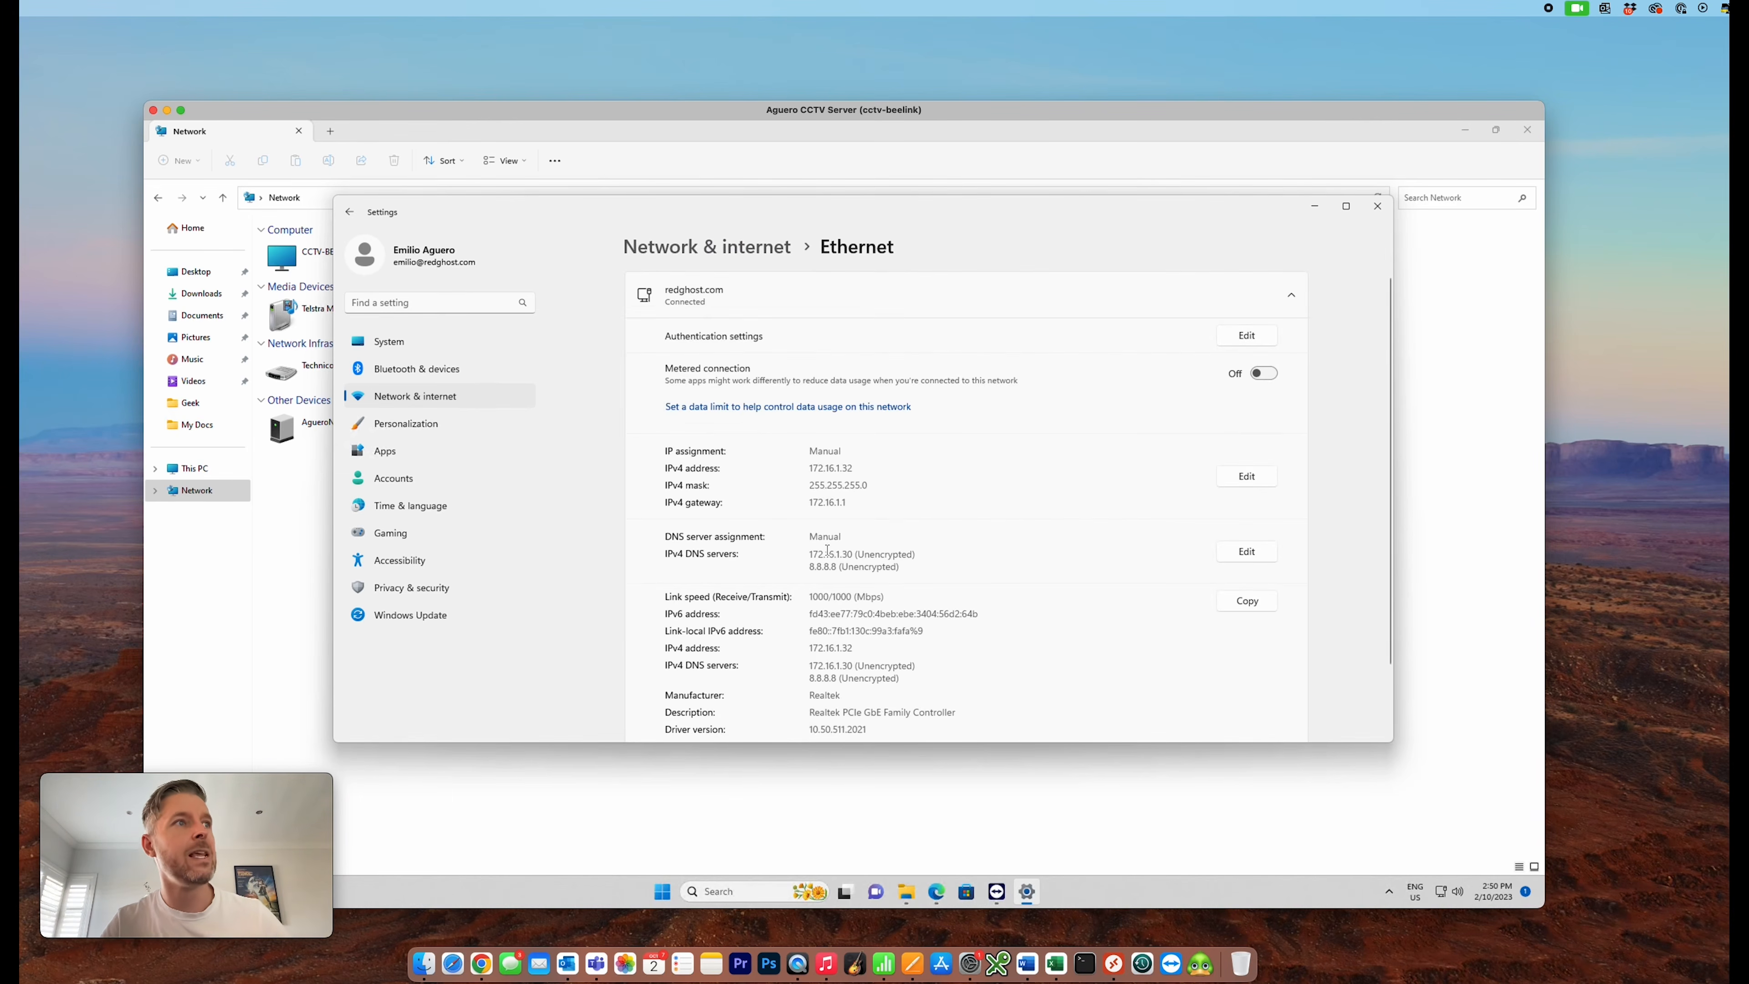
pyautogui.moveTo(813, 470); pyautogui.dragTo(853, 468)
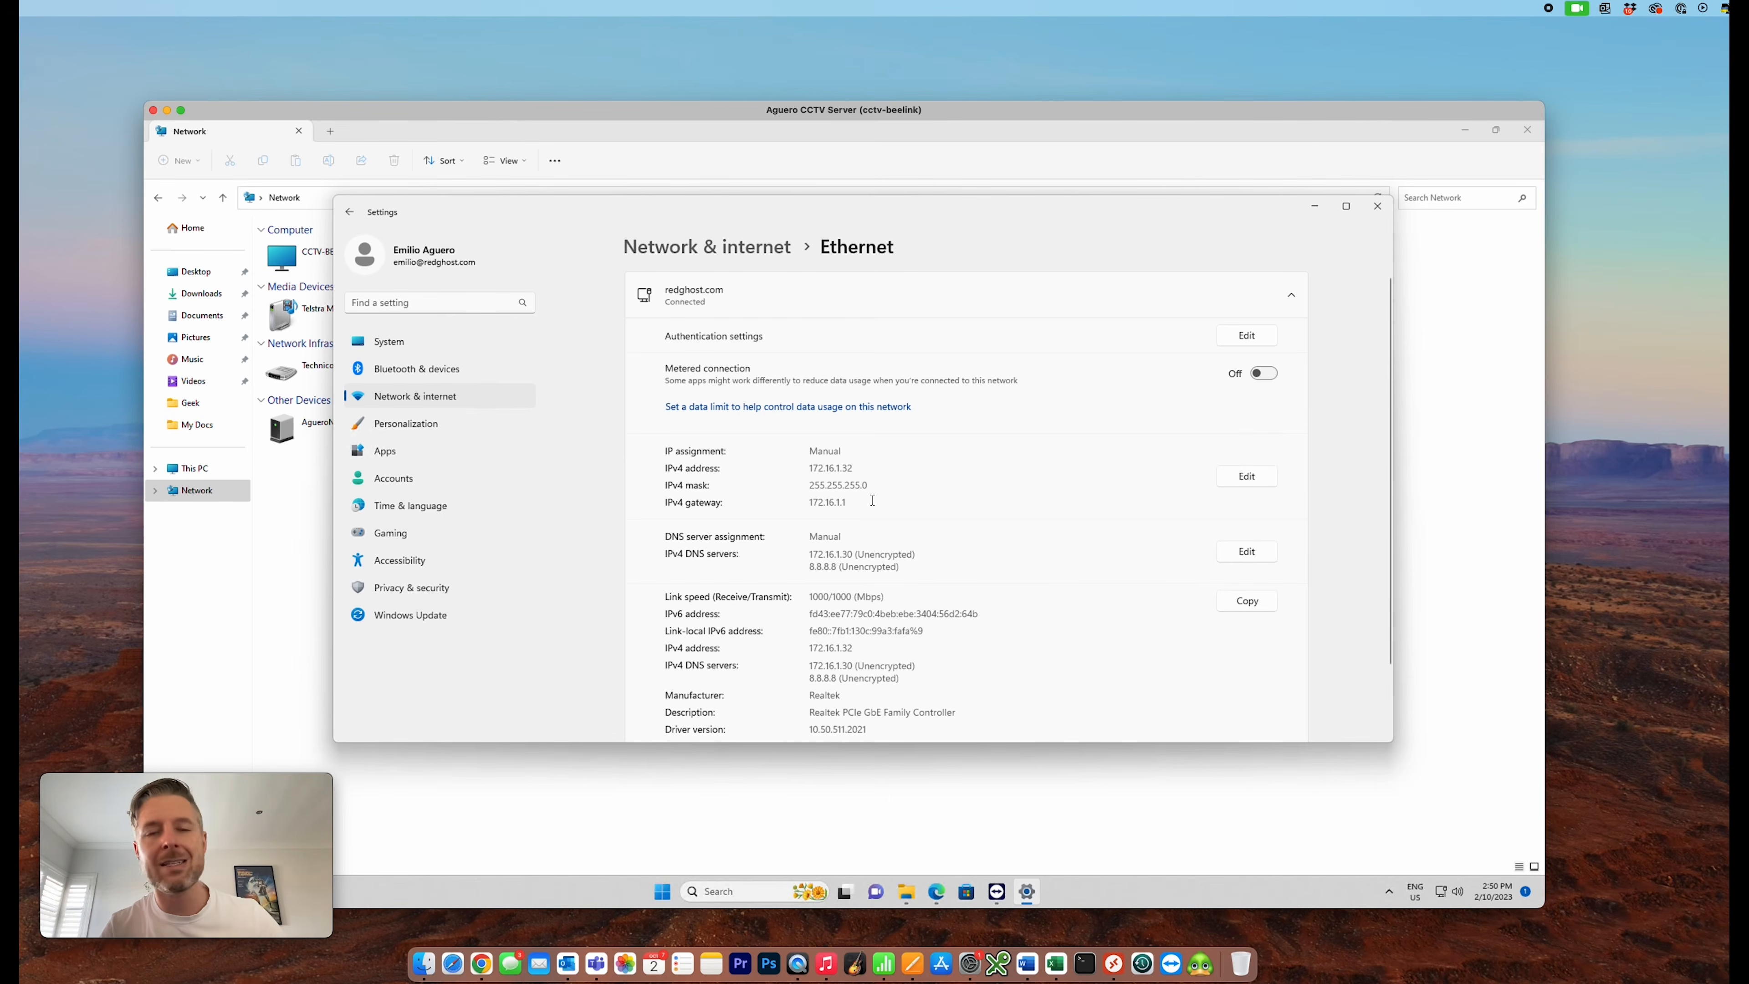
pyautogui.click(1247, 478)
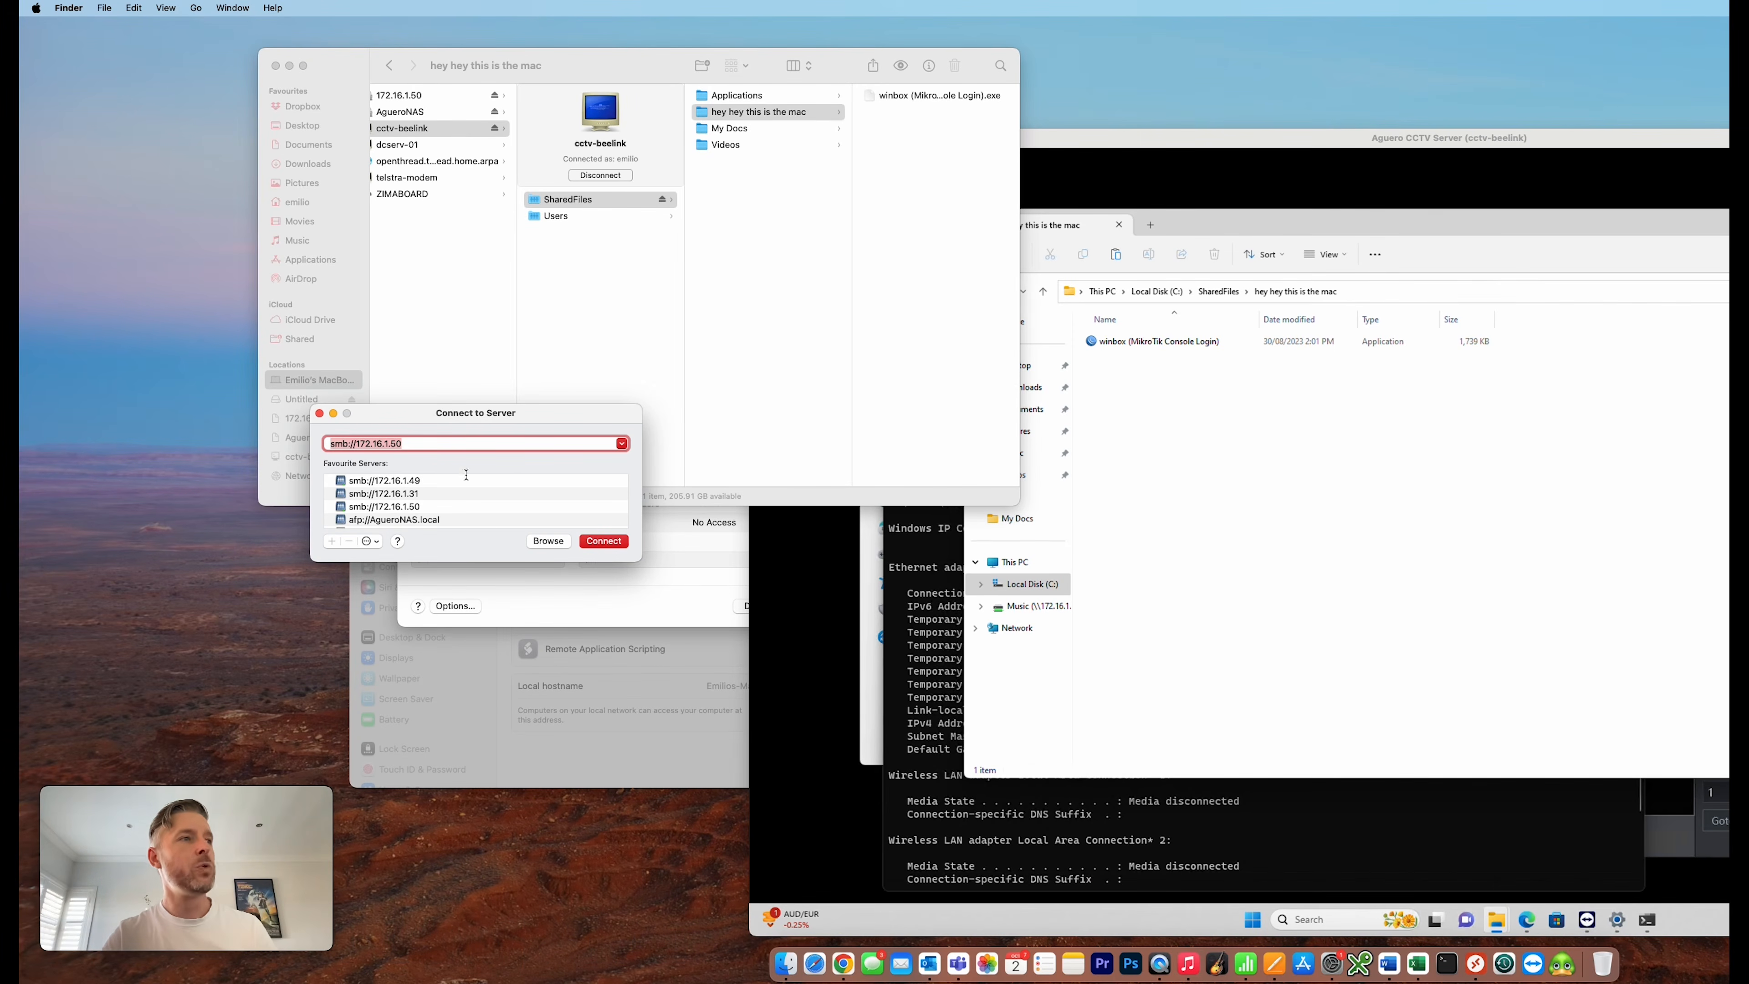
# Switch to the remote Windows session, move the ipconfig output window aside, and open a new Command Prompt
pyautogui.click(952, 569)
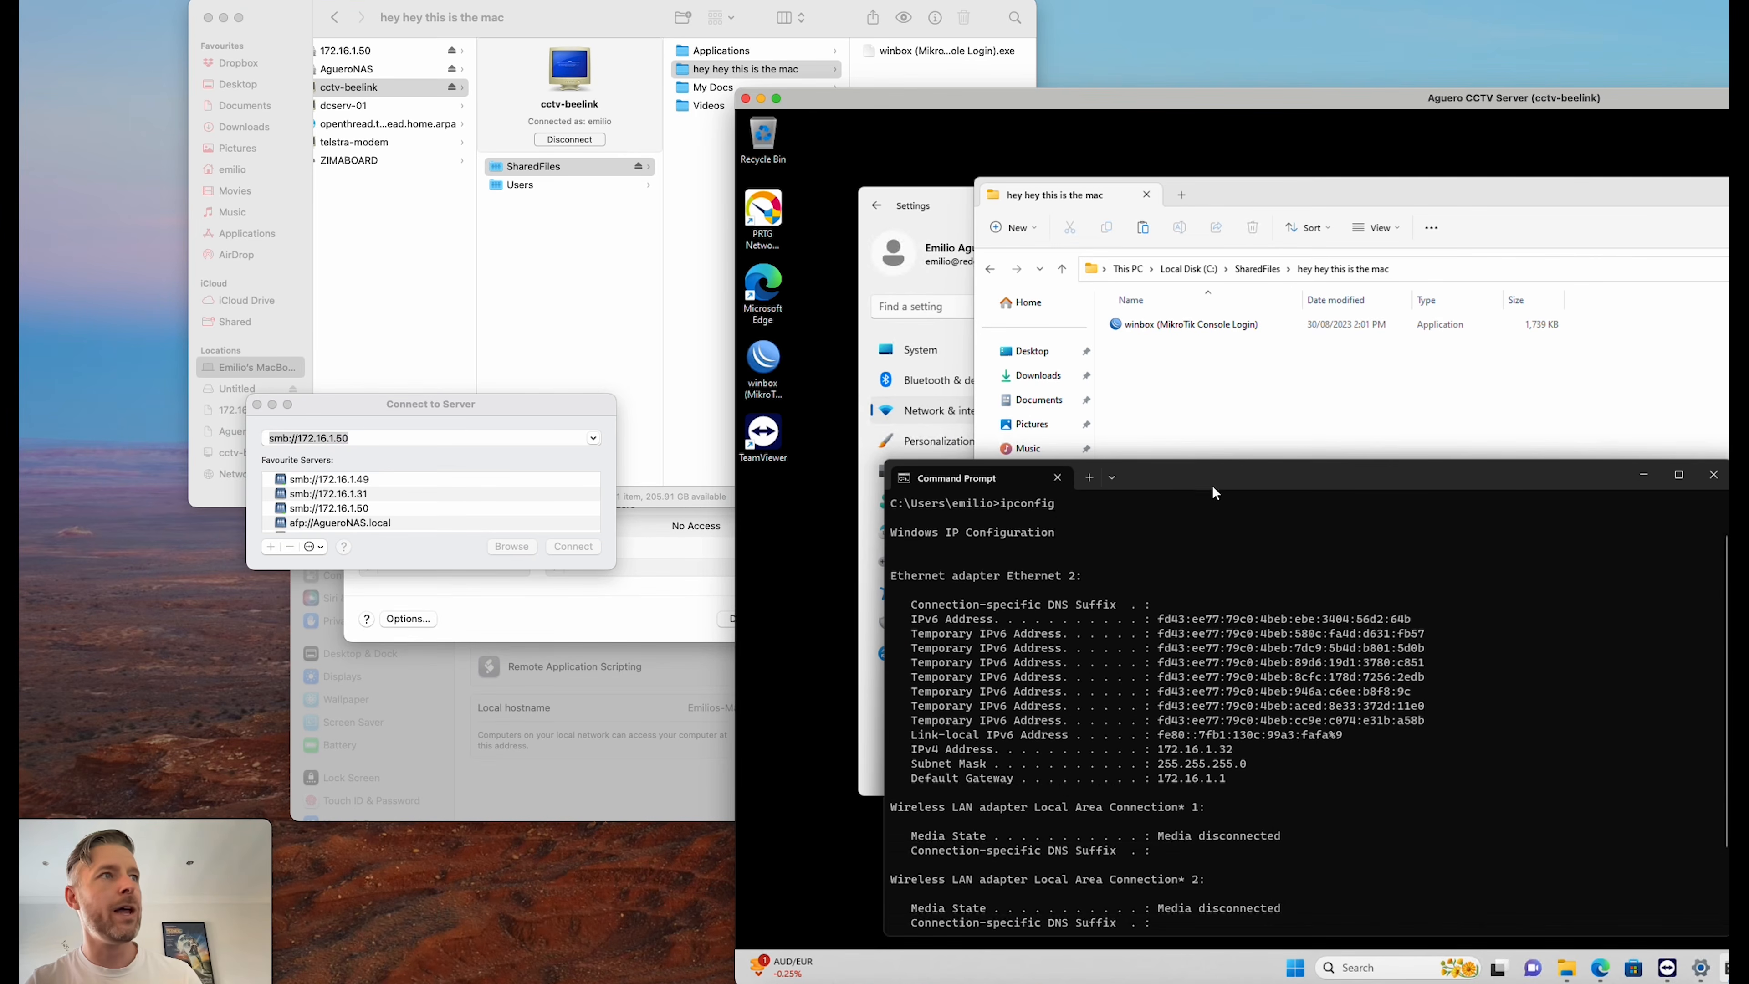
pyautogui.moveTo(1213, 487); pyautogui.dragTo(1230, 439)
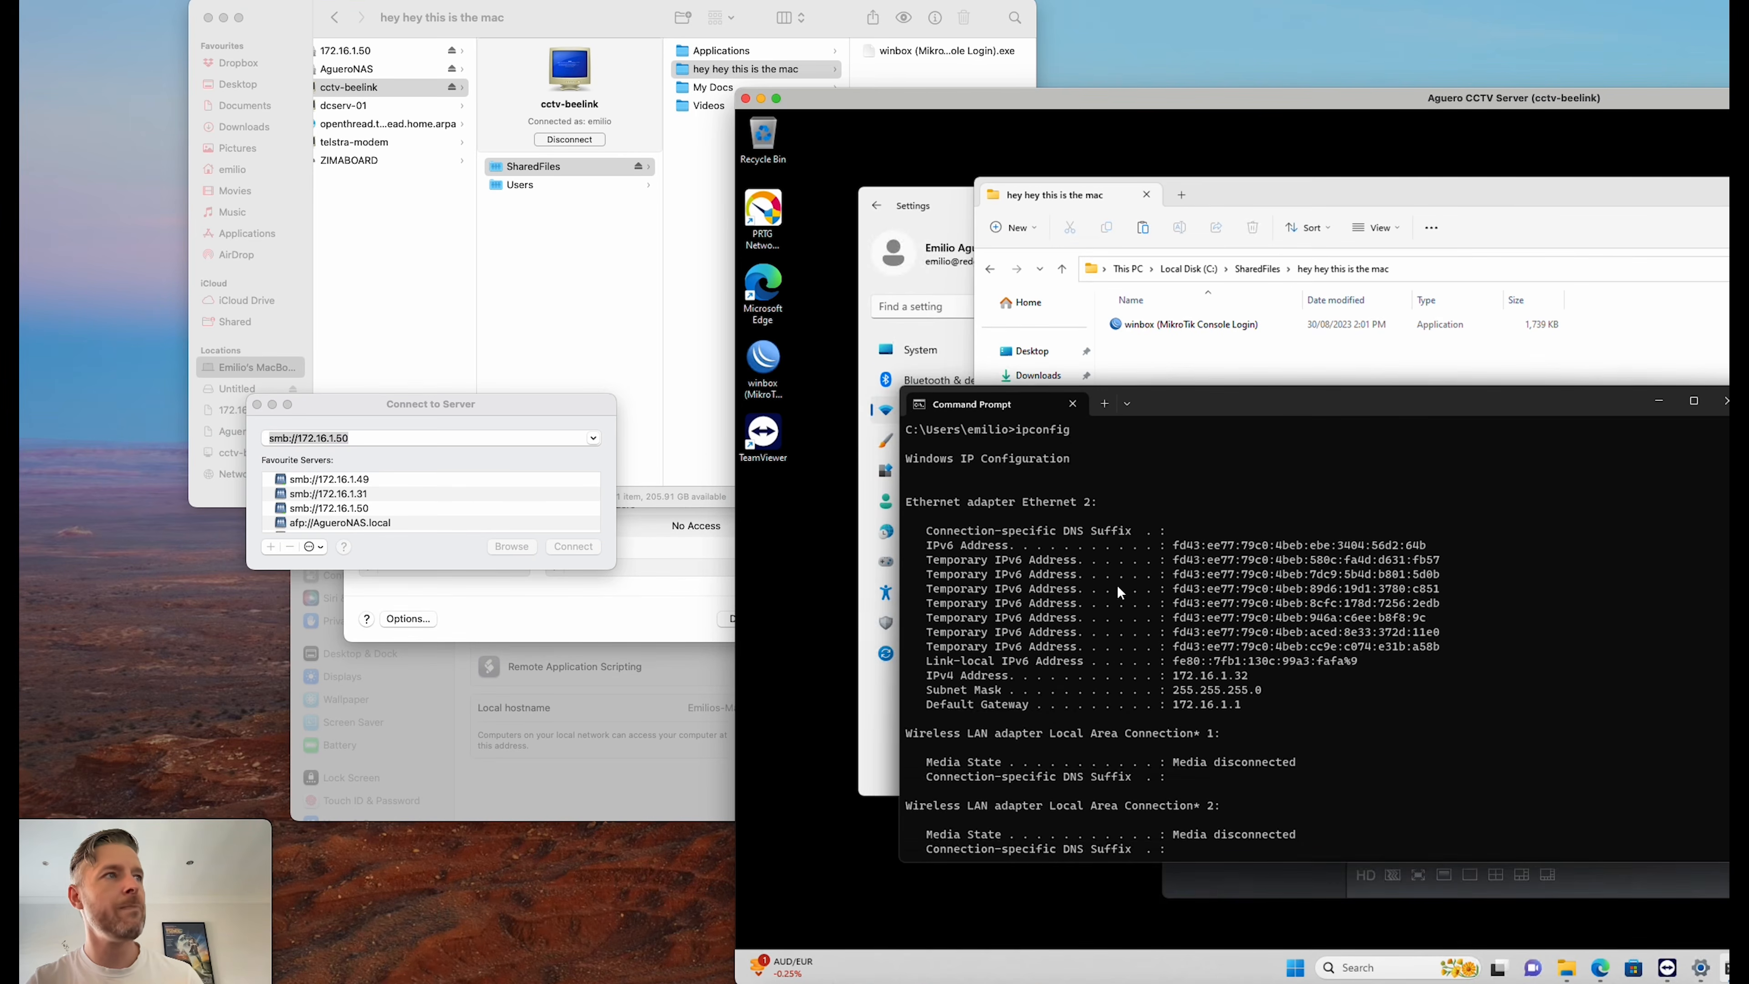
pyautogui.click(1376, 968)
pyautogui.write('cmd')
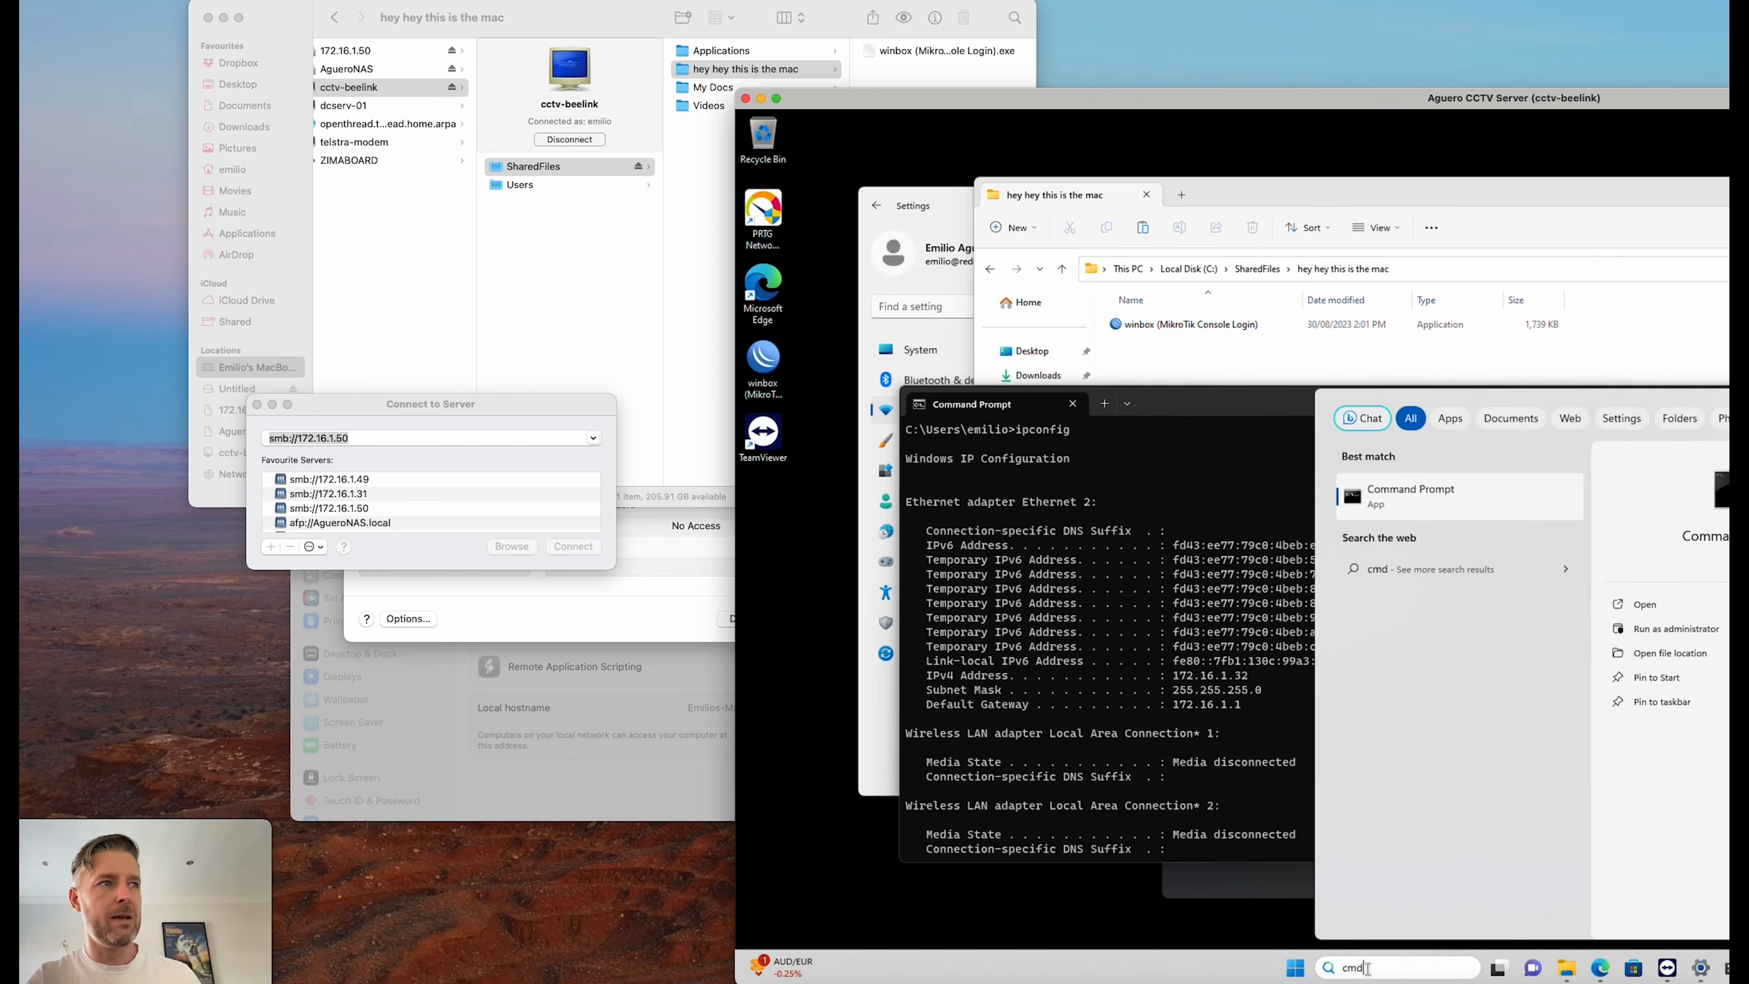
pyautogui.press('Return')
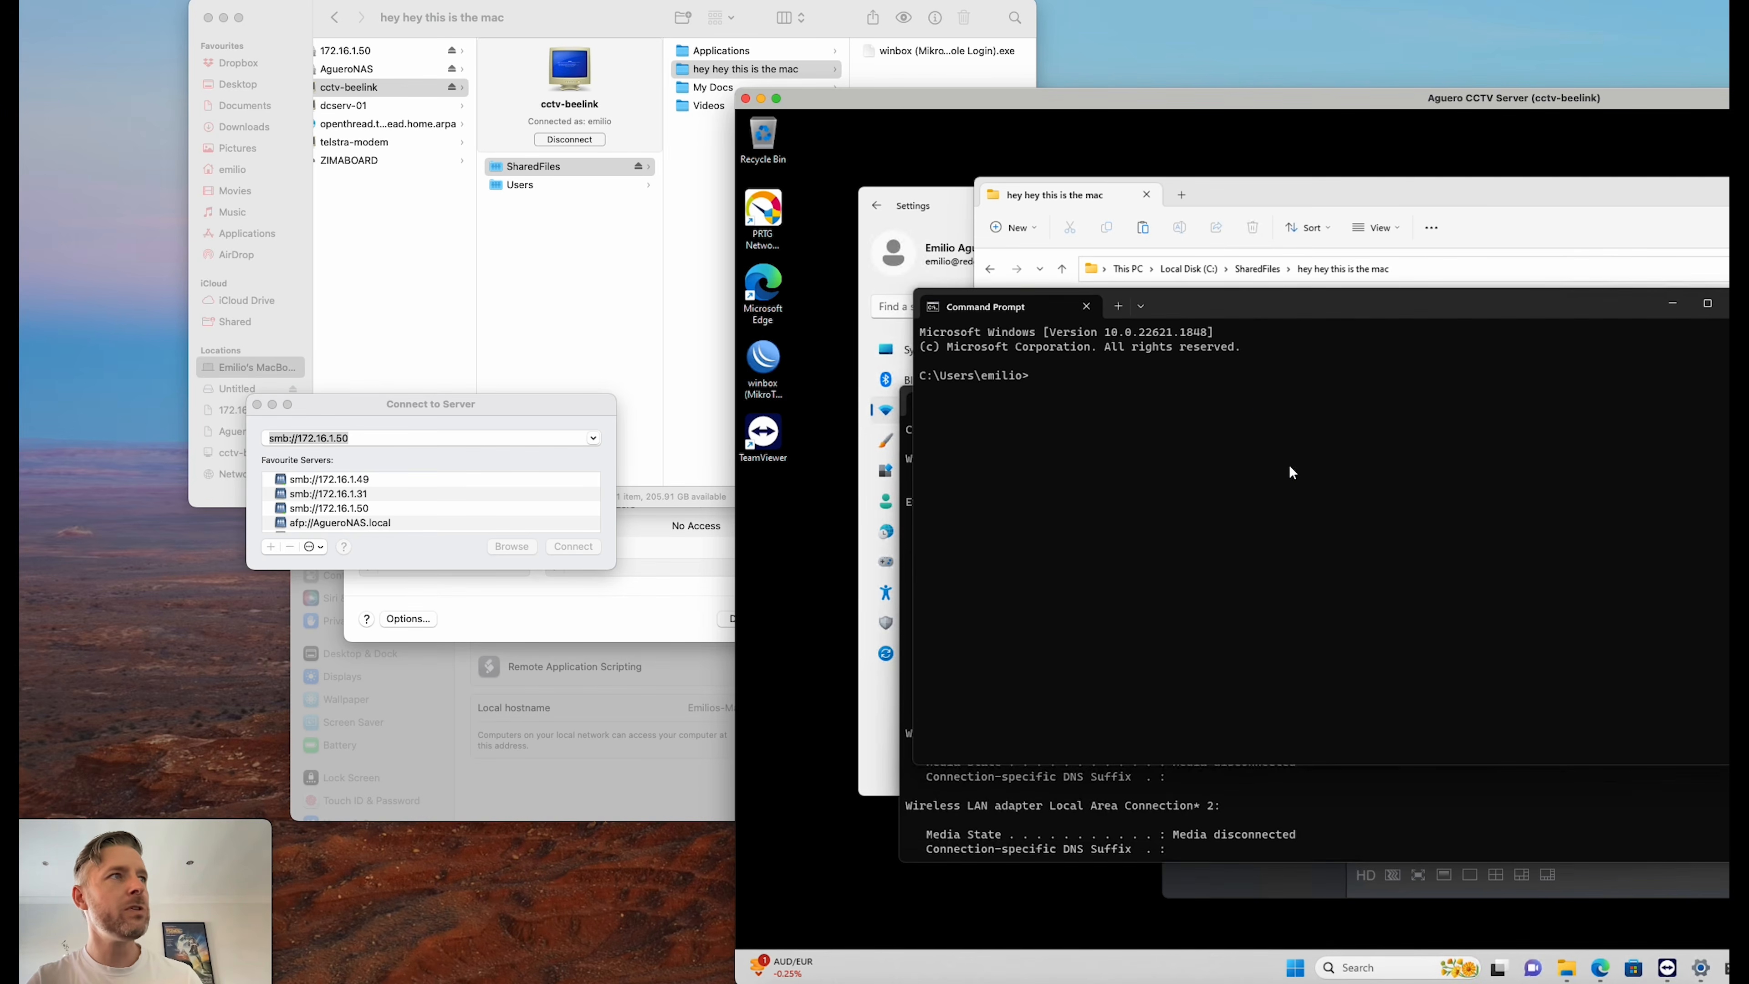
# Ping the Mac at 172.16.1.115, the address given in its File Sharing details, from the new Command Prompt
pyautogui.write('ping')
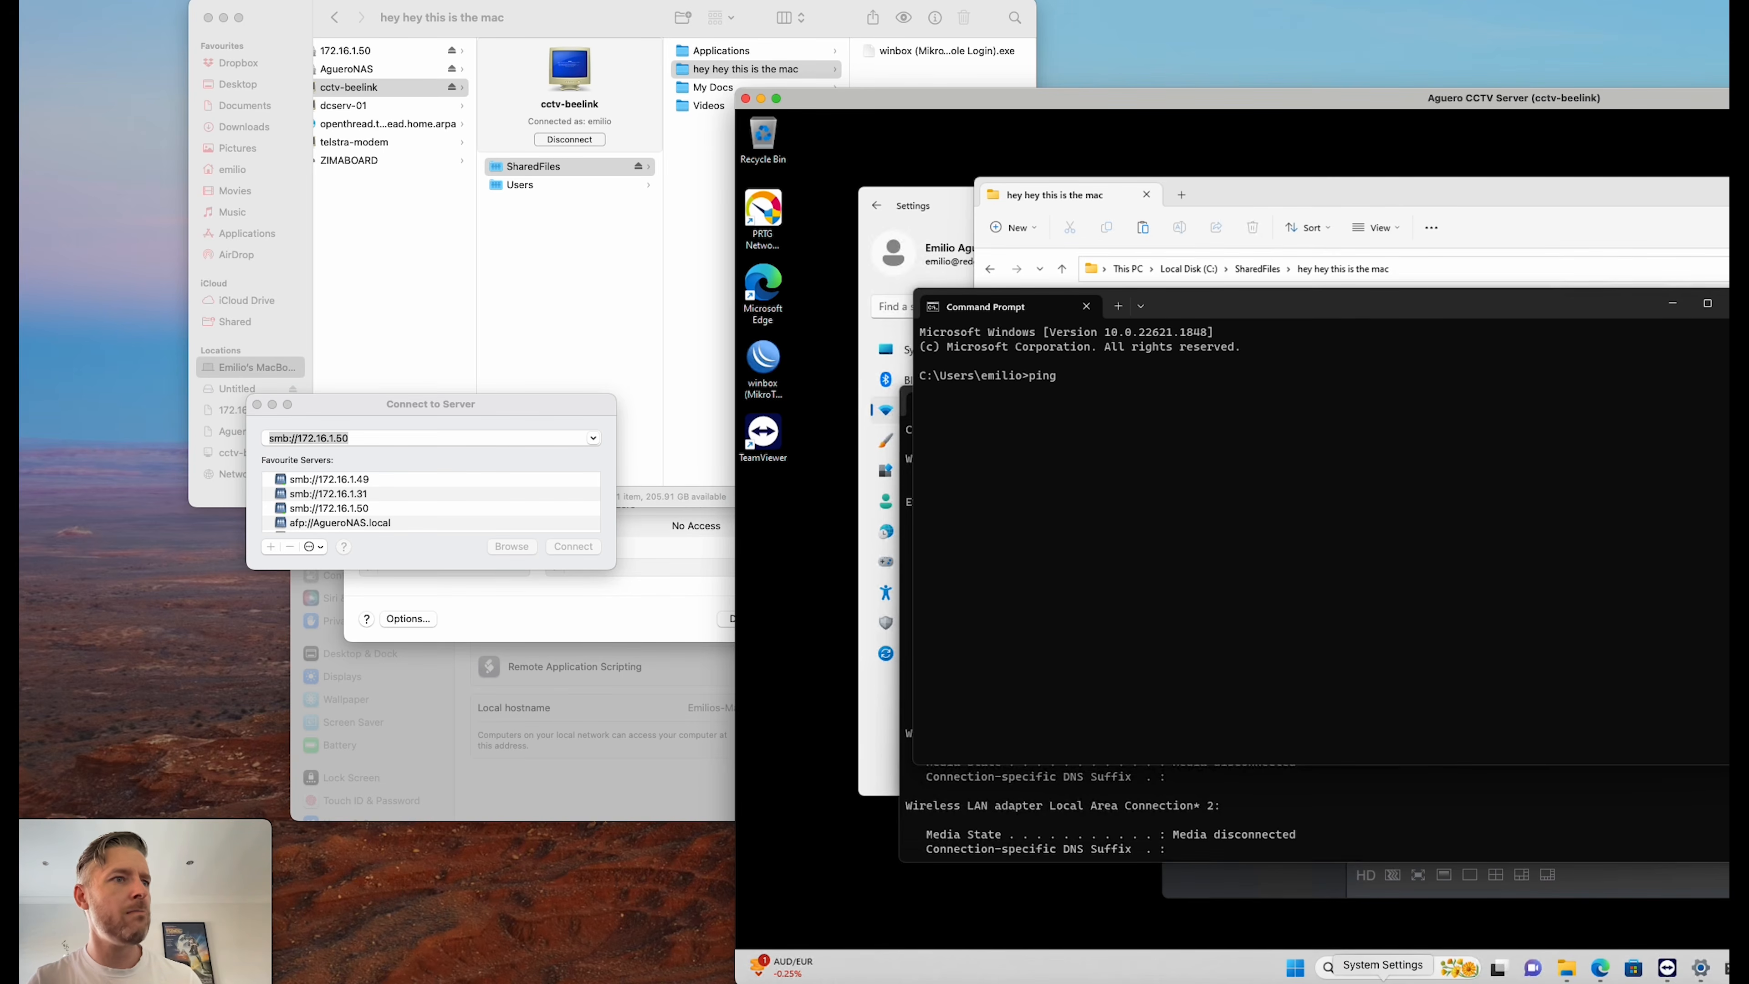
pyautogui.click(1383, 981)
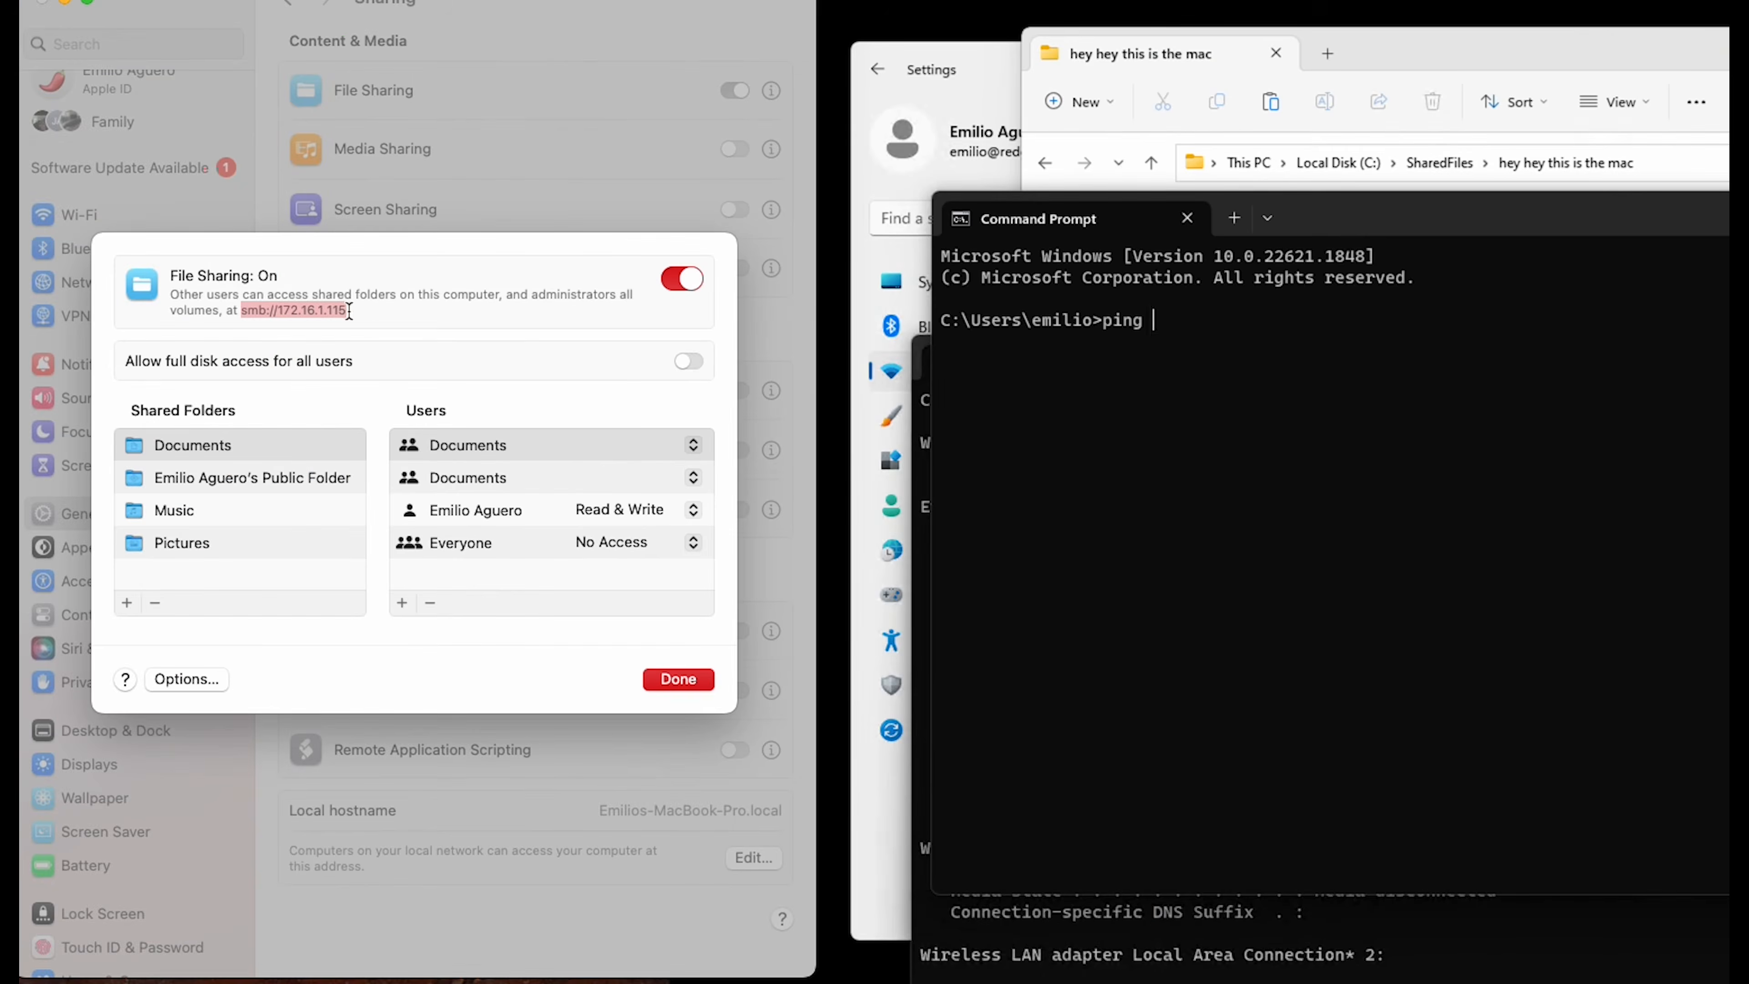
pyautogui.click(1166, 478)
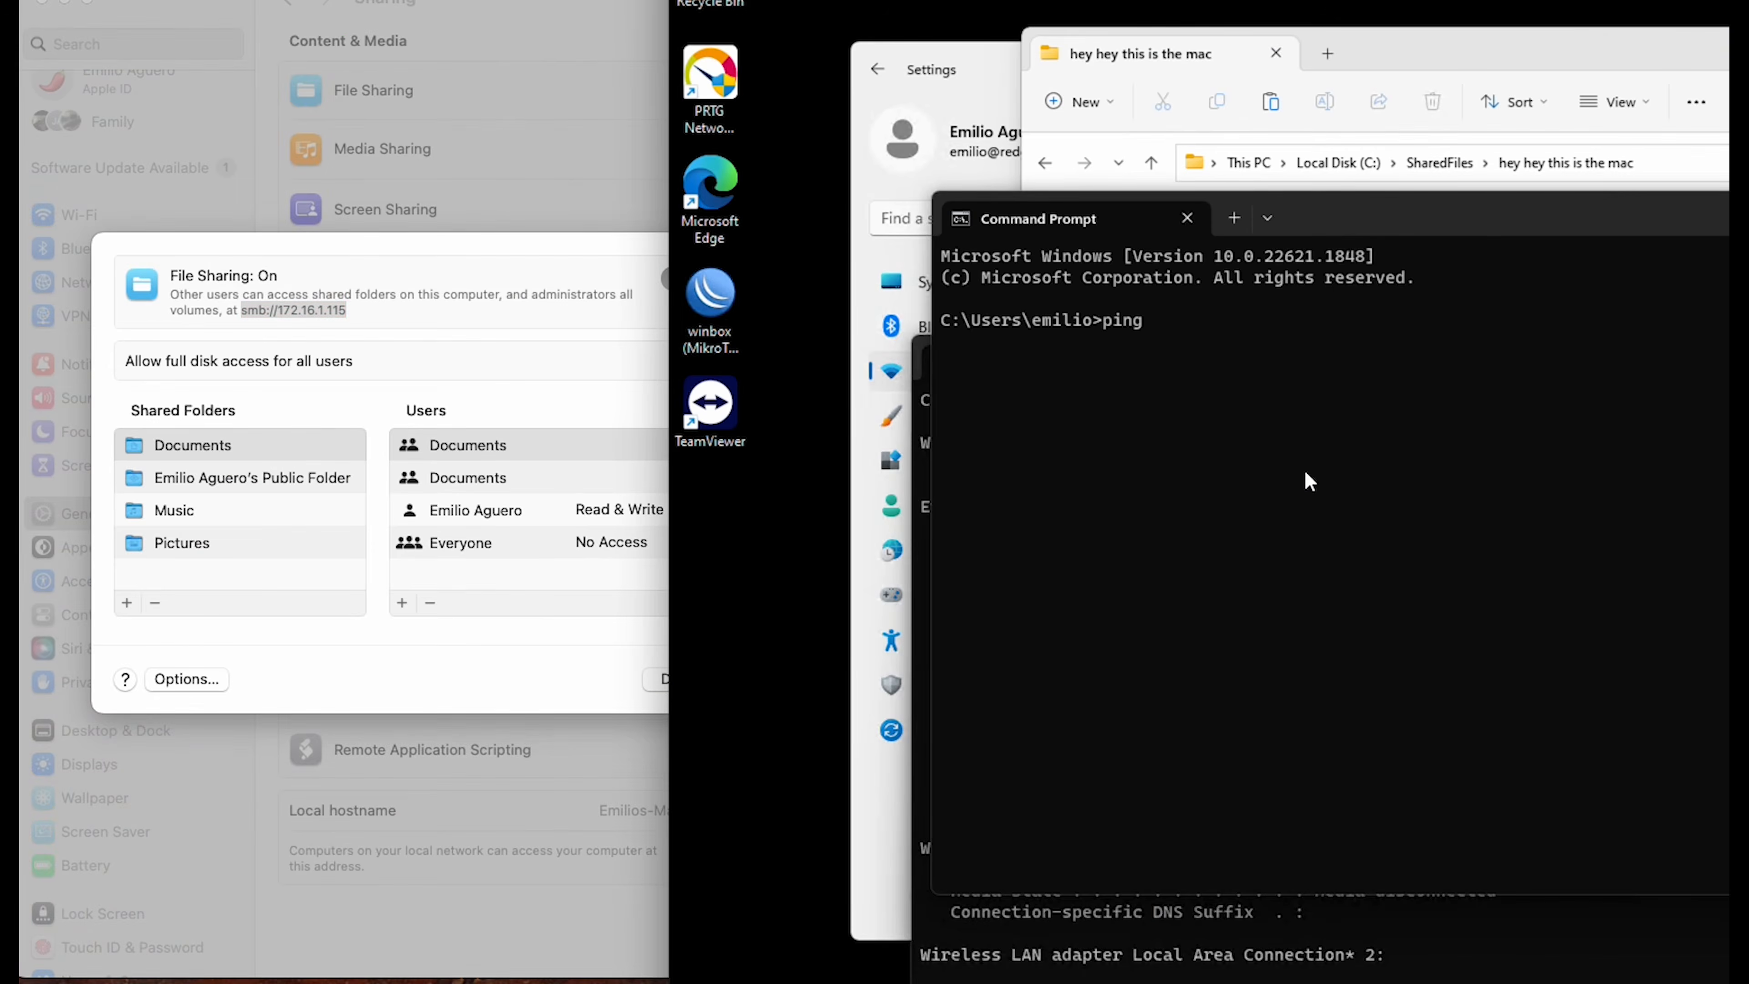
pyautogui.write('172.16.1.115')
pyautogui.press('Return')
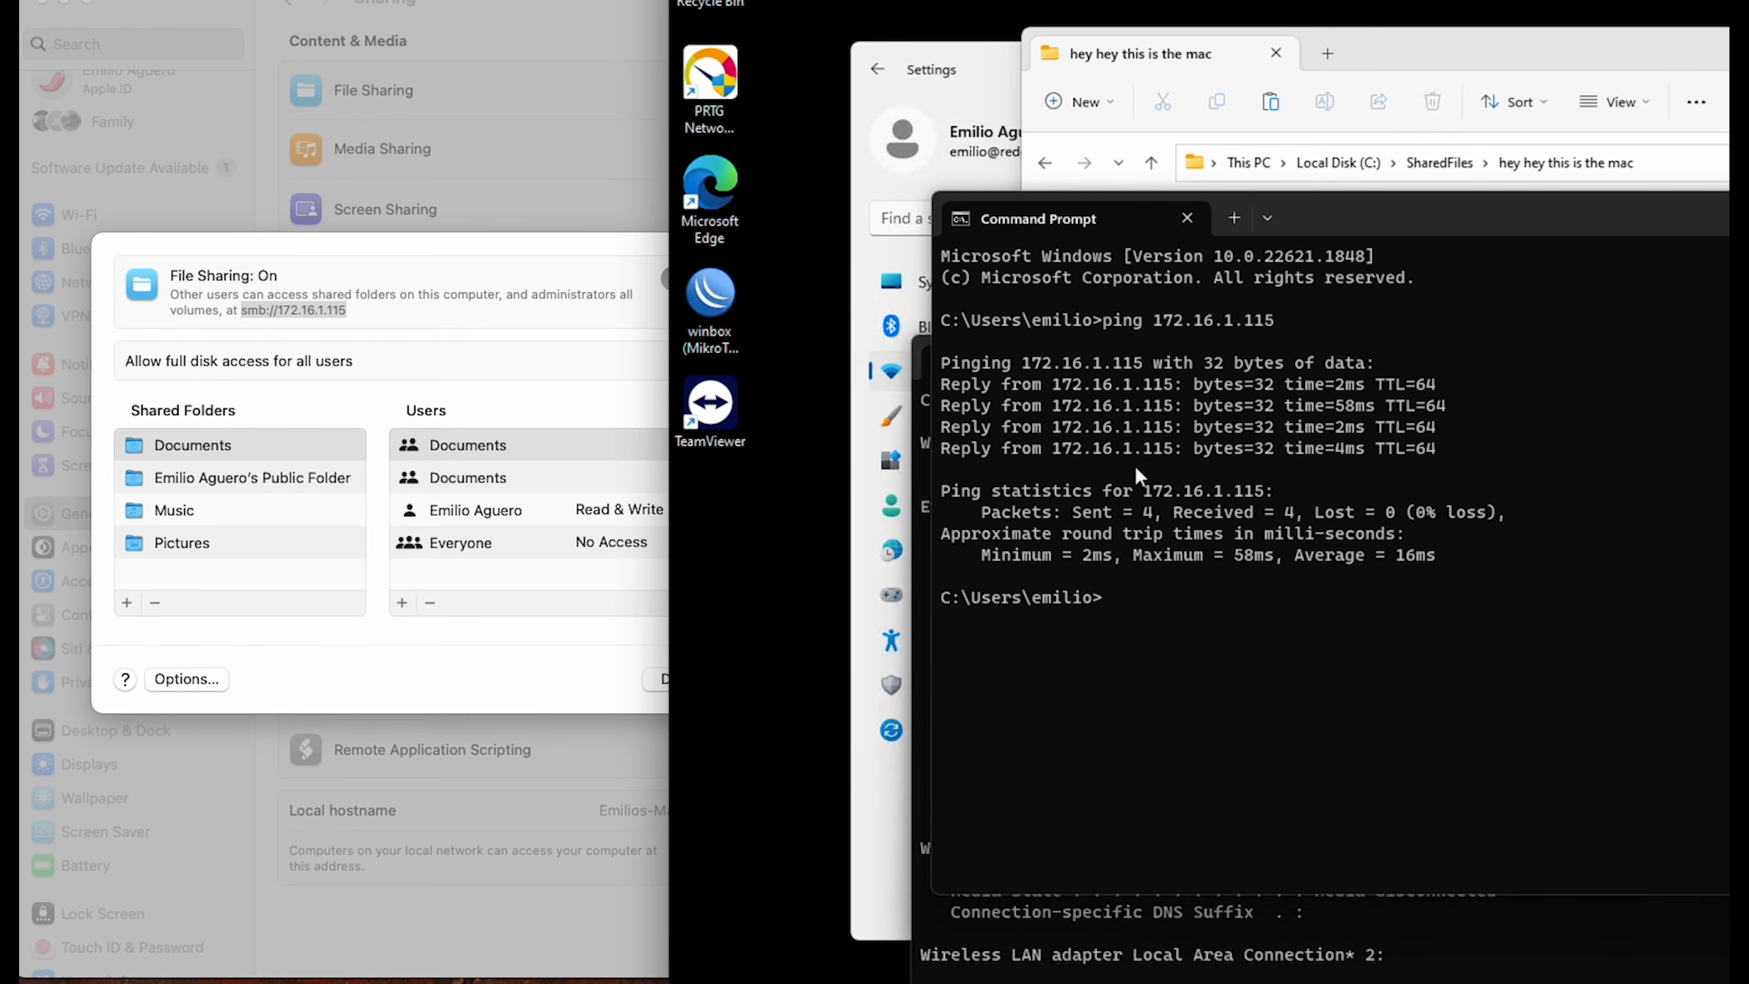
pyautogui.press('Up')
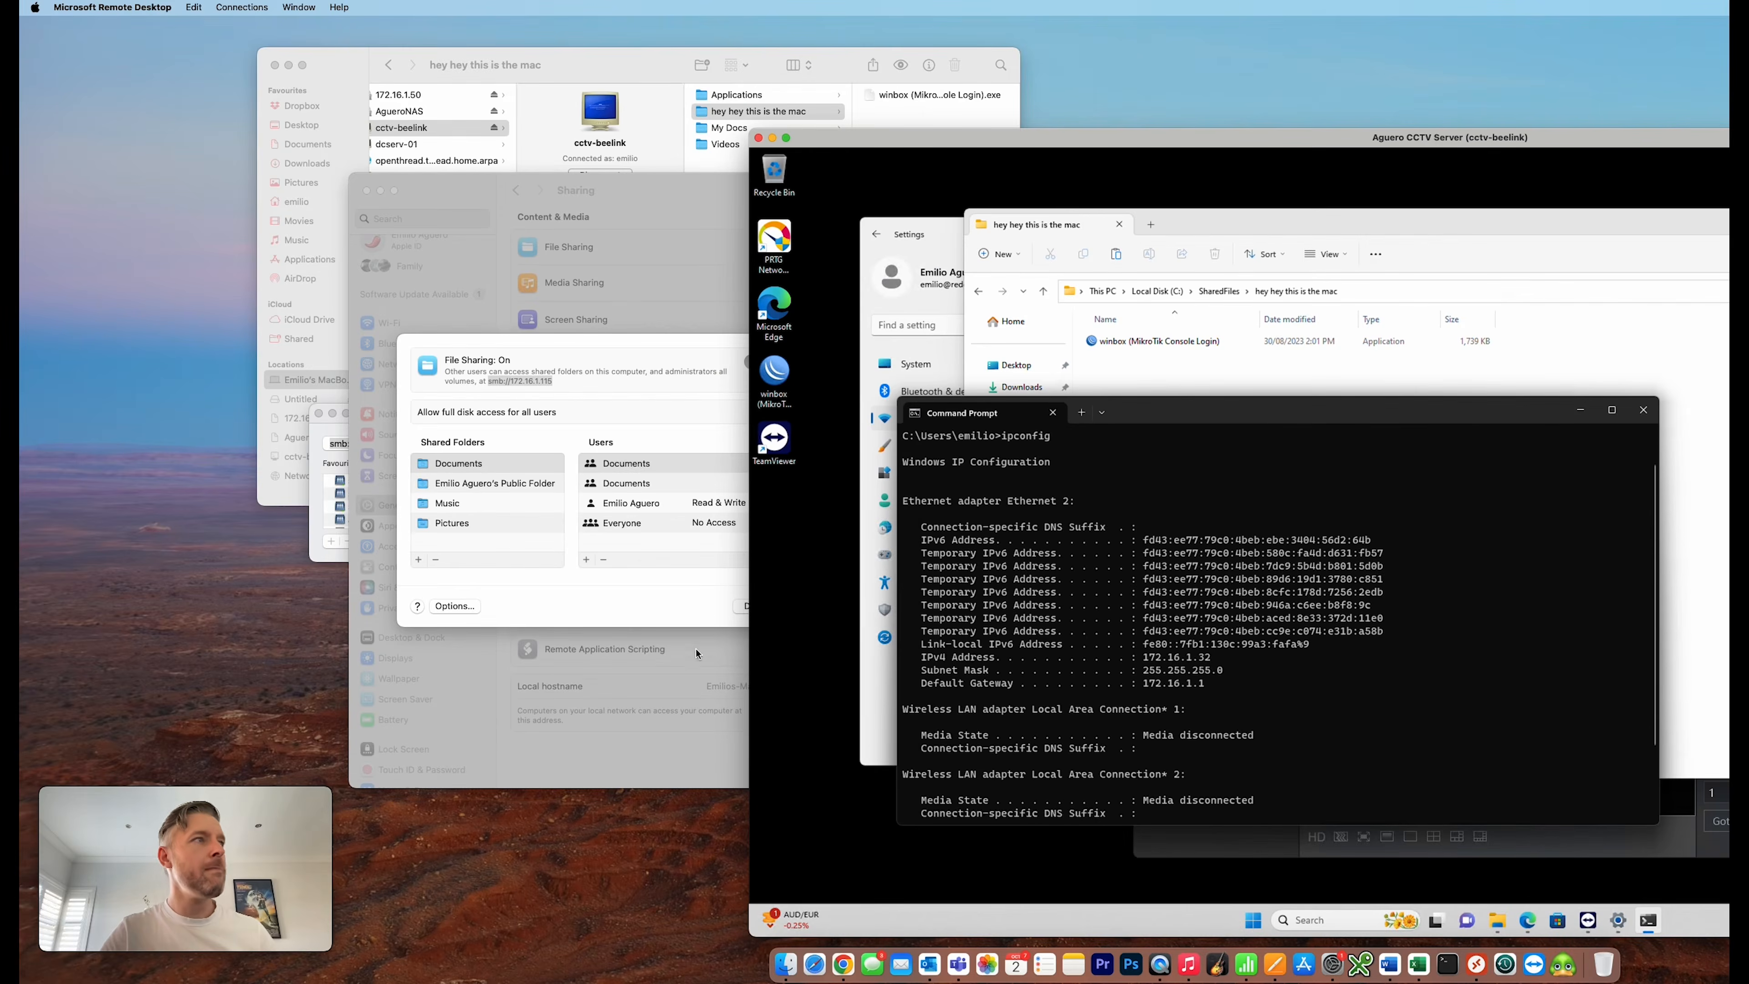
# On the Mac, open Terminal from the Utilities folder in Applications and ping the Windows PC at 172.16.1.32
pyautogui.moveTo(885, 141); pyautogui.dragTo(1213, 126)
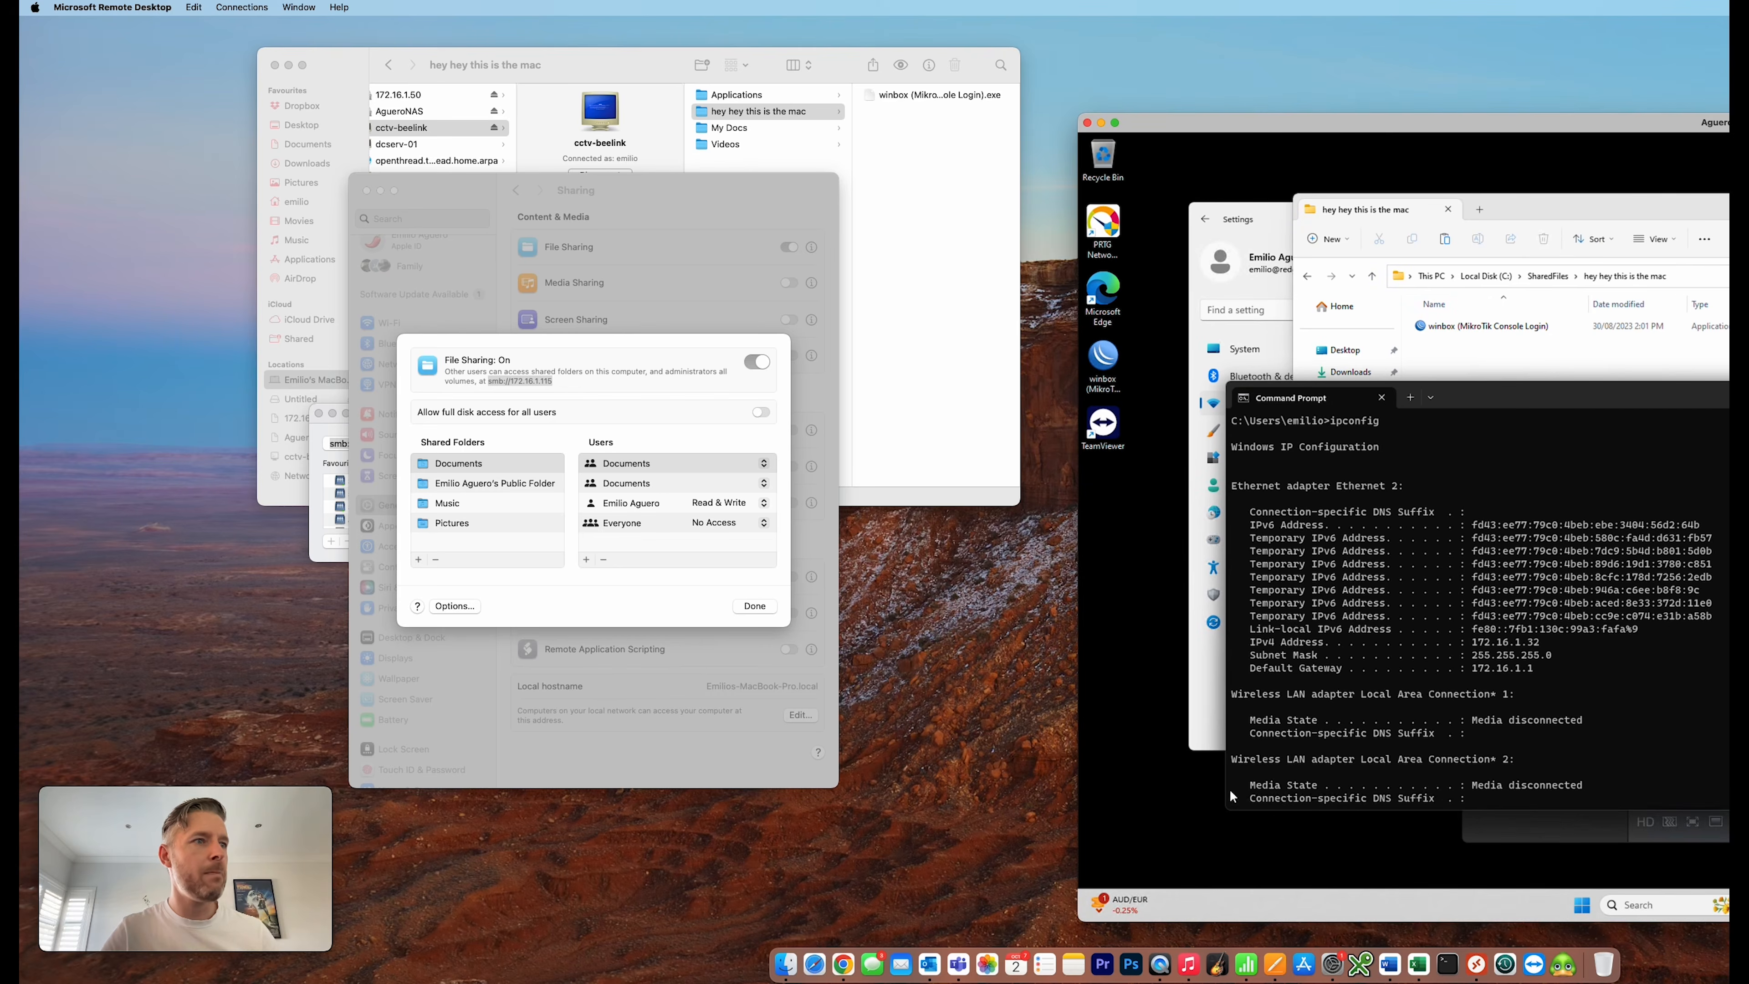
pyautogui.click(1448, 959)
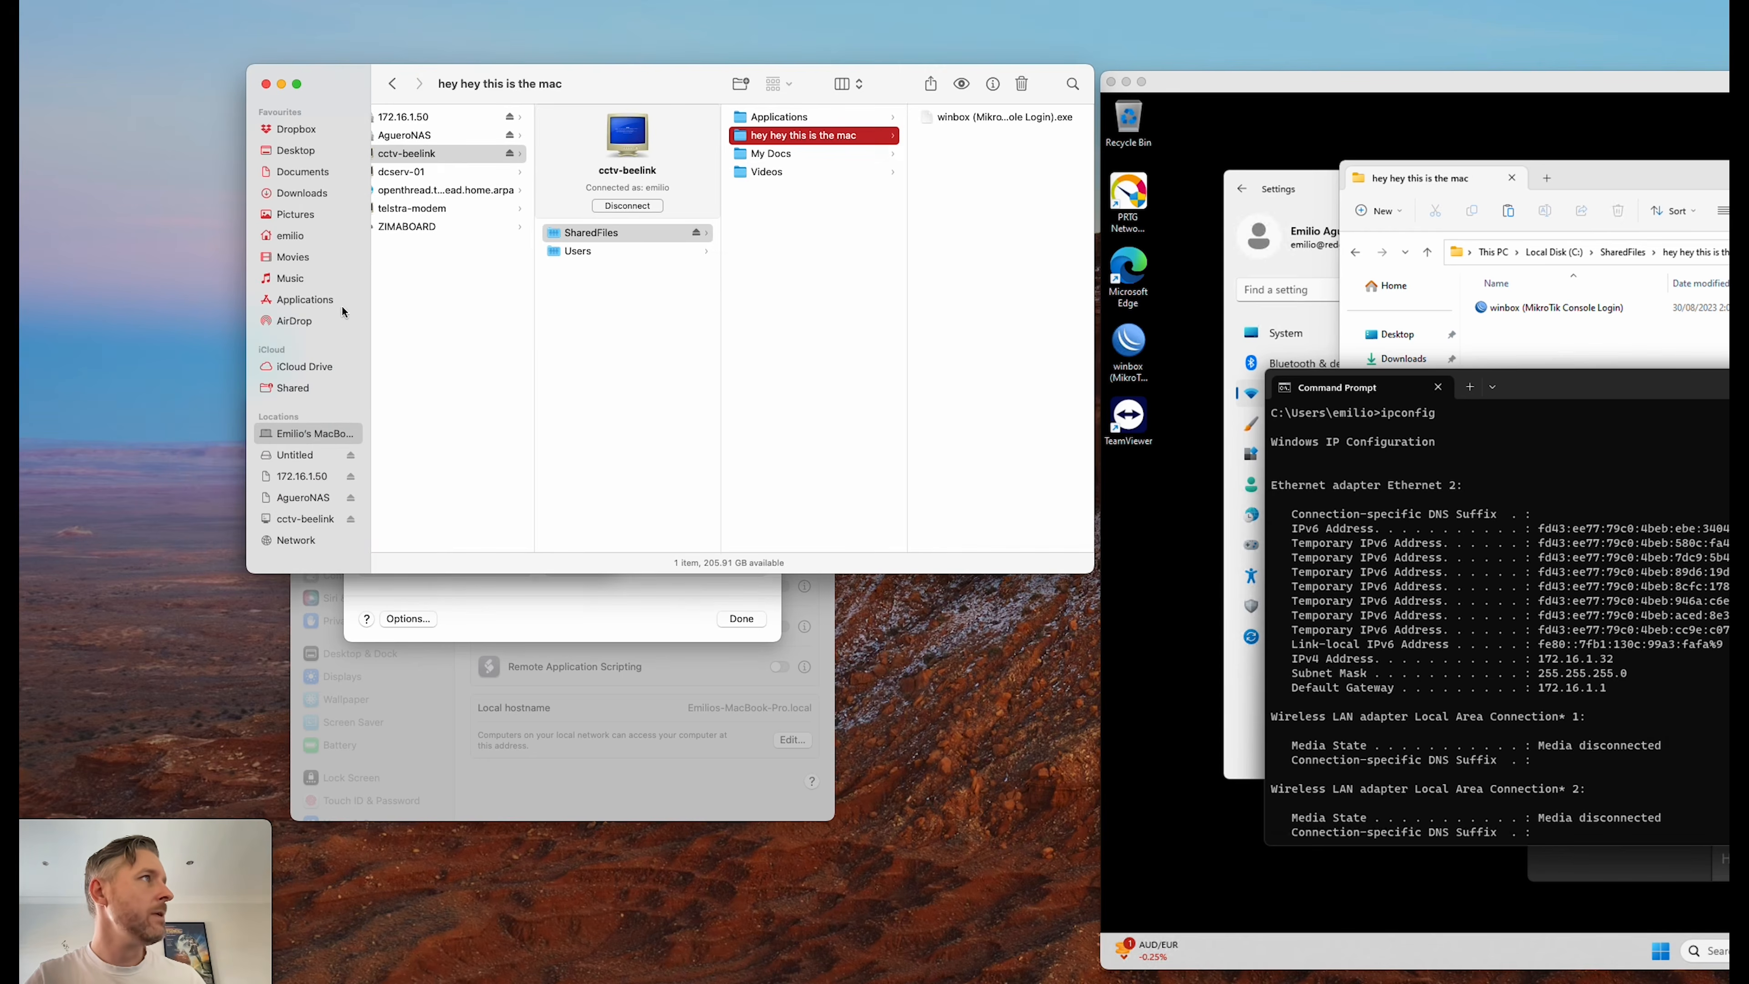
pyautogui.click(303, 299)
pyautogui.scroll(-15, 455, 454)
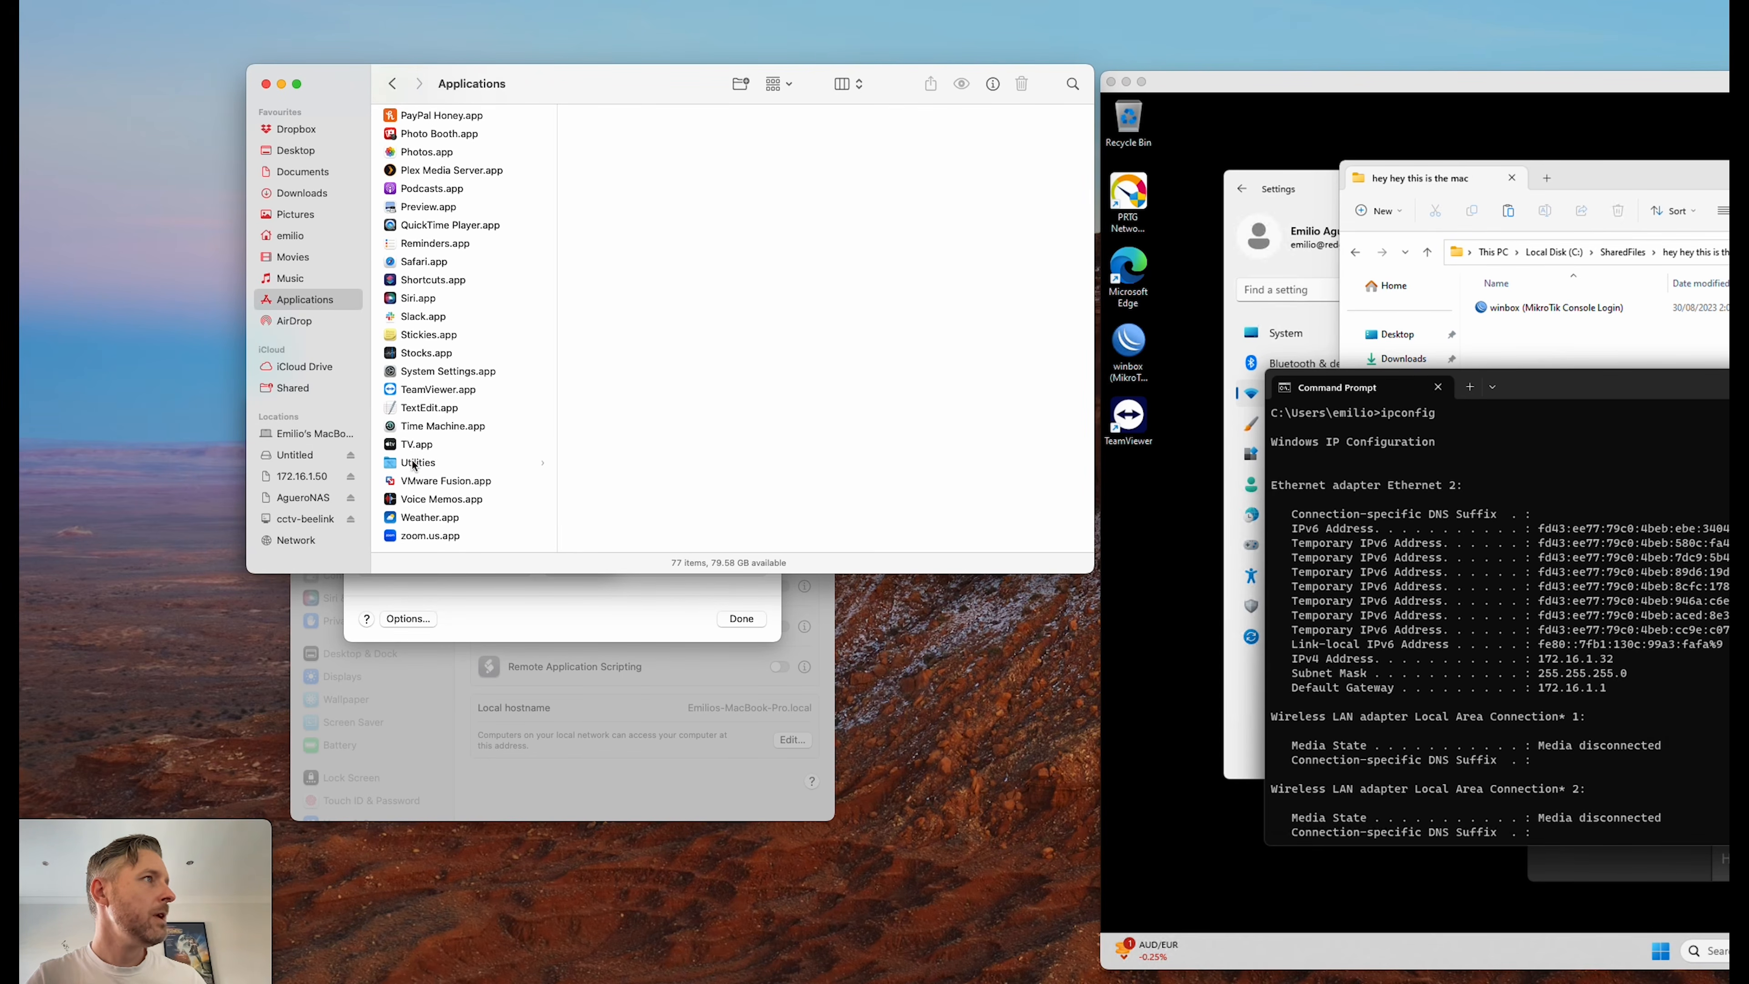
pyautogui.click(418, 462)
pyautogui.click(616, 518)
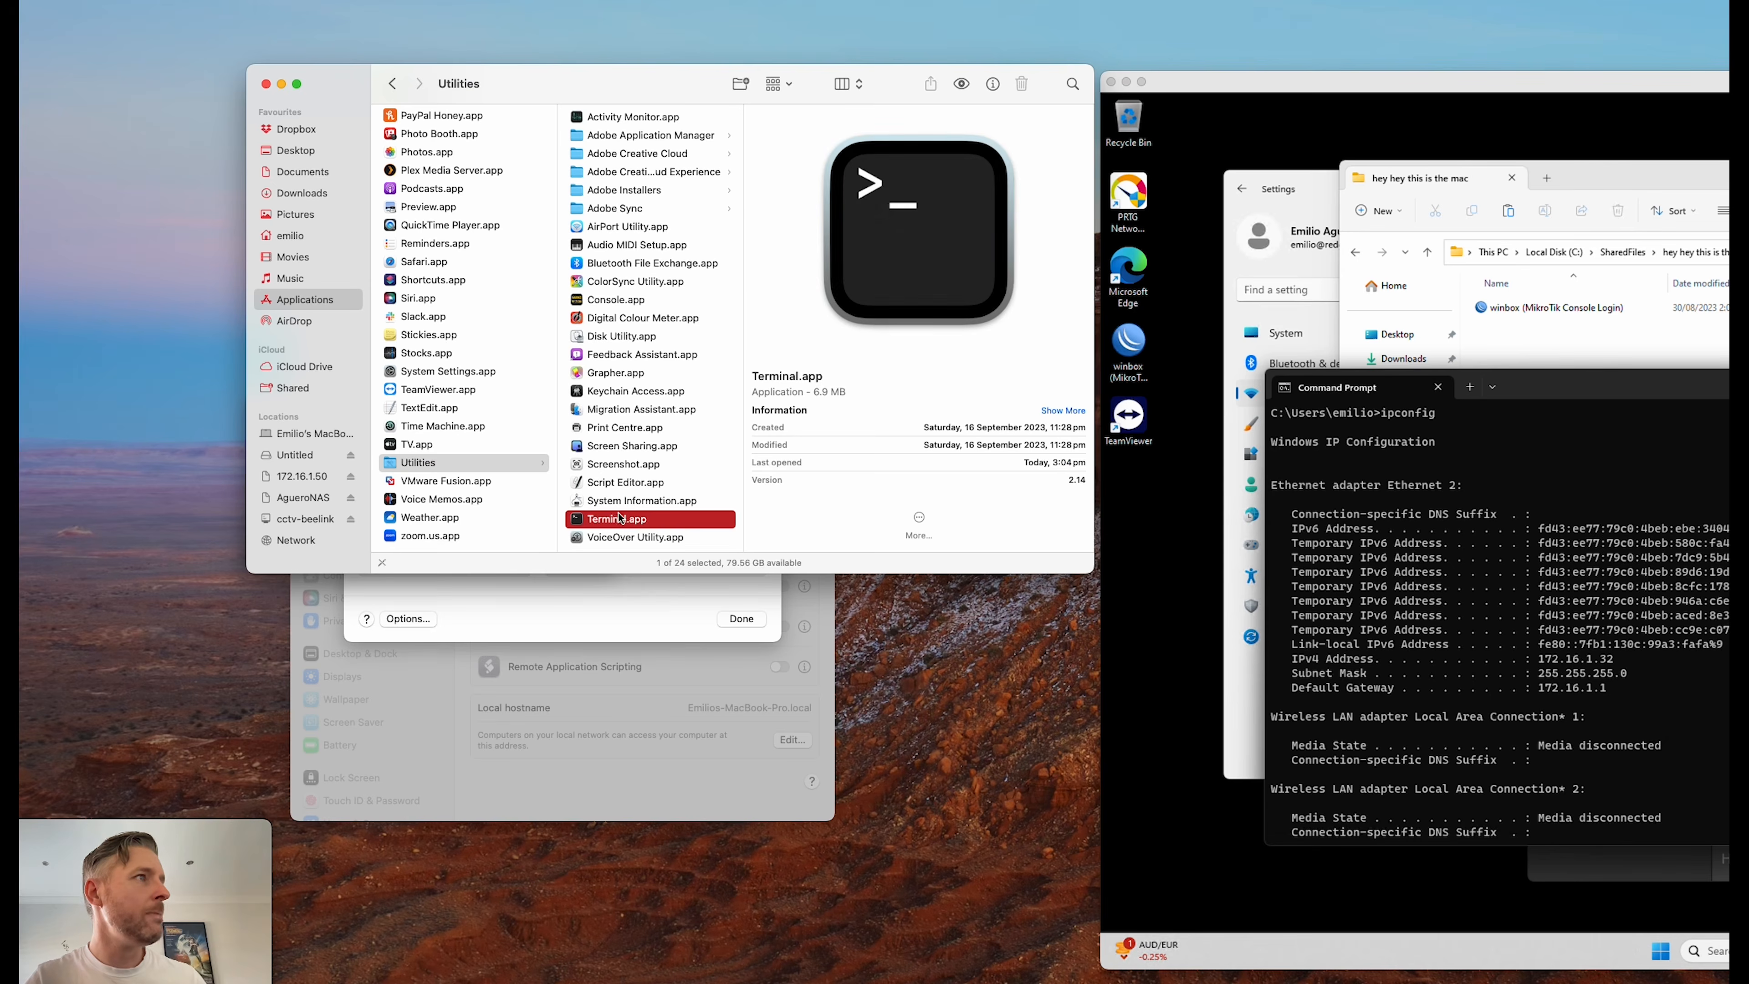
pyautogui.doubleClick(616, 518)
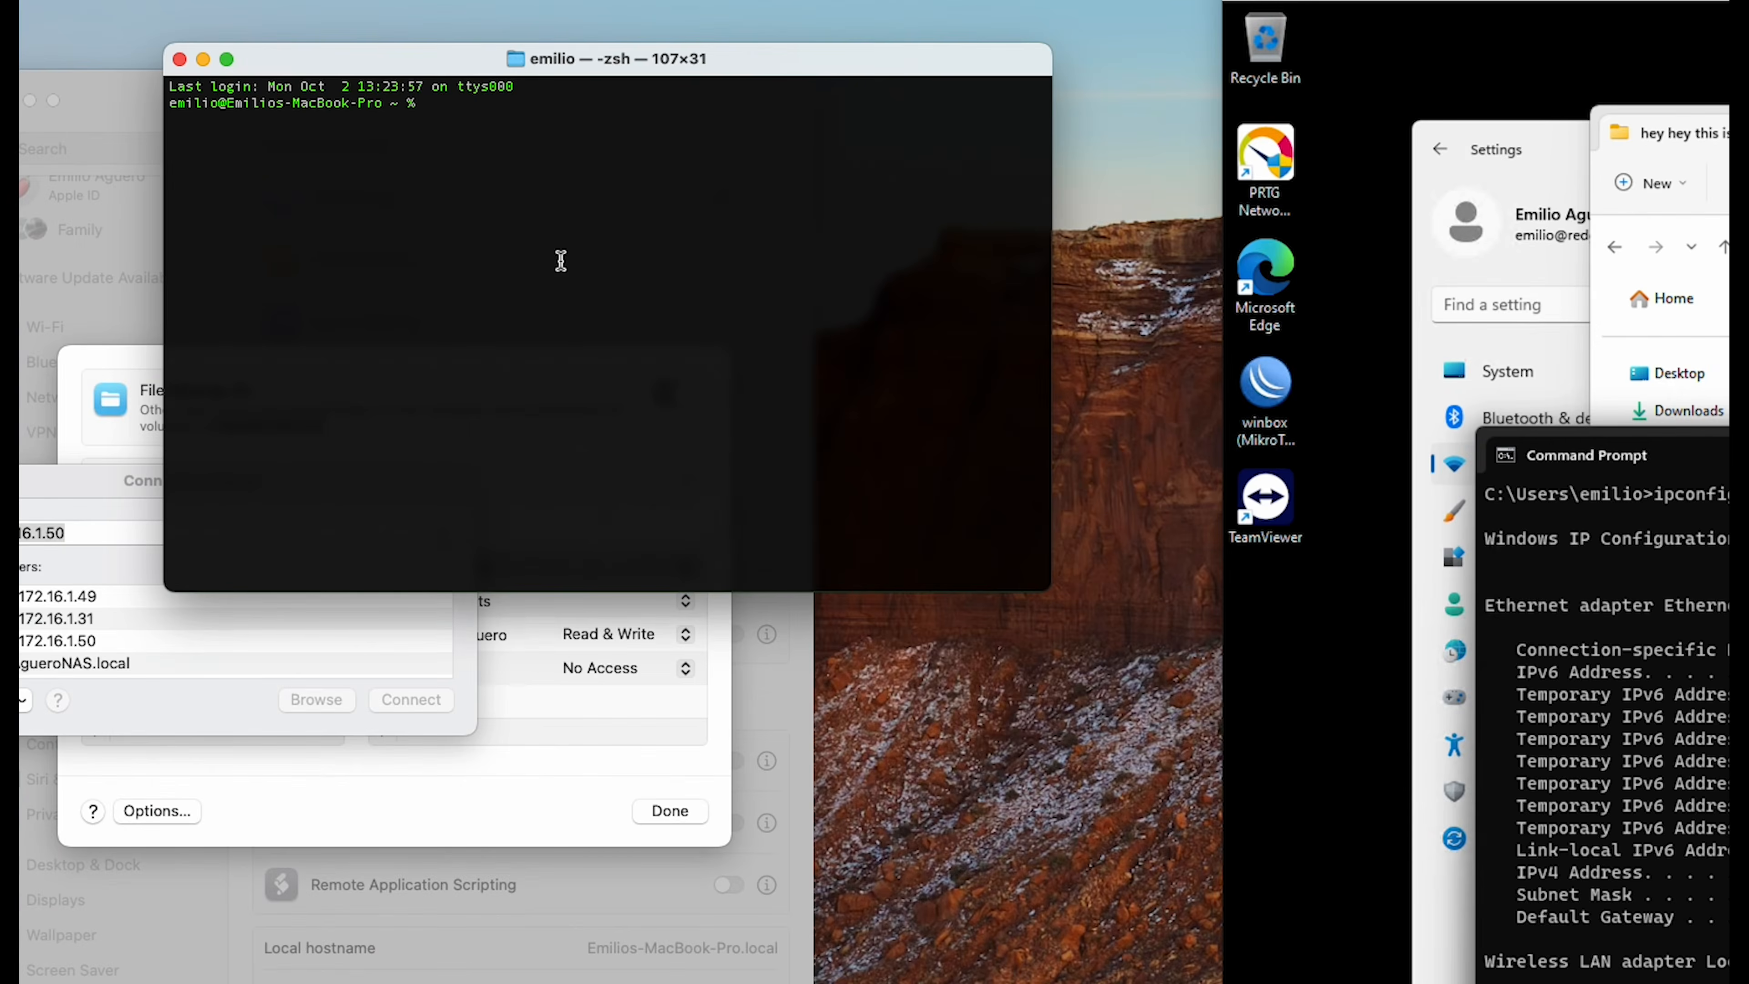
pyautogui.write('ping 172.16.1.32')
pyautogui.press('Return')
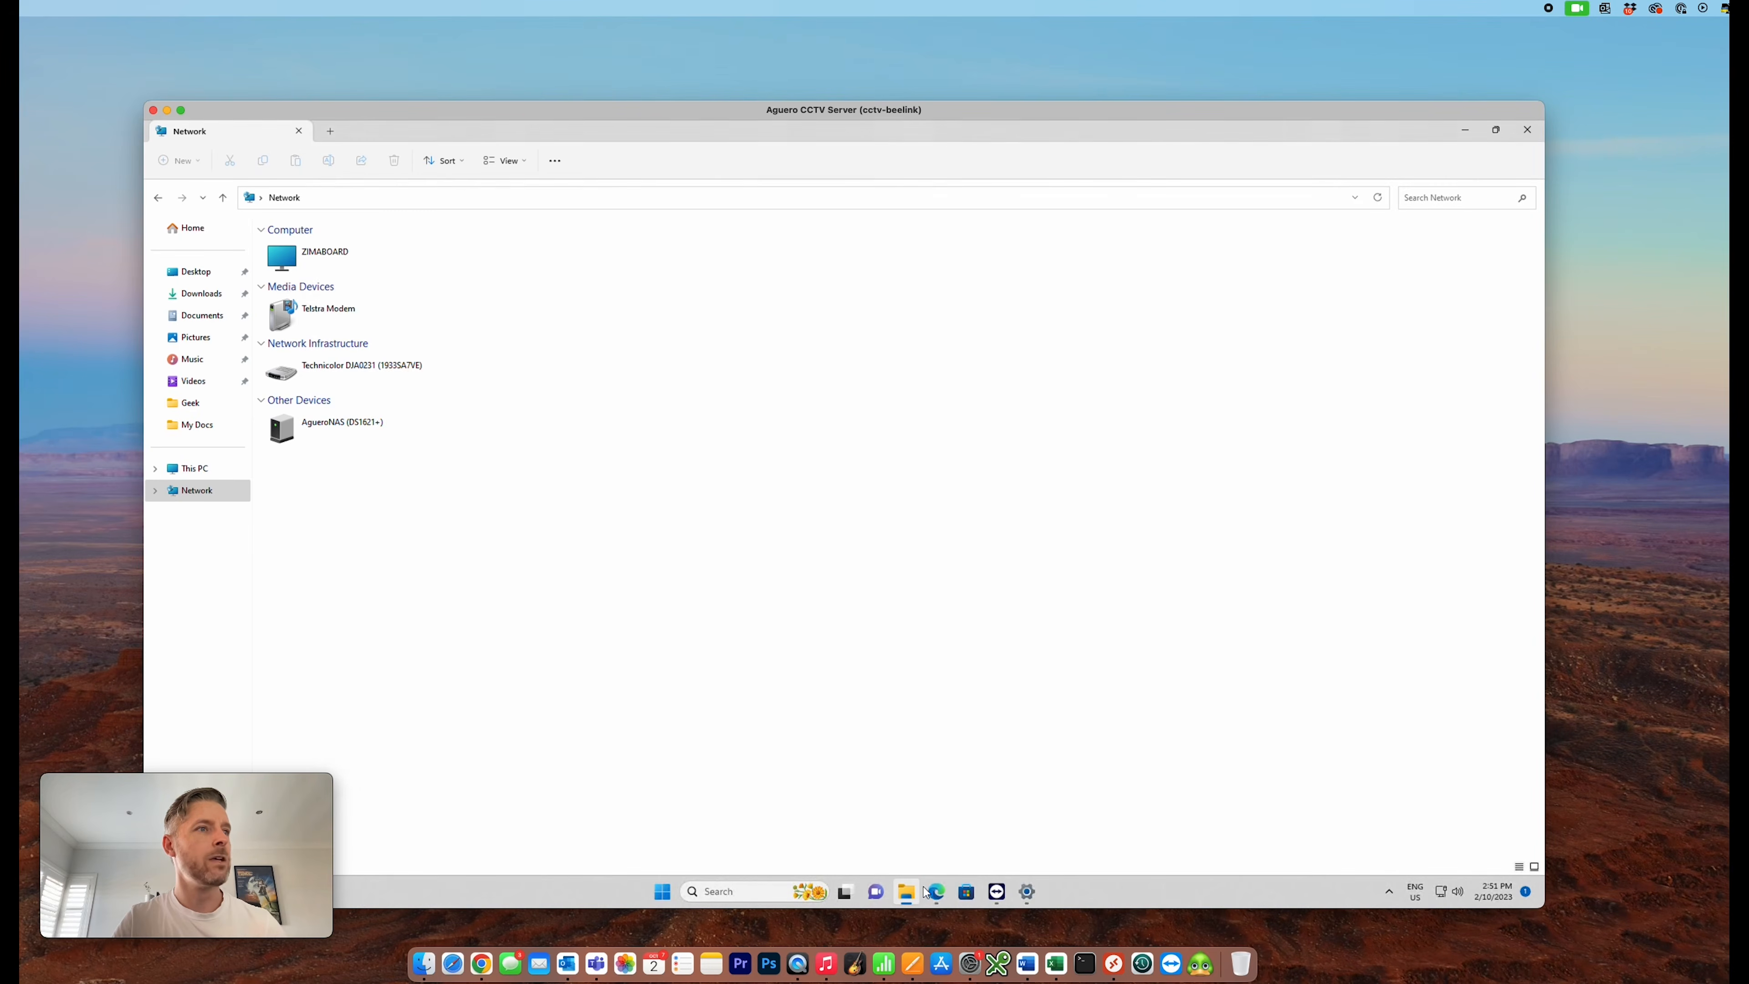
# On the Windows PC, look inside the SharedFiles folder on Local Disk (C:) and return to the drive's root
pyautogui.click(194, 476)
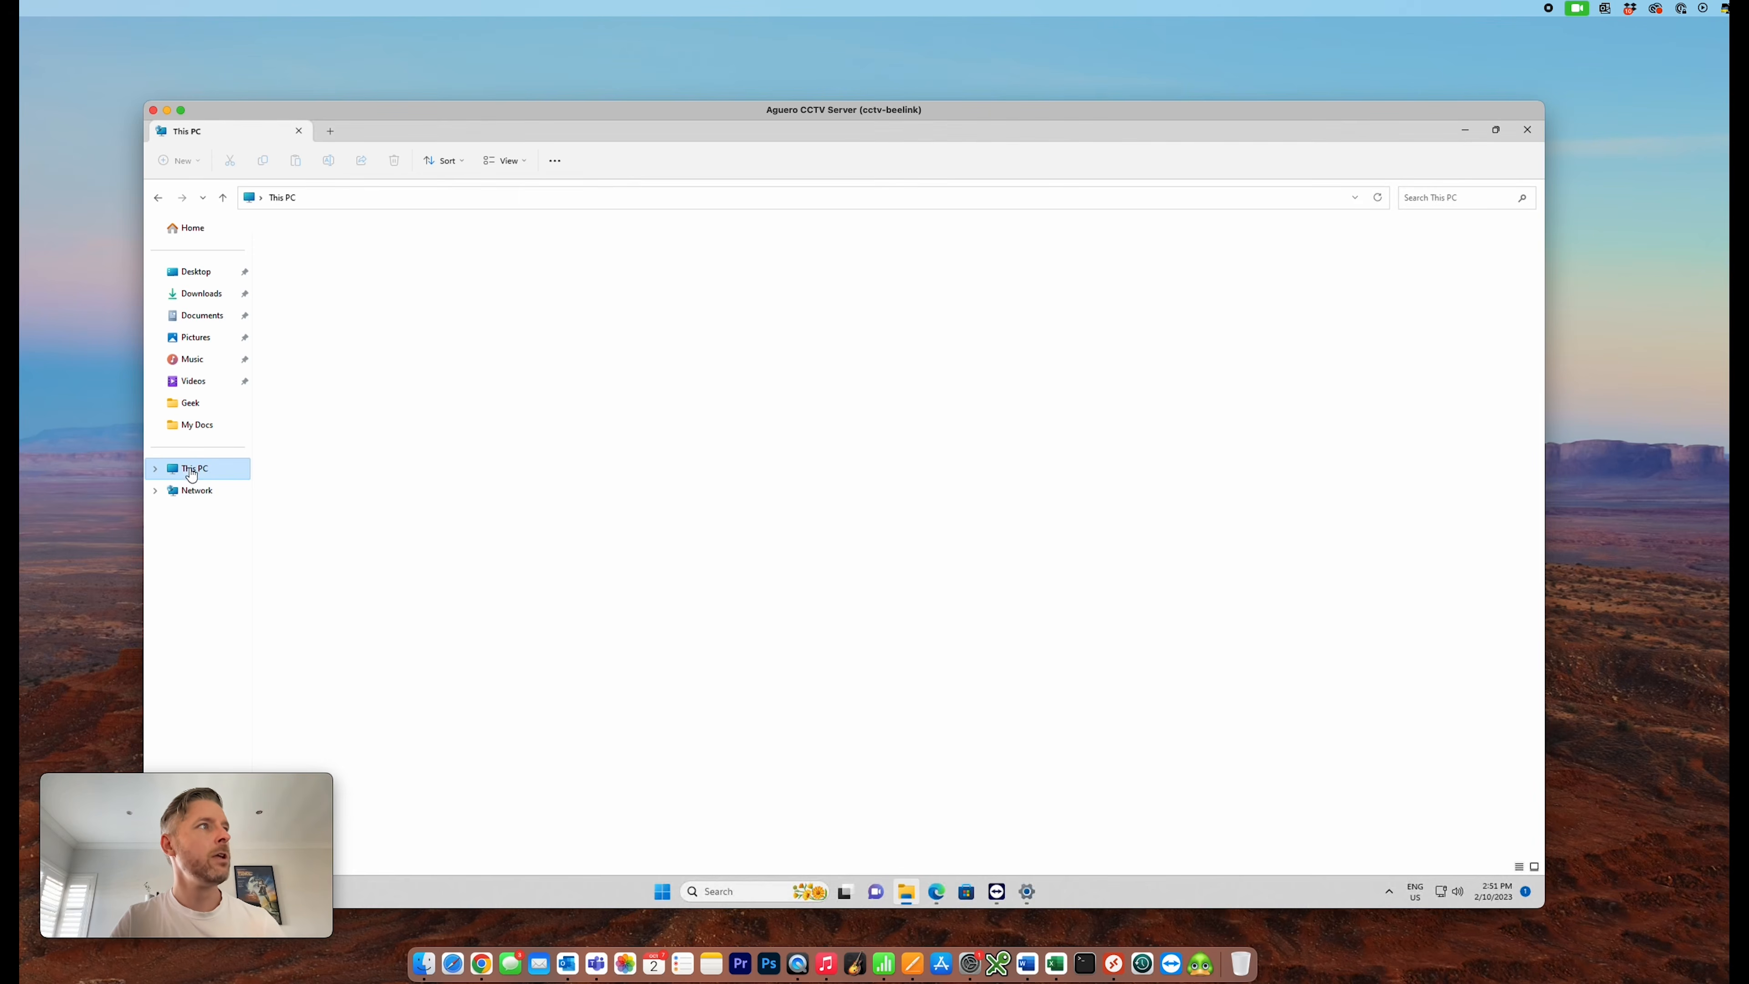
pyautogui.click(328, 256)
pyautogui.doubleClick(329, 257)
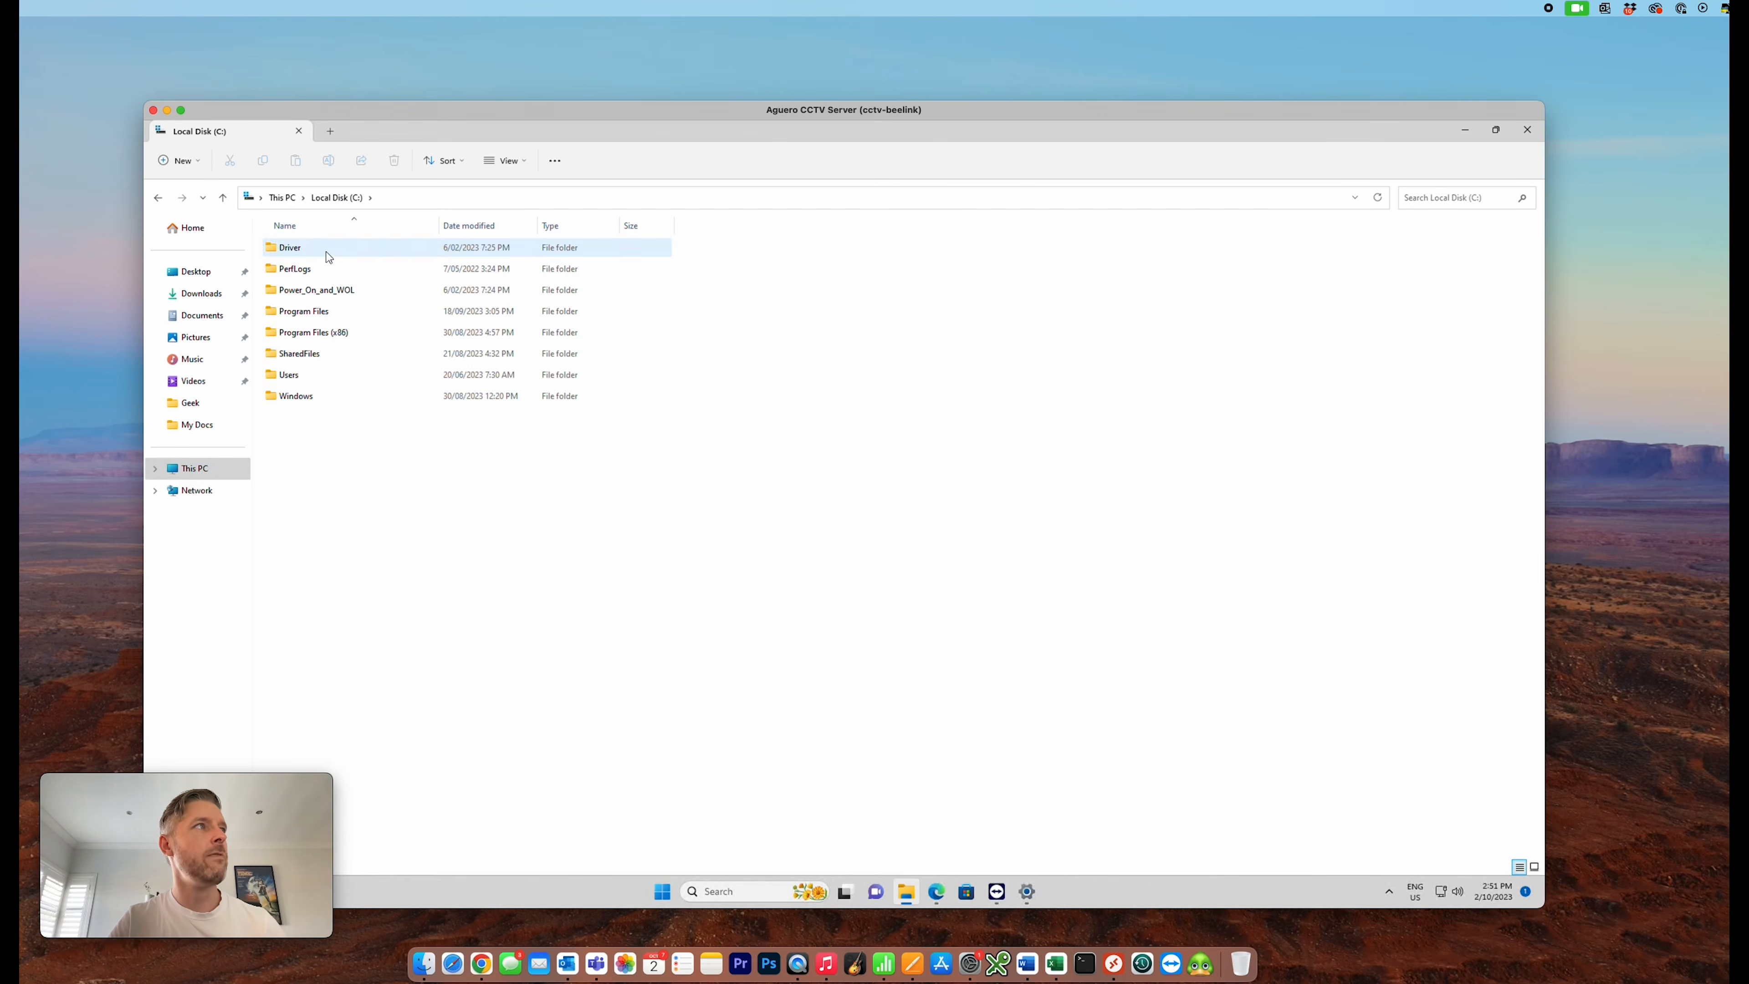
pyautogui.doubleClick(298, 354)
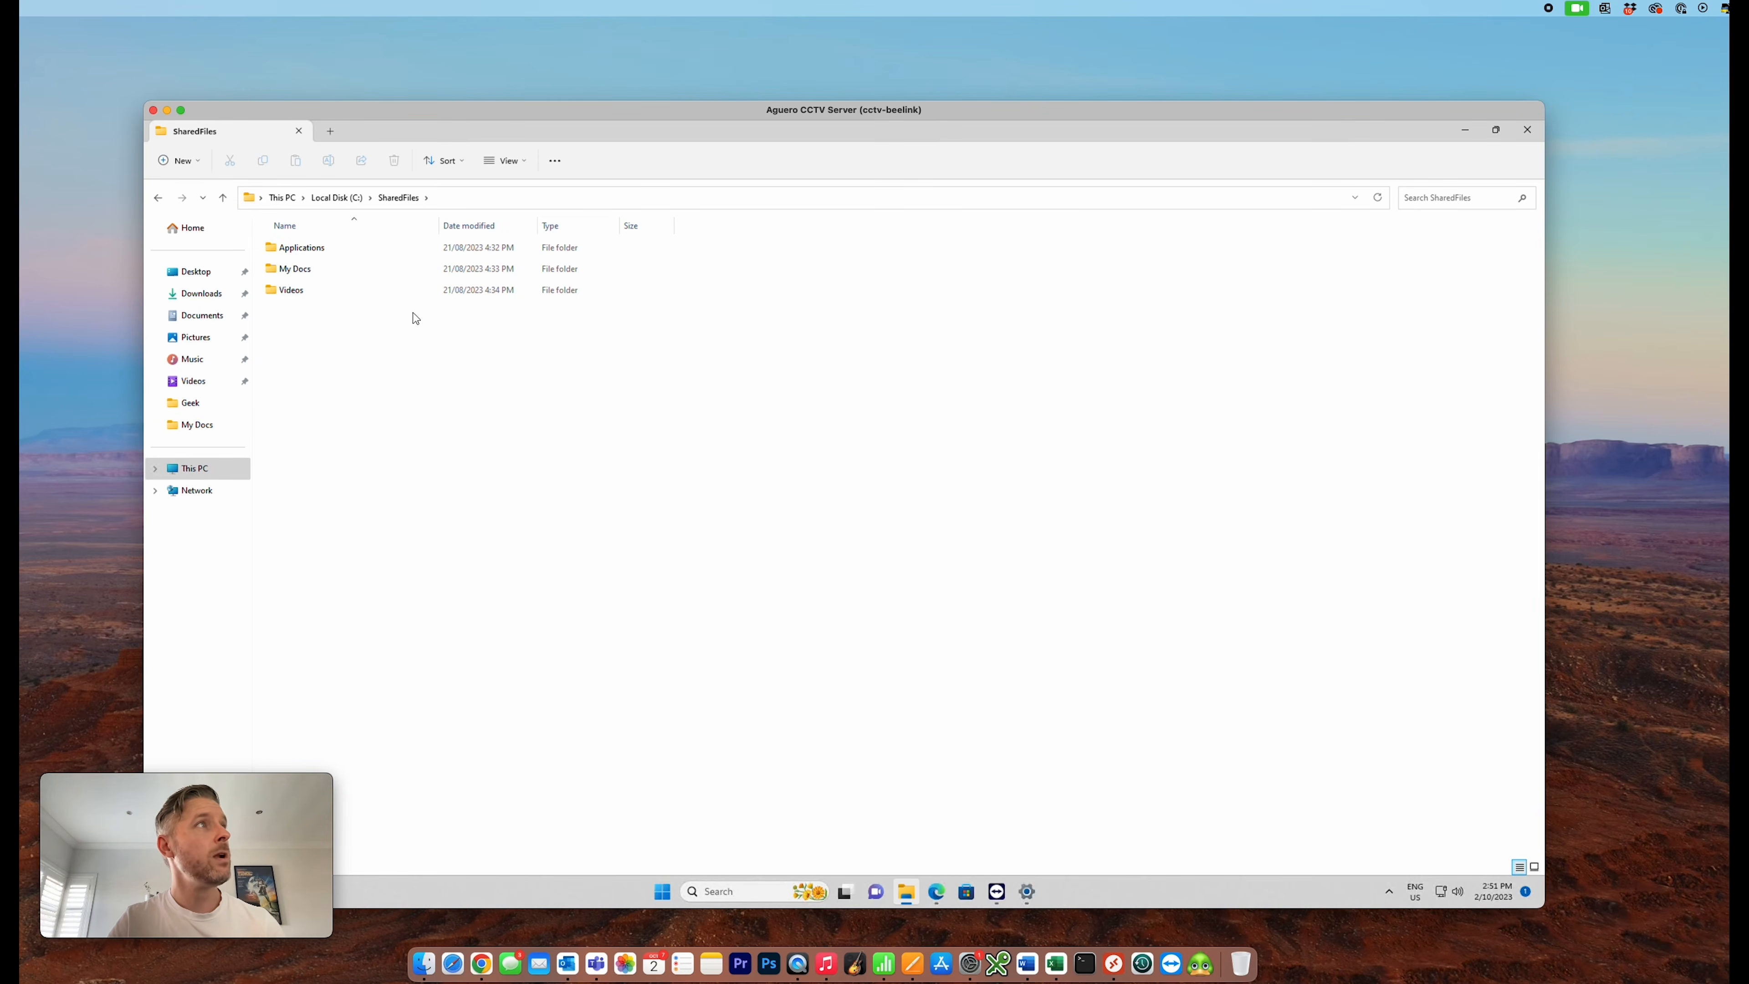
pyautogui.click(352, 200)
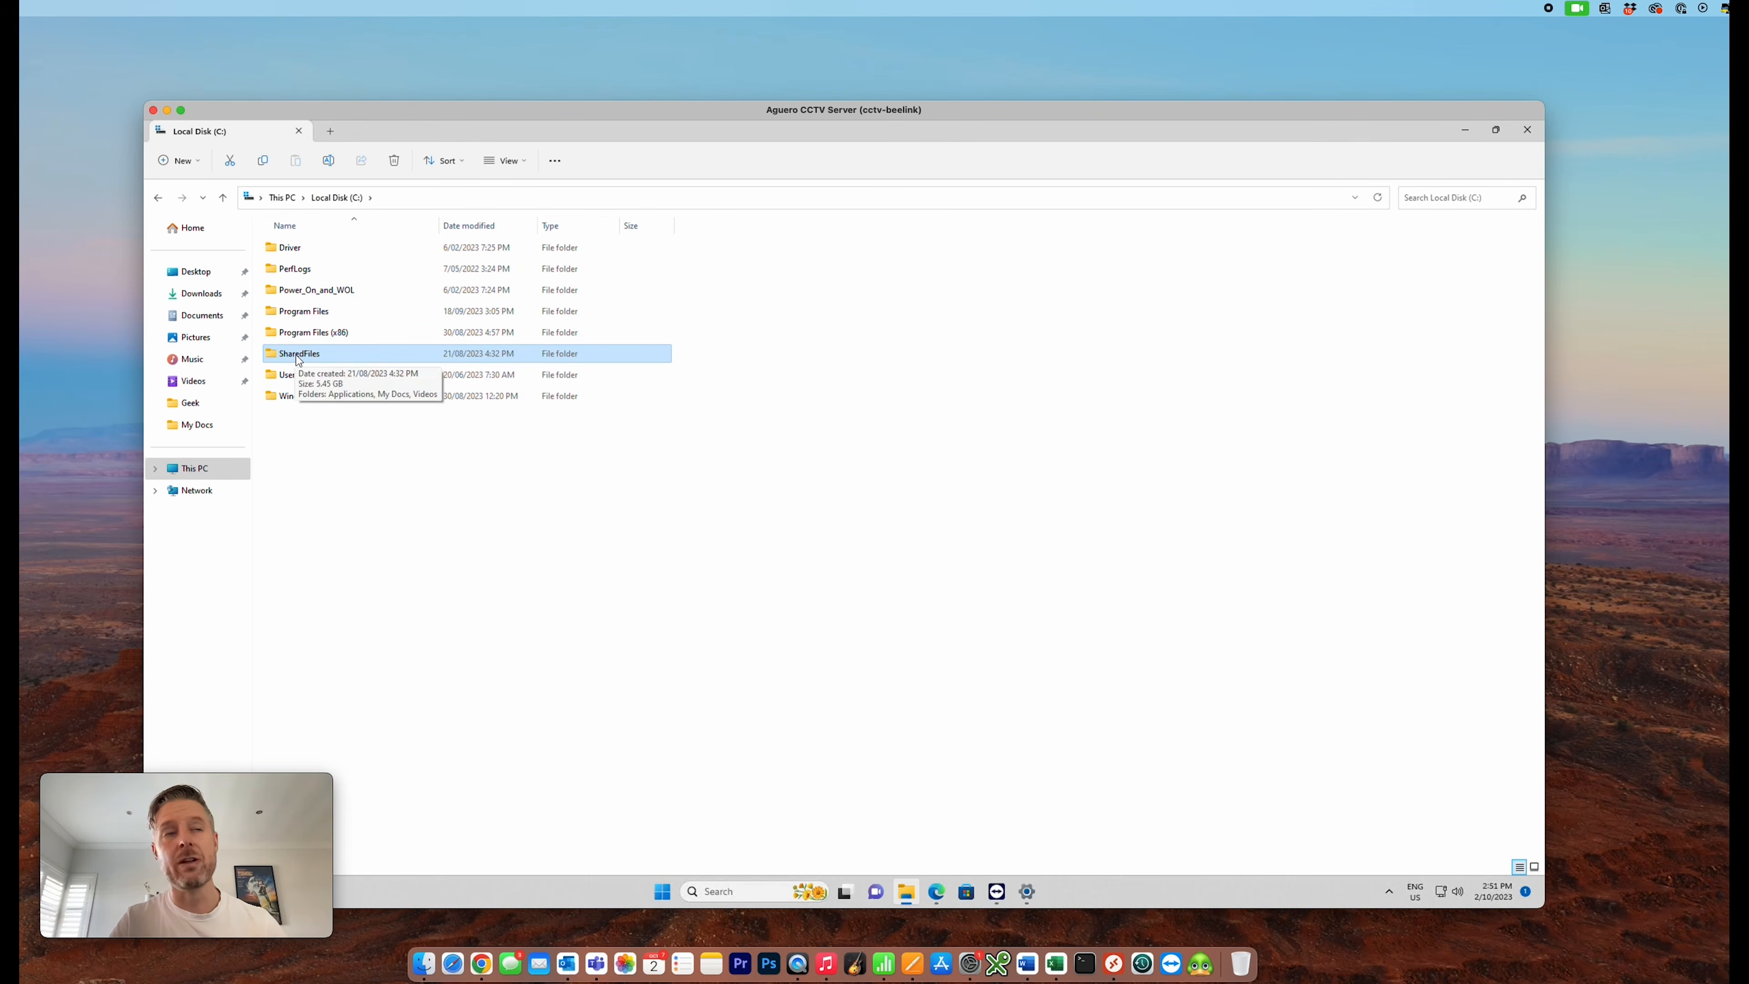
# Check the network path in the SharedFiles folder's sharing properties and share the folder on the network with its owner
pyautogui.rightClick(298, 361)
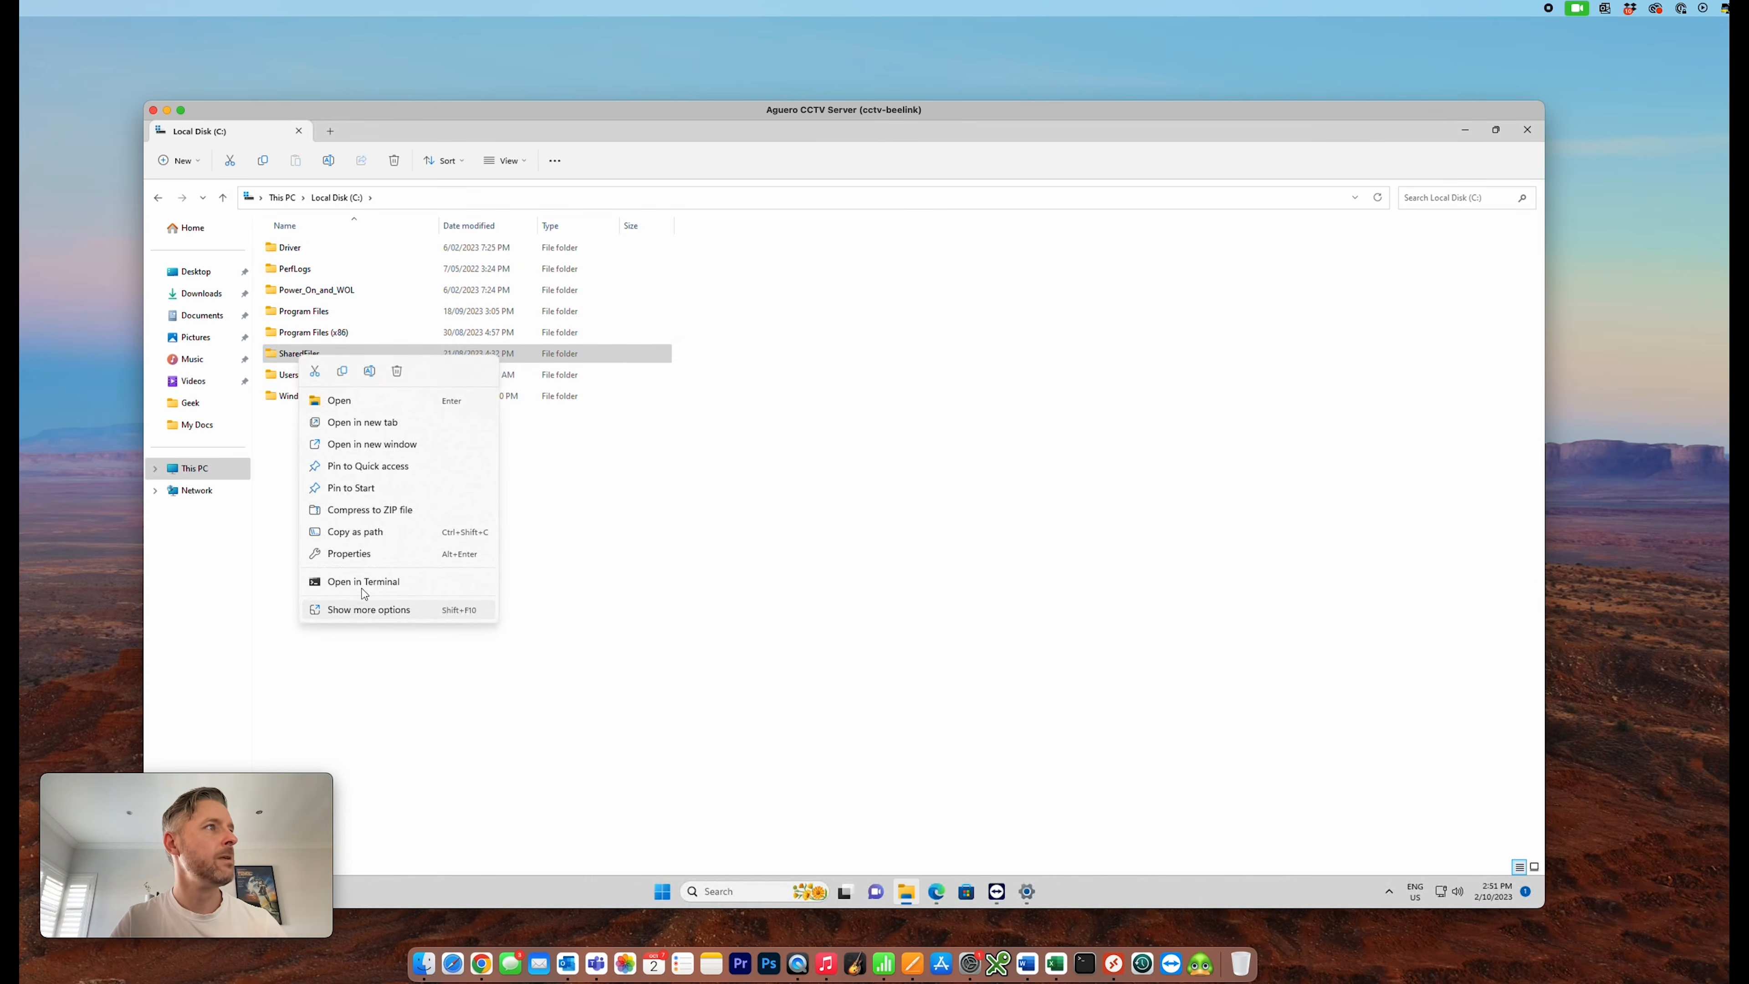
pyautogui.click(351, 553)
pyautogui.click(664, 390)
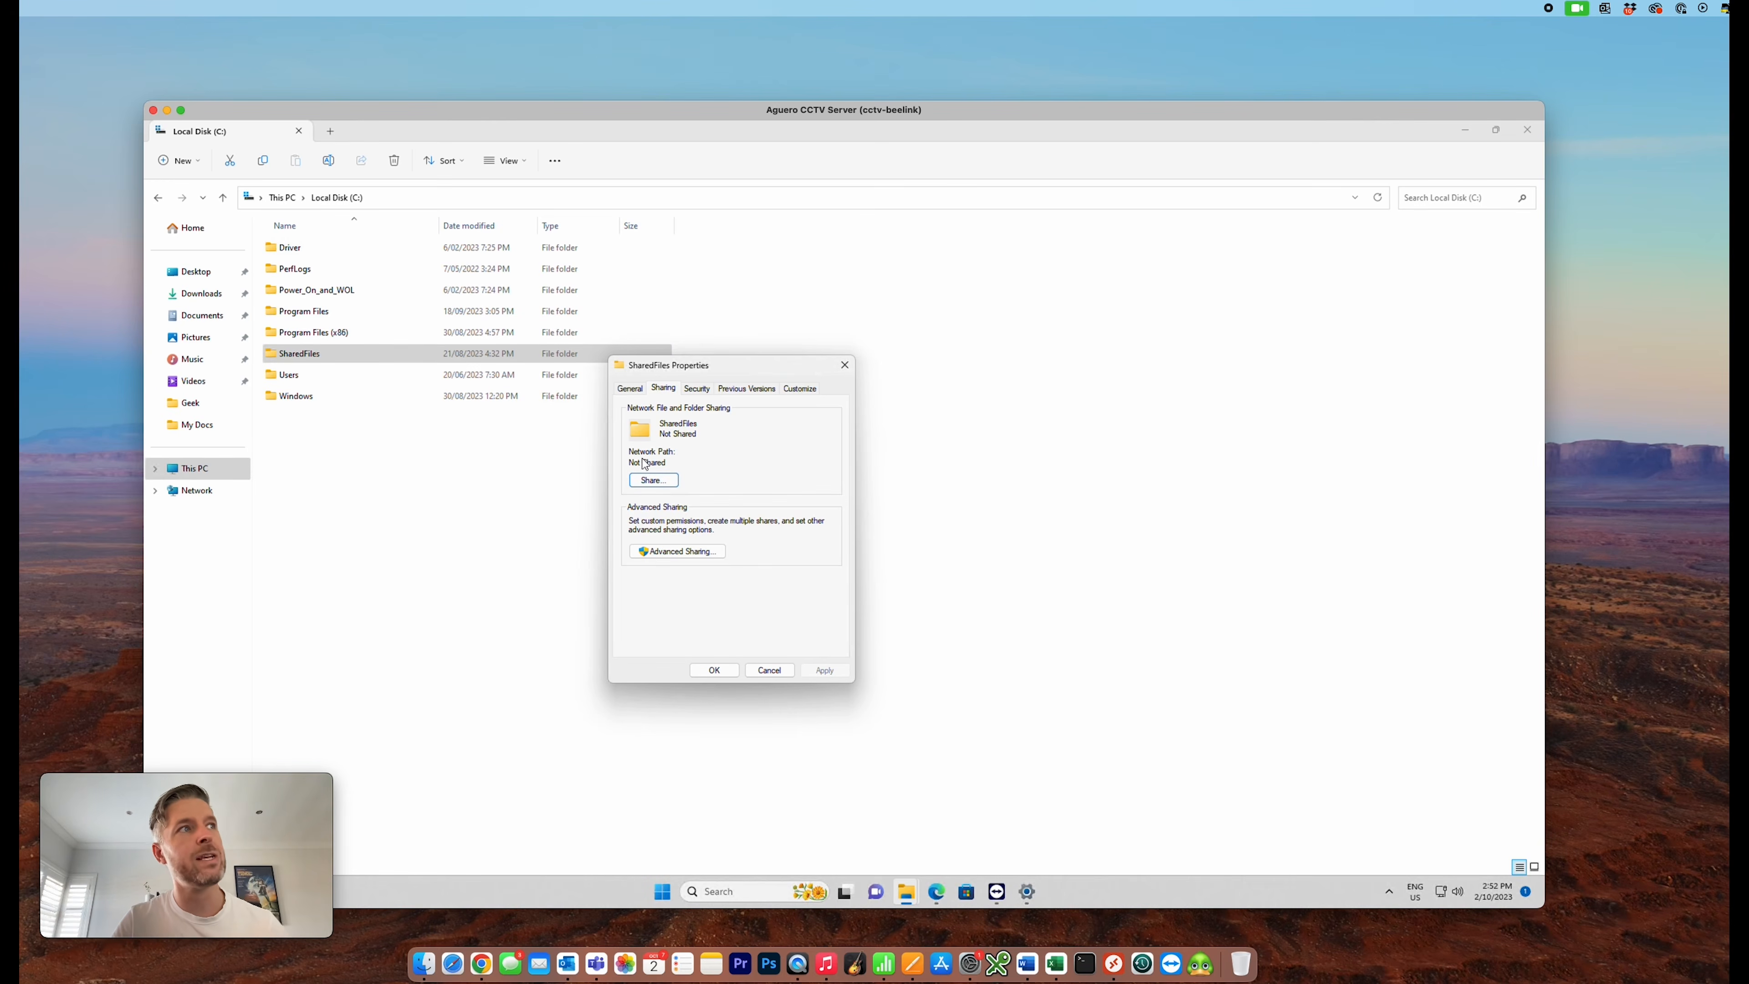
pyautogui.moveTo(631, 462); pyautogui.dragTo(681, 466)
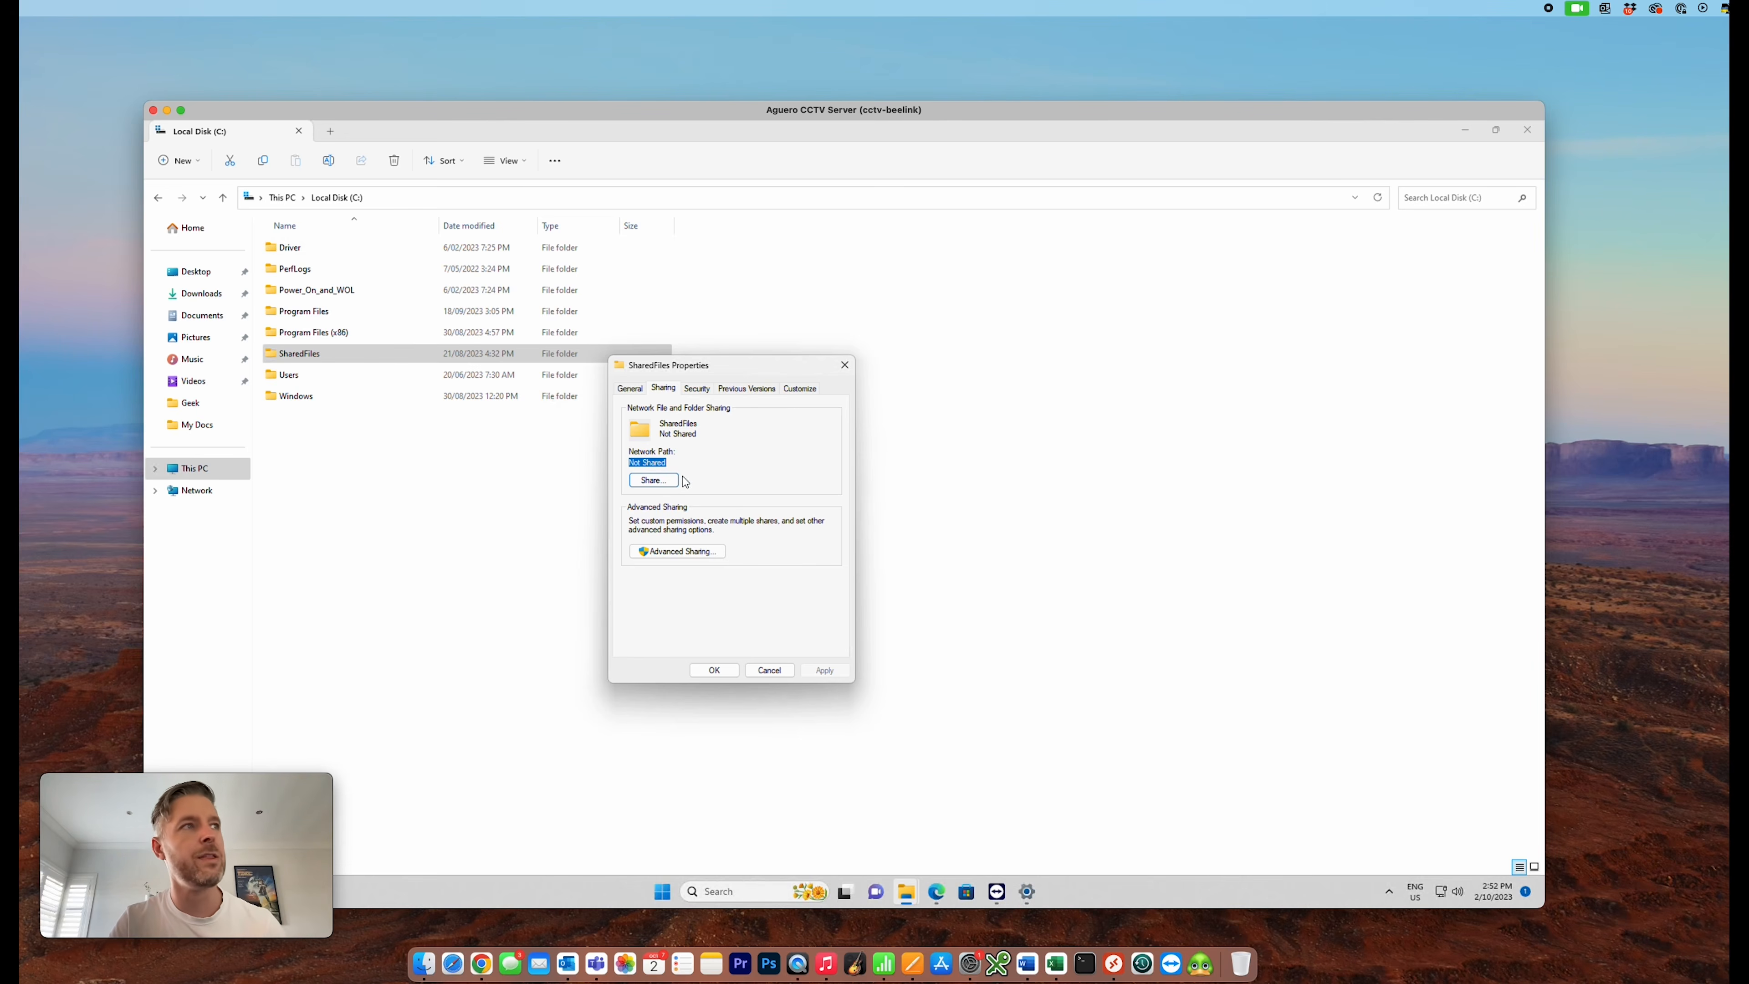
pyautogui.click(654, 480)
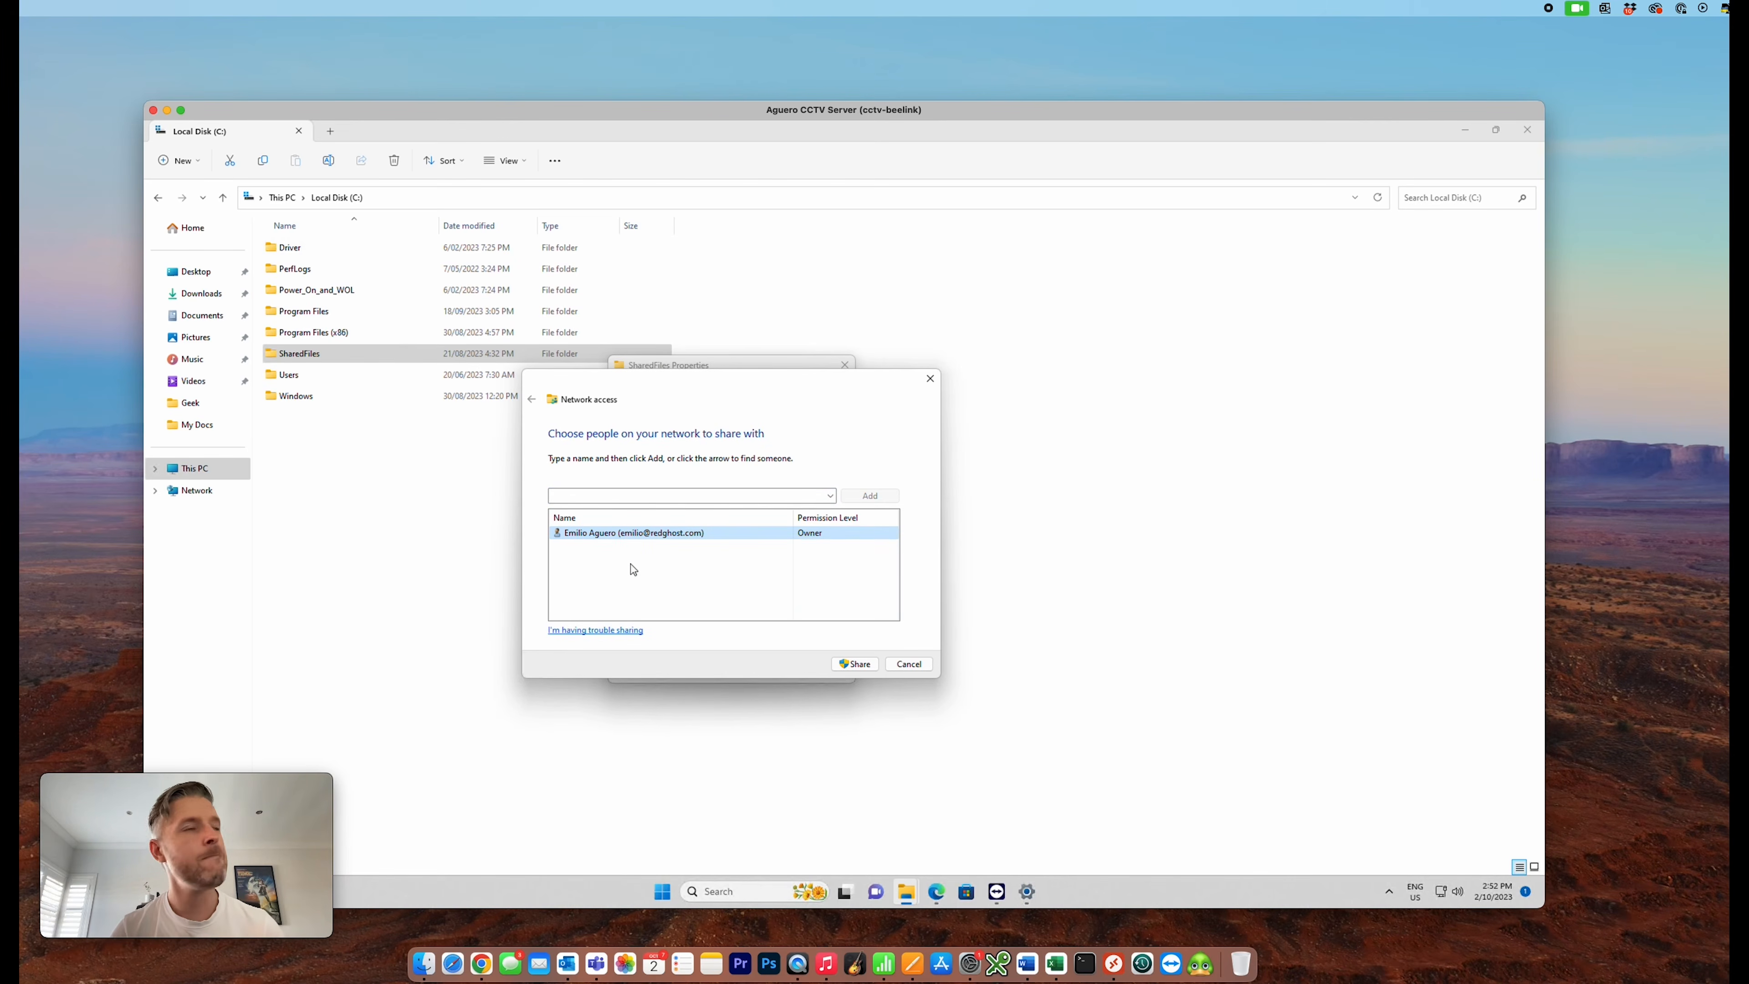
pyautogui.click(856, 663)
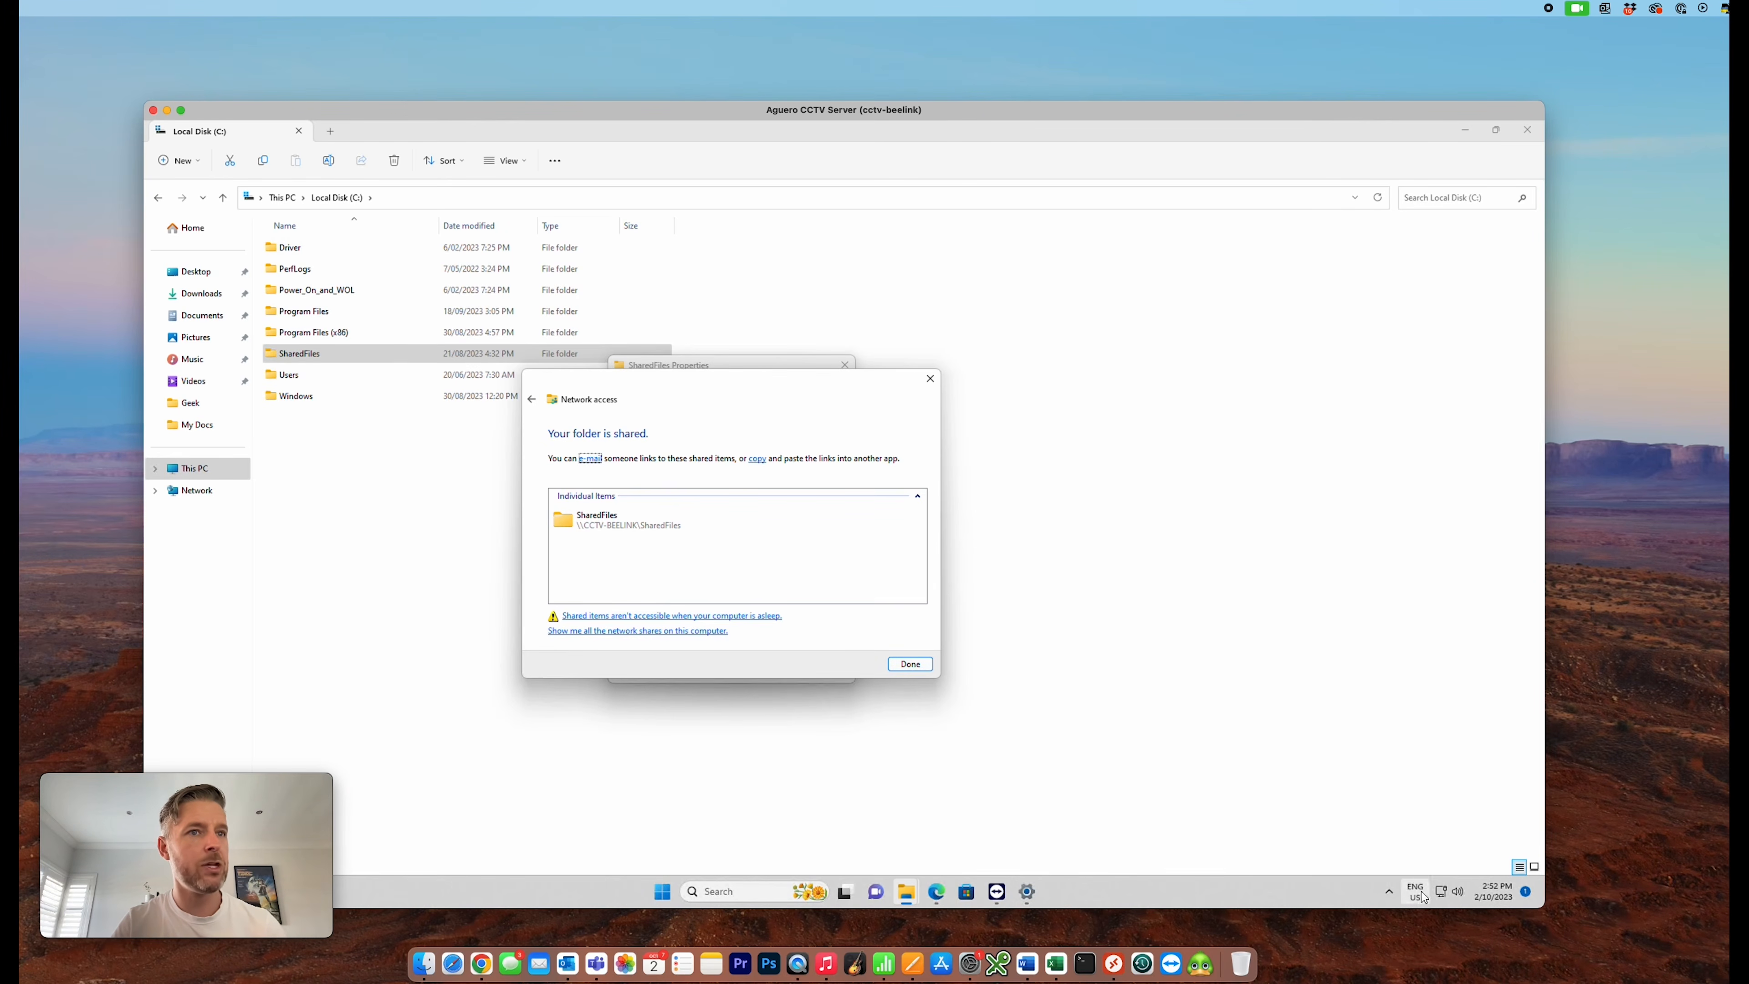
# Open a new Command Prompt on the Windows PC, run ipconfig, and select the Ethernet adapter's IPv4 address in the output
pyautogui.click(720, 886)
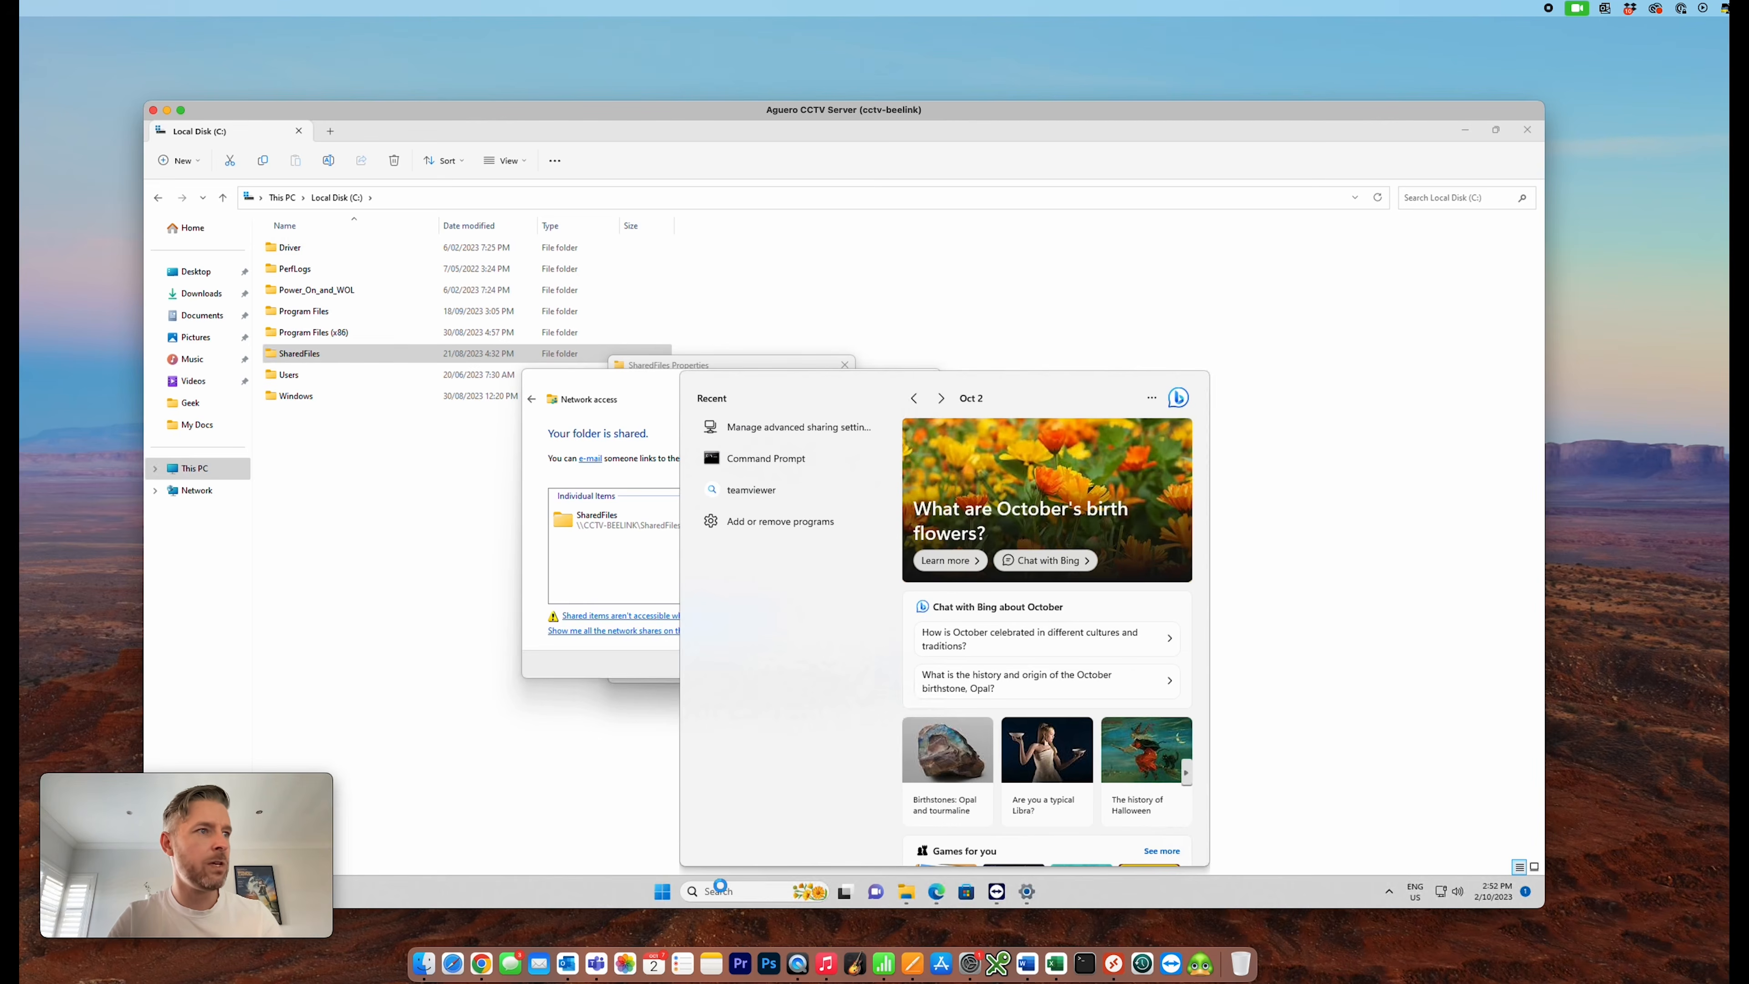
pyautogui.click(766, 459)
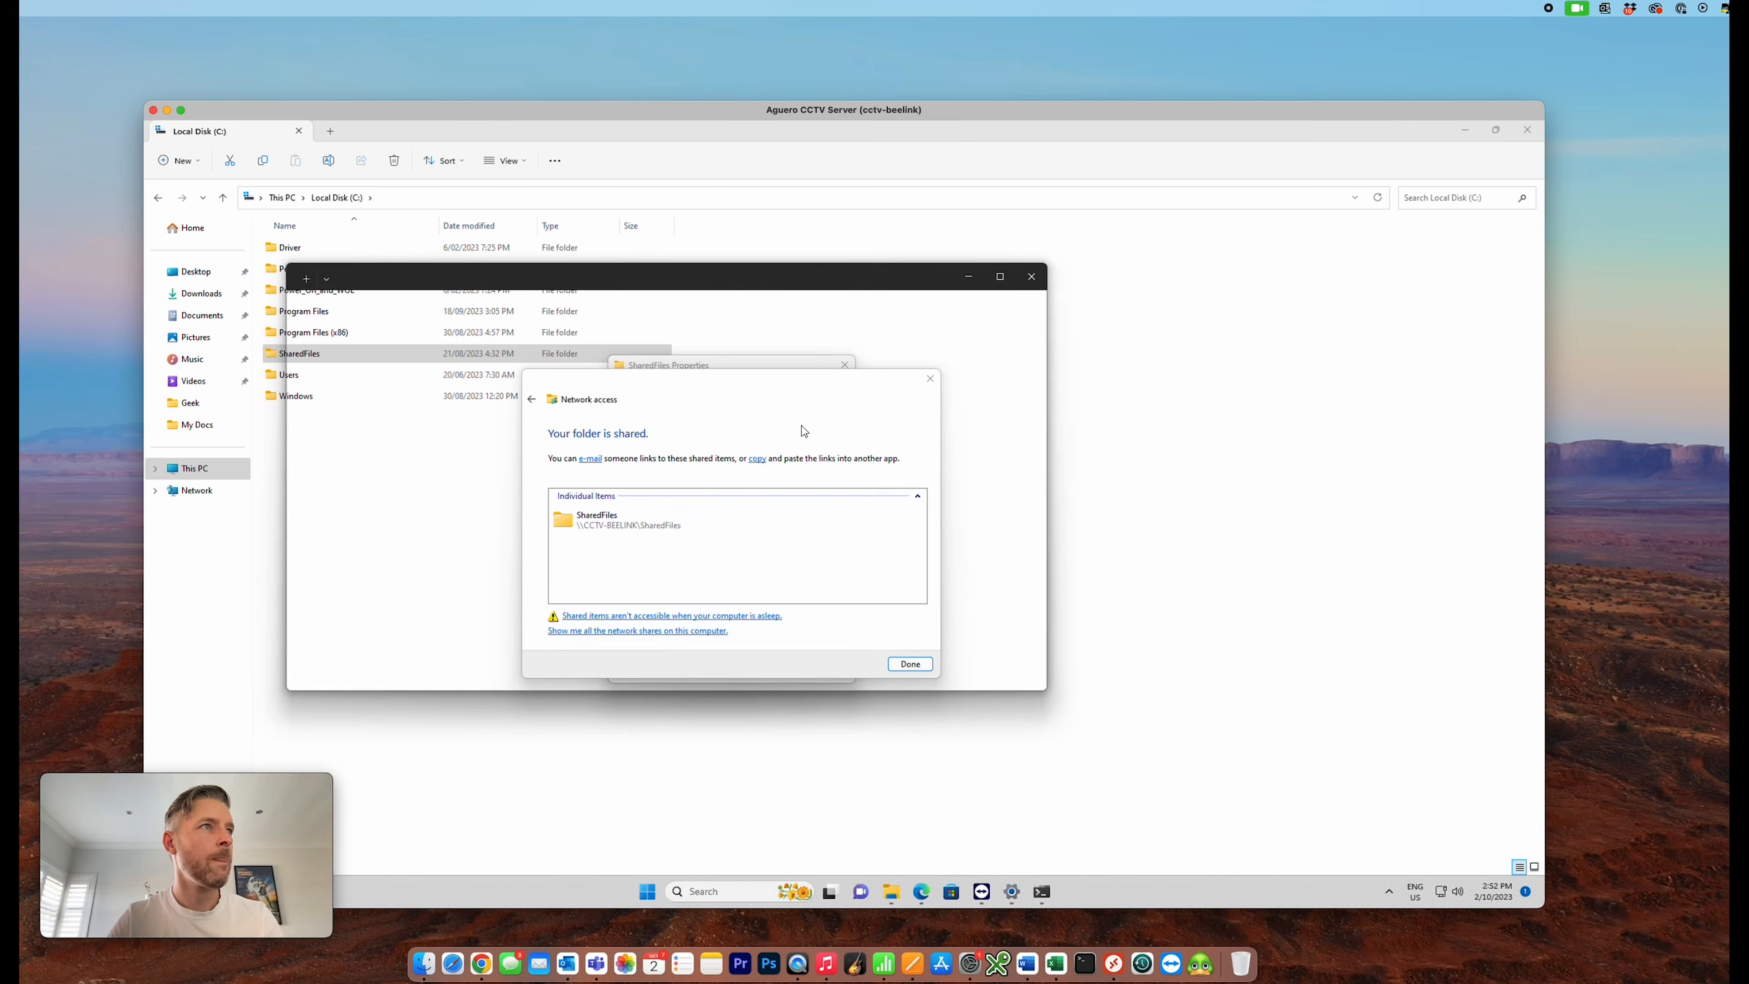
pyautogui.write('ipconfig')
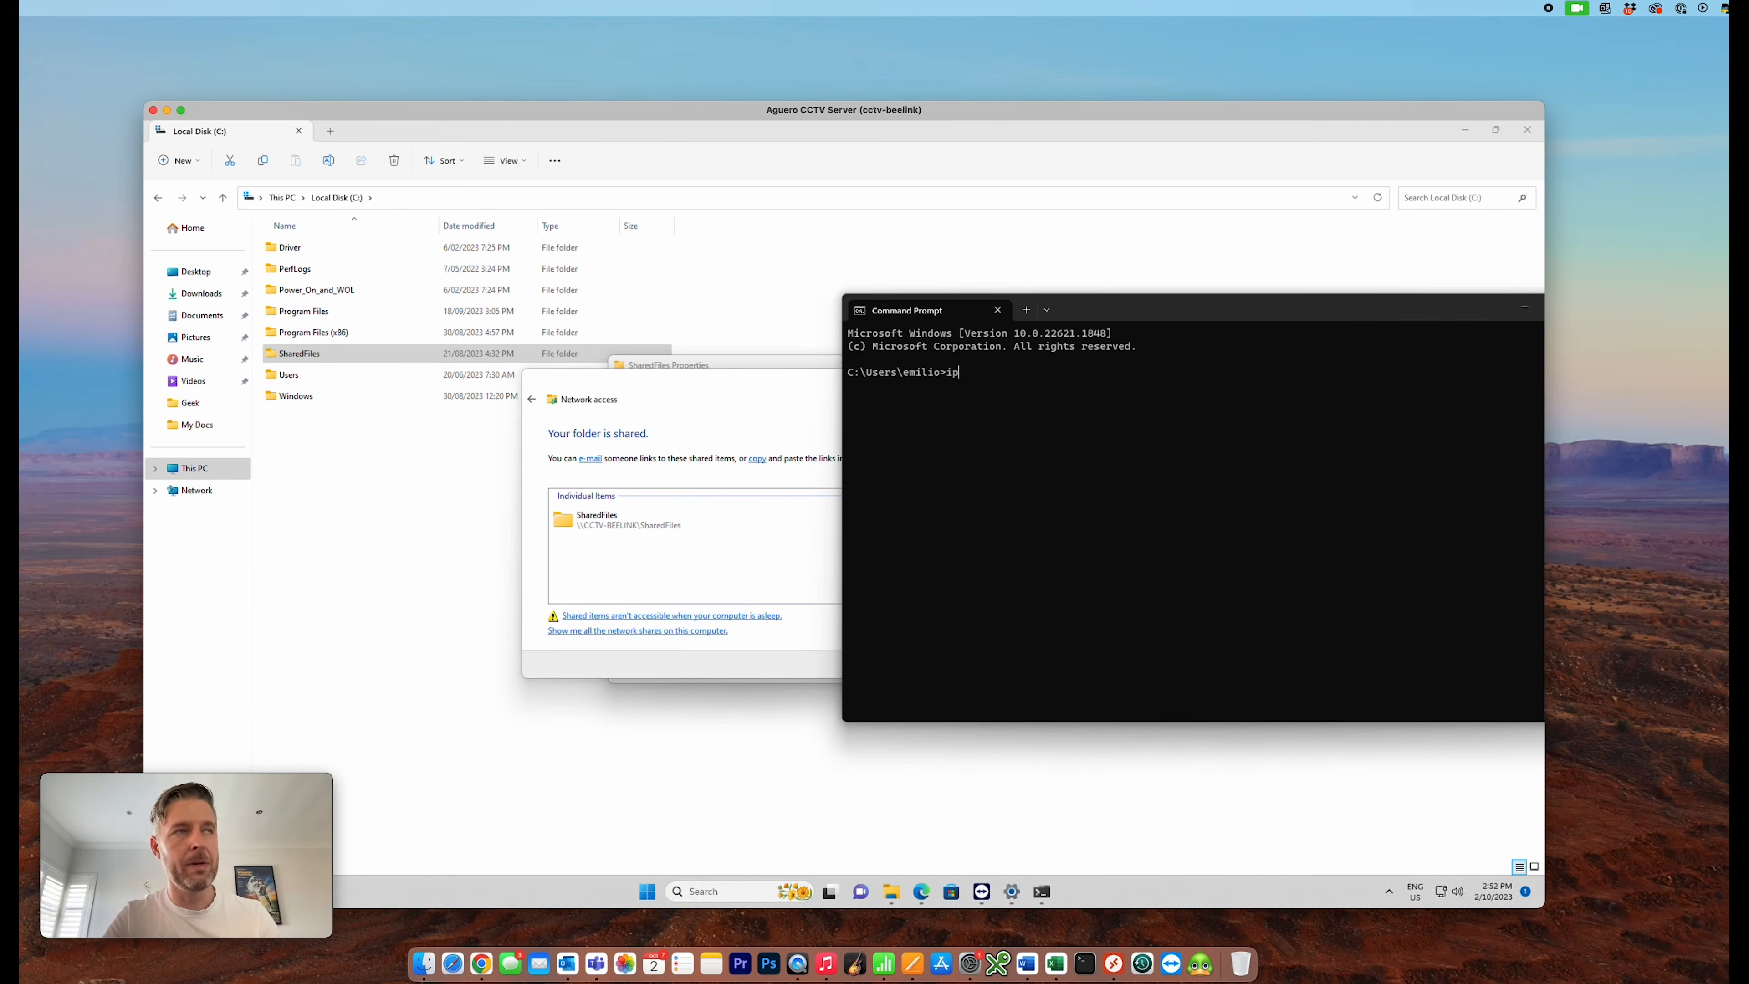
pyautogui.press('Return')
pyautogui.click(1115, 314)
pyautogui.moveTo(1115, 315); pyautogui.dragTo(1126, 259)
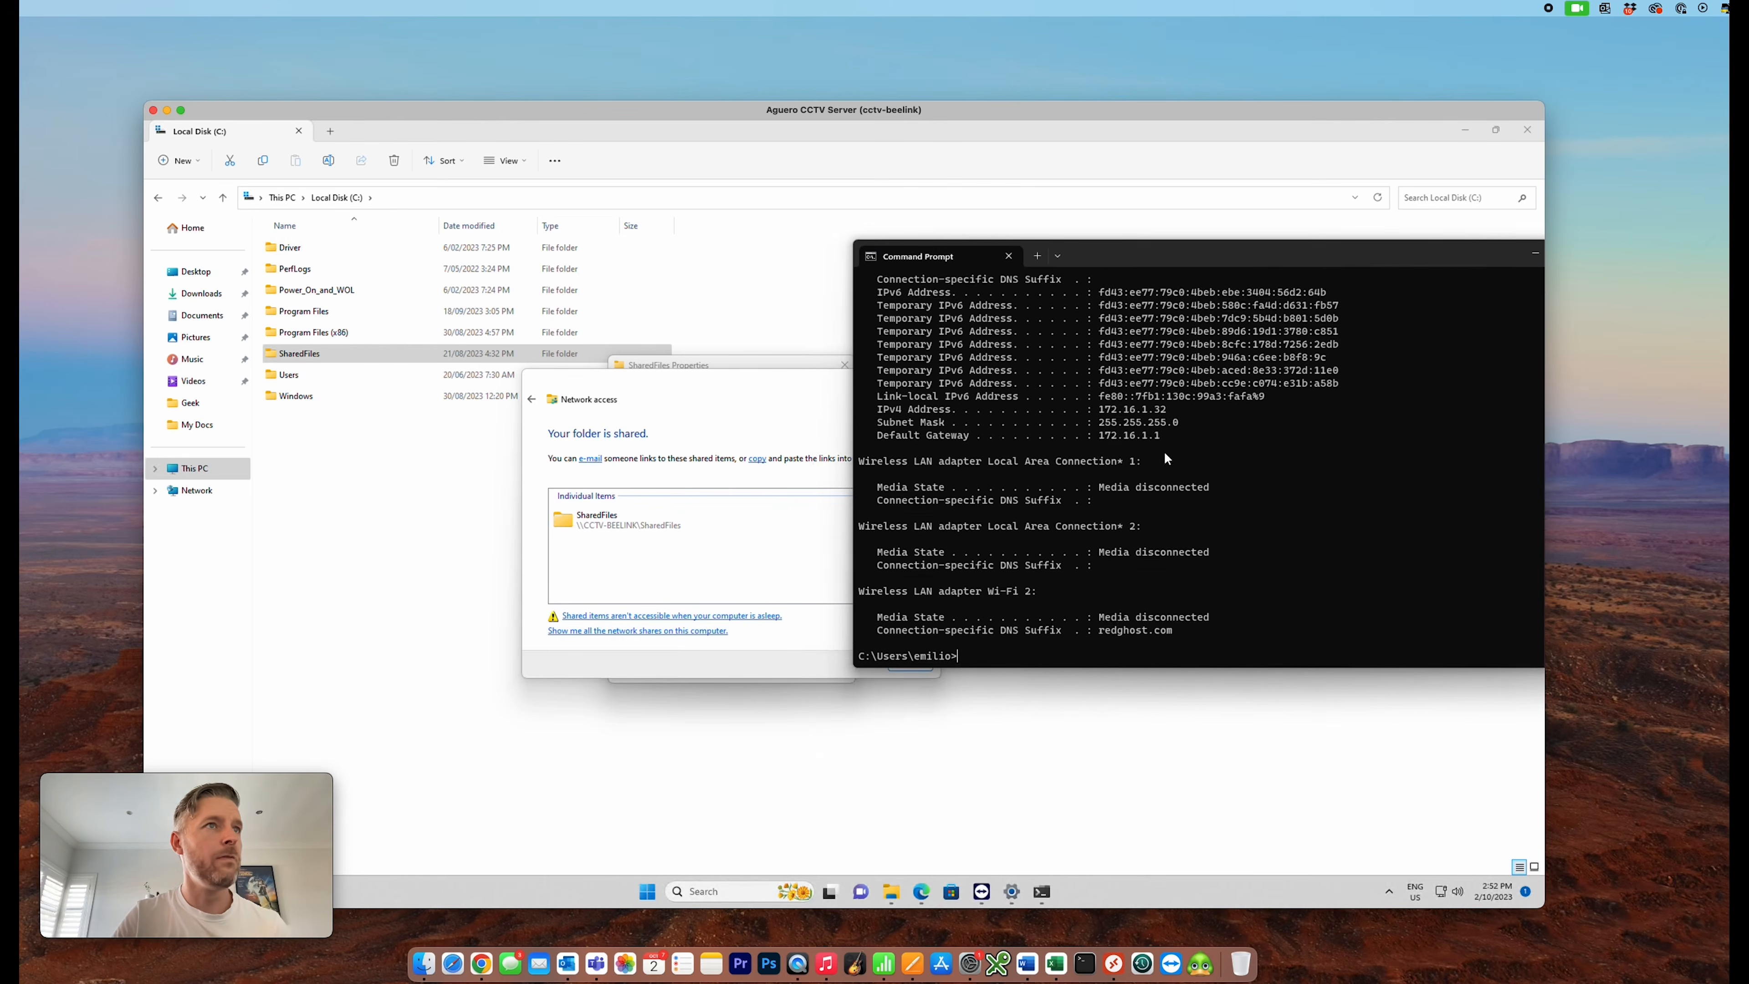
pyautogui.scroll(3, 1171, 455)
pyautogui.moveTo(1170, 501); pyautogui.dragTo(1096, 502)
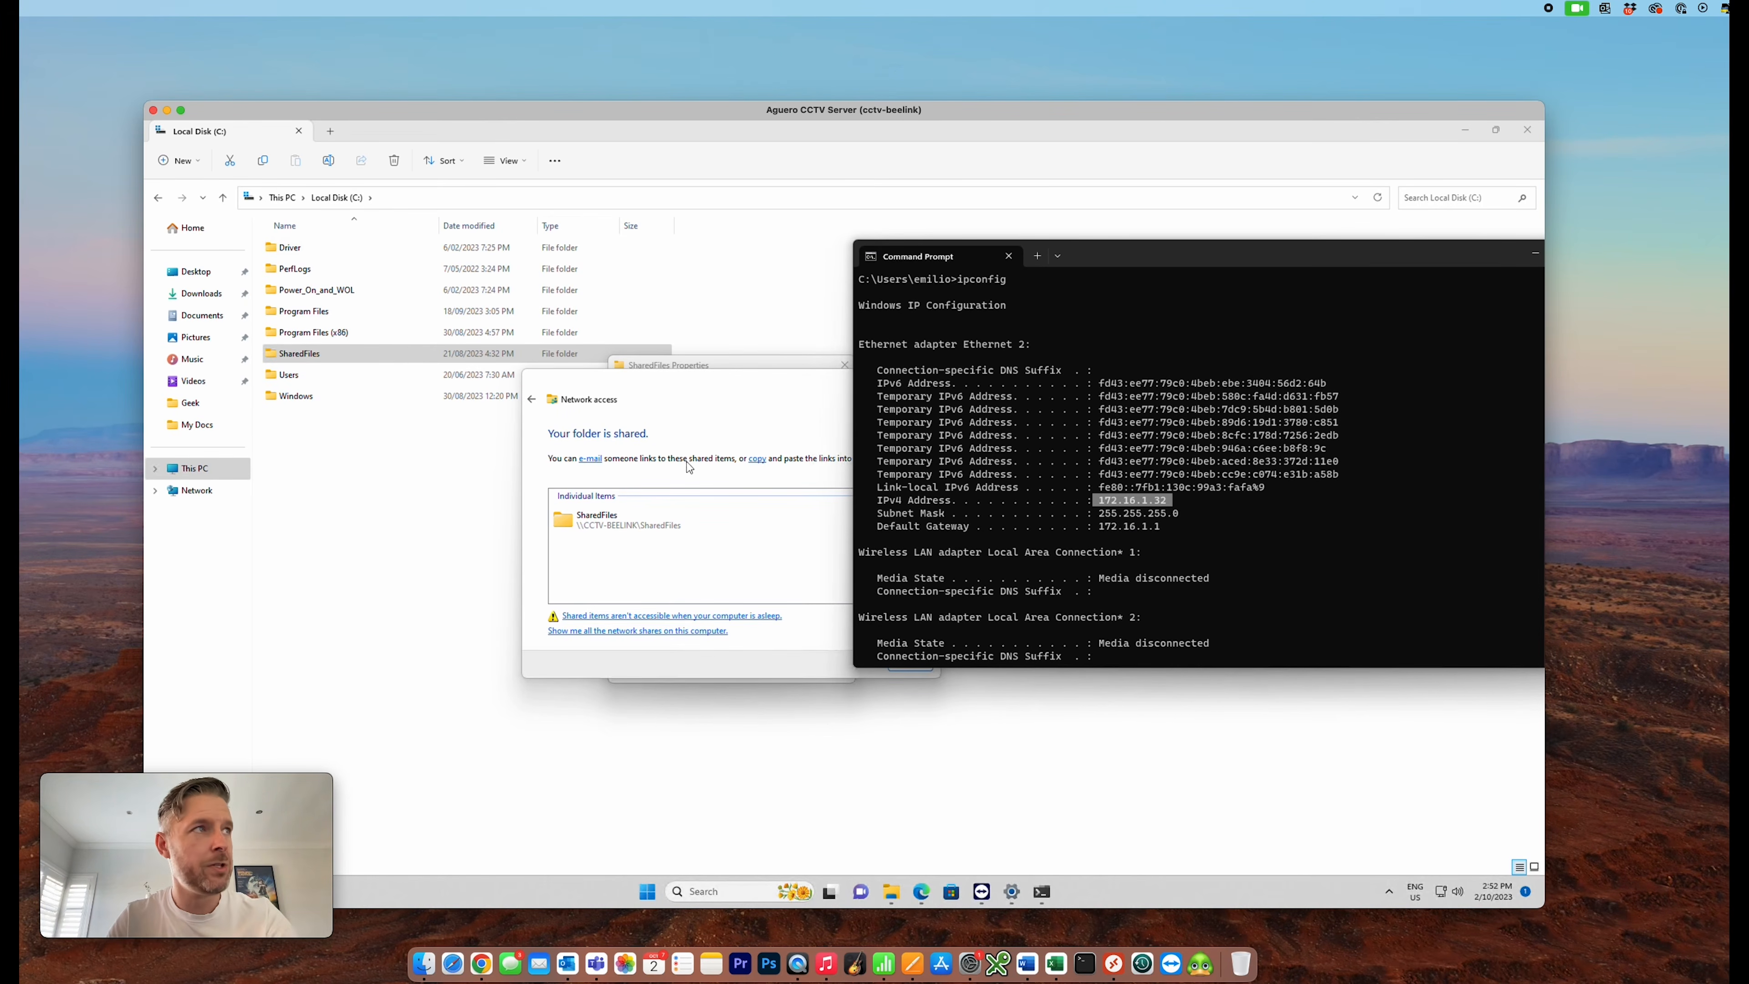
# Finish the network sharing wizard for the SharedFiles folder and close the folder's properties
pyautogui.click(646, 476)
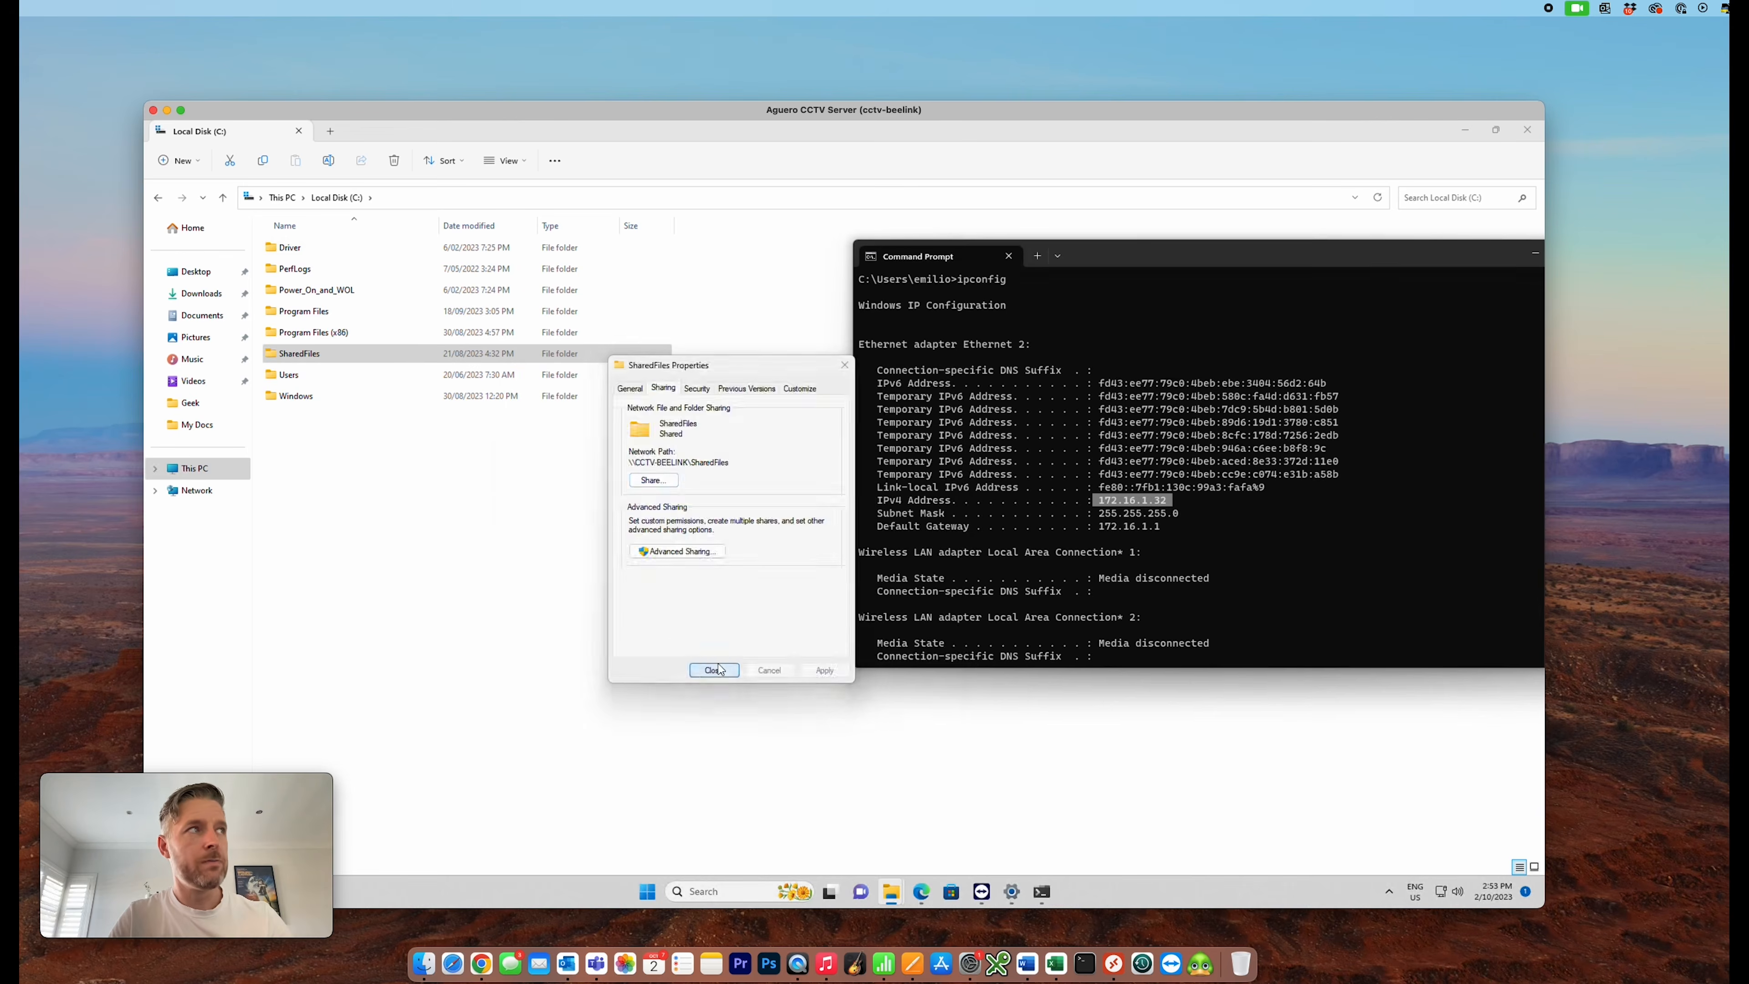
pyautogui.click(714, 669)
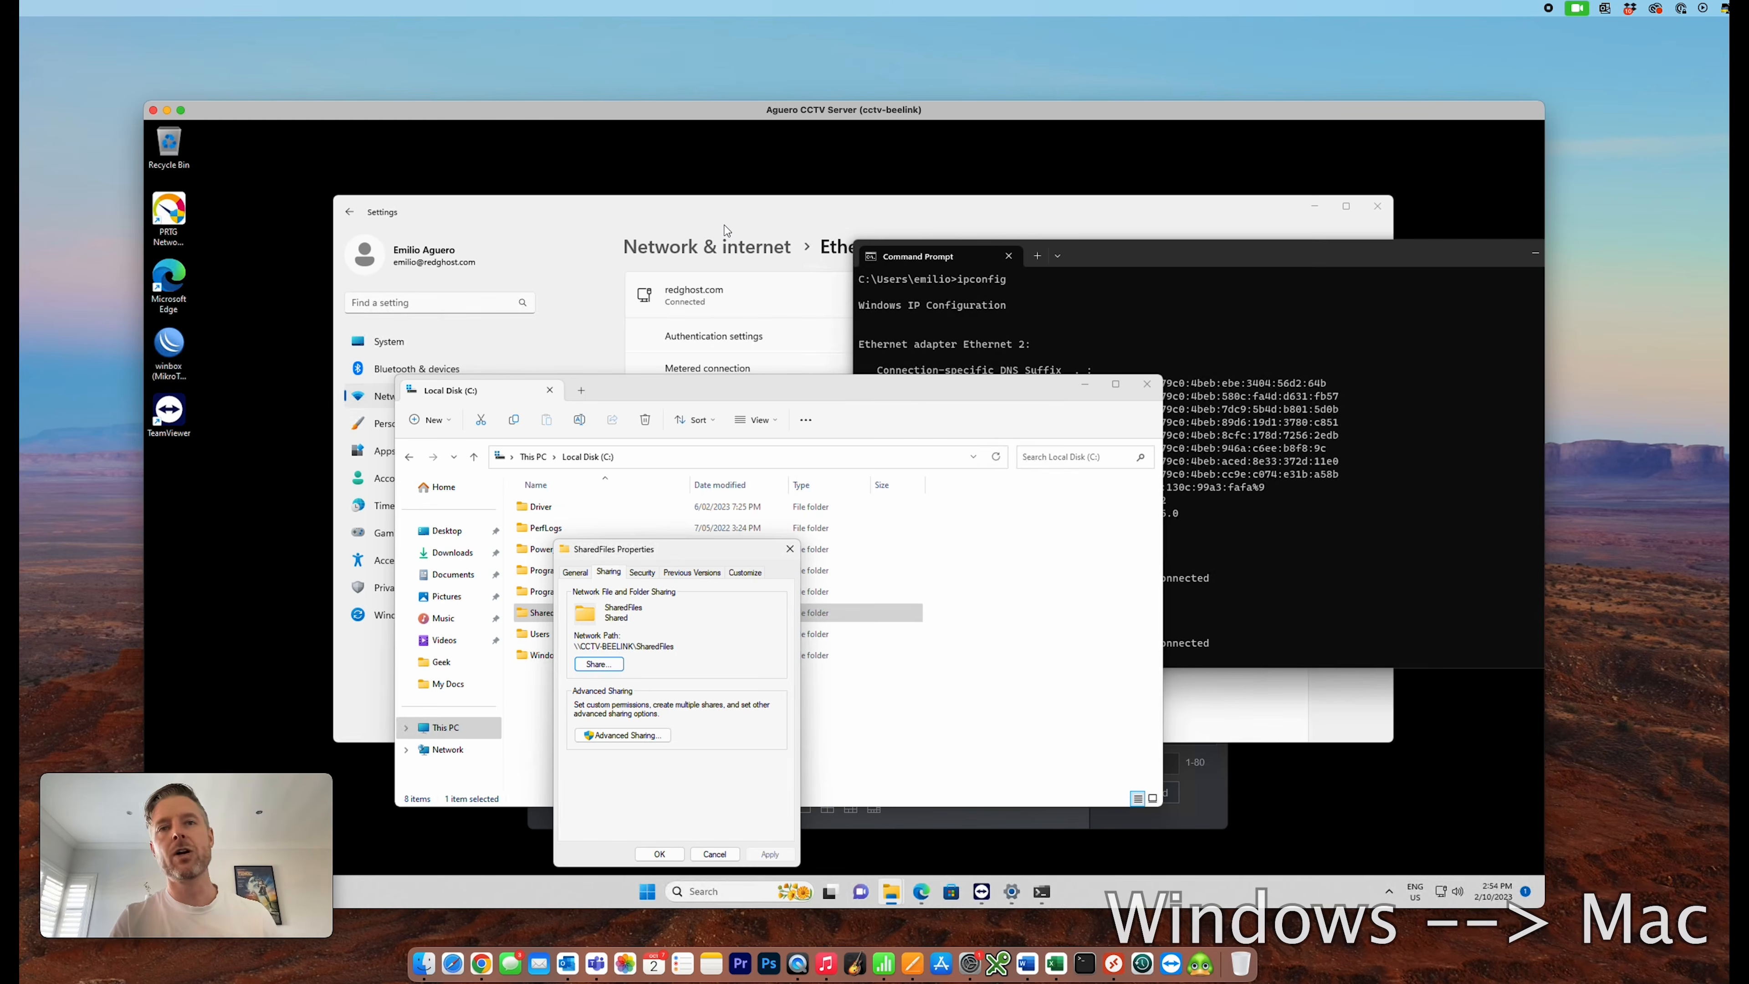
# Highlight the SMB address in the Mac's File Sharing details, and bring the Windows PC's File Explorer window to the front
pyautogui.moveTo(743, 405); pyautogui.dragTo(805, 463)
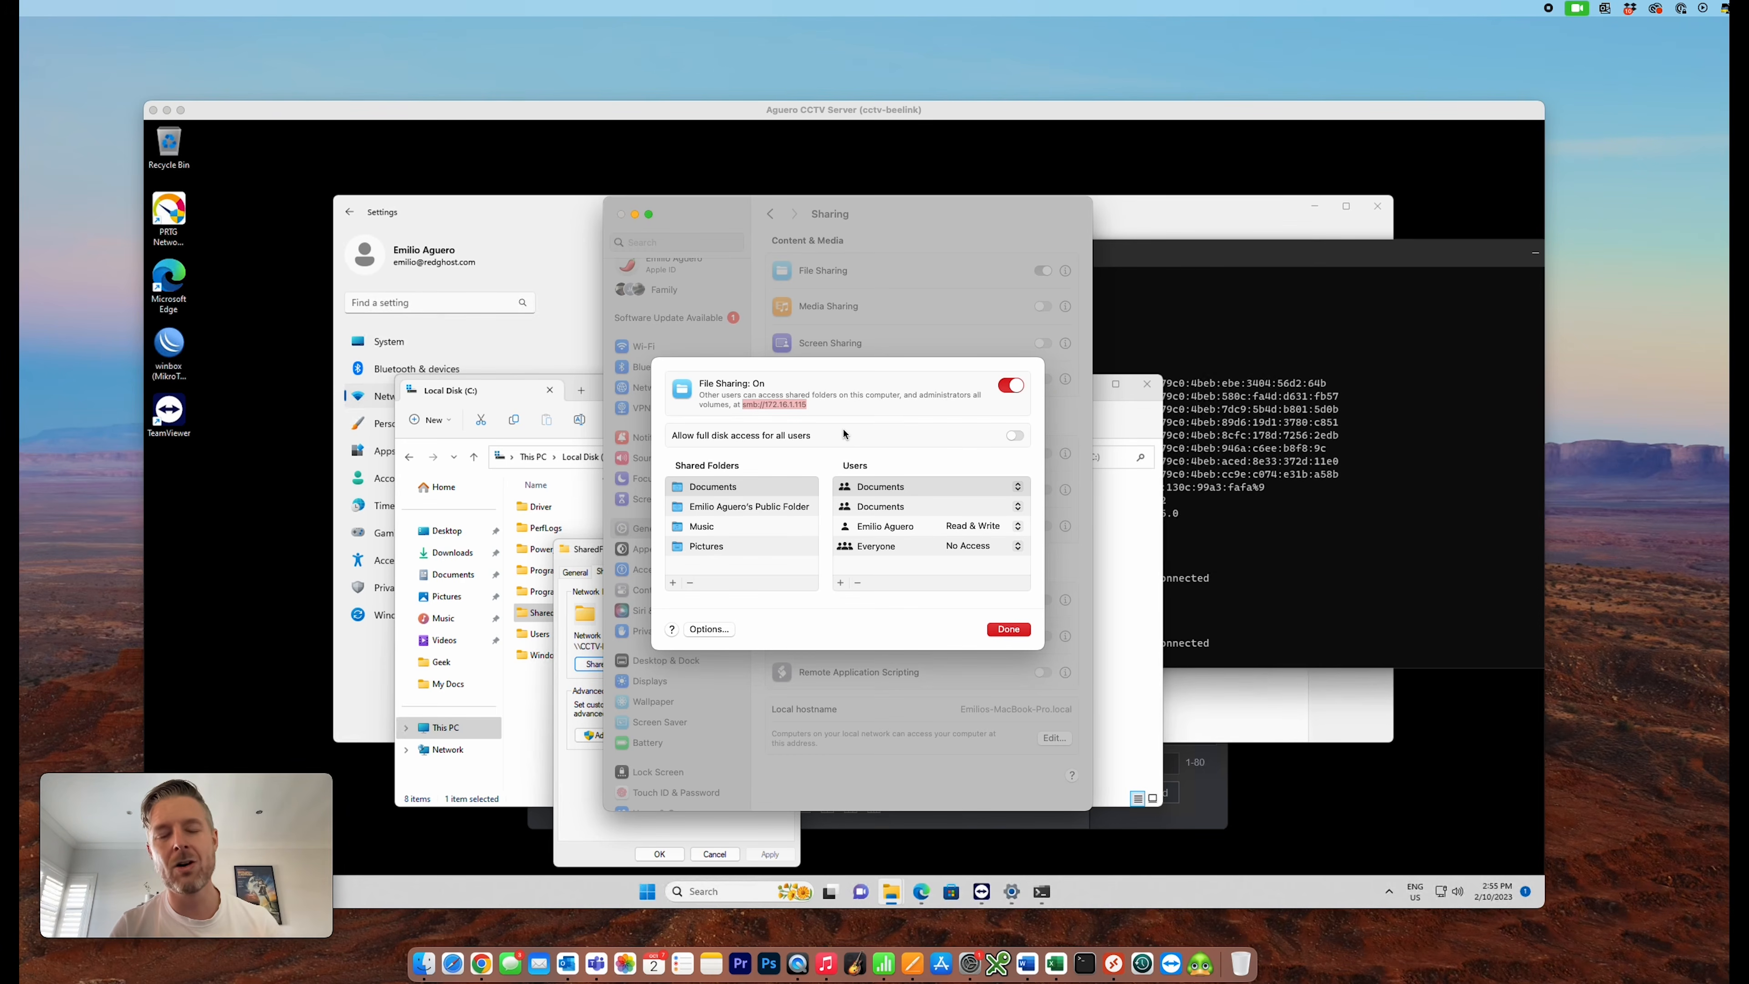
pyautogui.click(1169, 266)
pyautogui.moveTo(754, 387); pyautogui.dragTo(846, 281)
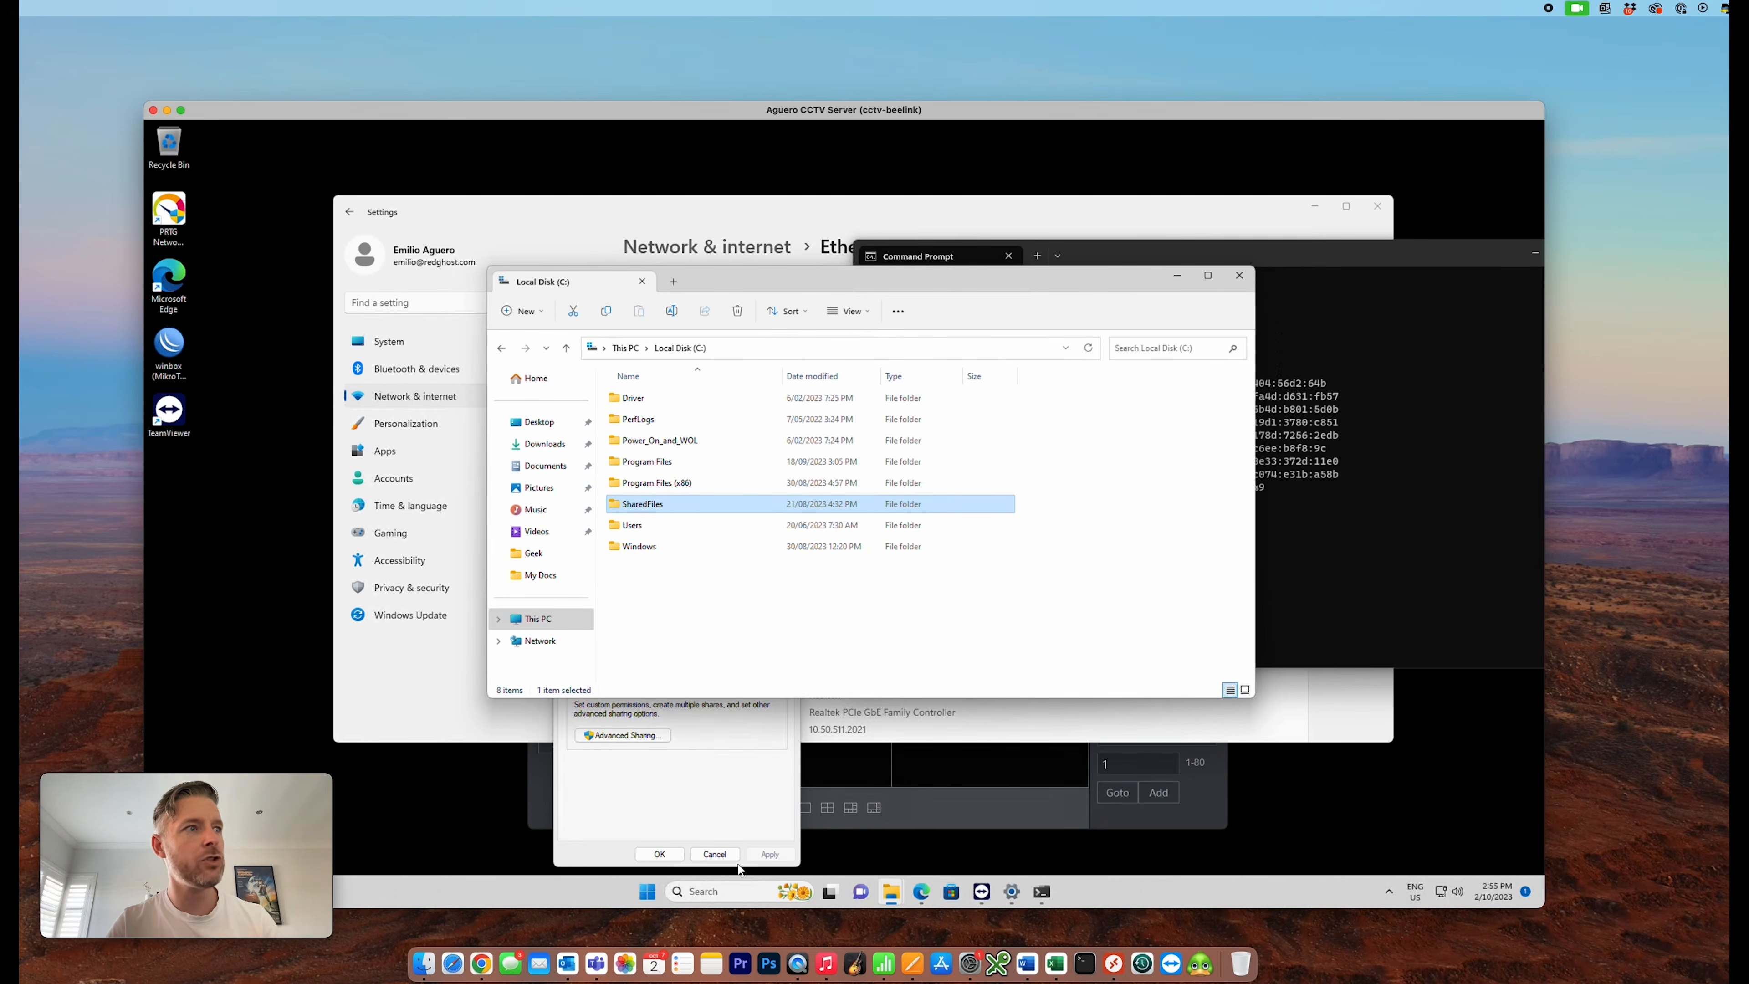
pyautogui.click(716, 890)
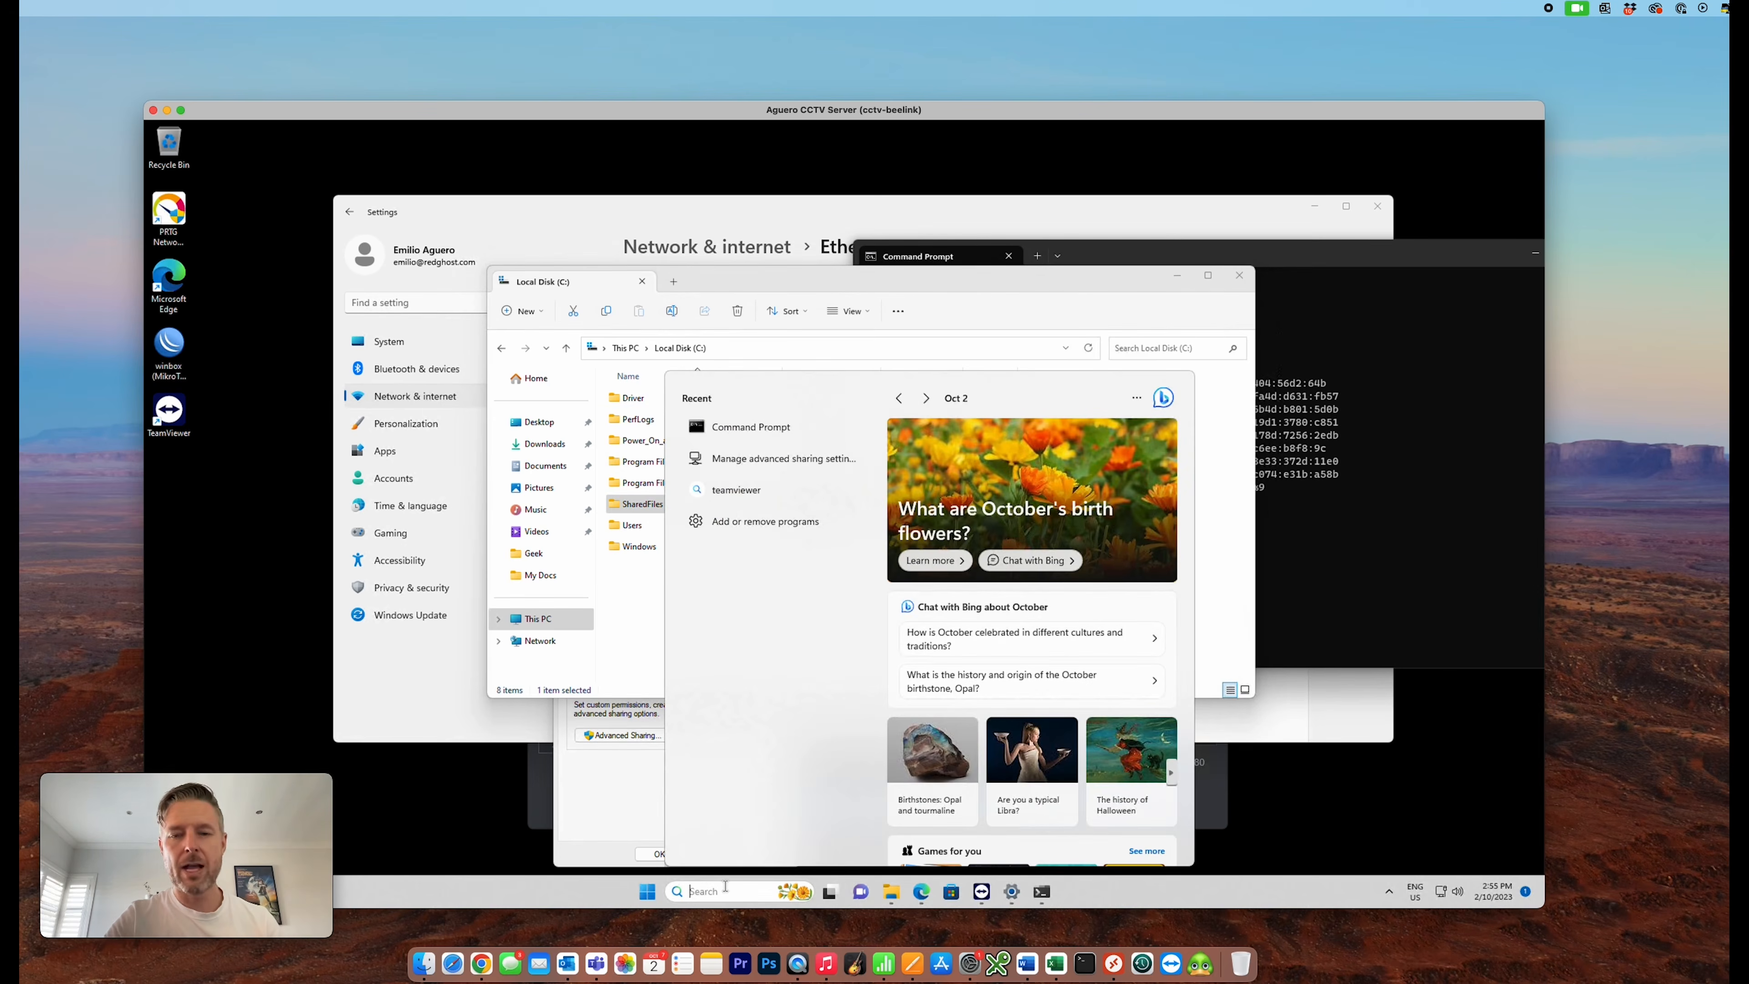
pyautogui.write('\\\\')
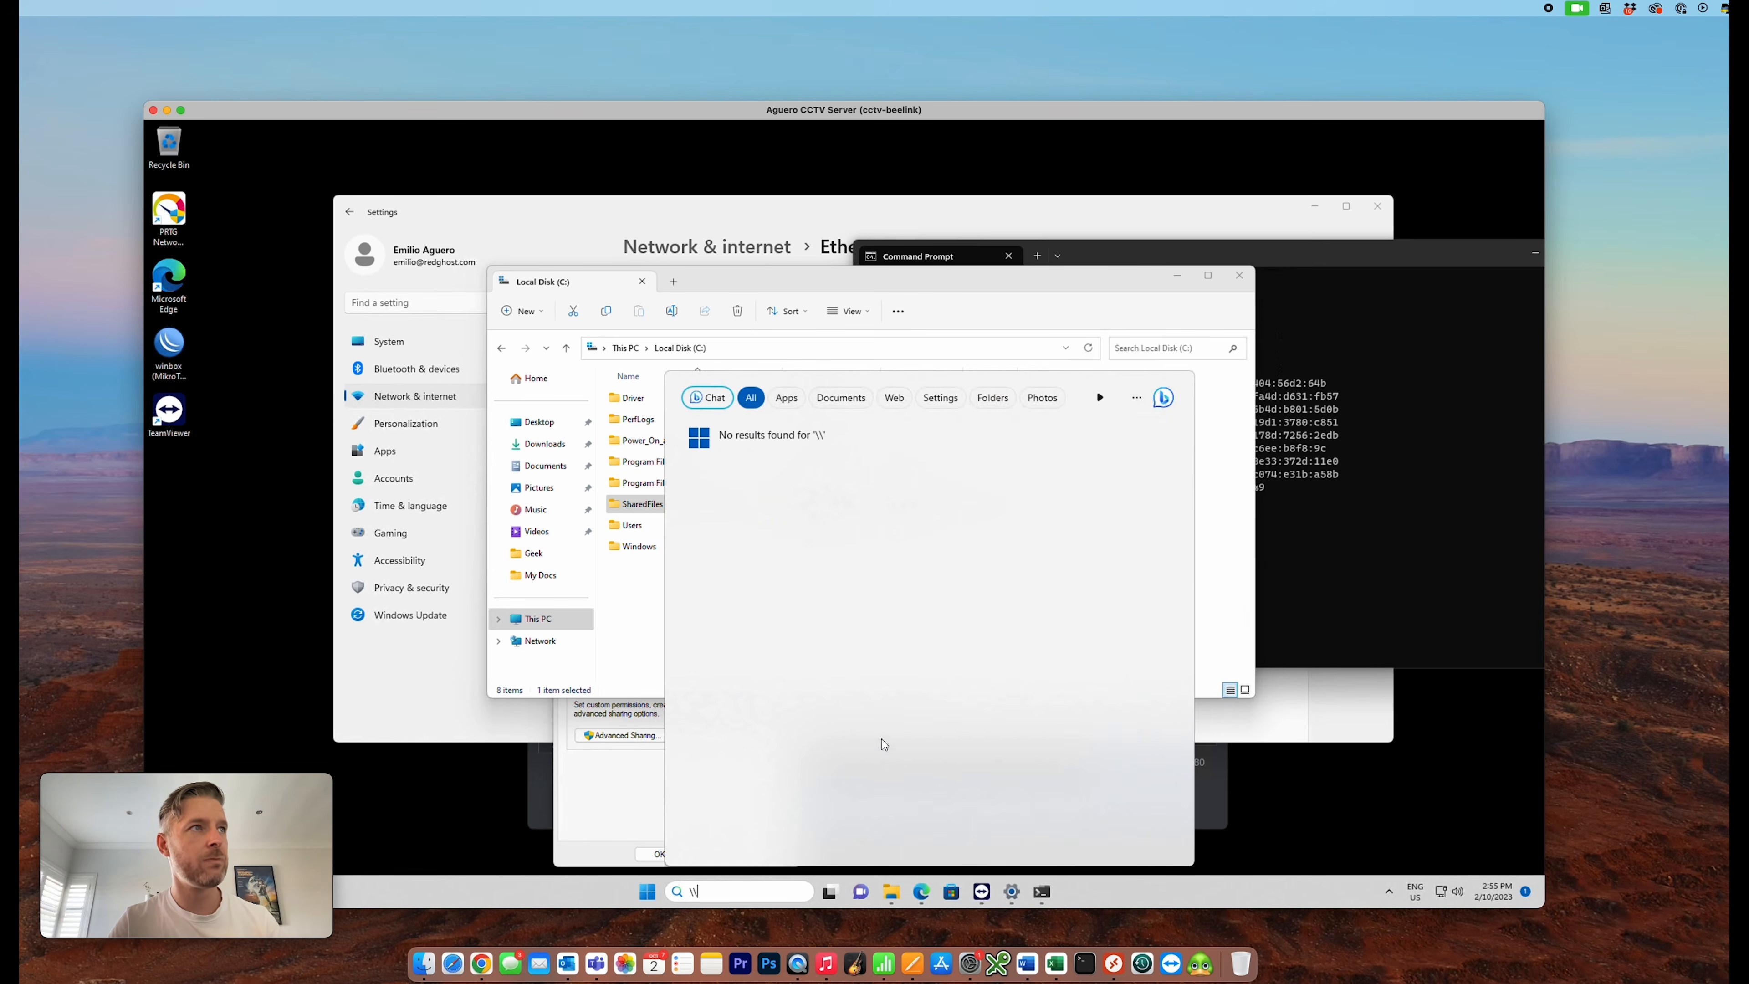
pyautogui.click(762, 288)
# Connect to the Mac's shared folders in File Explorer using the network path \\172.16.1.115
pyautogui.click(736, 347)
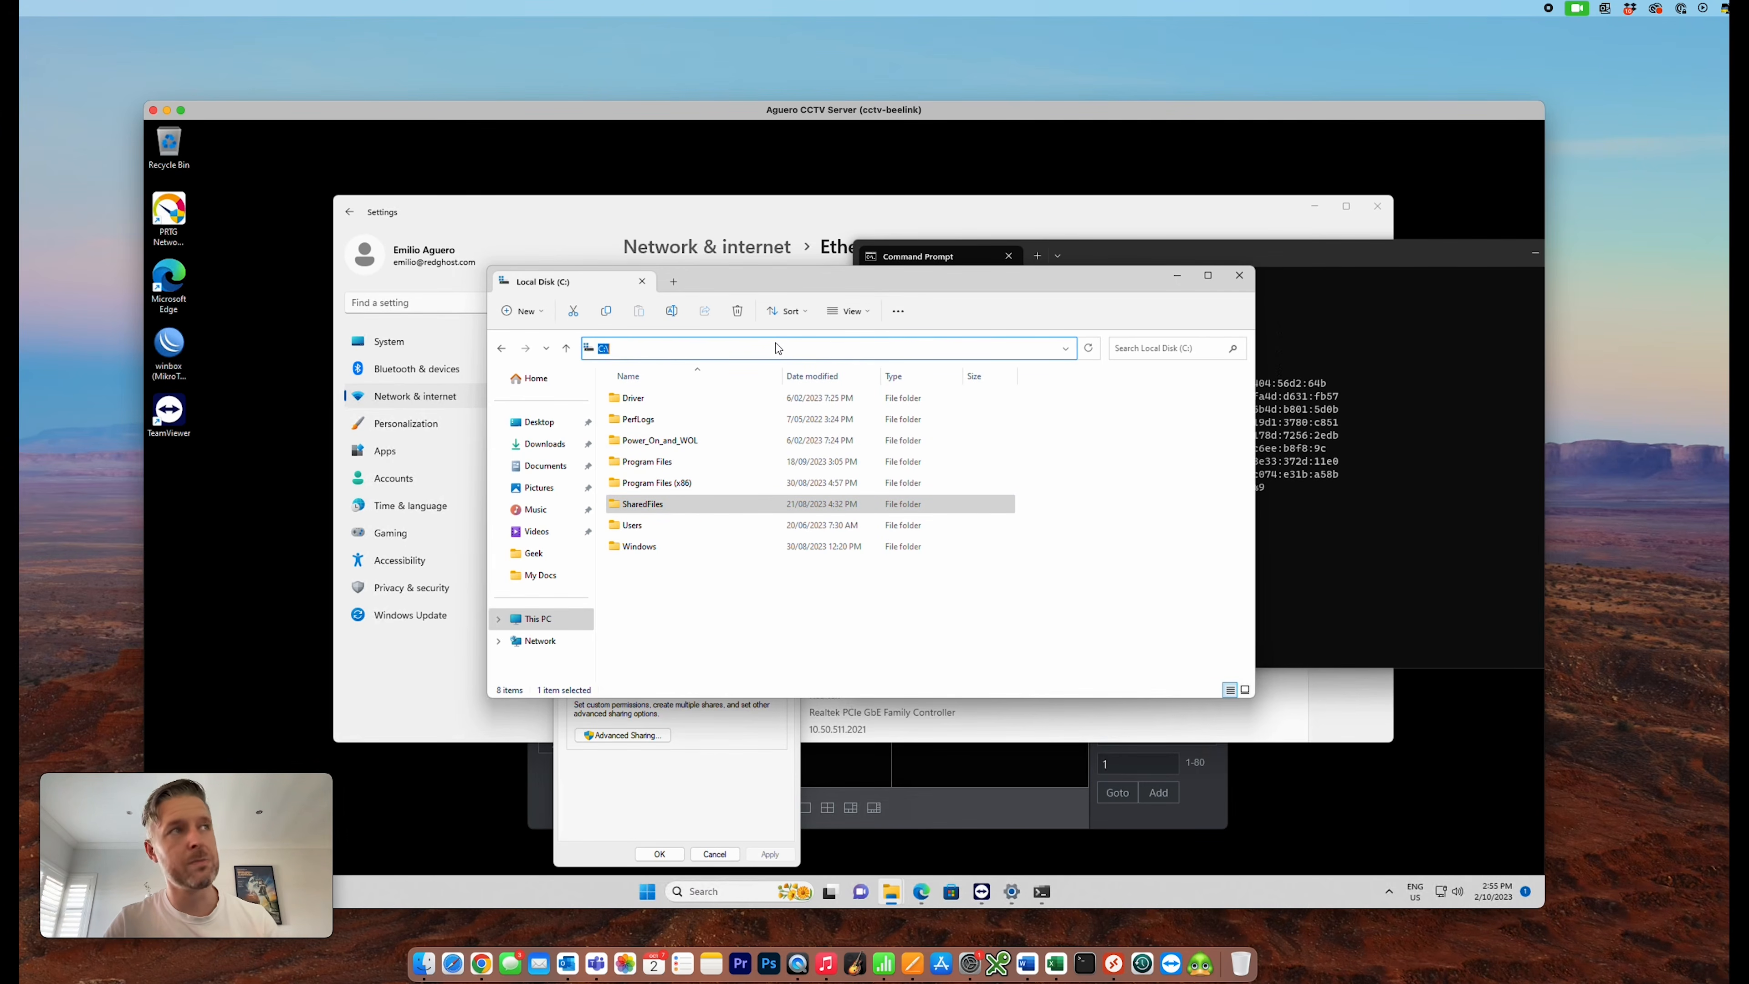
pyautogui.write('\\\\')
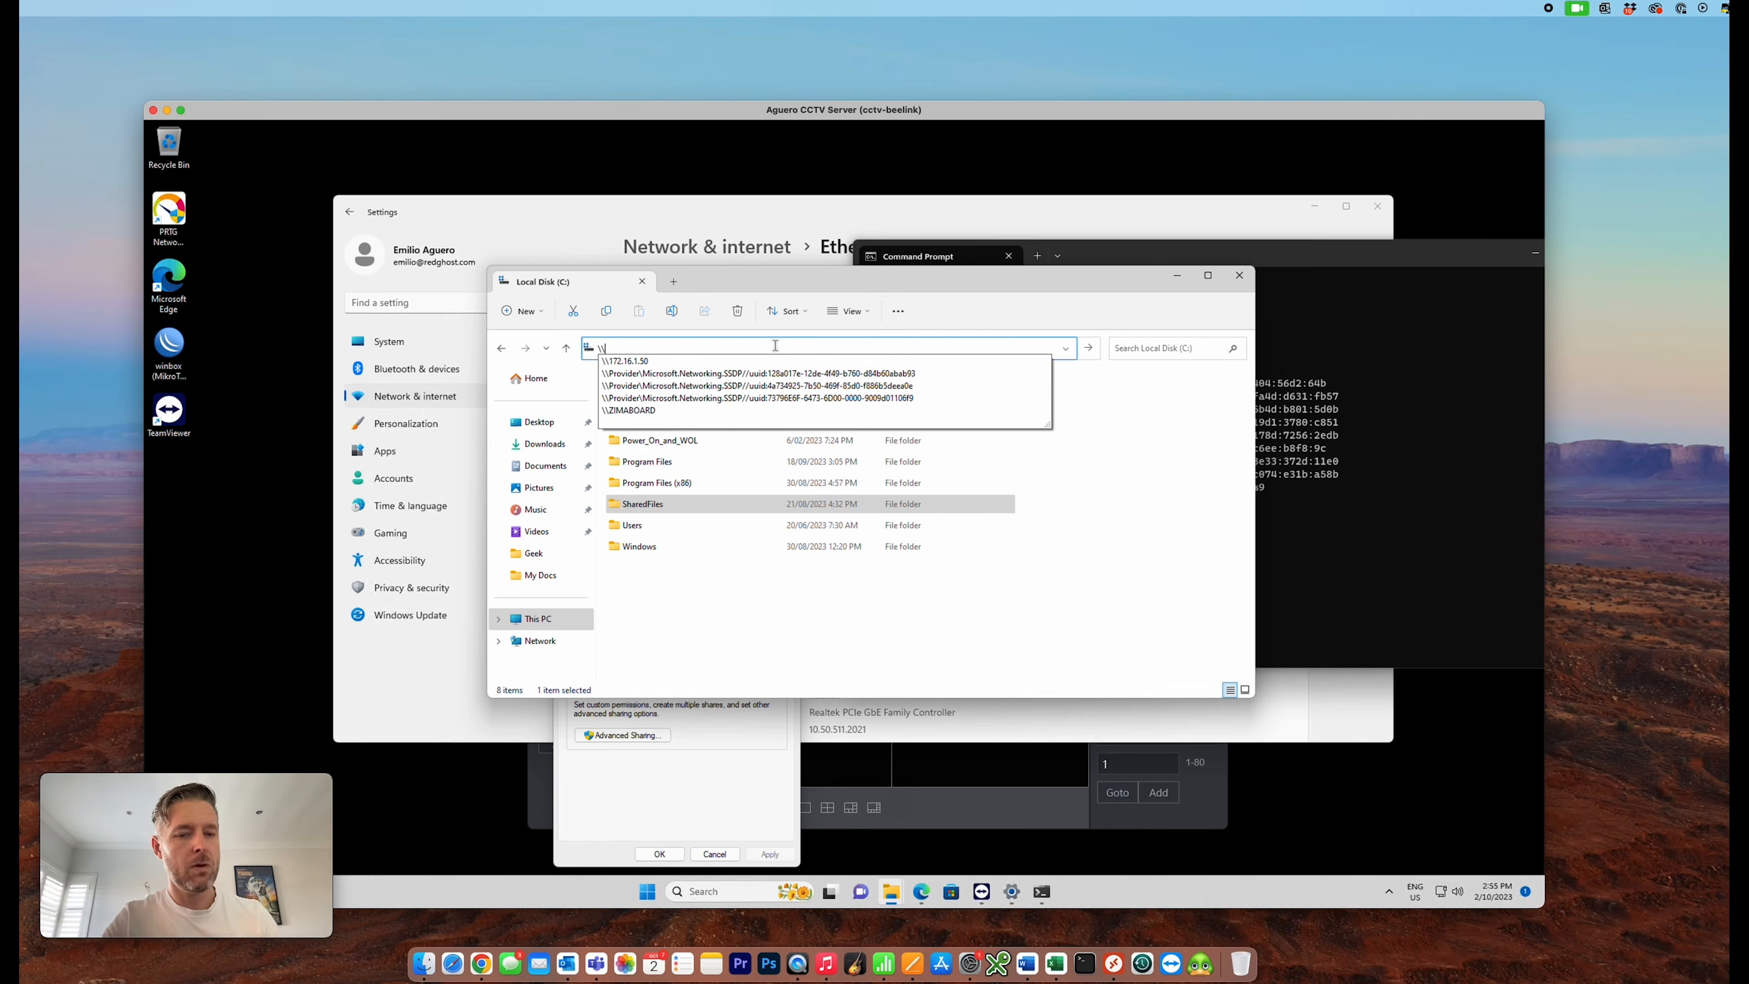
pyautogui.write('172.16.1.115')
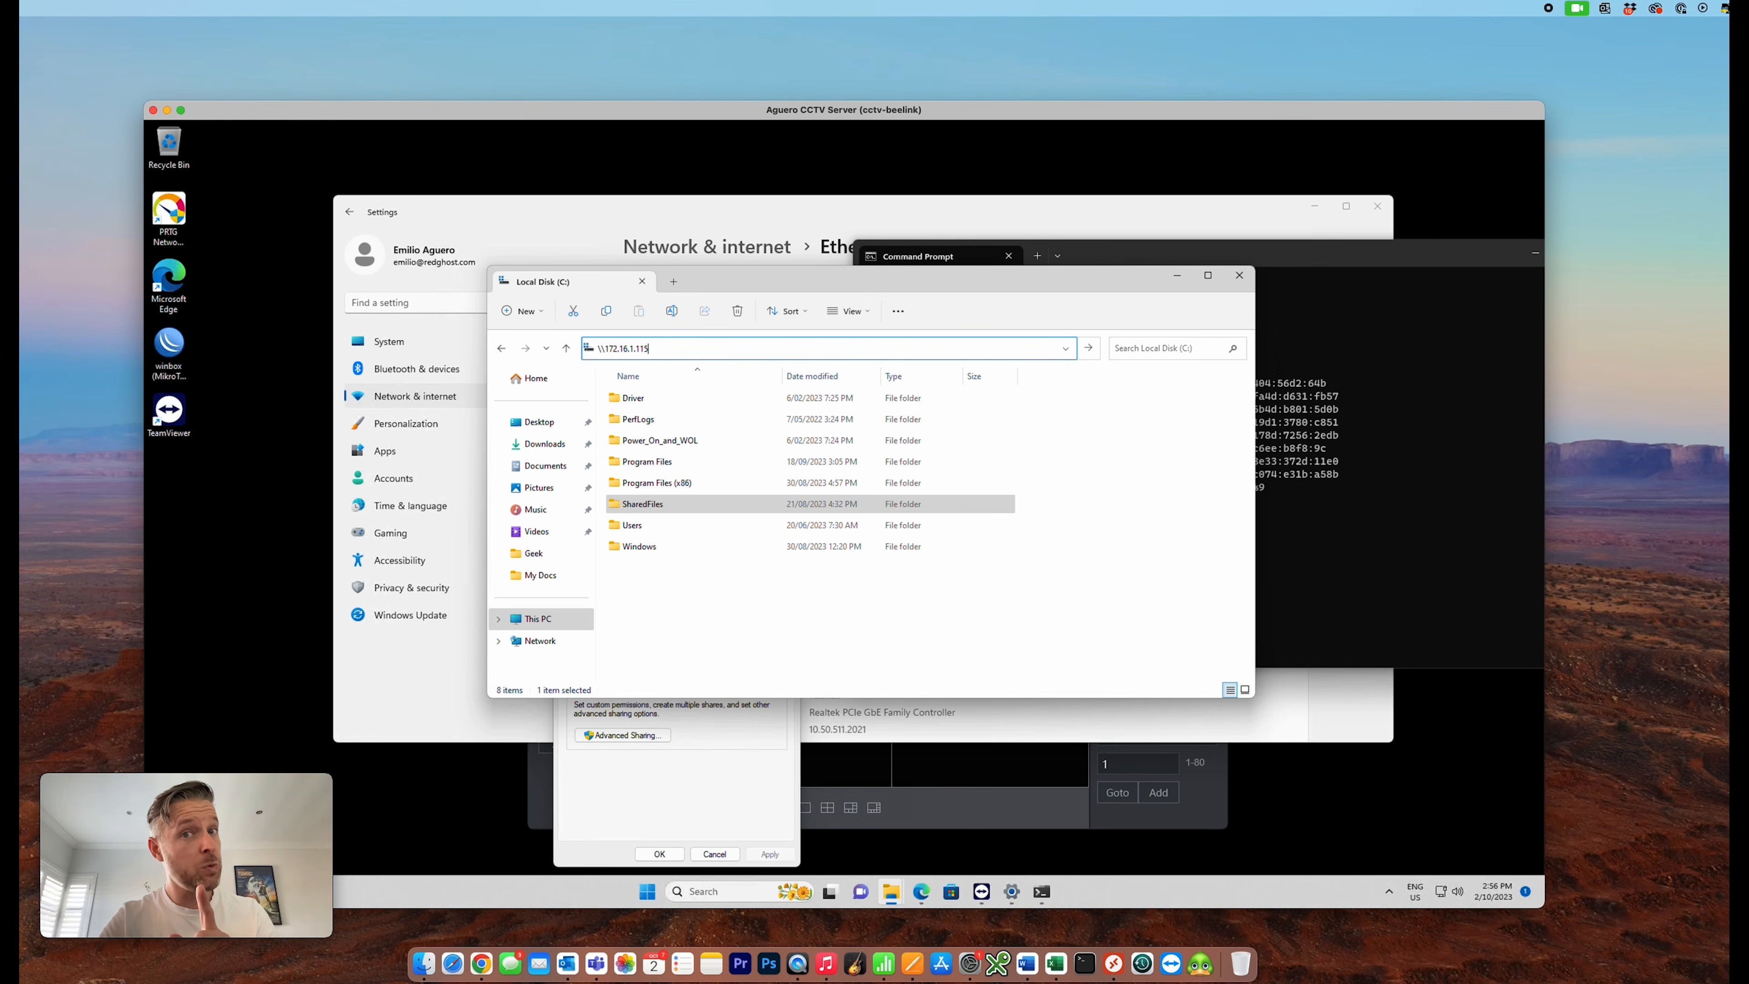
pyautogui.press('Return')
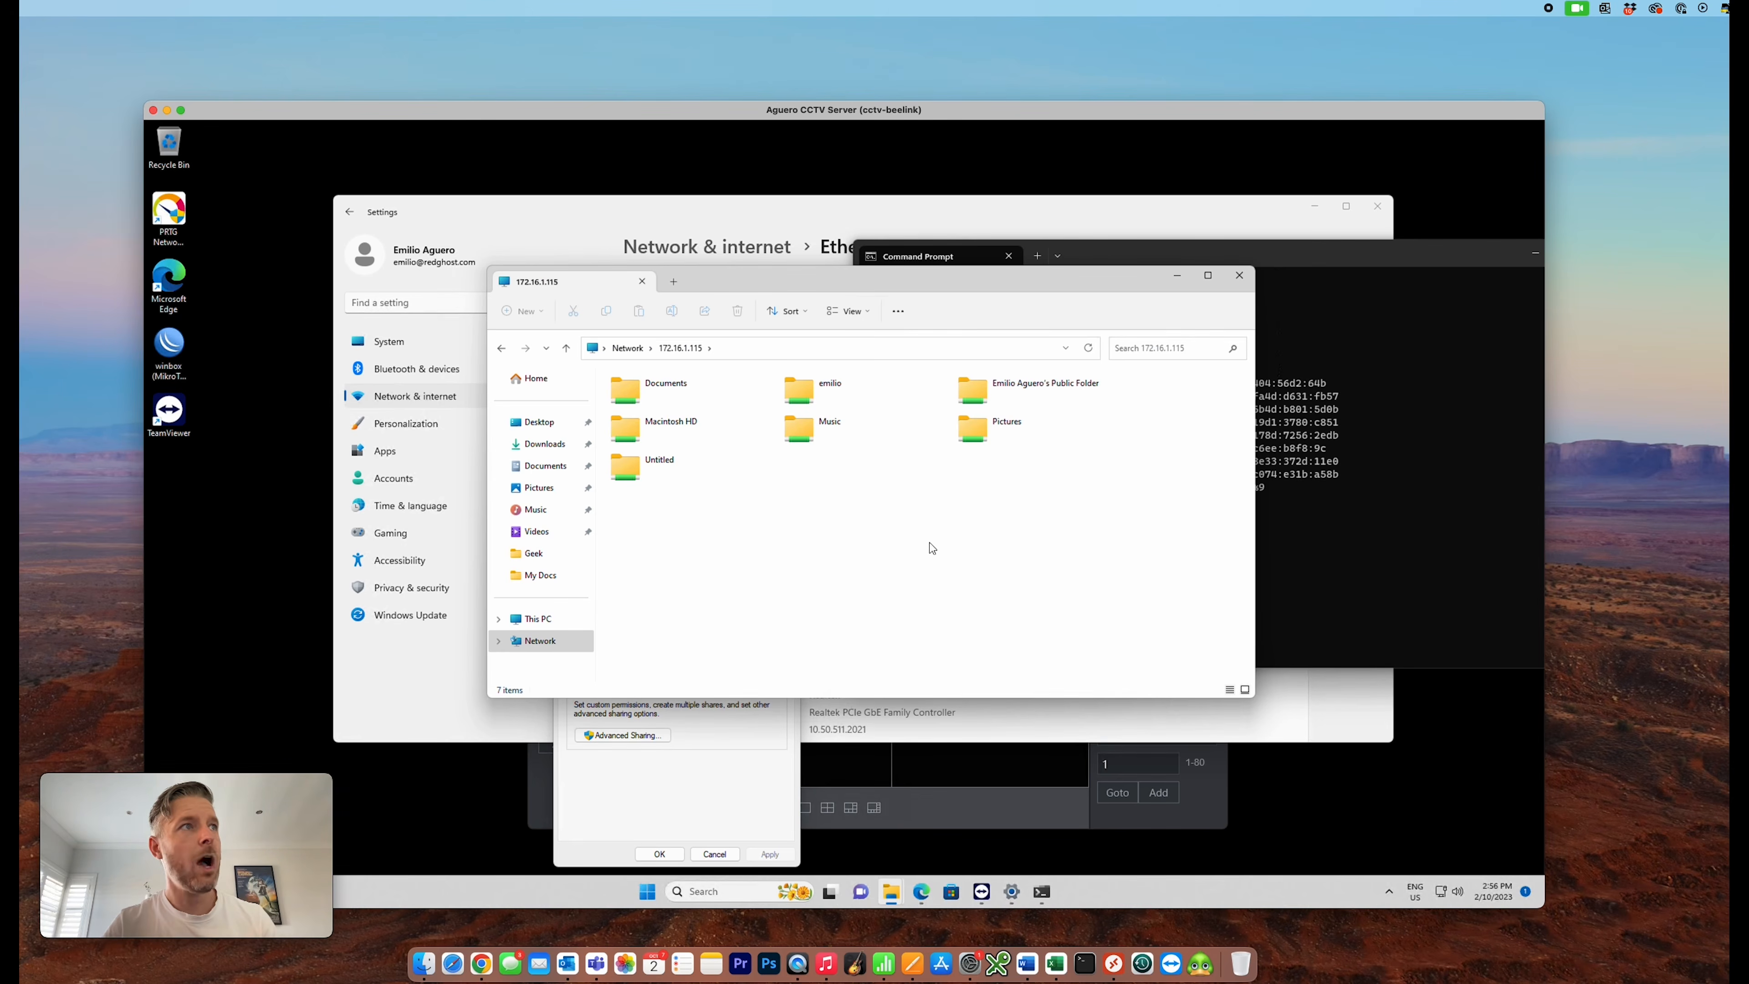
# Open the Mac's shared Music folder in File Explorer and the same folder in the Mac's Finder to compare their contents
pyautogui.doubleClick(804, 433)
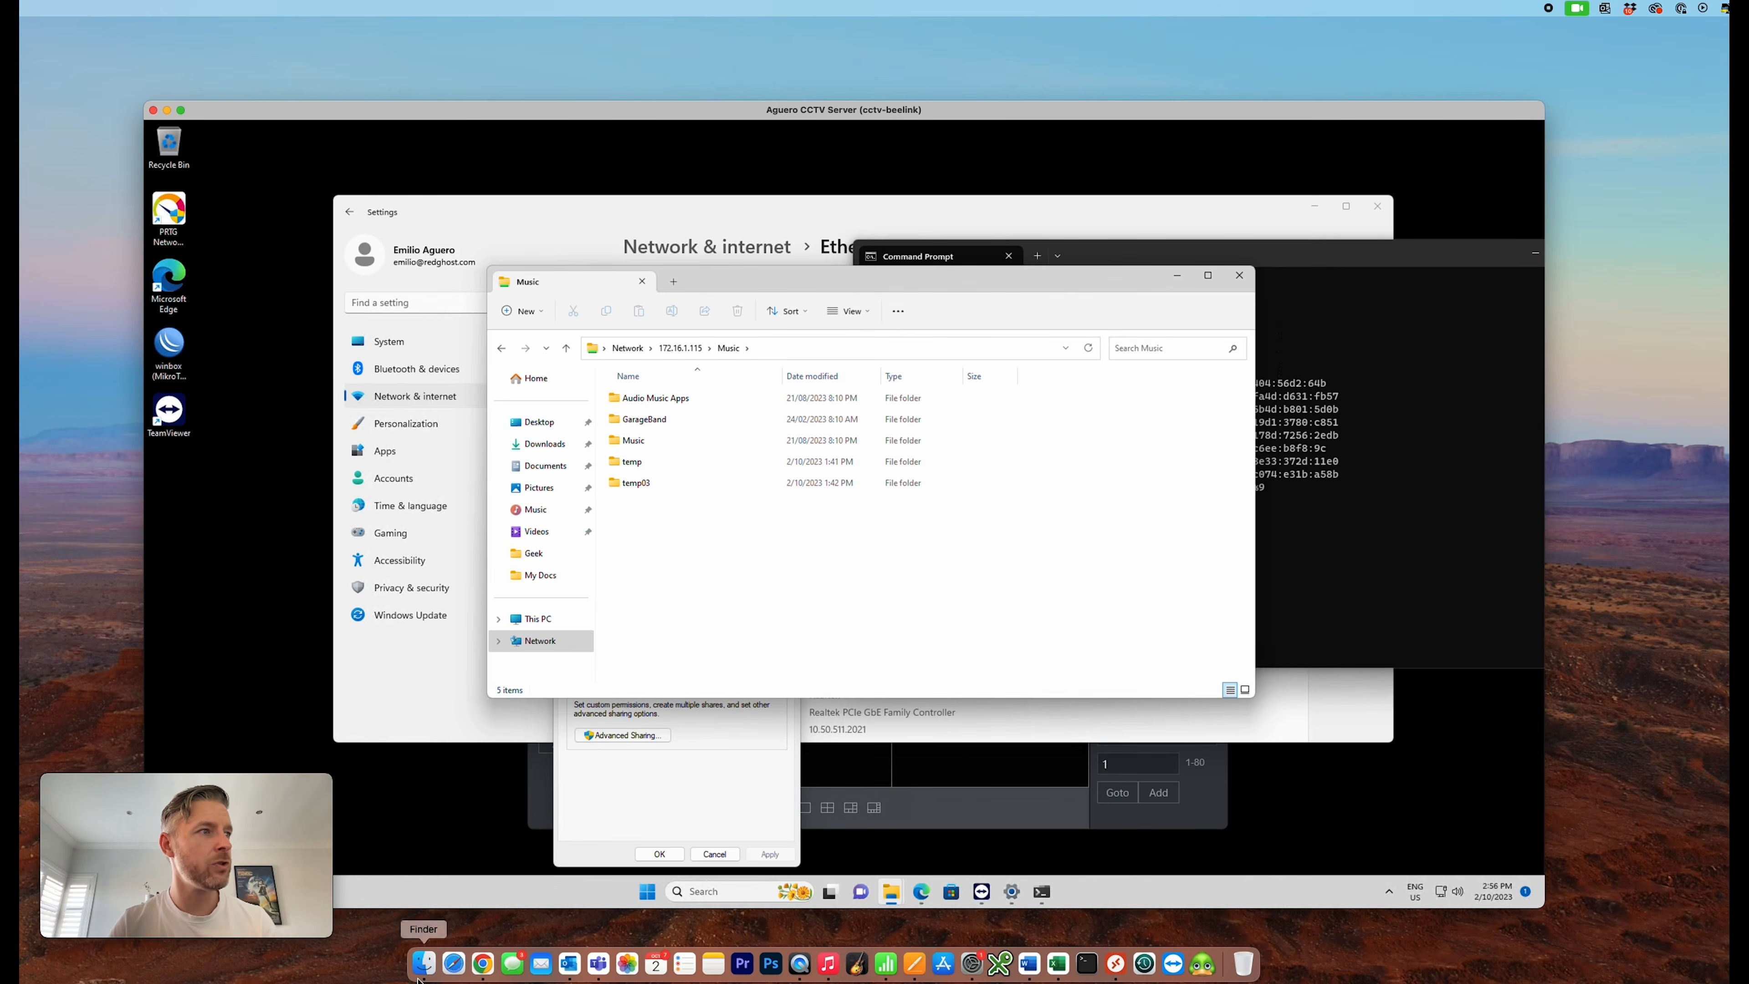
pyautogui.click(424, 963)
pyautogui.scroll(3, 588, 313)
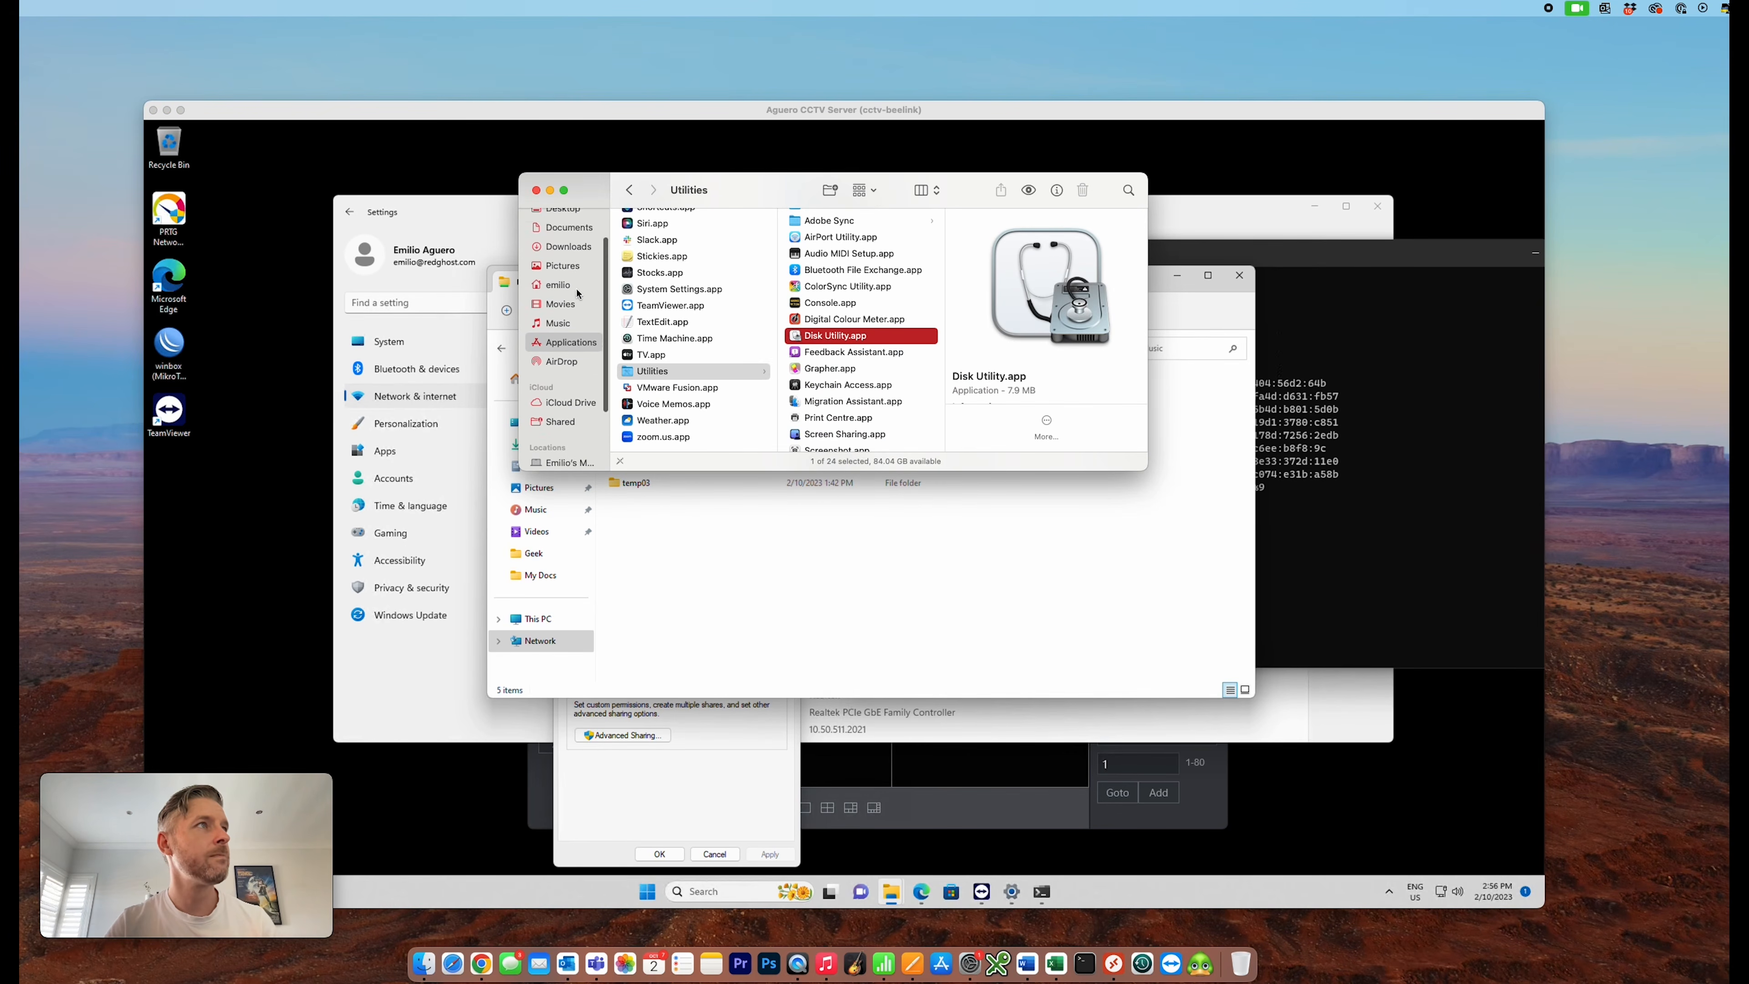
pyautogui.click(561, 360)
pyautogui.moveTo(582, 185); pyautogui.dragTo(785, 71)
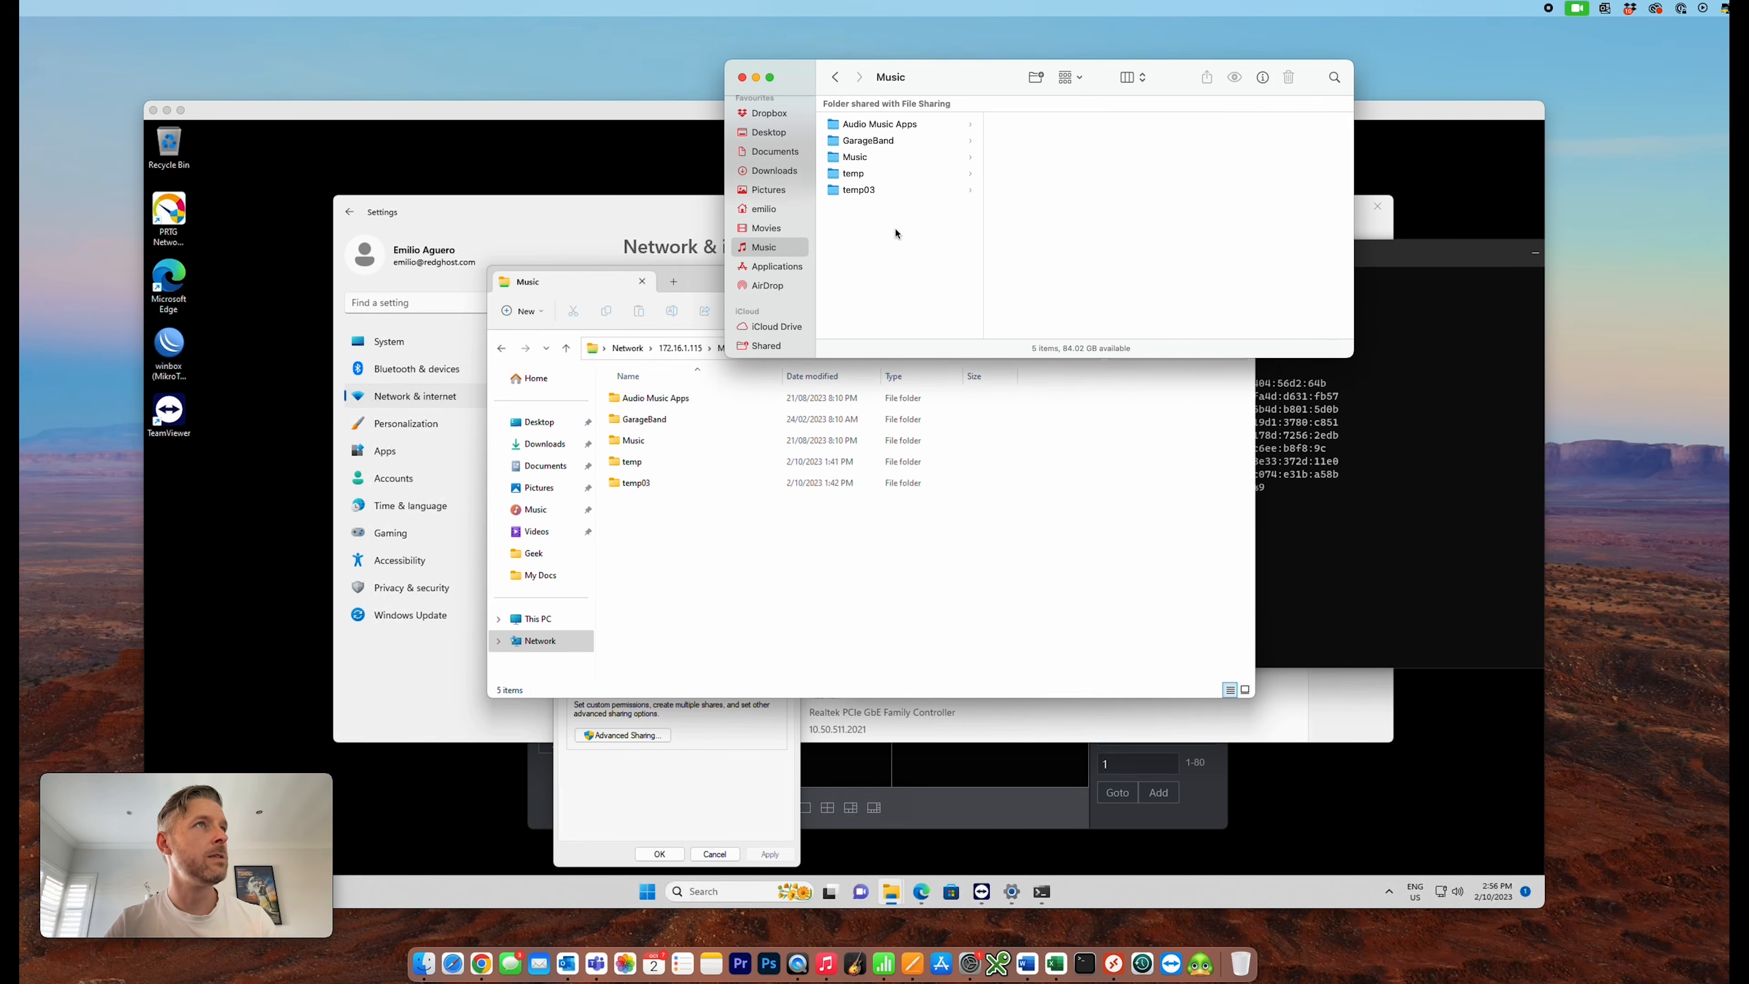
# From the Windows PC, create a folder named thiswasmadeonwindows in the Mac's Music share, and open it in the Mac's Finder
pyautogui.click(597, 285)
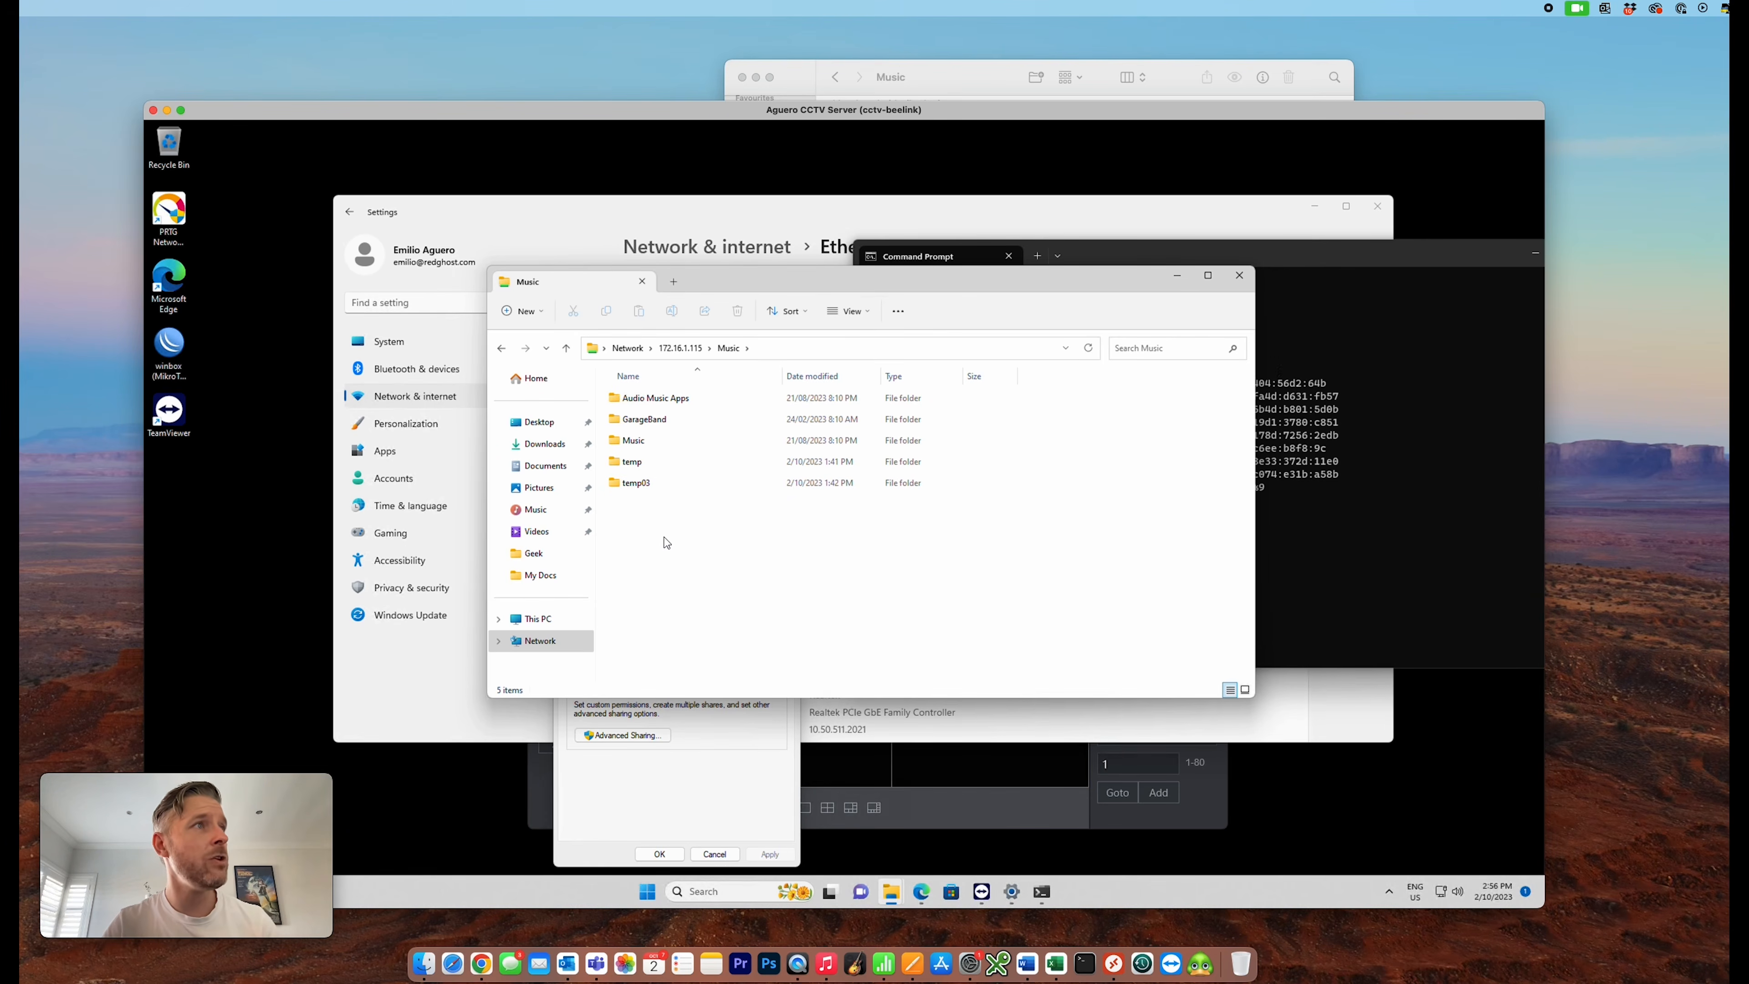
pyautogui.rightClick(648, 547)
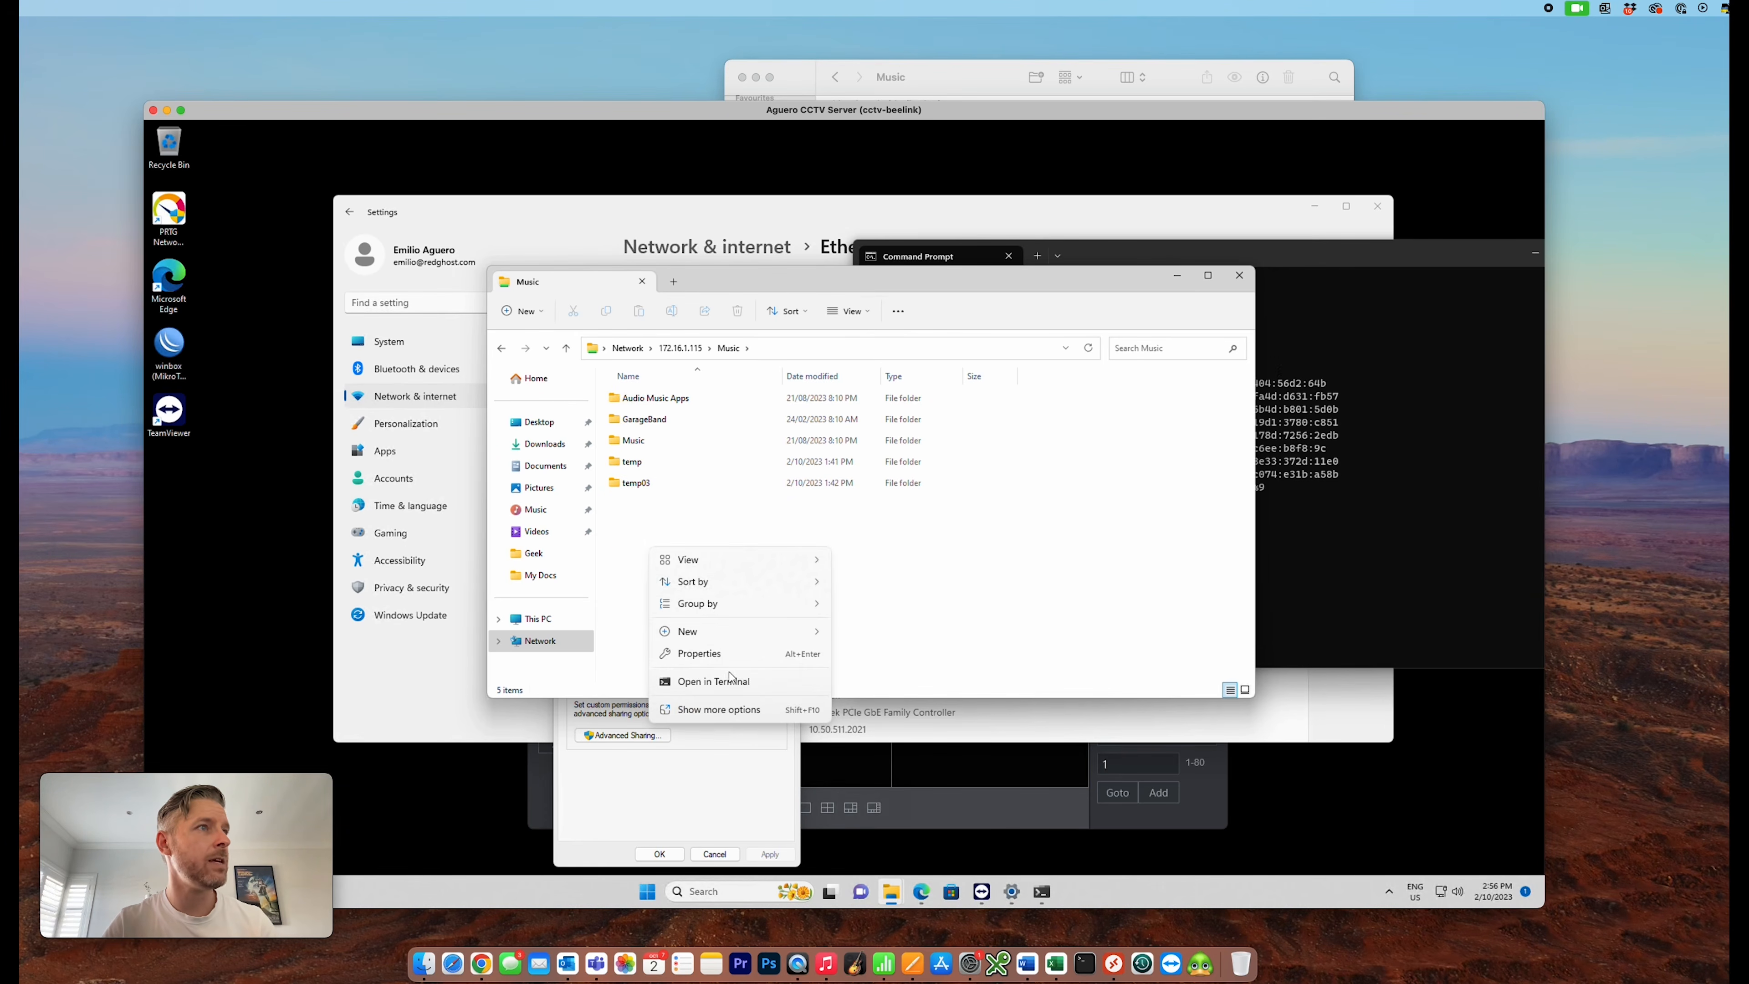
pyautogui.moveTo(716, 634)
pyautogui.click(868, 632)
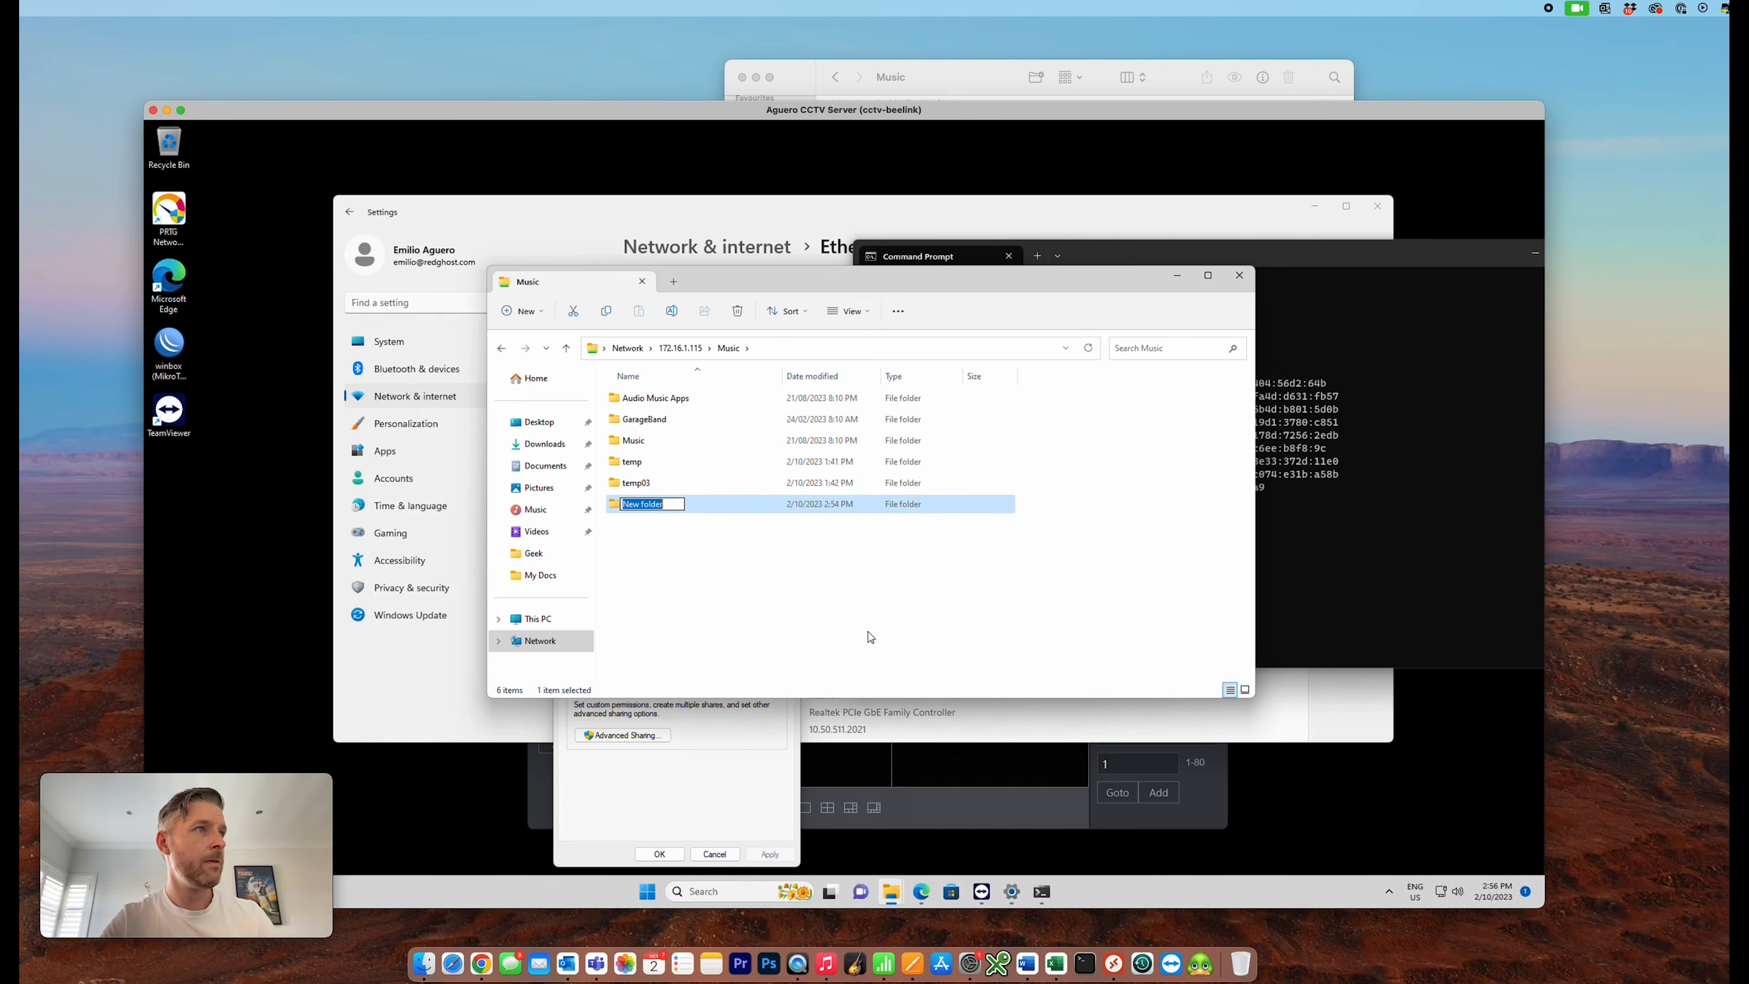
pyautogui.write('thiswasmade')
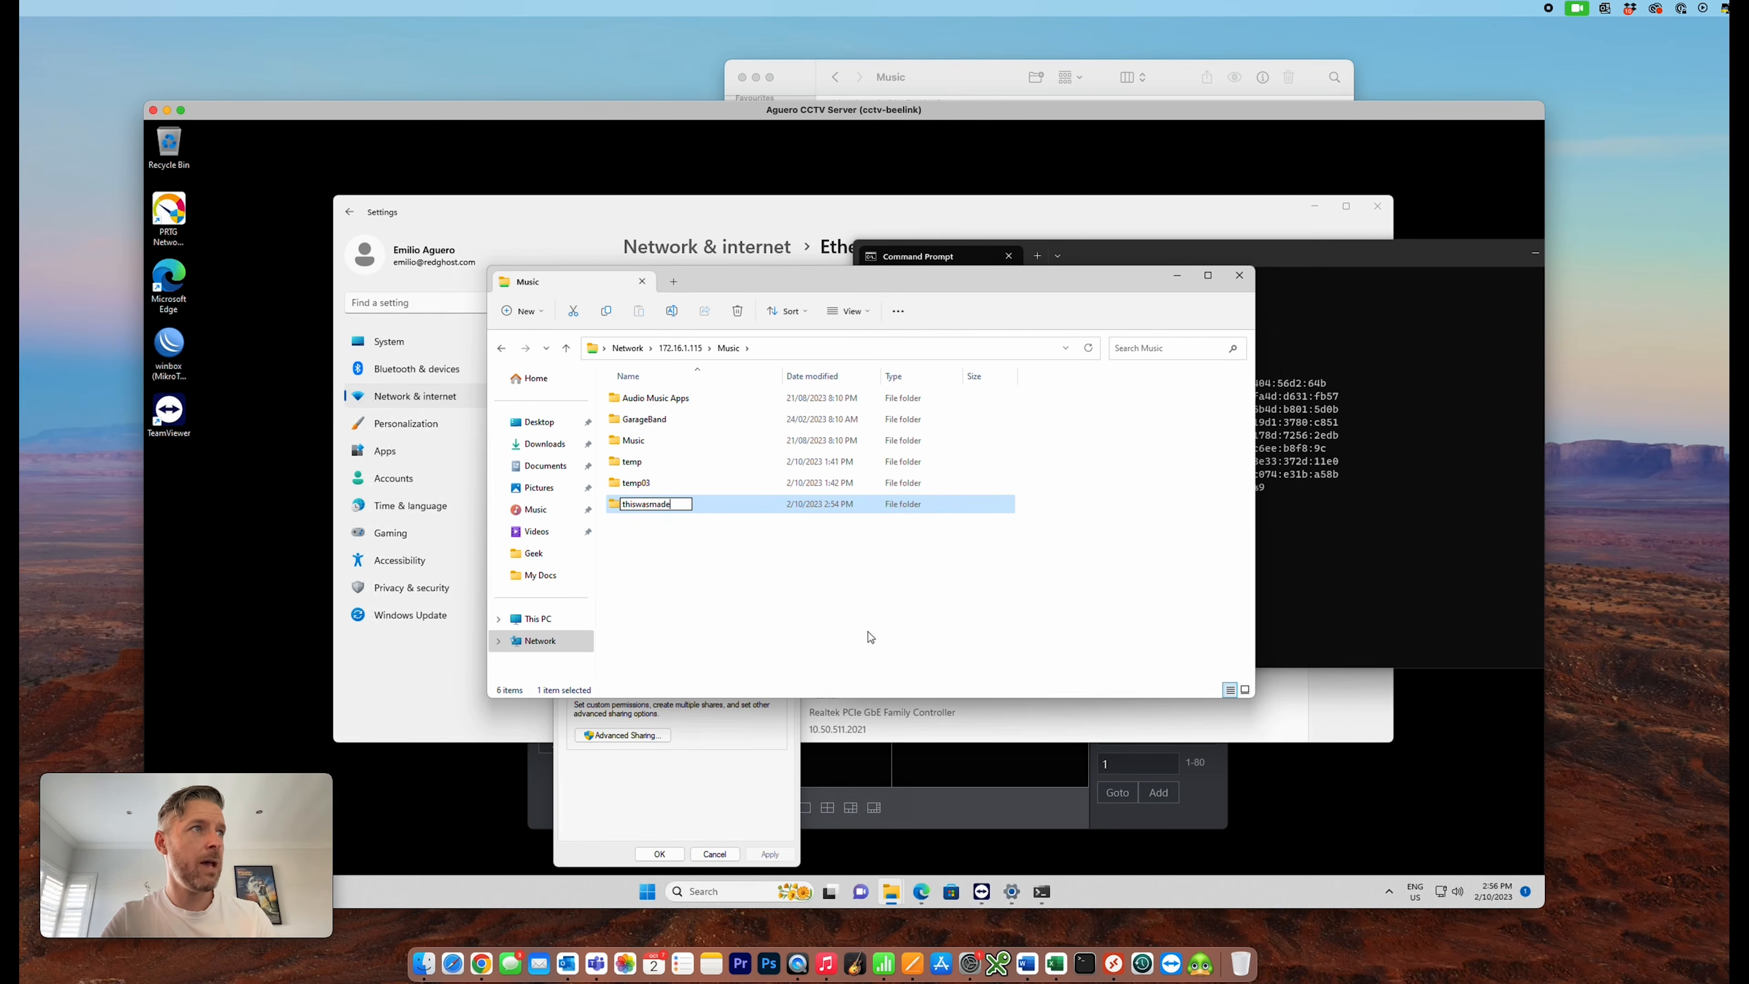
pyautogui.write('onwind')
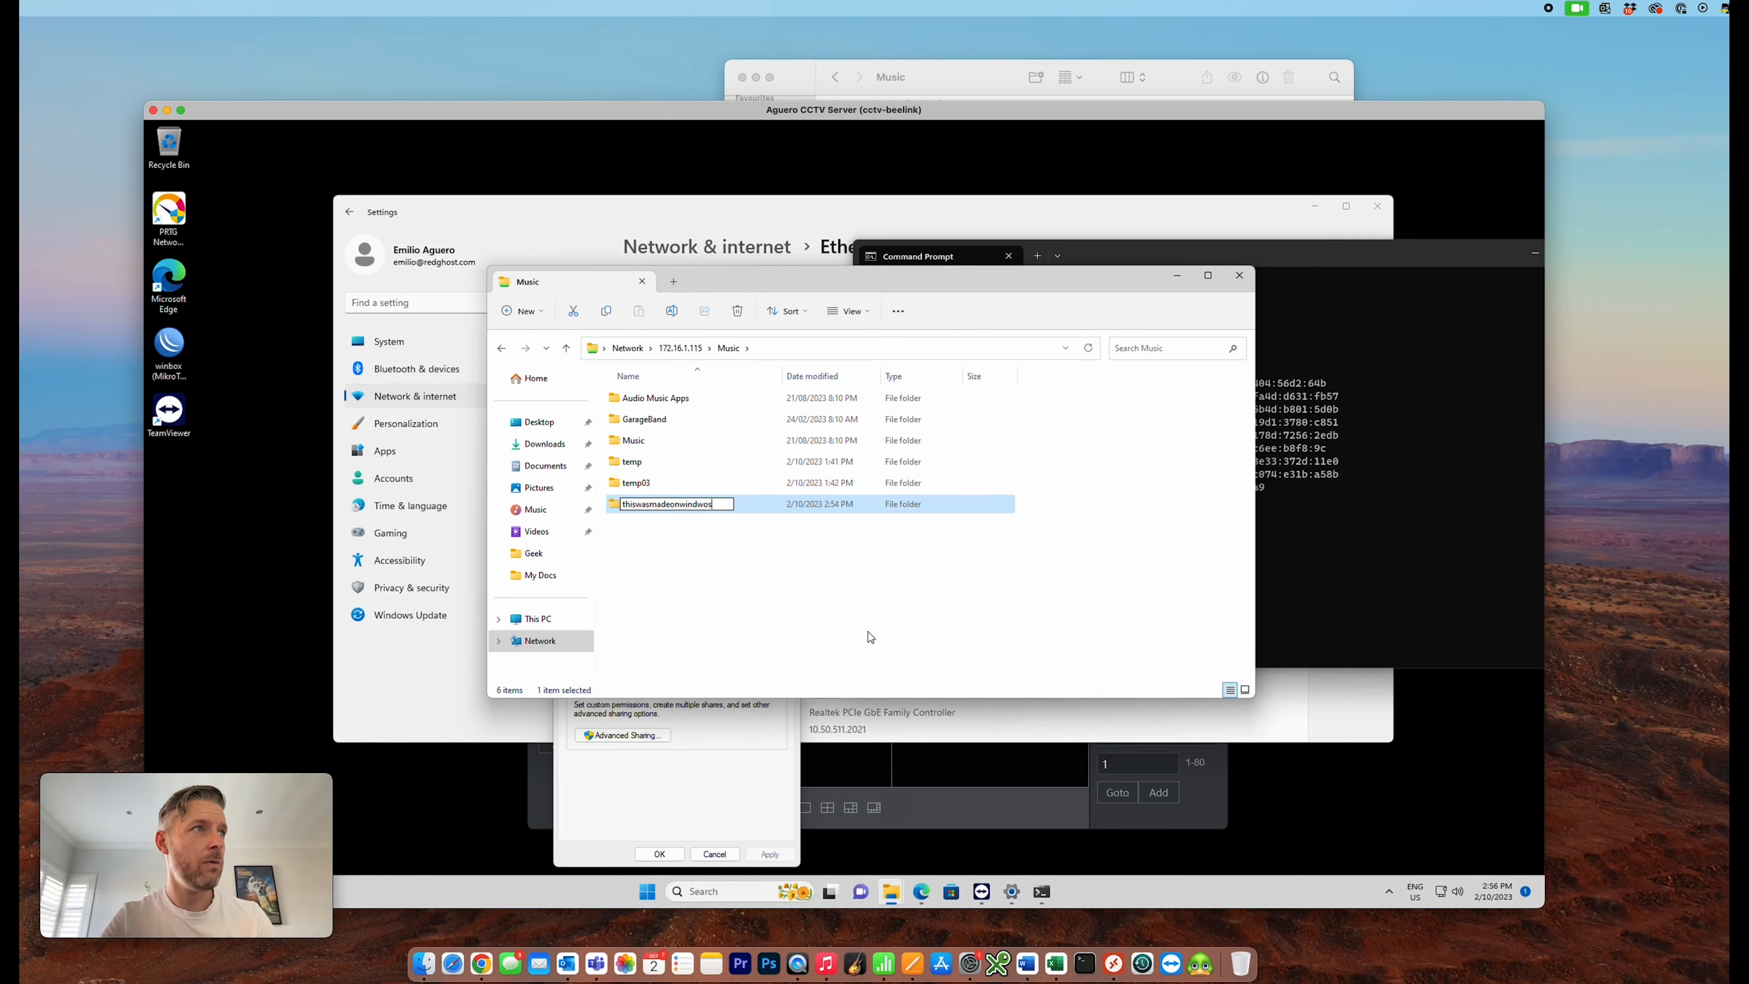
pyautogui.write('ows')
pyautogui.click(868, 631)
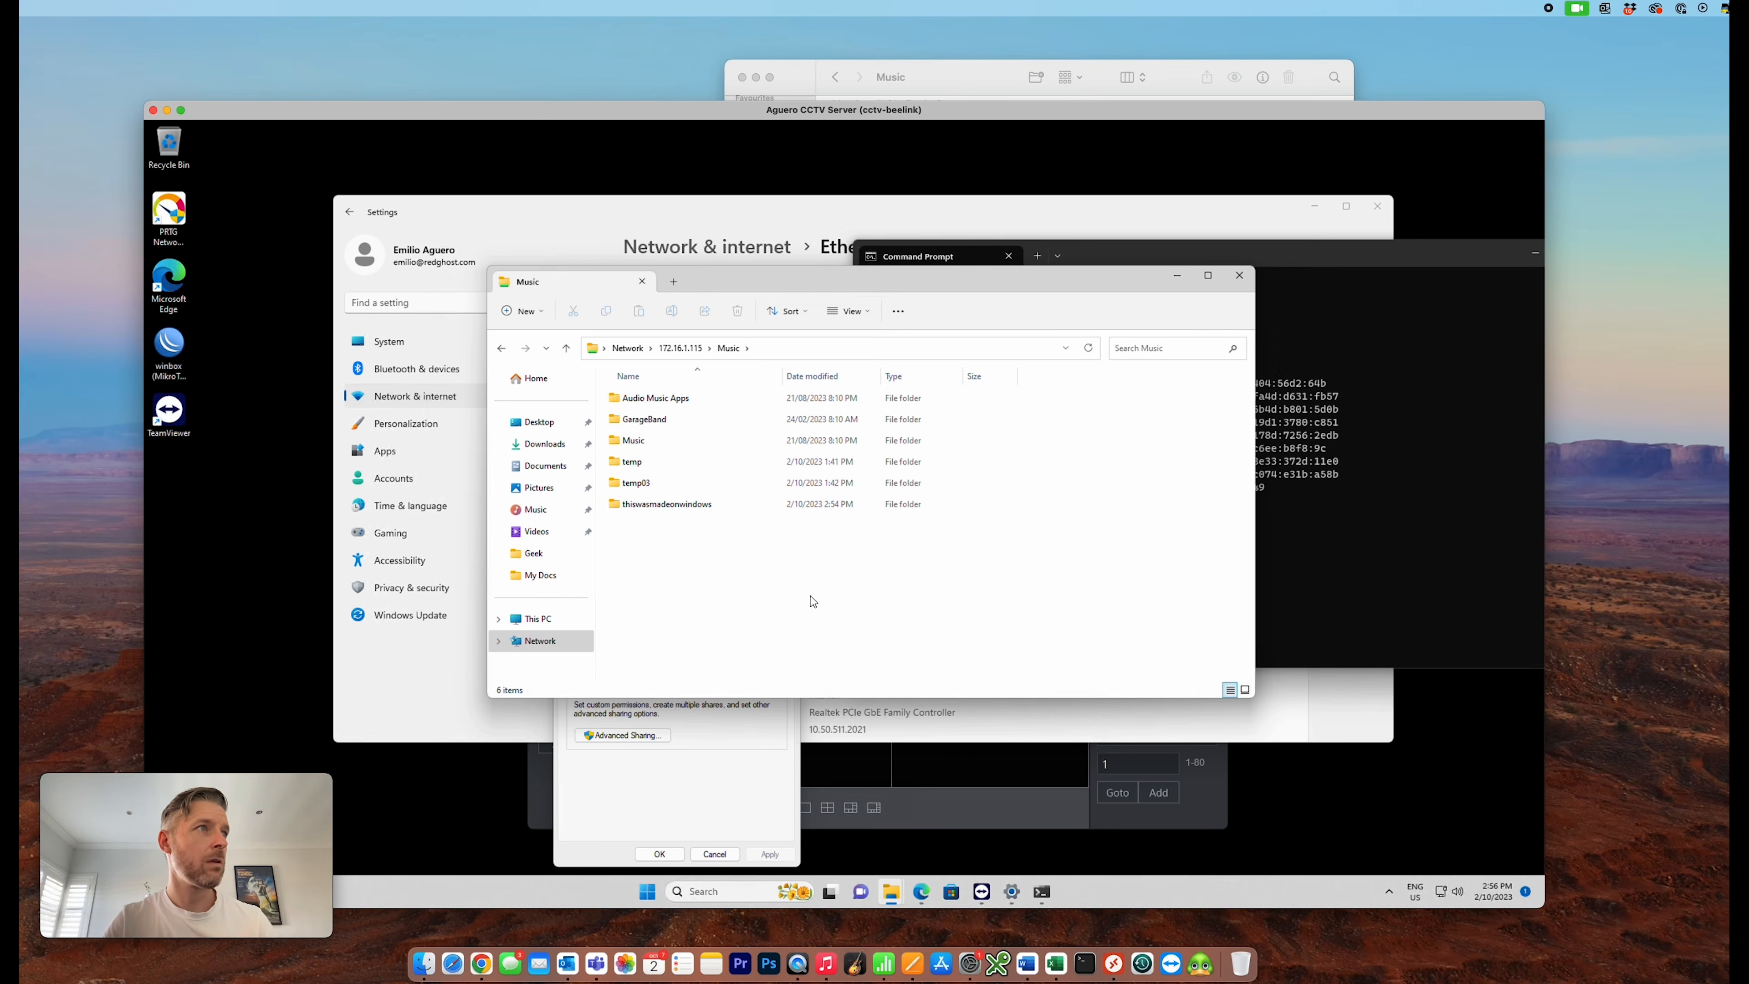
pyautogui.click(973, 84)
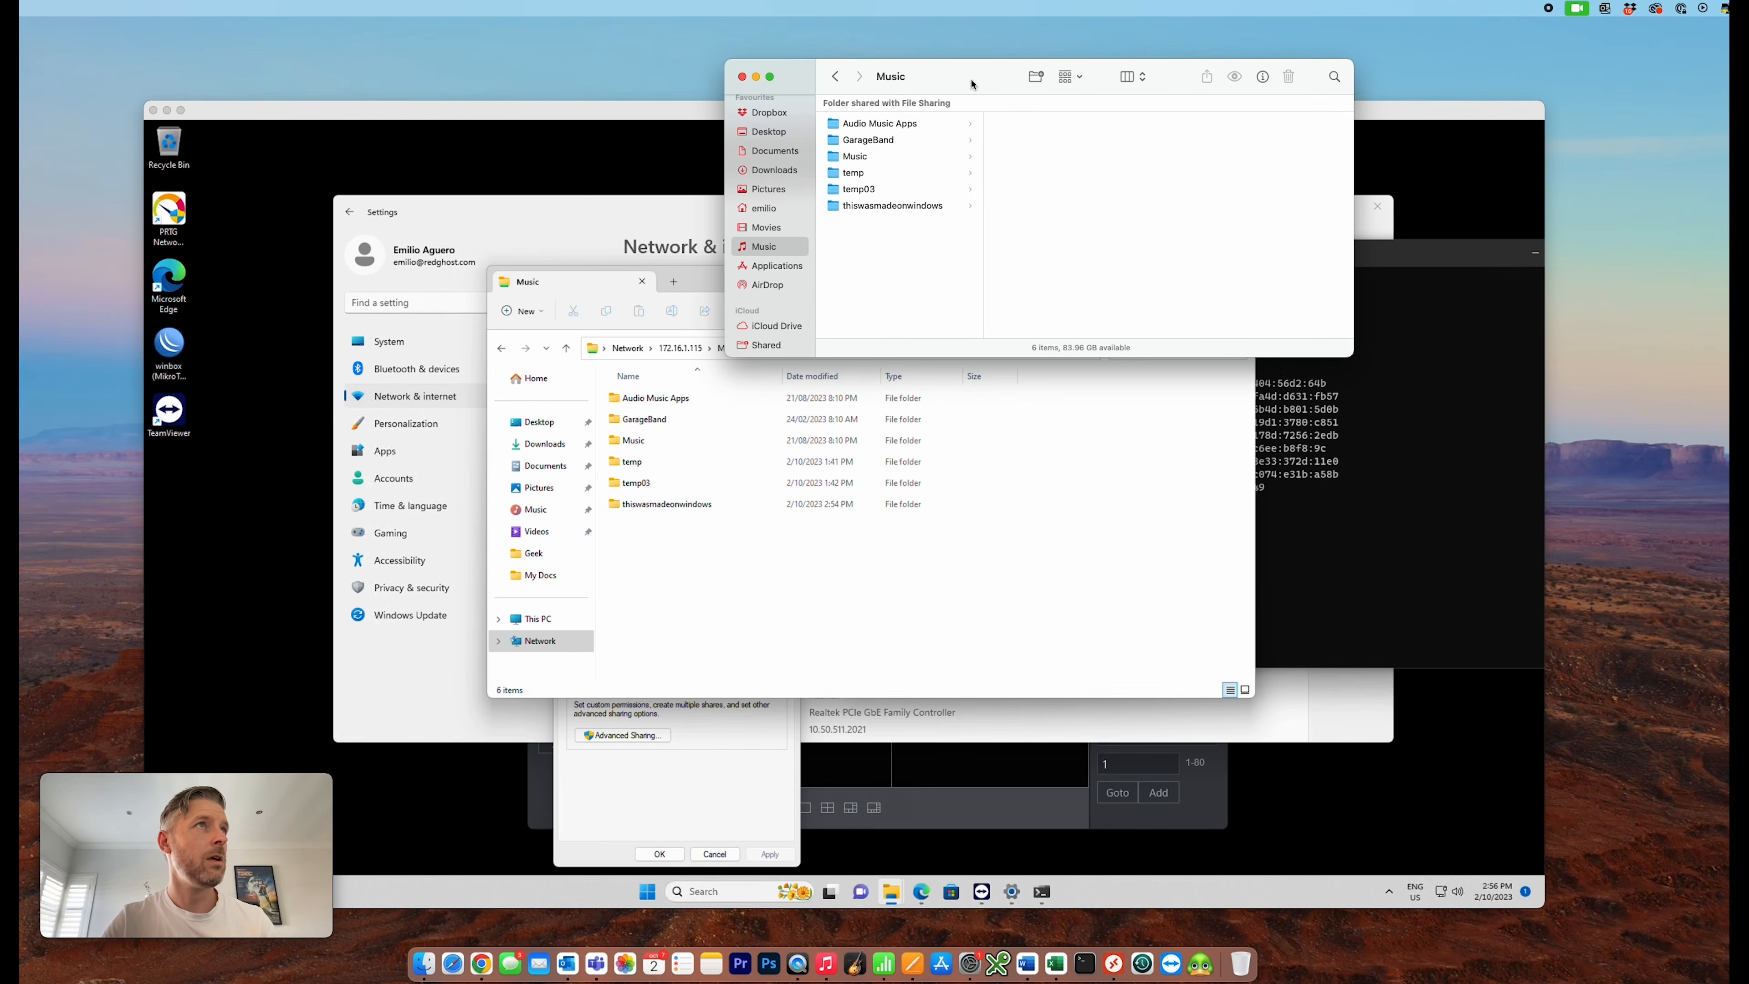
pyautogui.click(869, 209)
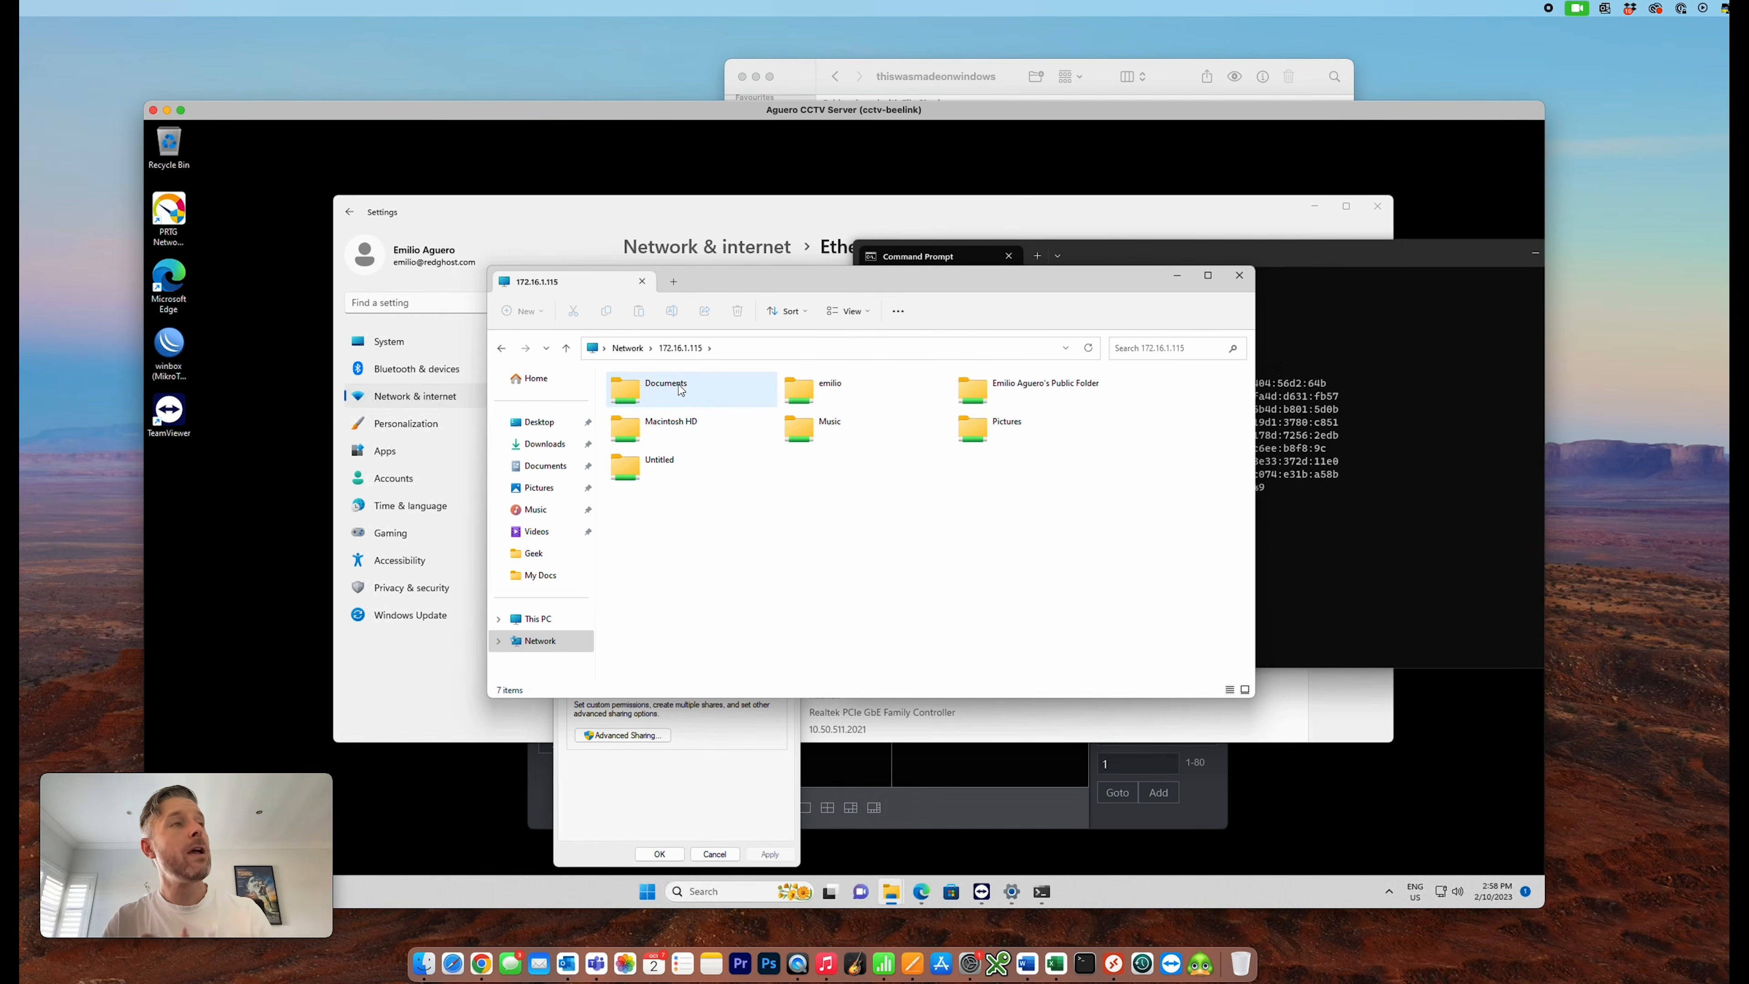
# Map the network folder \\172.16.1.115\Music as drive M: on the Windows PC and open the mapped drive
pyautogui.click(754, 350)
pyautogui.press('Escape')
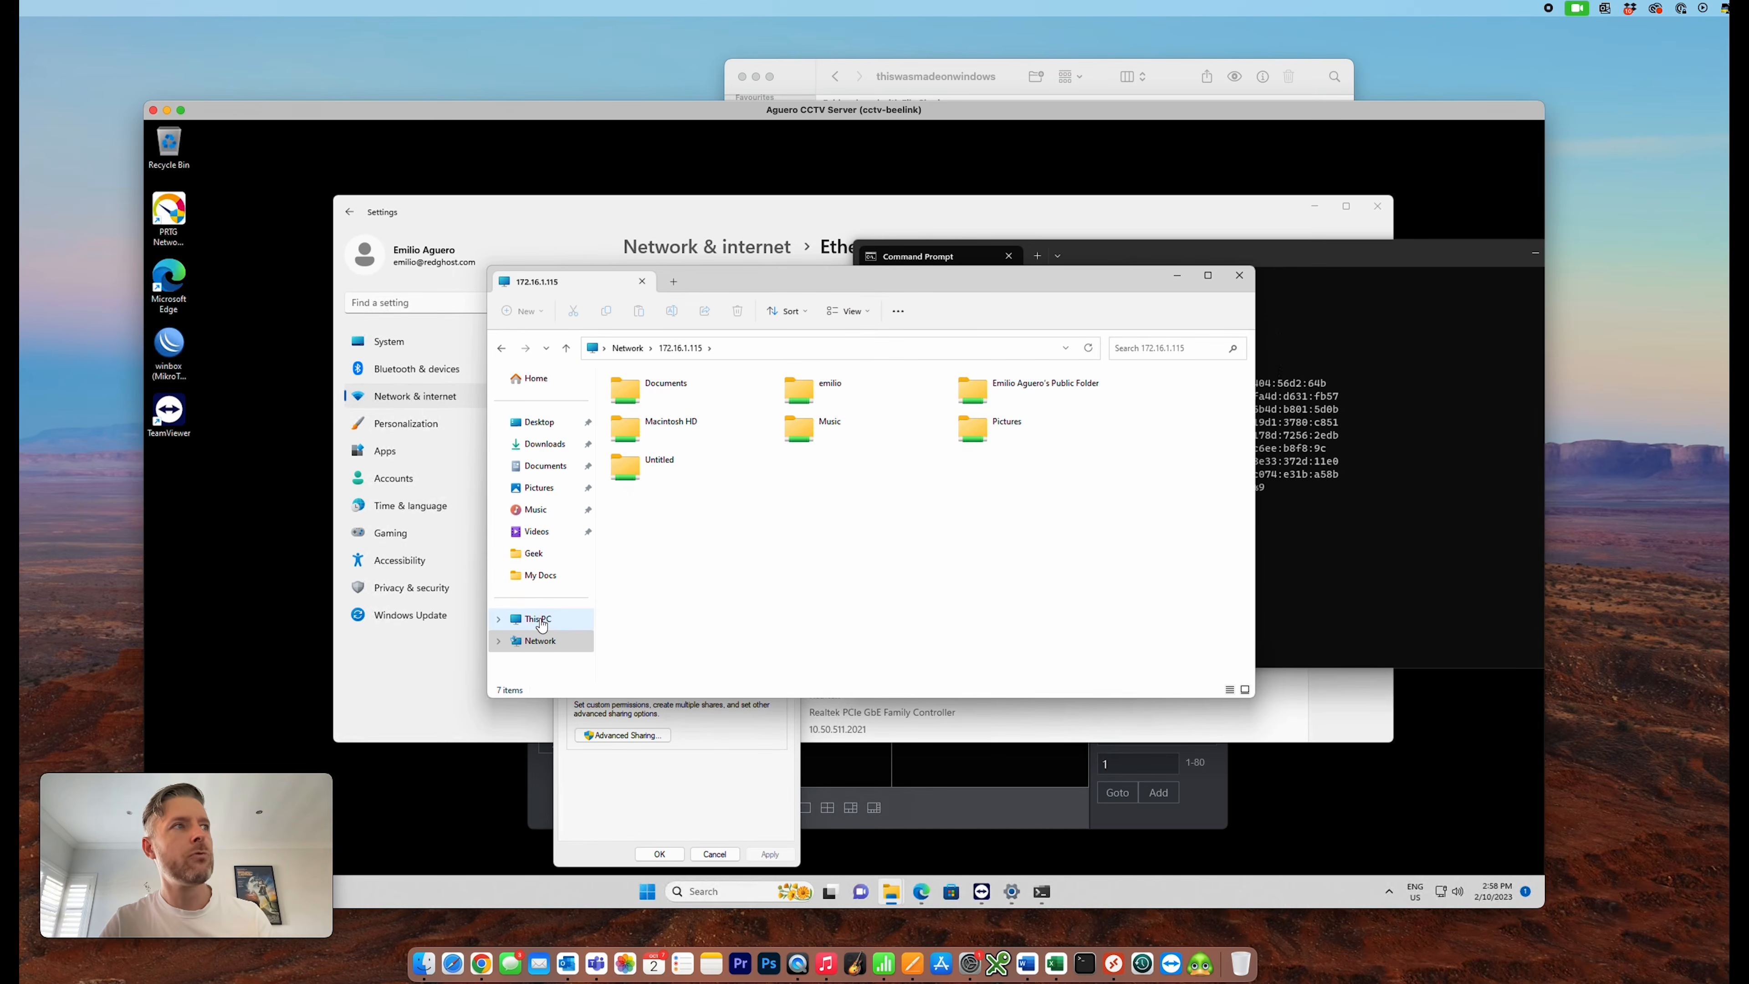
pyautogui.rightClick(536, 637)
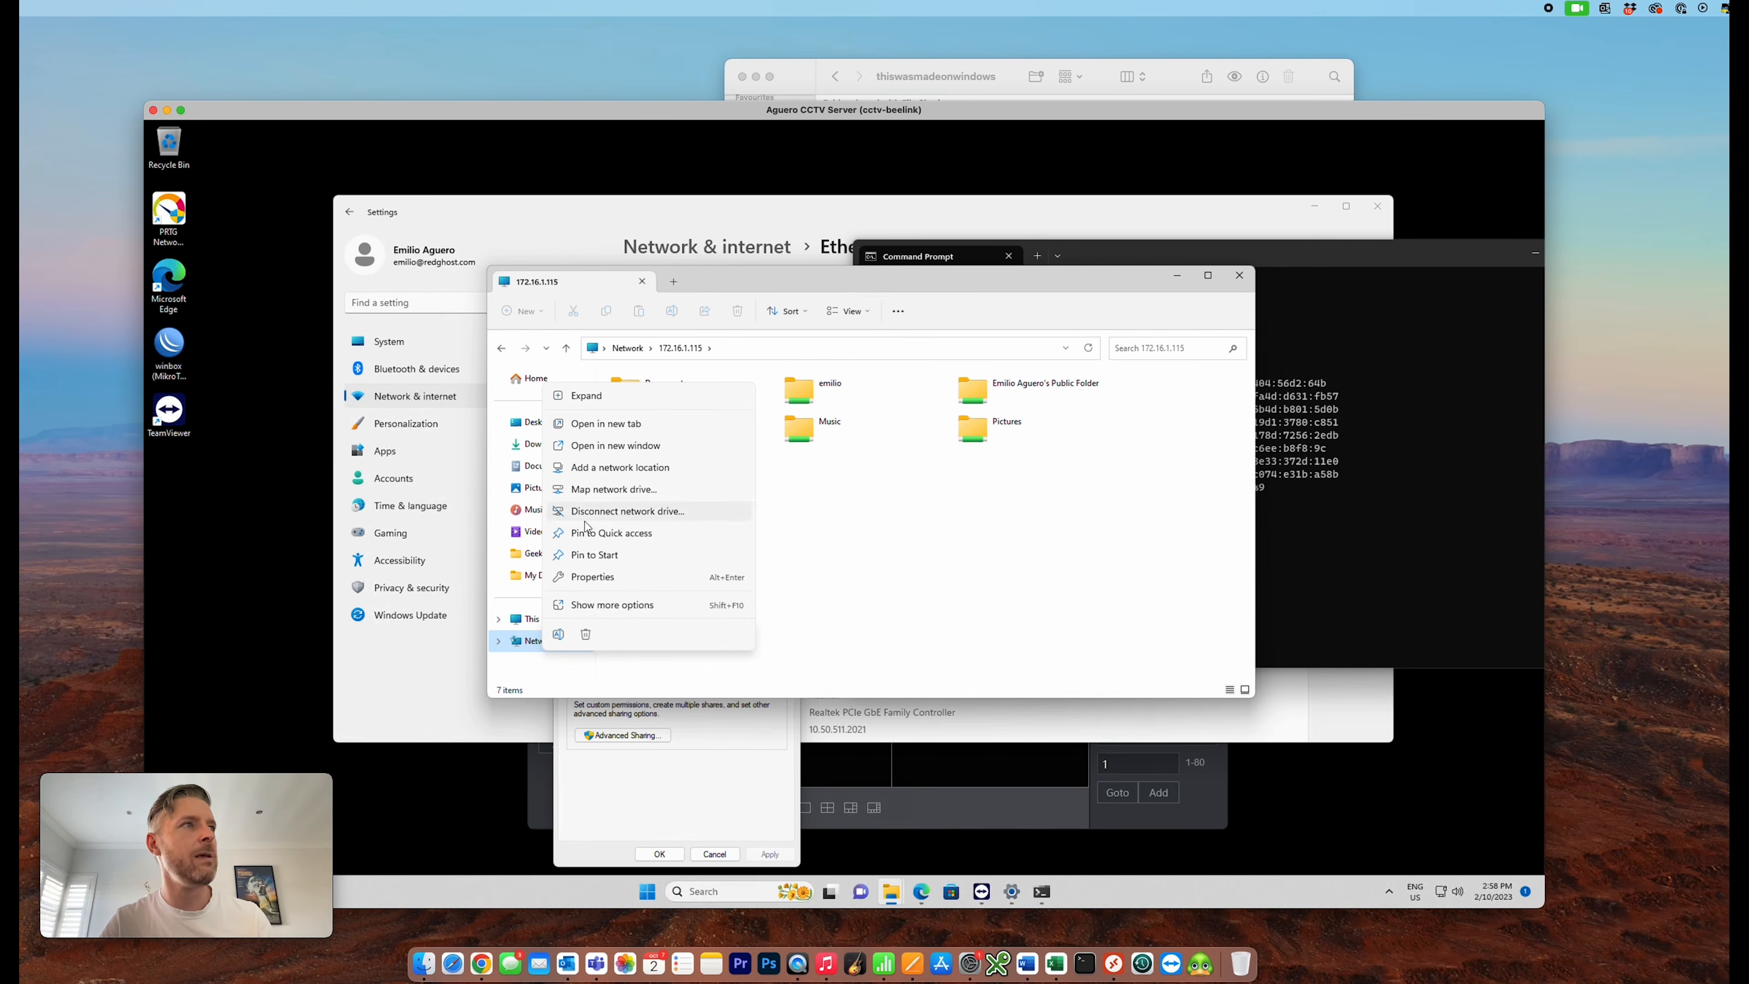
pyautogui.click(614, 489)
pyautogui.write('\\\\172.16.1.115')
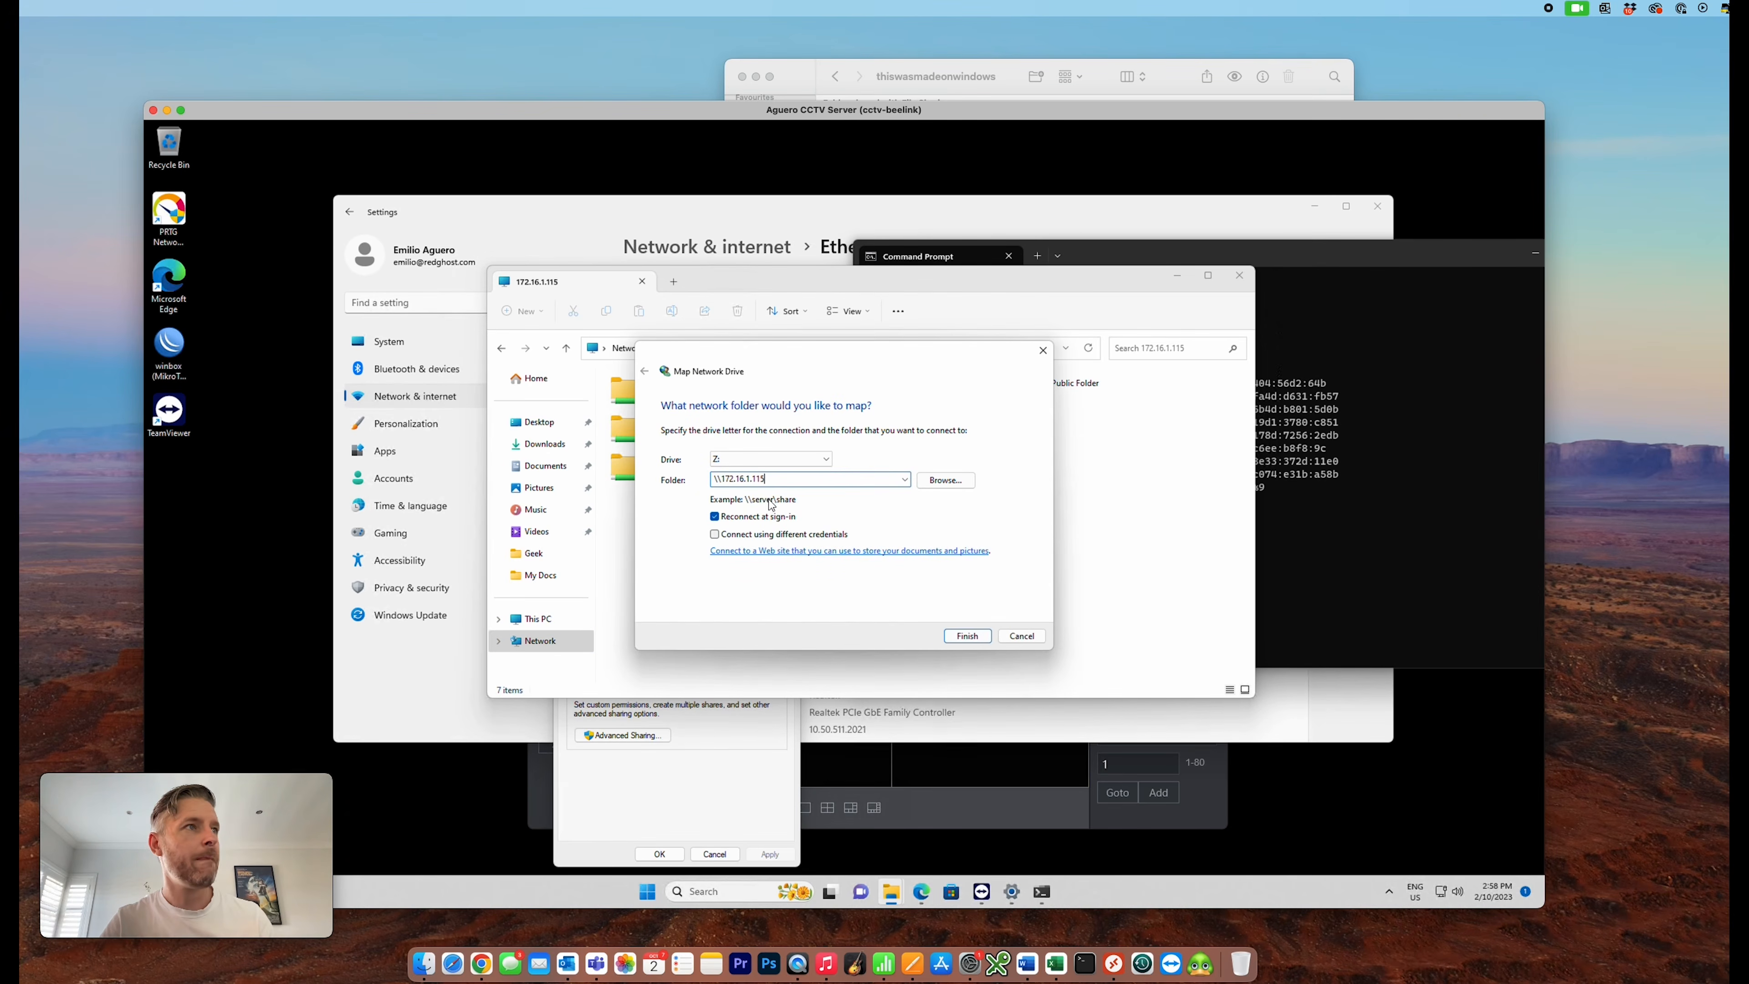
pyautogui.write('\\Mus')
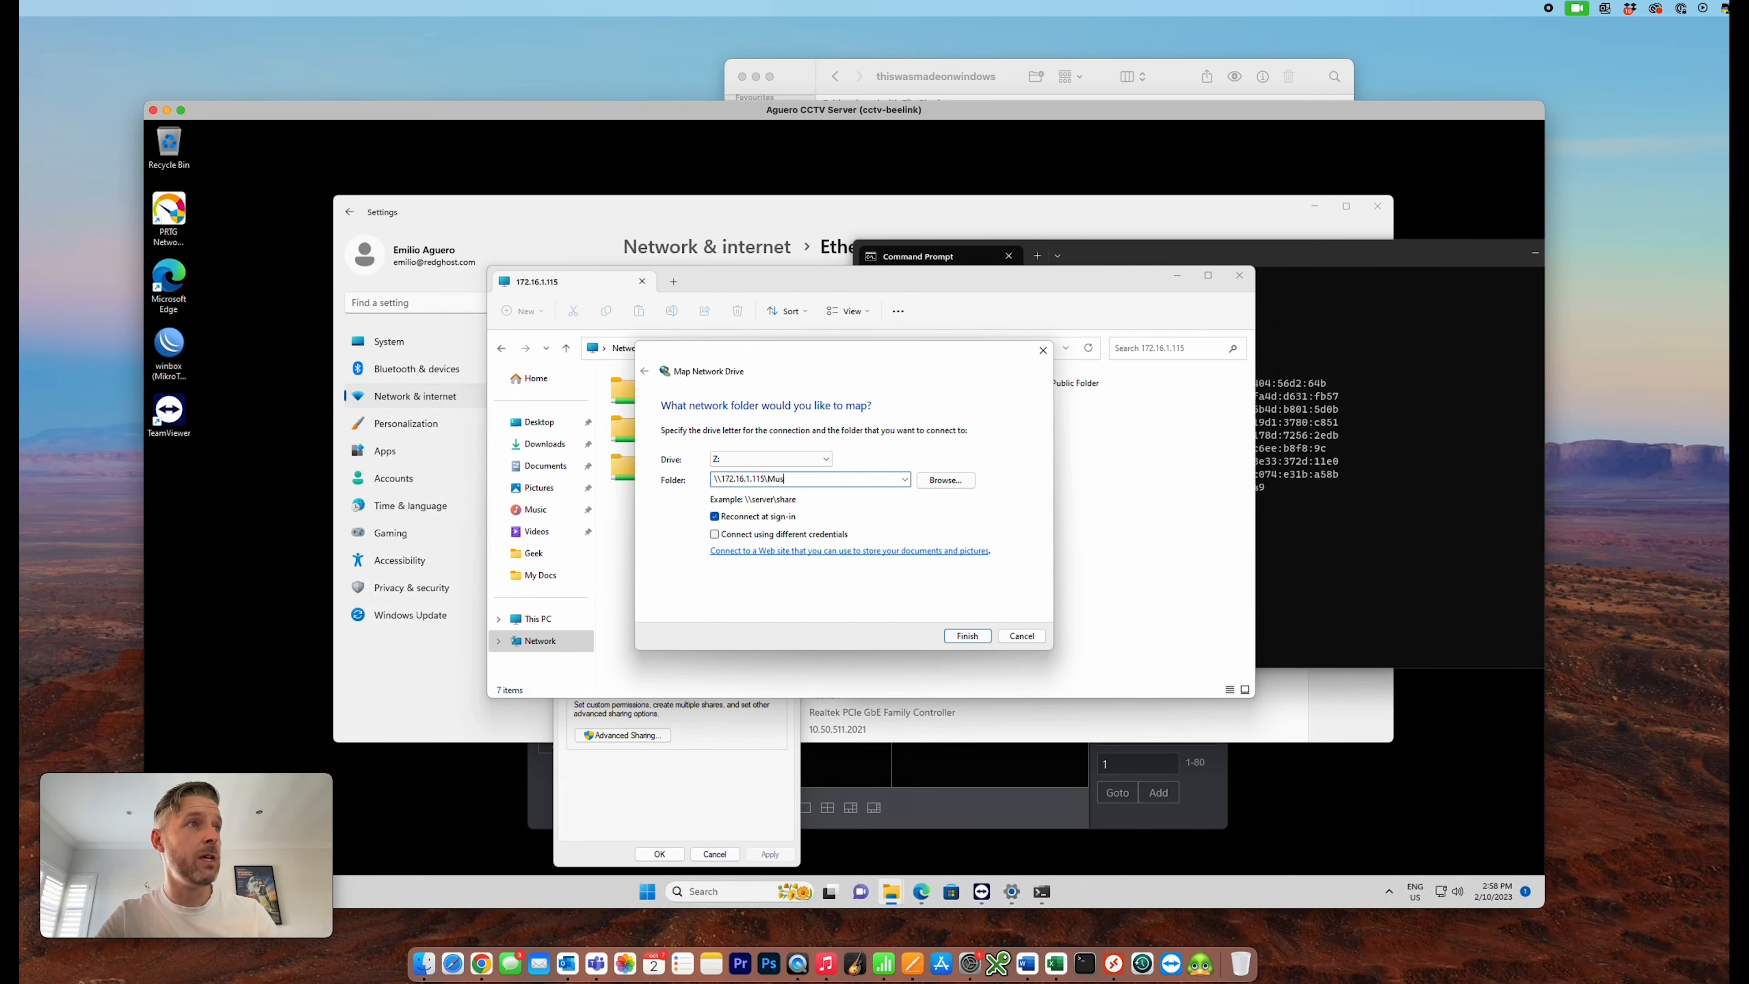
pyautogui.click(739, 459)
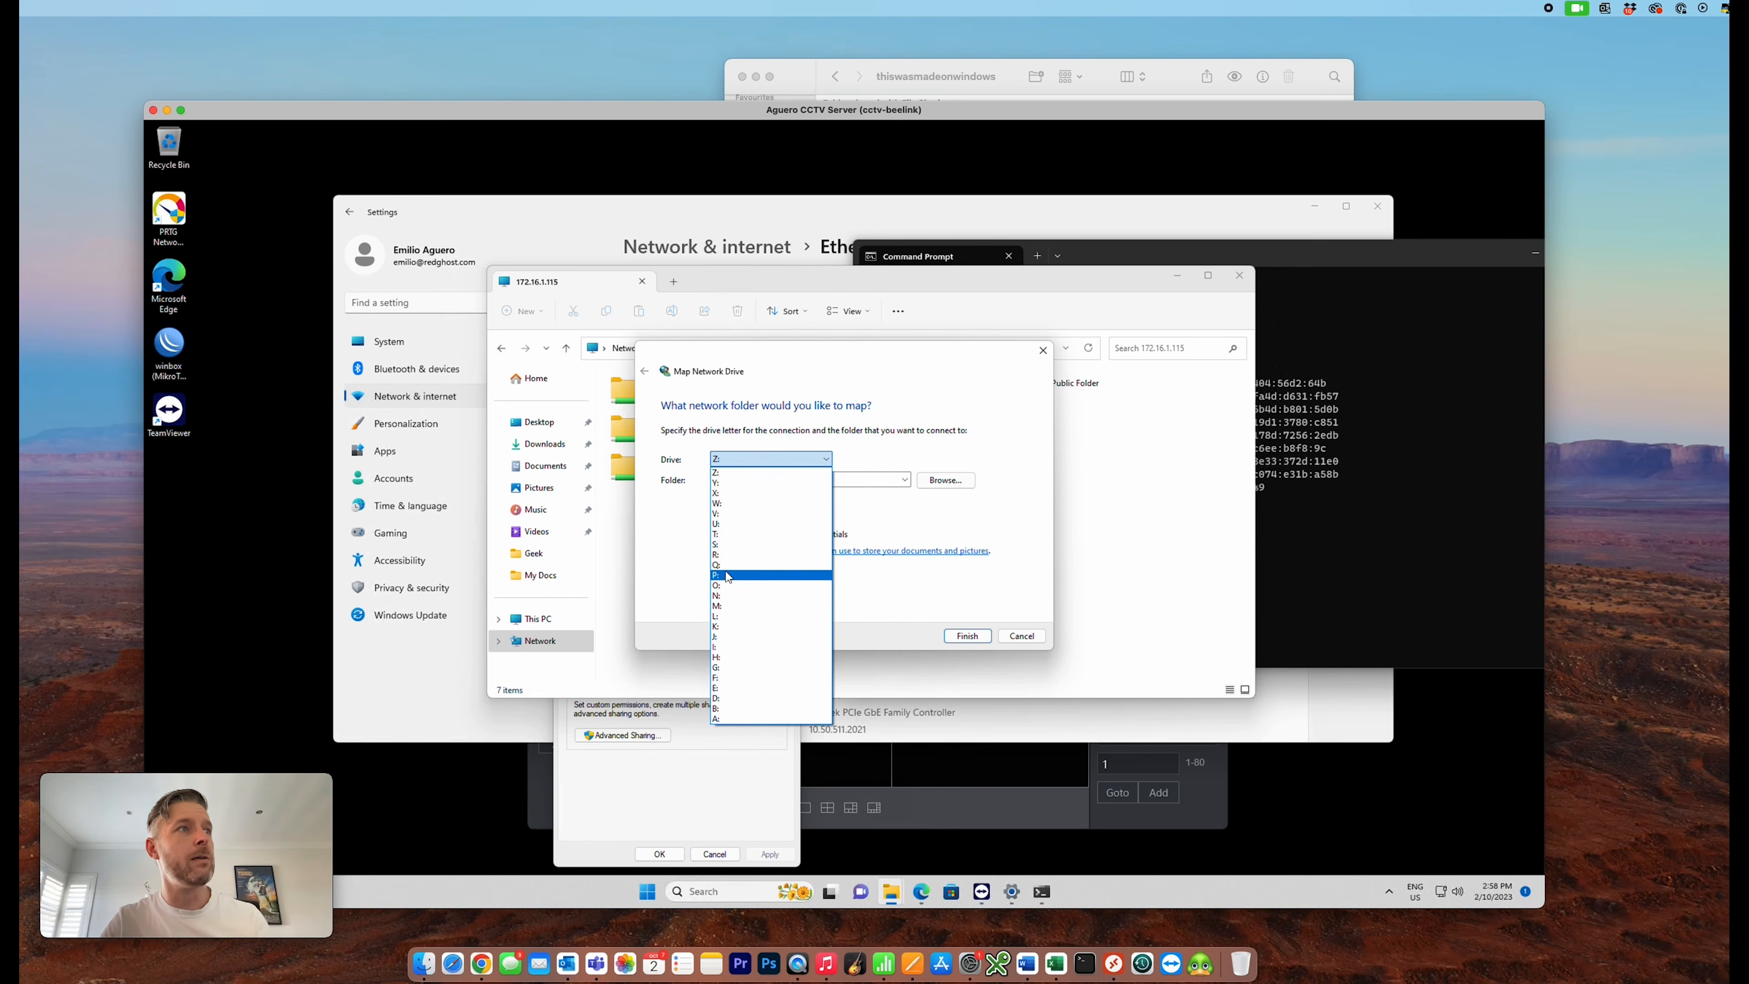
pyautogui.click(735, 605)
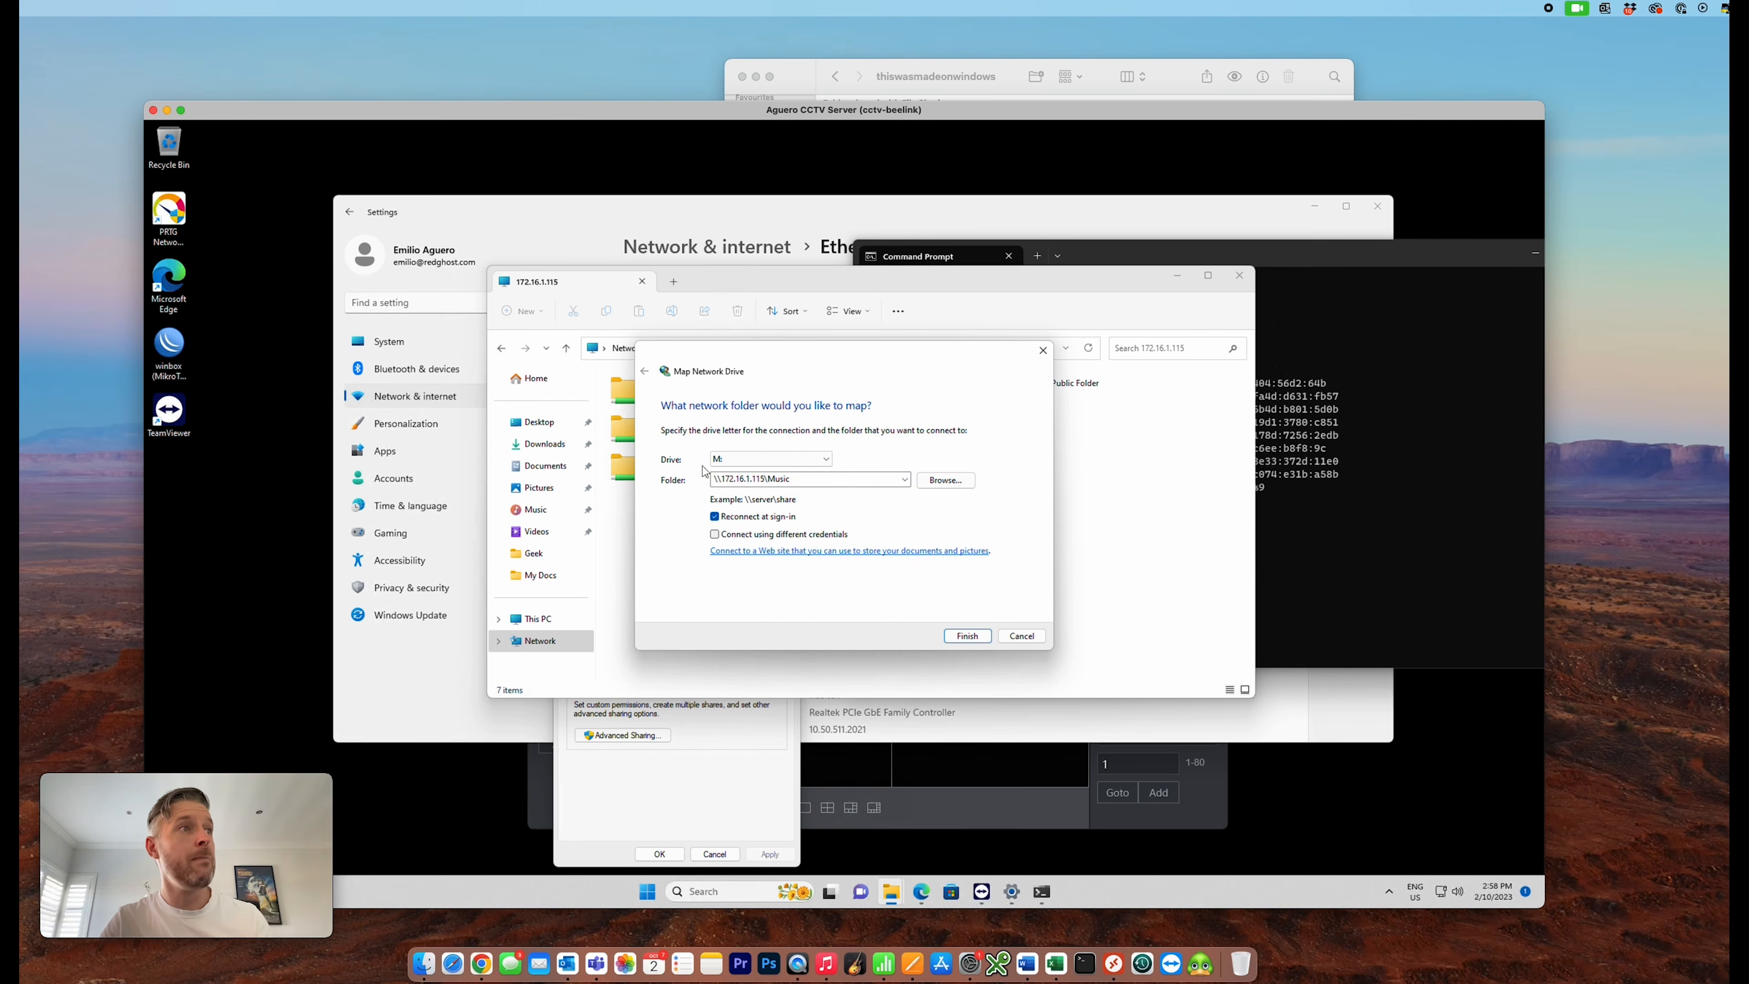
pyautogui.click(746, 479)
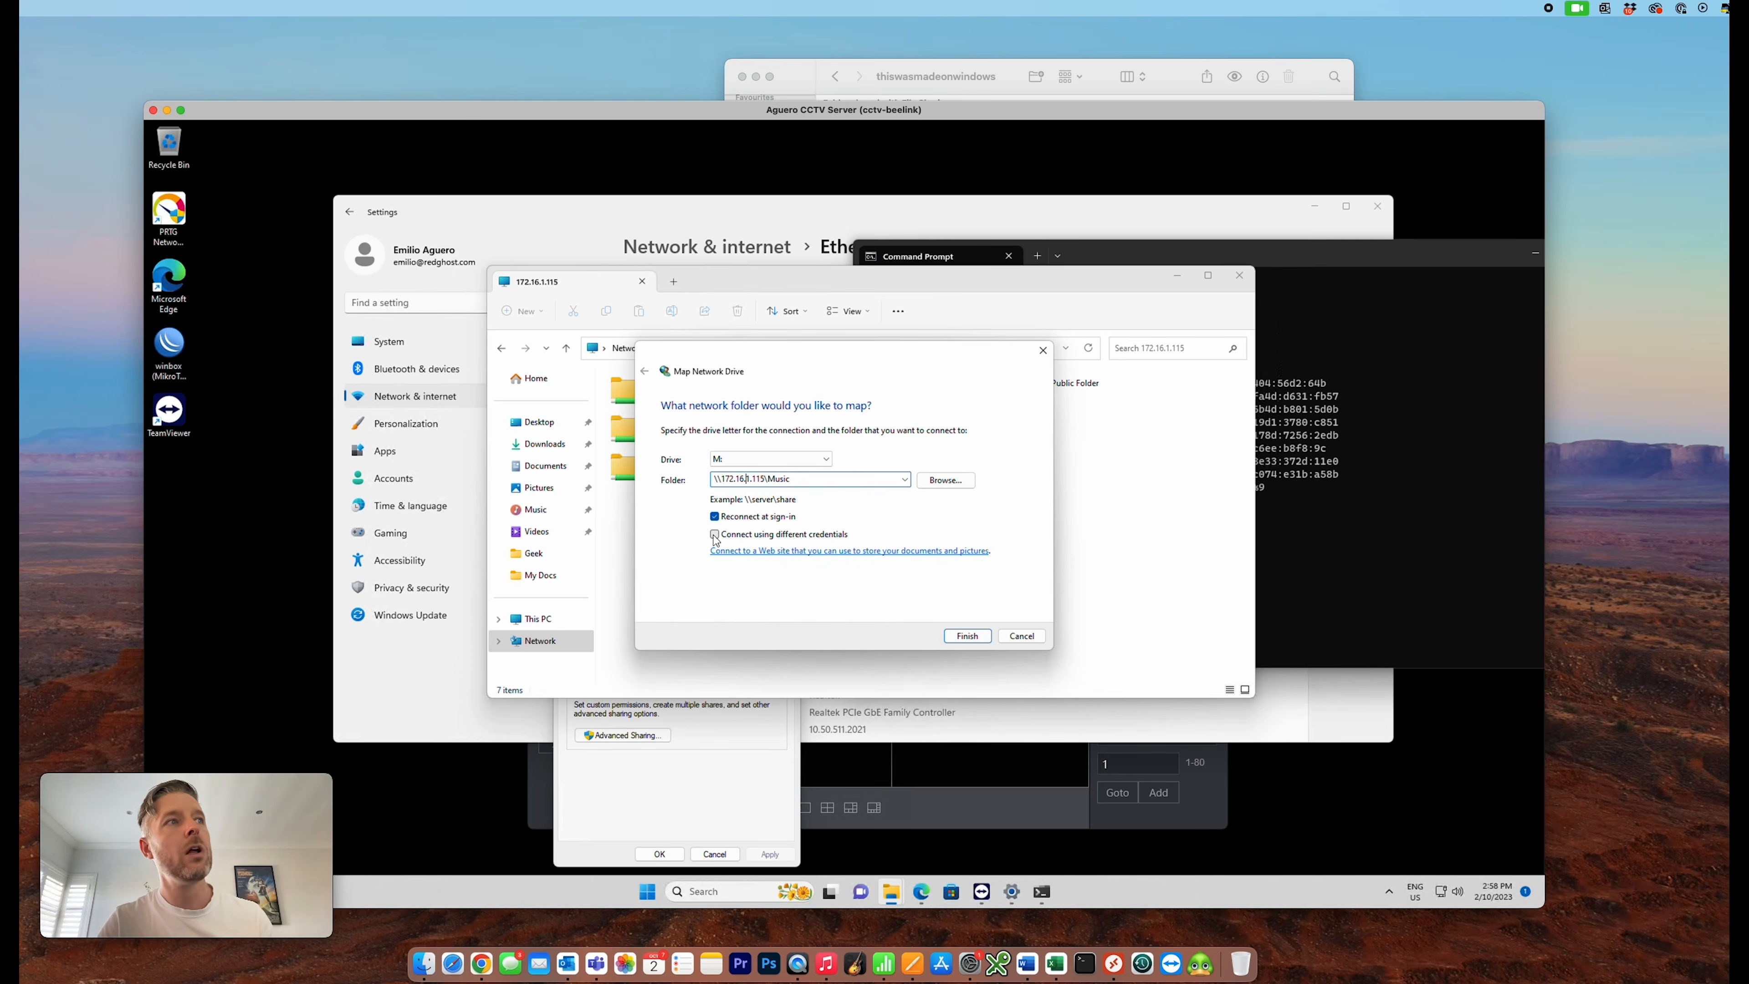
pyautogui.click(967, 636)
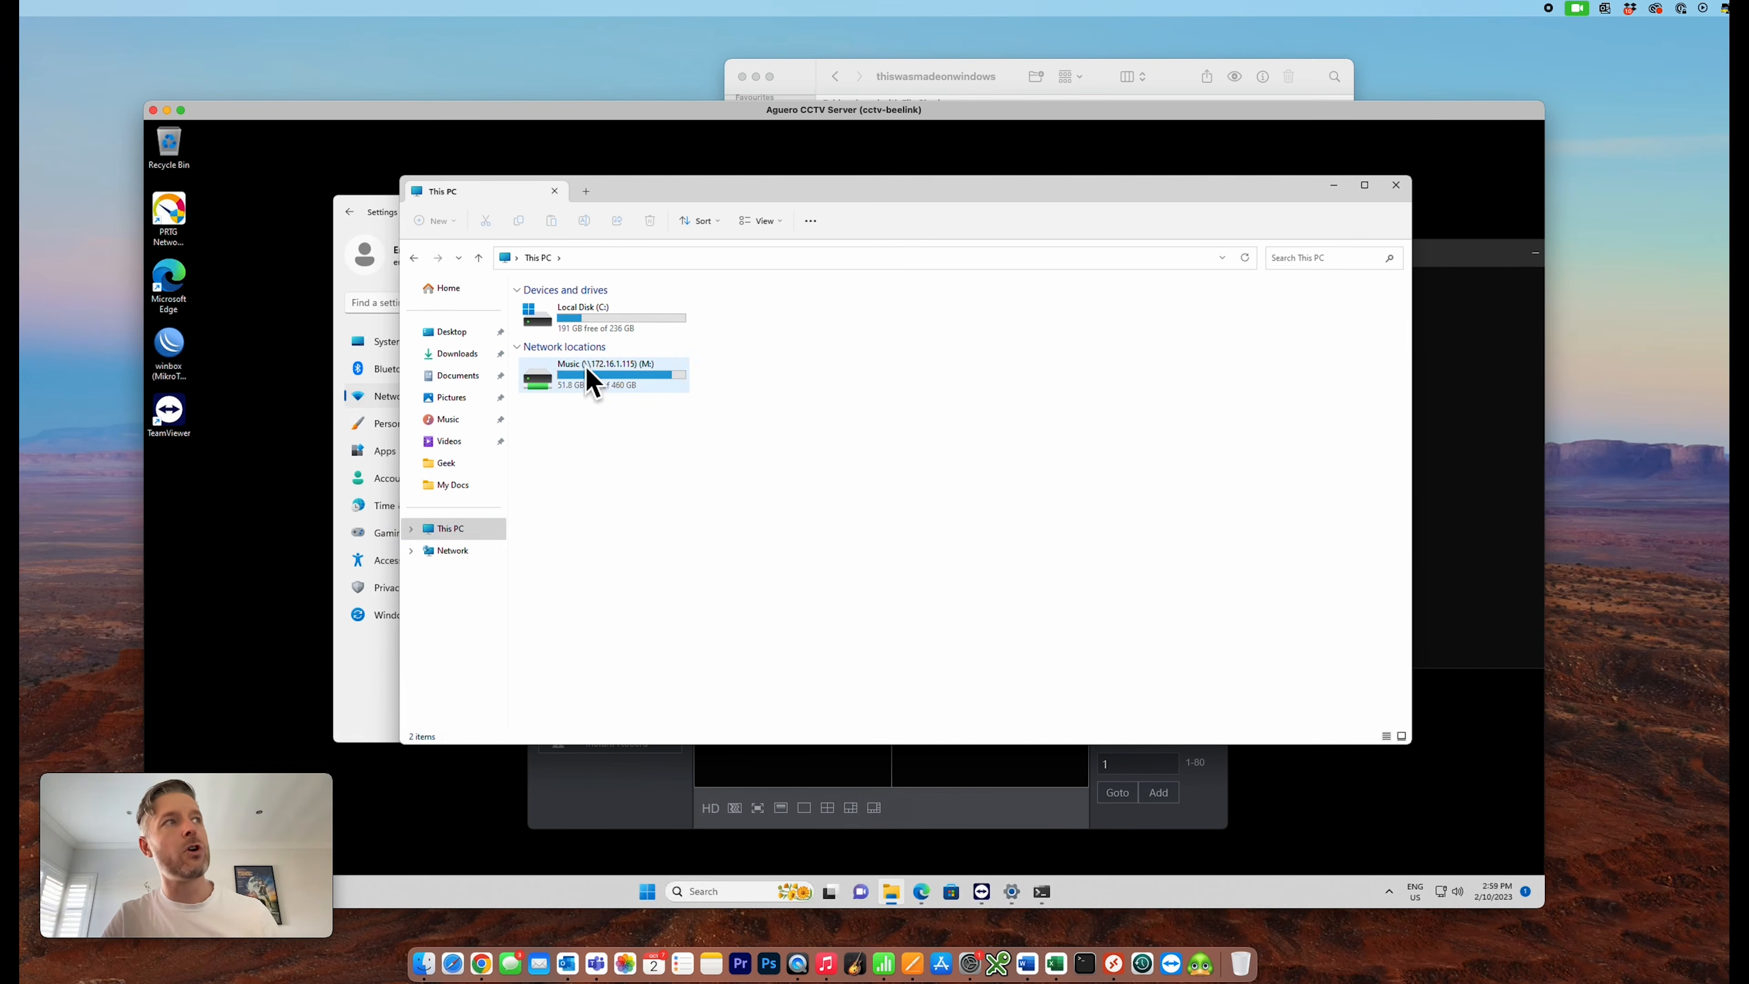
pyautogui.doubleClick(573, 378)
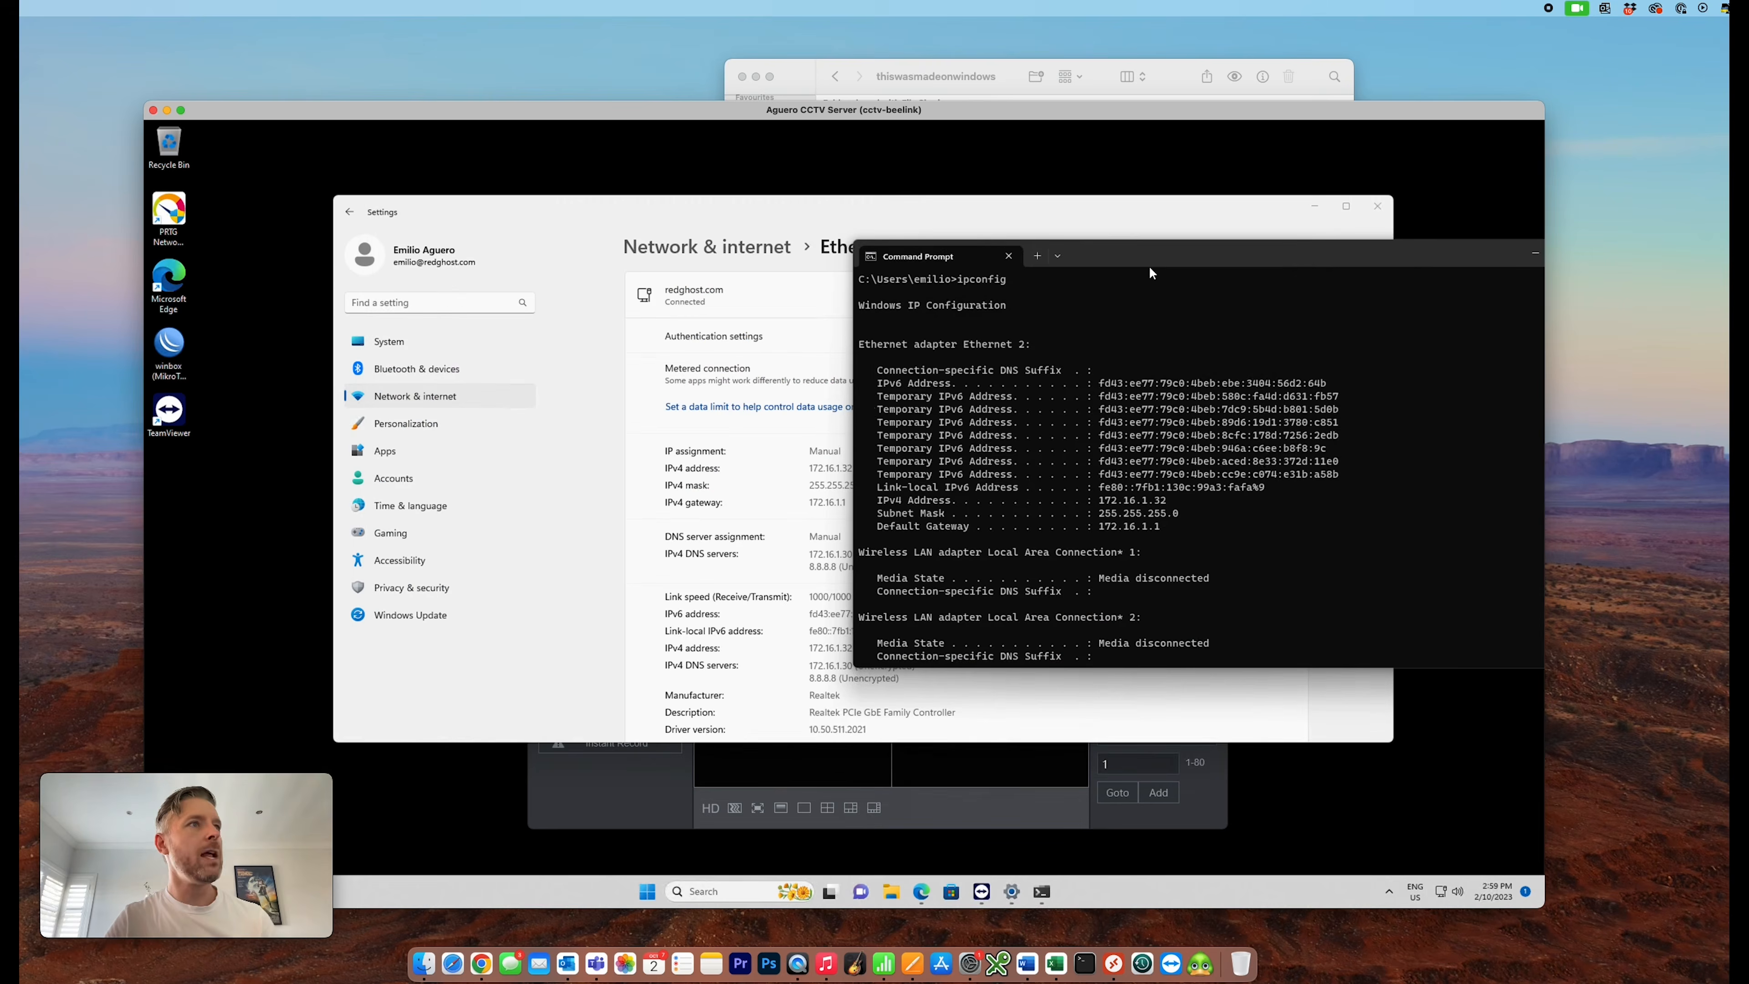
# Look up the SharedFiles folder's network path in its sharing properties on the Windows PC and bring the PC's IP configuration into view
pyautogui.moveTo(663, 211); pyautogui.dragTo(585, 206)
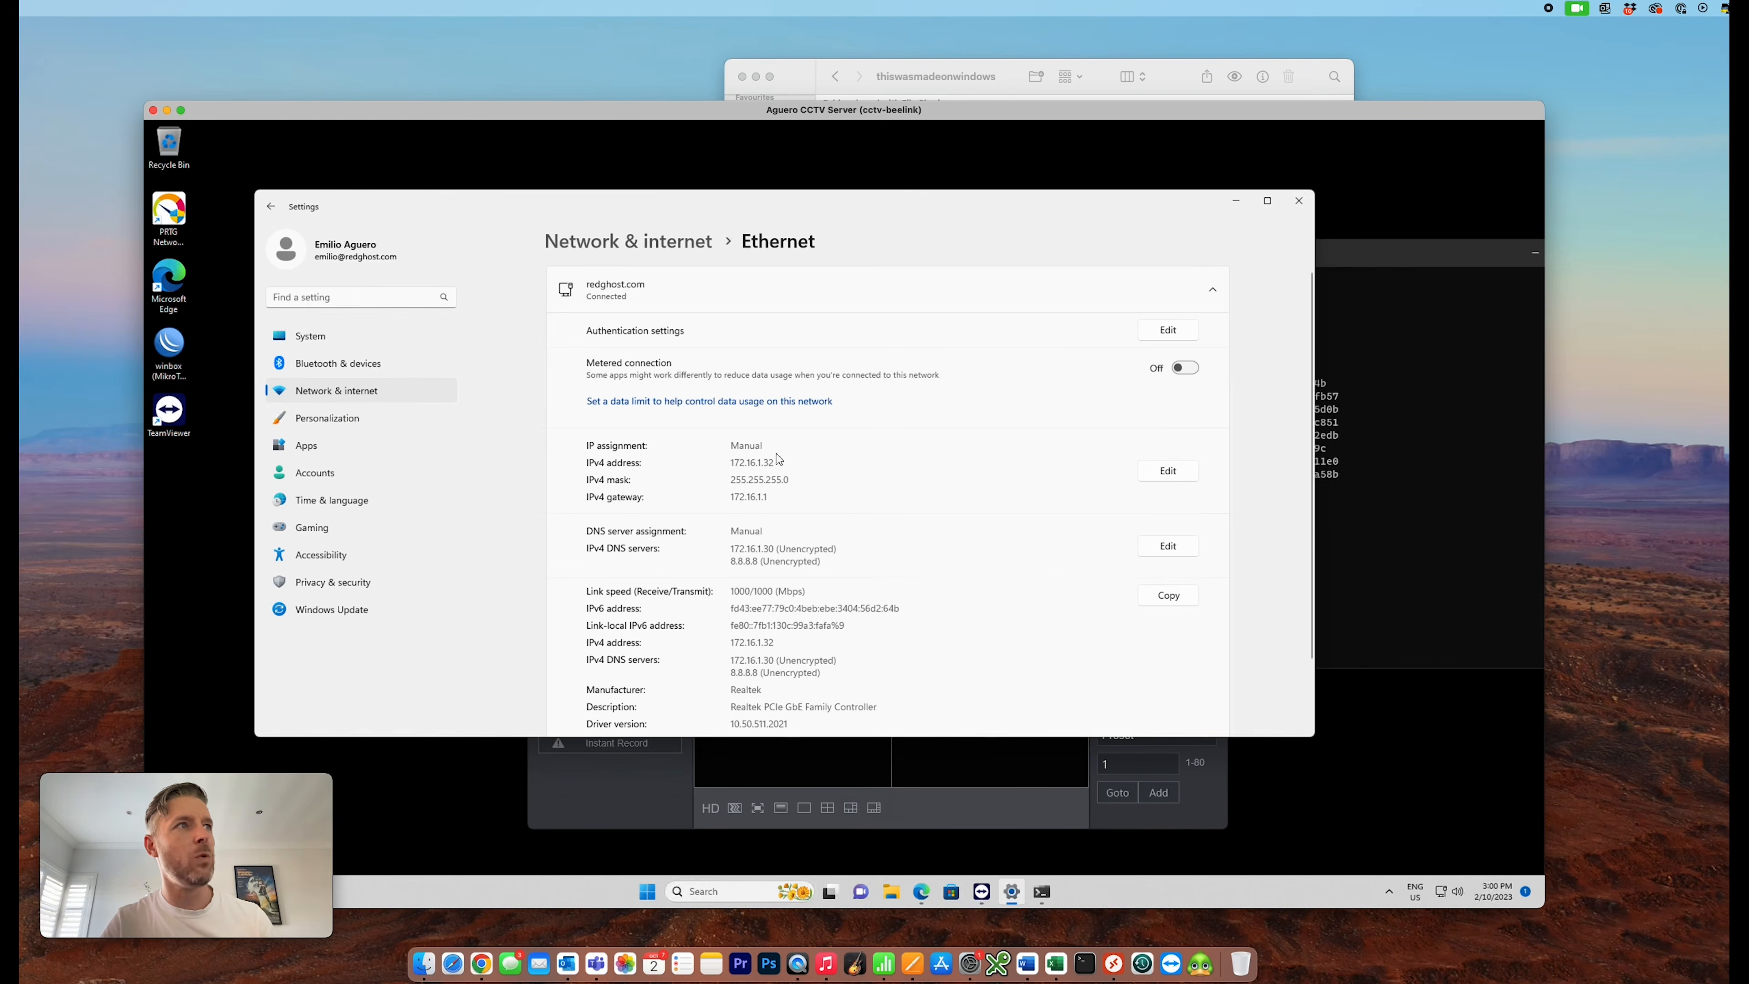
pyautogui.click(891, 892)
pyautogui.rightClick(527, 419)
pyautogui.click(565, 621)
pyautogui.click(571, 456)
pyautogui.moveTo(578, 432); pyautogui.dragTo(567, 384)
pyautogui.moveTo(530, 486); pyautogui.dragTo(628, 484)
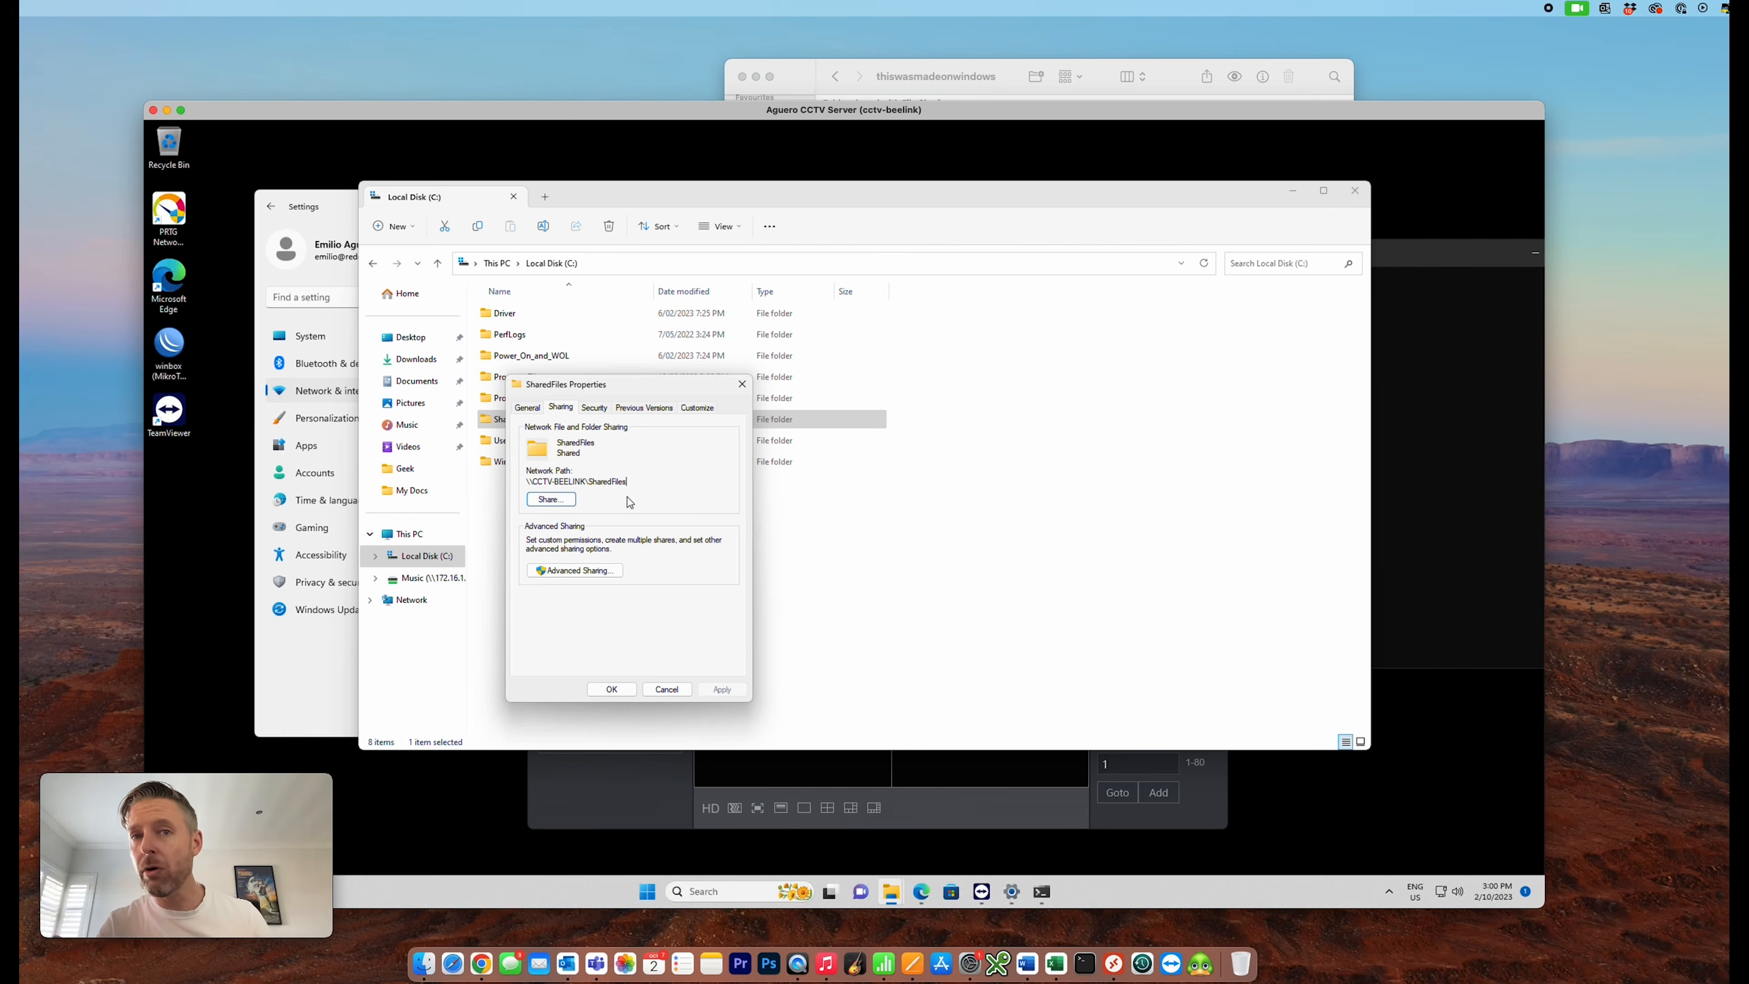
pyautogui.click(1044, 892)
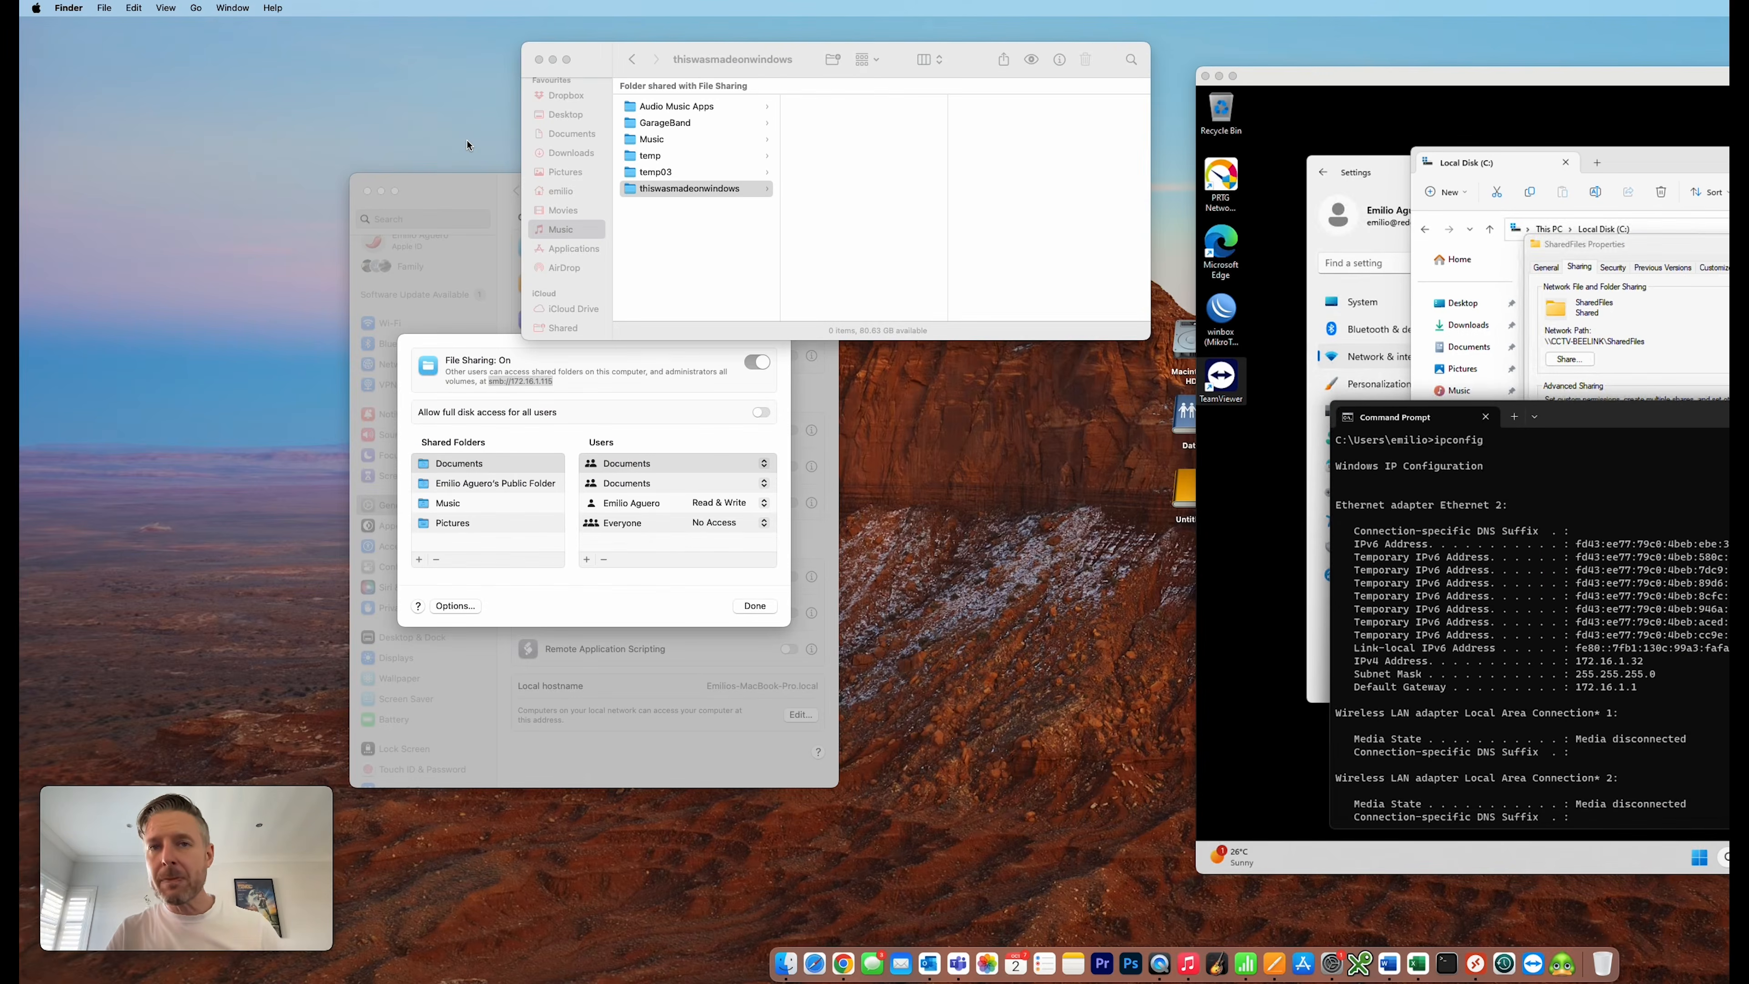
# Enlarge the Mac's Finder window with a wider sidebar and open the cctv-beelink computer from the Network location
pyautogui.moveTo(597, 65); pyautogui.dragTo(387, 71)
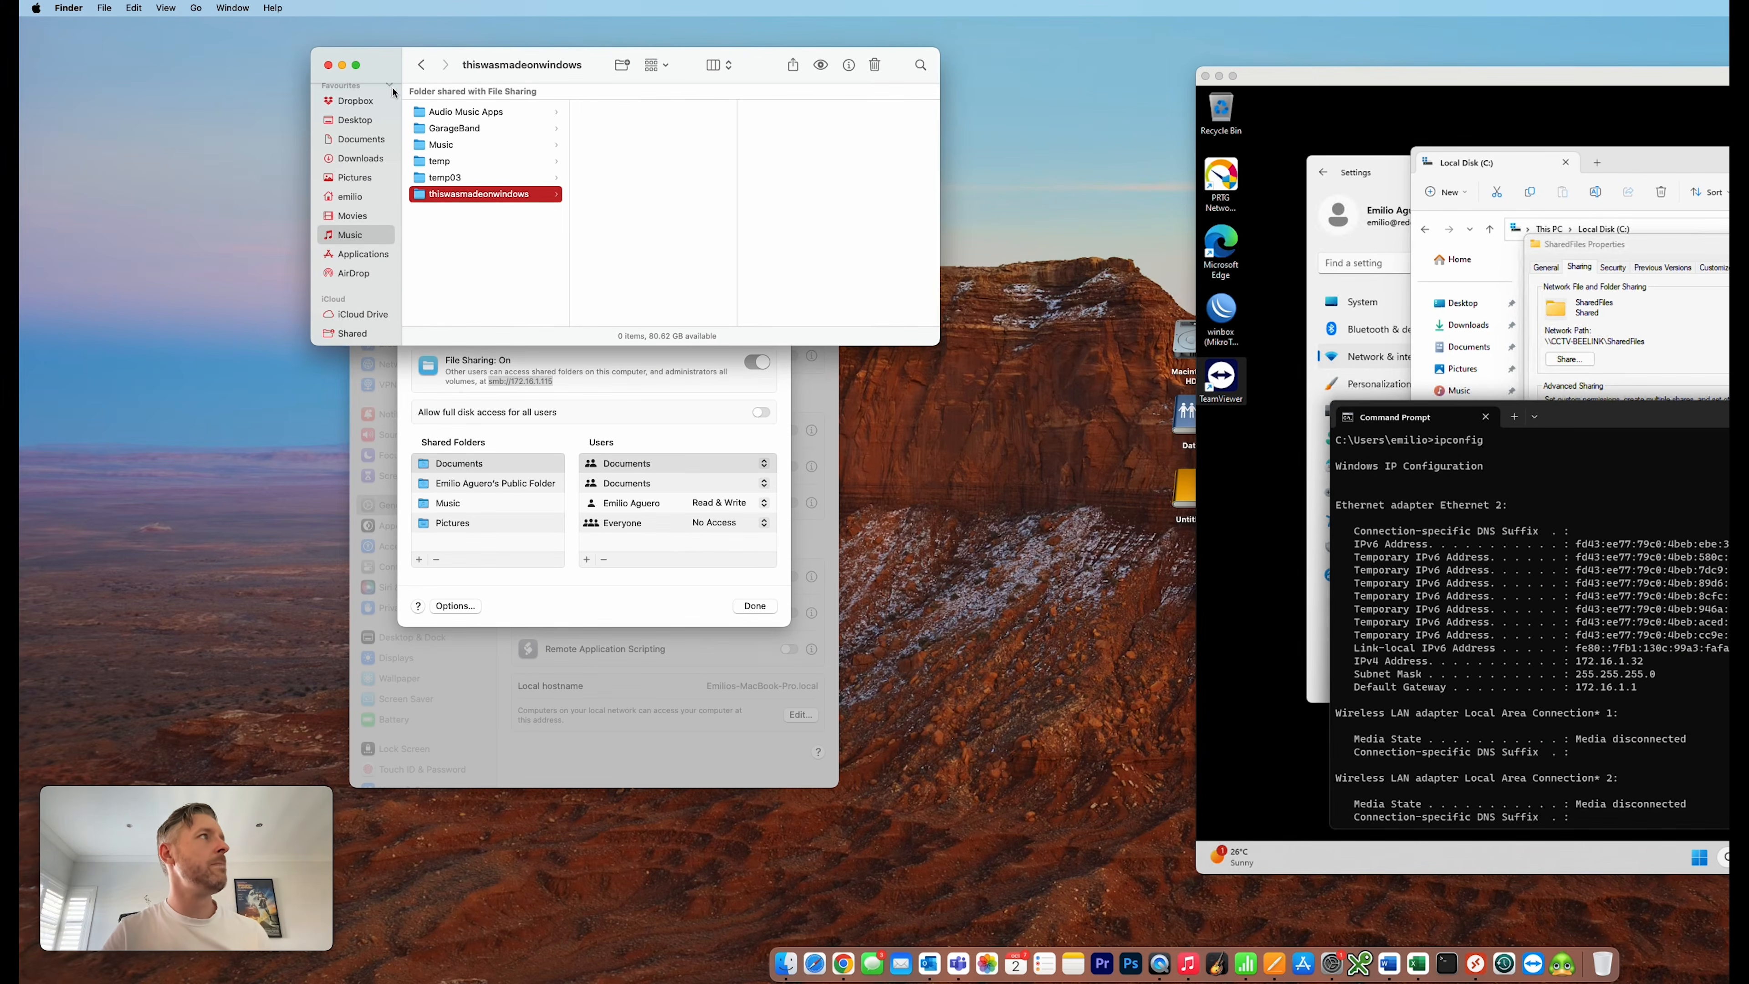
pyautogui.moveTo(939, 344); pyautogui.dragTo(1069, 501)
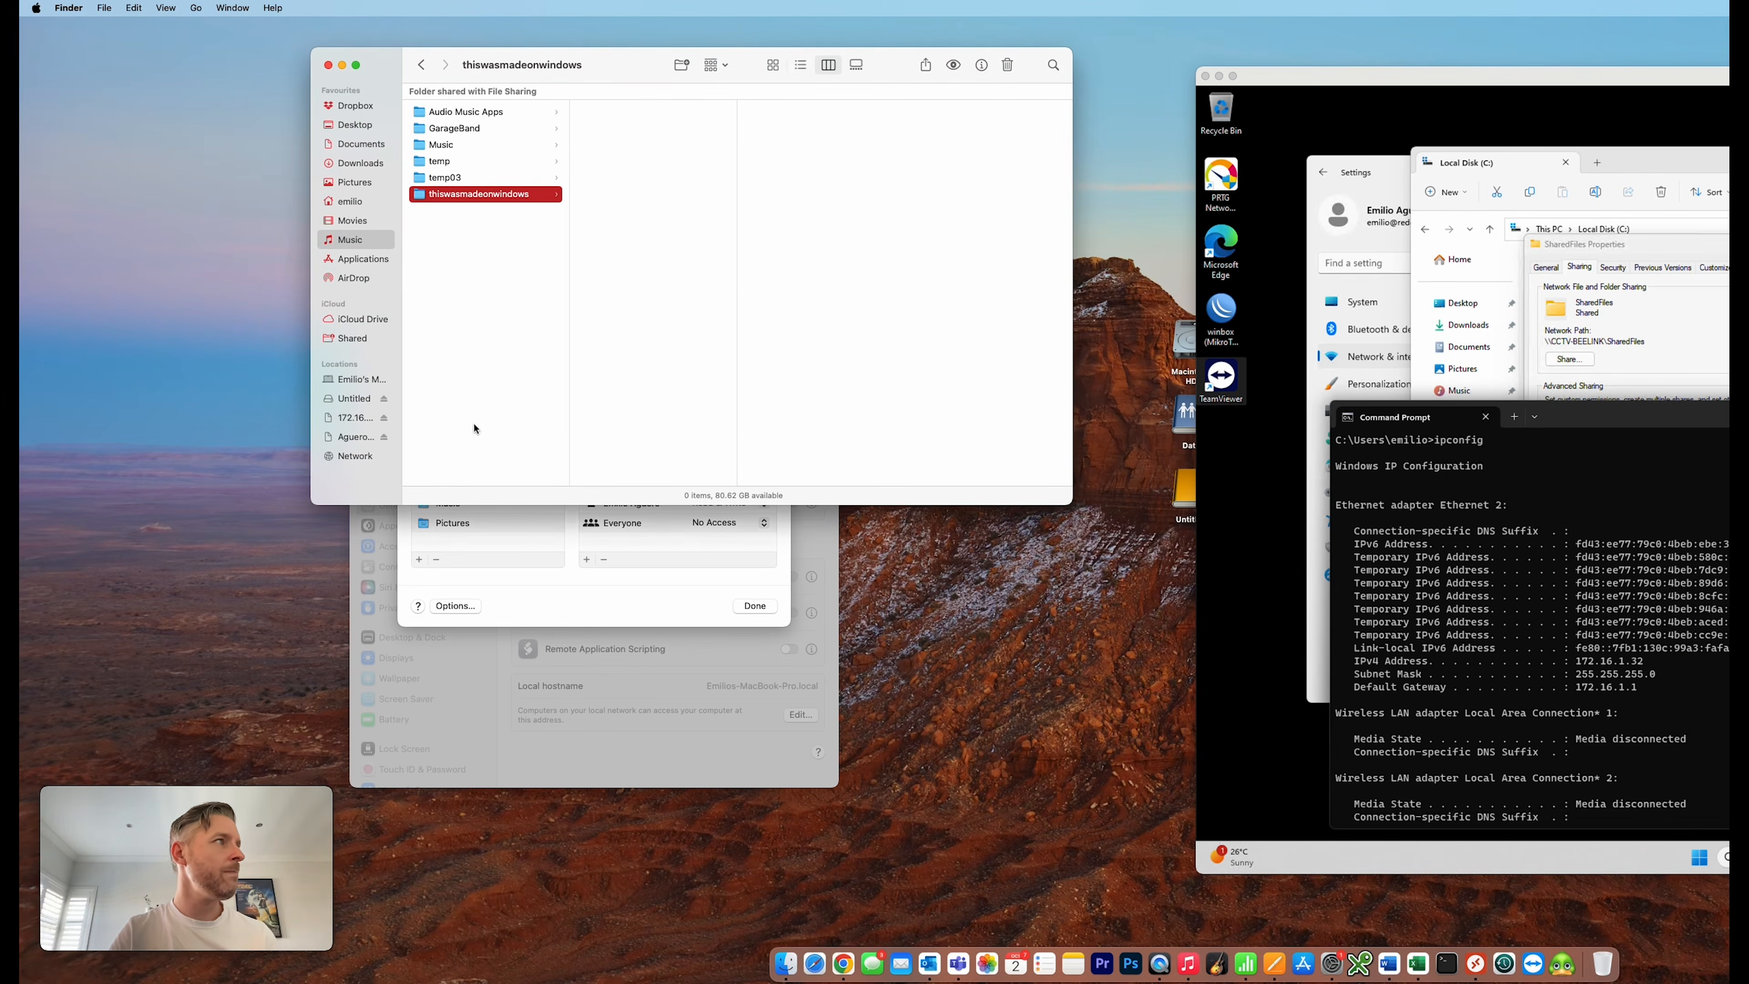
pyautogui.moveTo(403, 387); pyautogui.dragTo(422, 388)
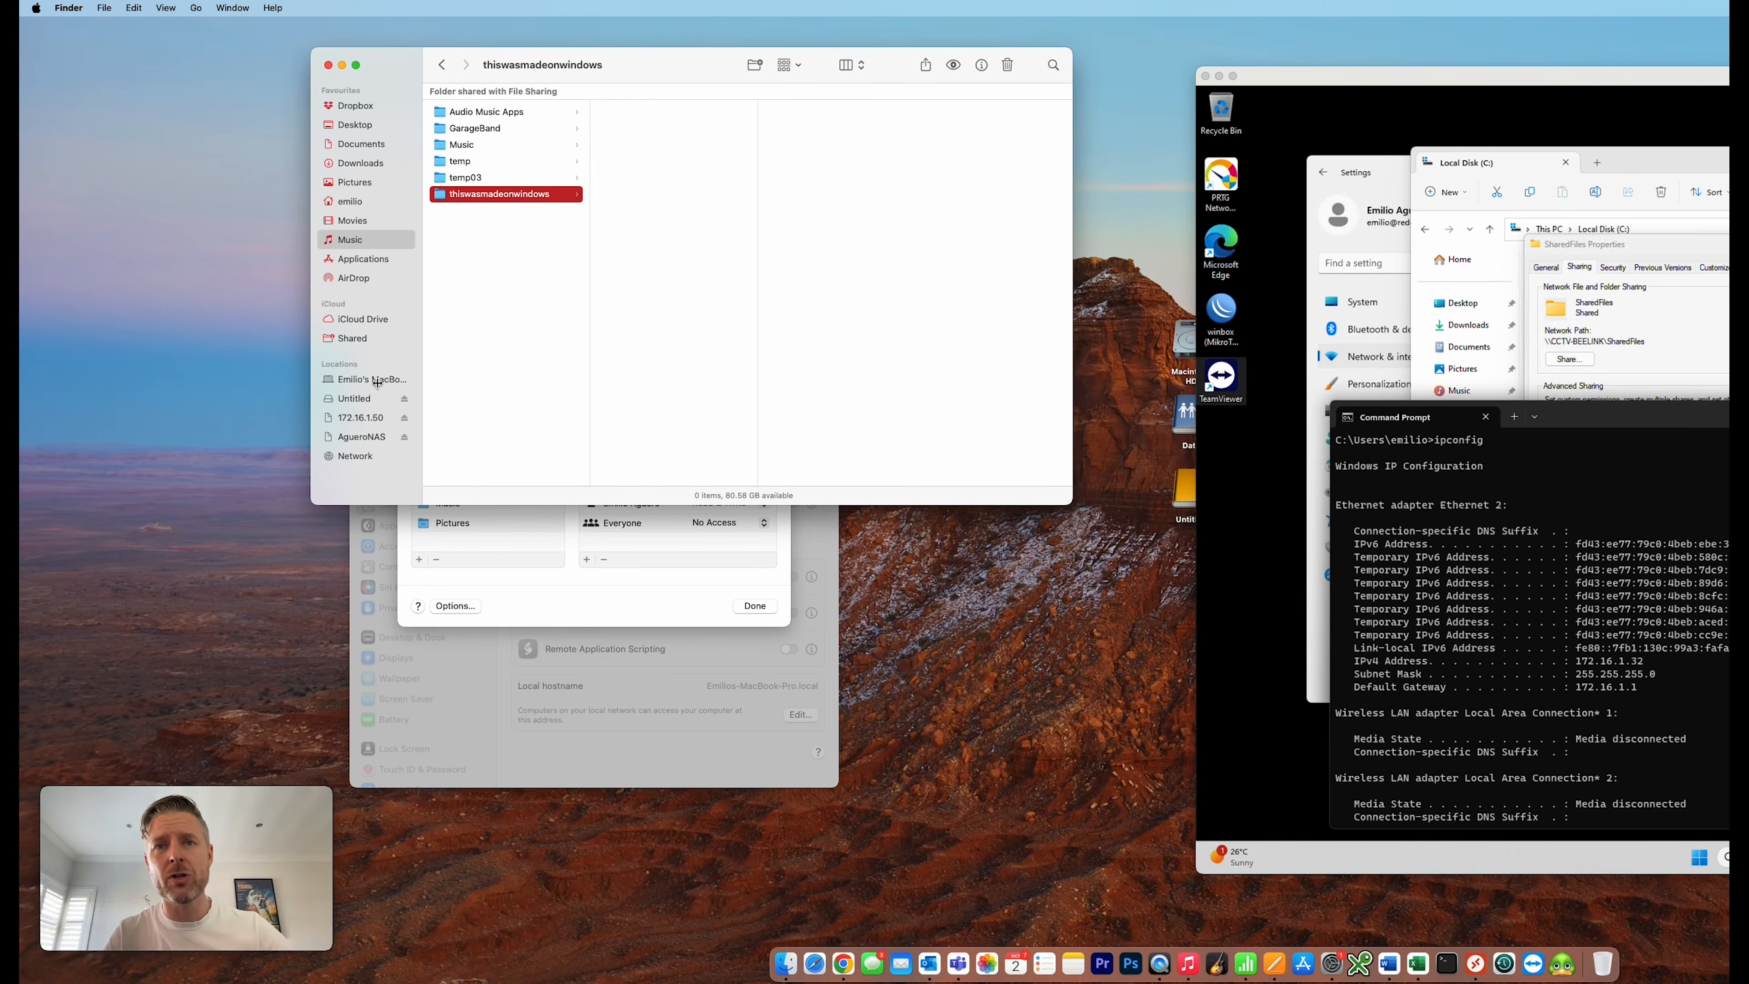
pyautogui.click(353, 458)
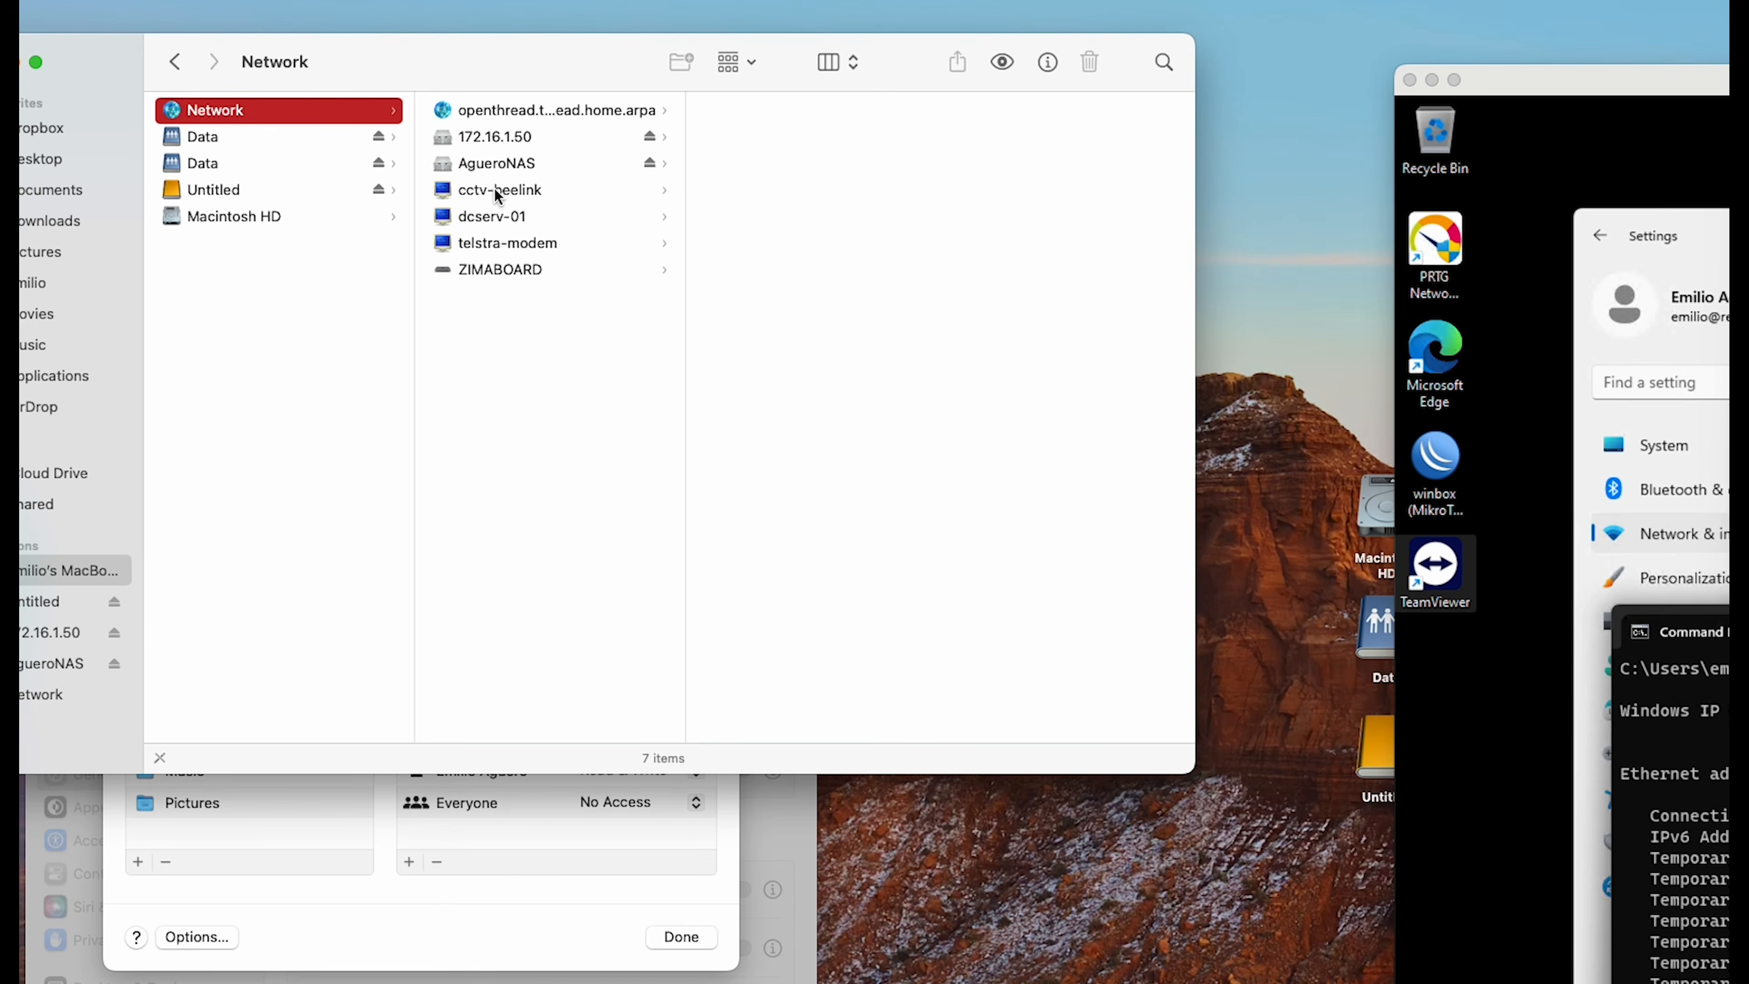
pyautogui.click(494, 188)
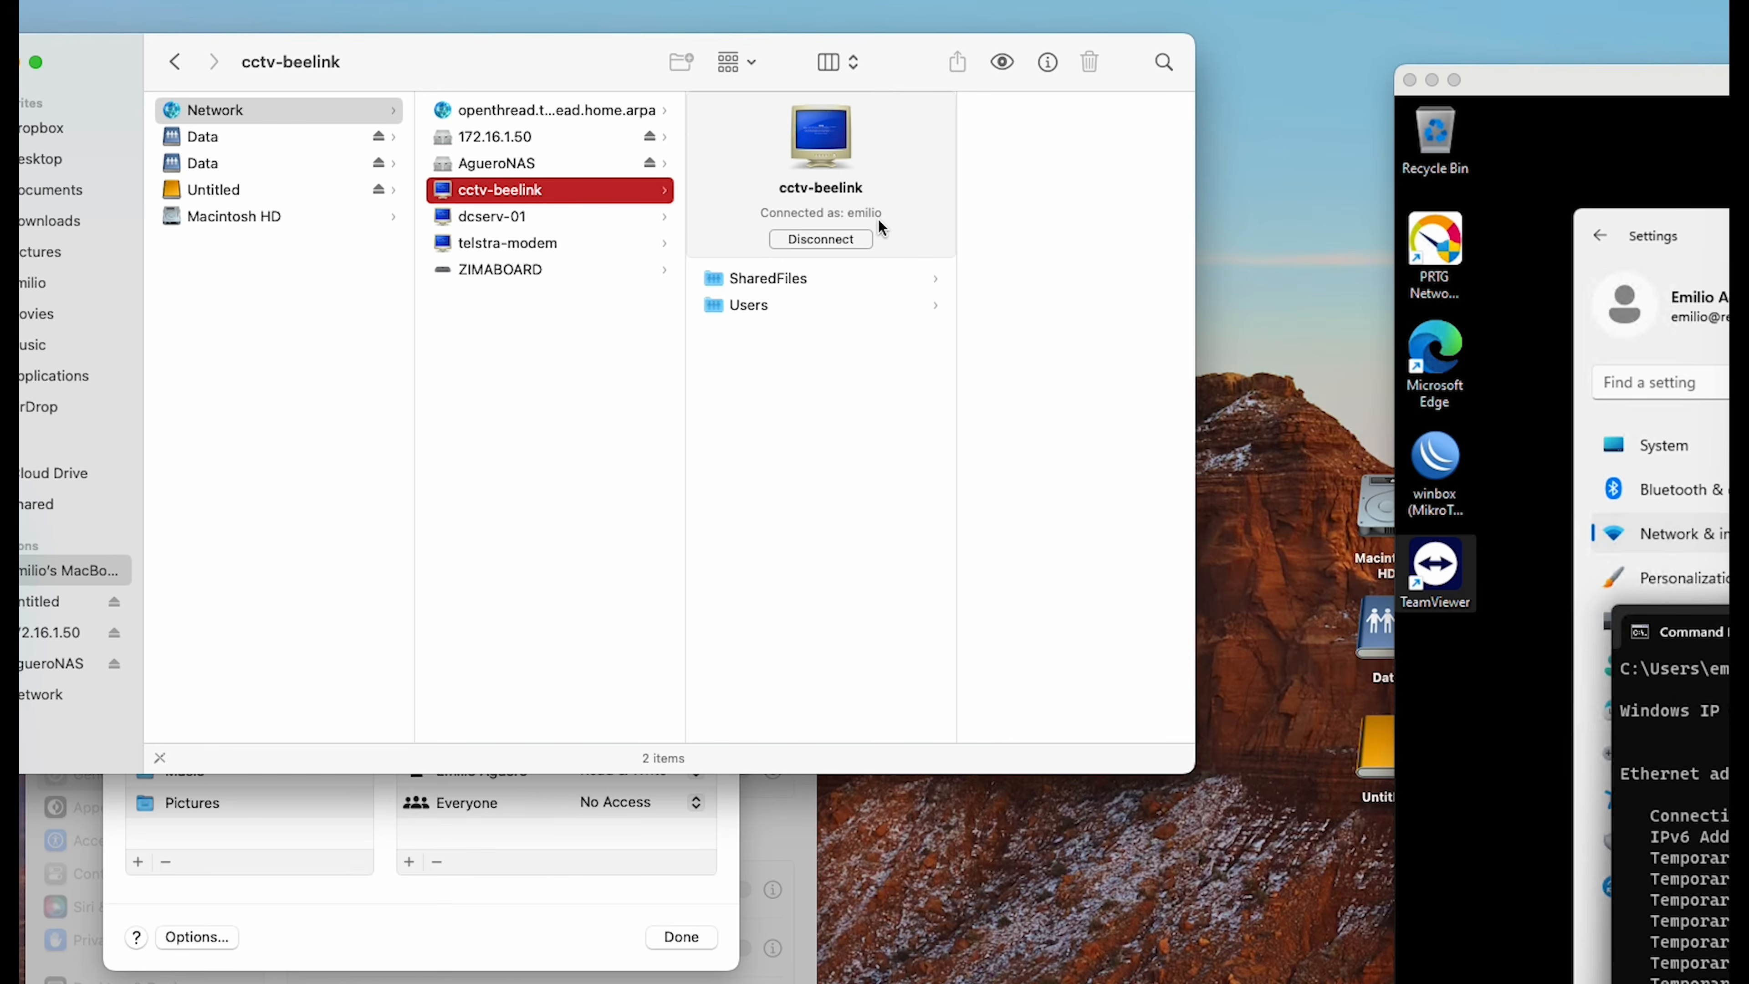
# Disconnect from cctv-beelink, reconnect as a registered user with the Windows account name and password, and open its SharedFiles share
pyautogui.click(816, 238)
pyautogui.click(822, 241)
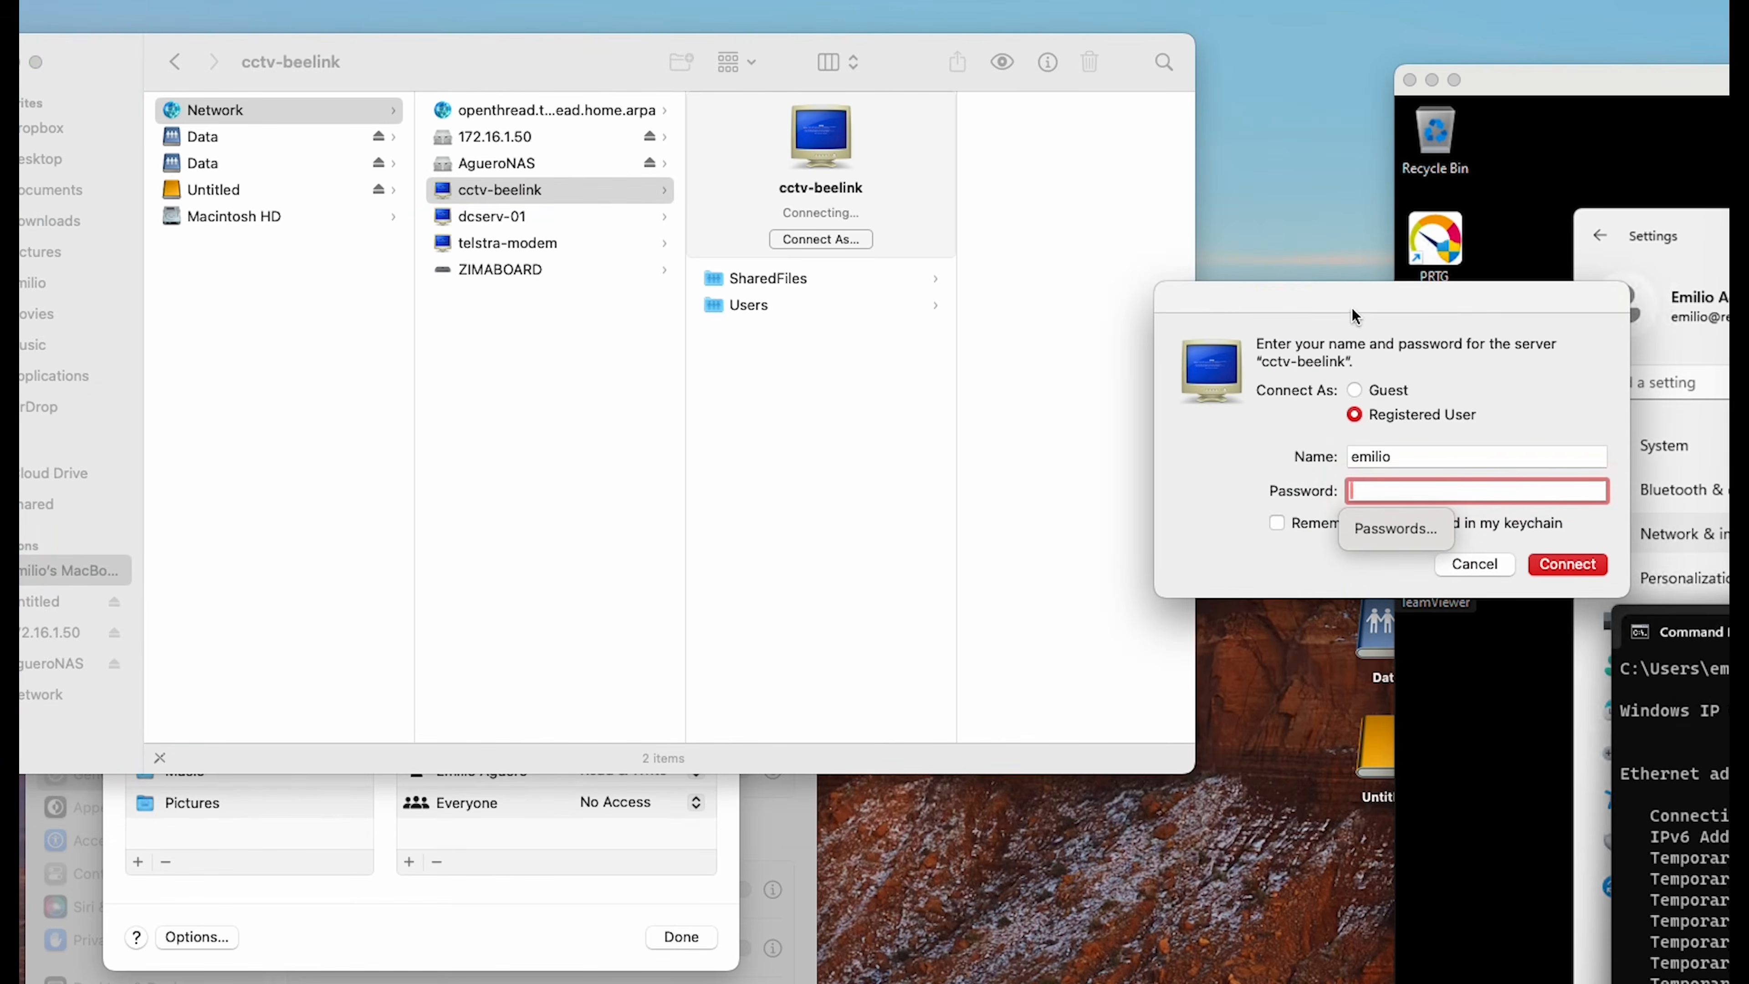
pyautogui.moveTo(1347, 313); pyautogui.dragTo(738, 339)
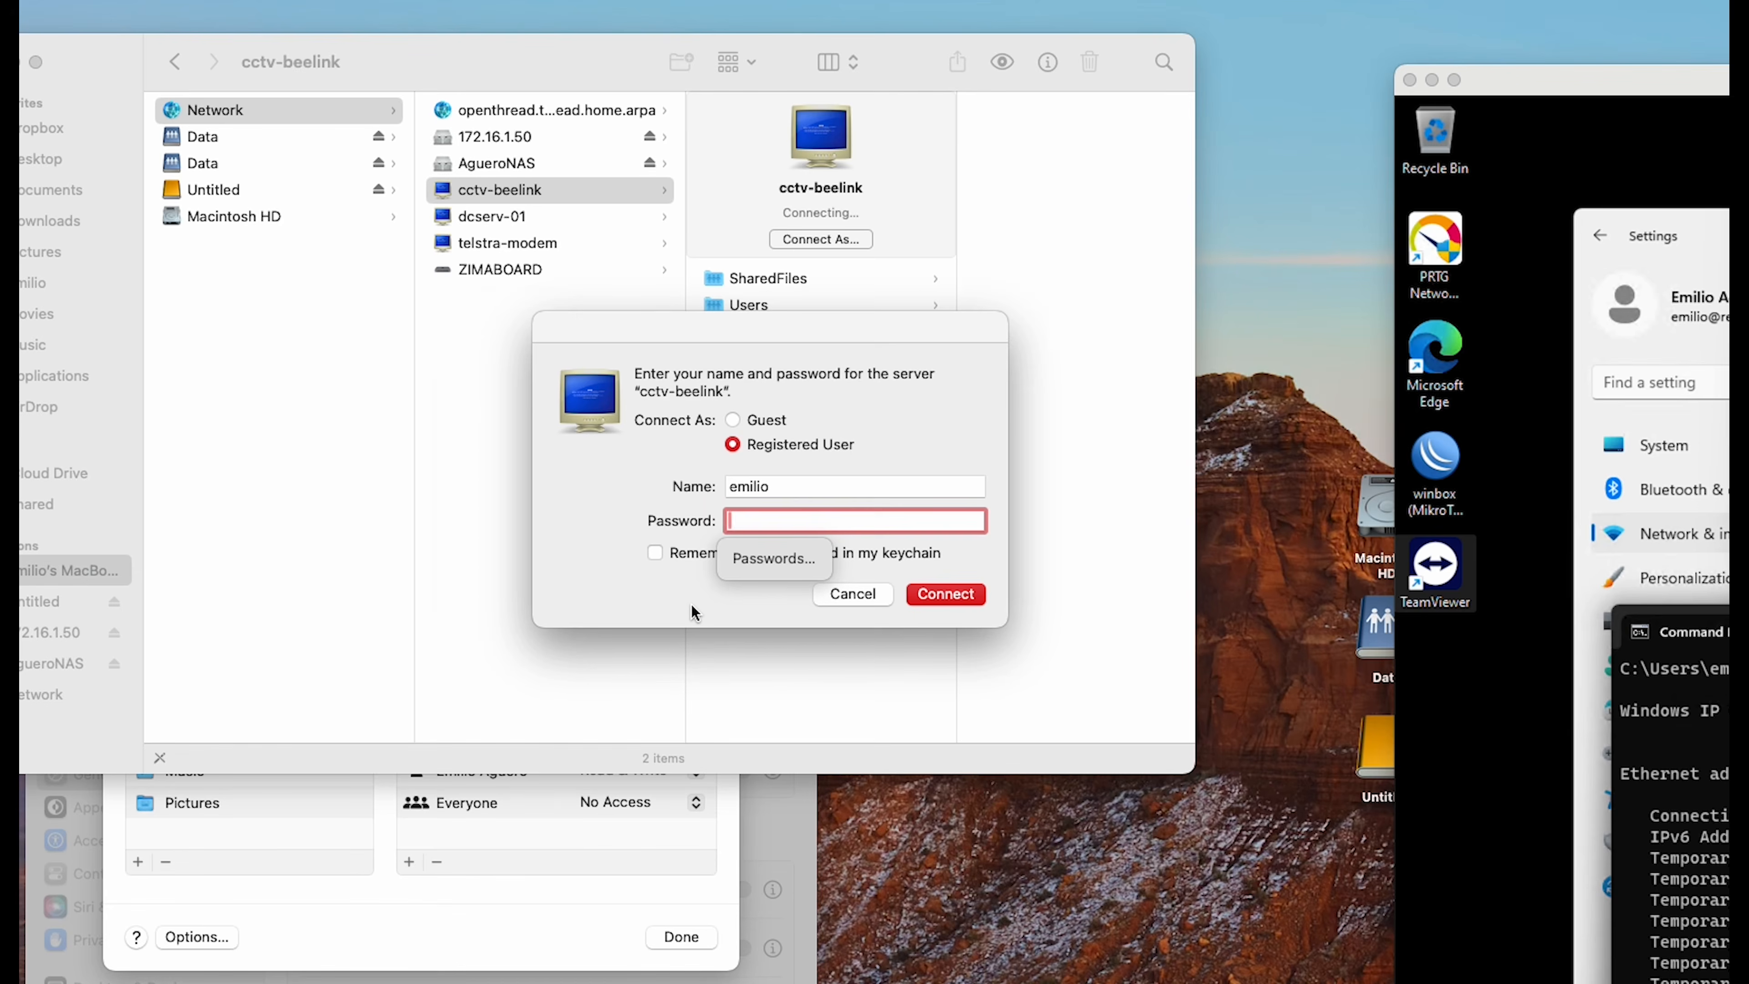
pyautogui.moveTo(692, 612); pyautogui.dragTo(639, 610)
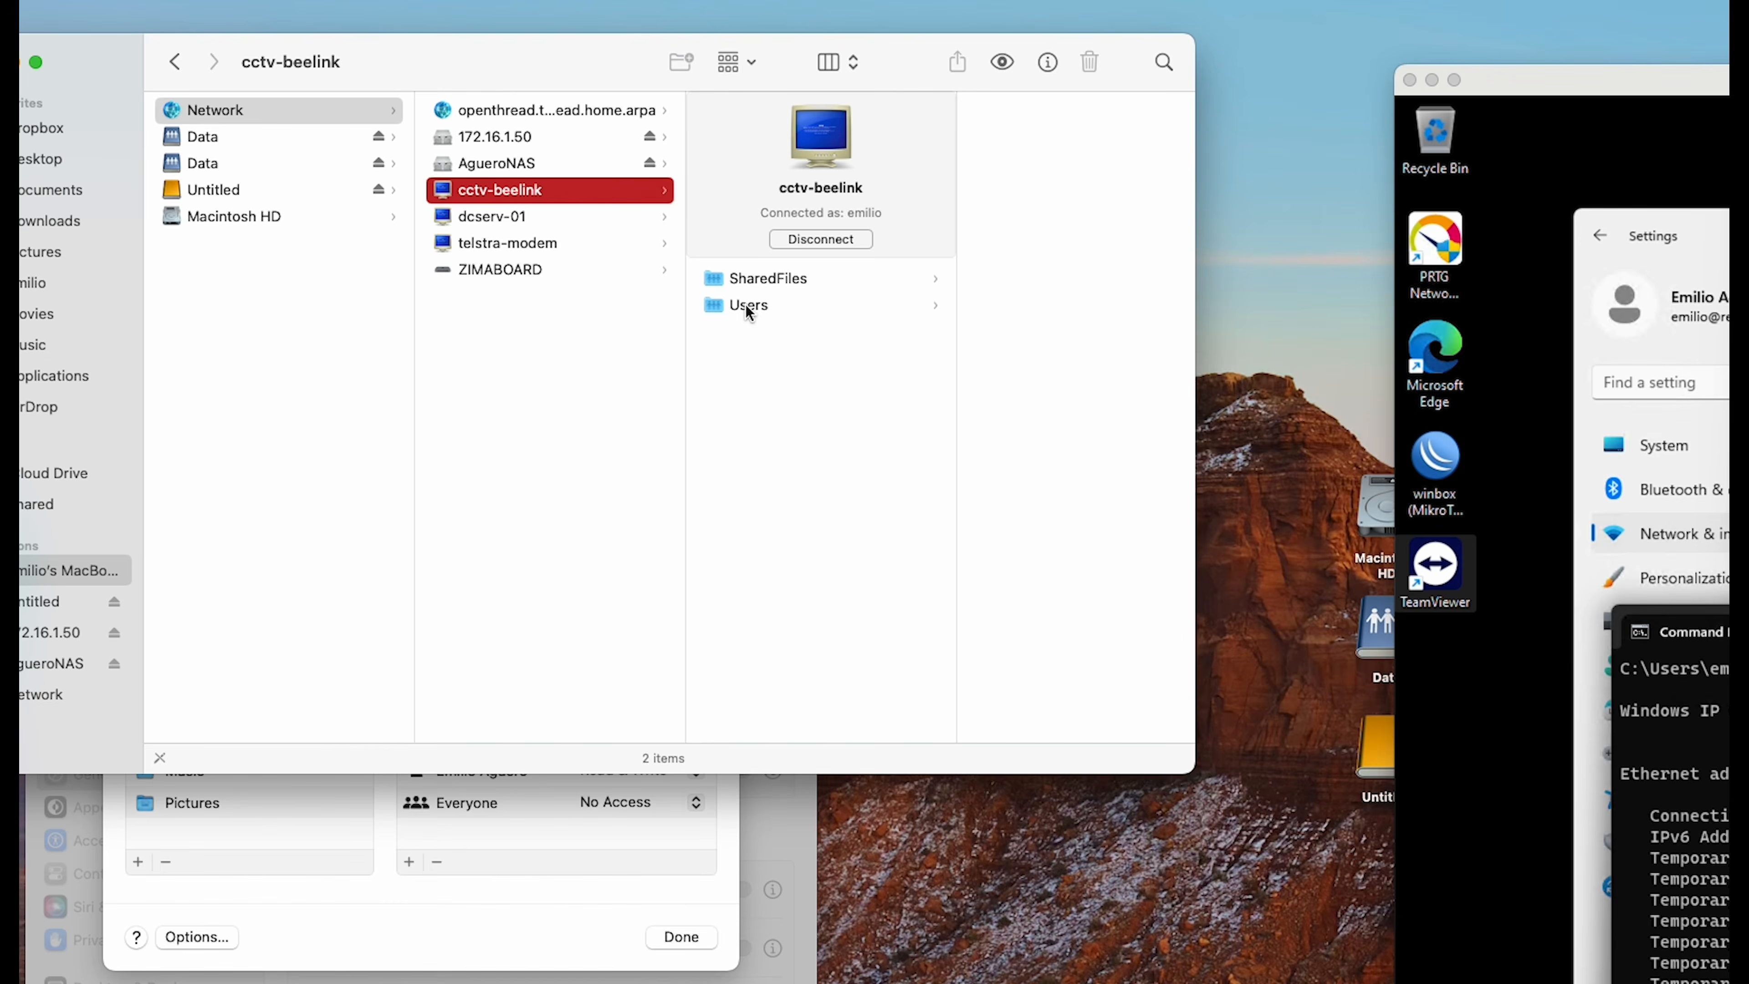
pyautogui.click(762, 280)
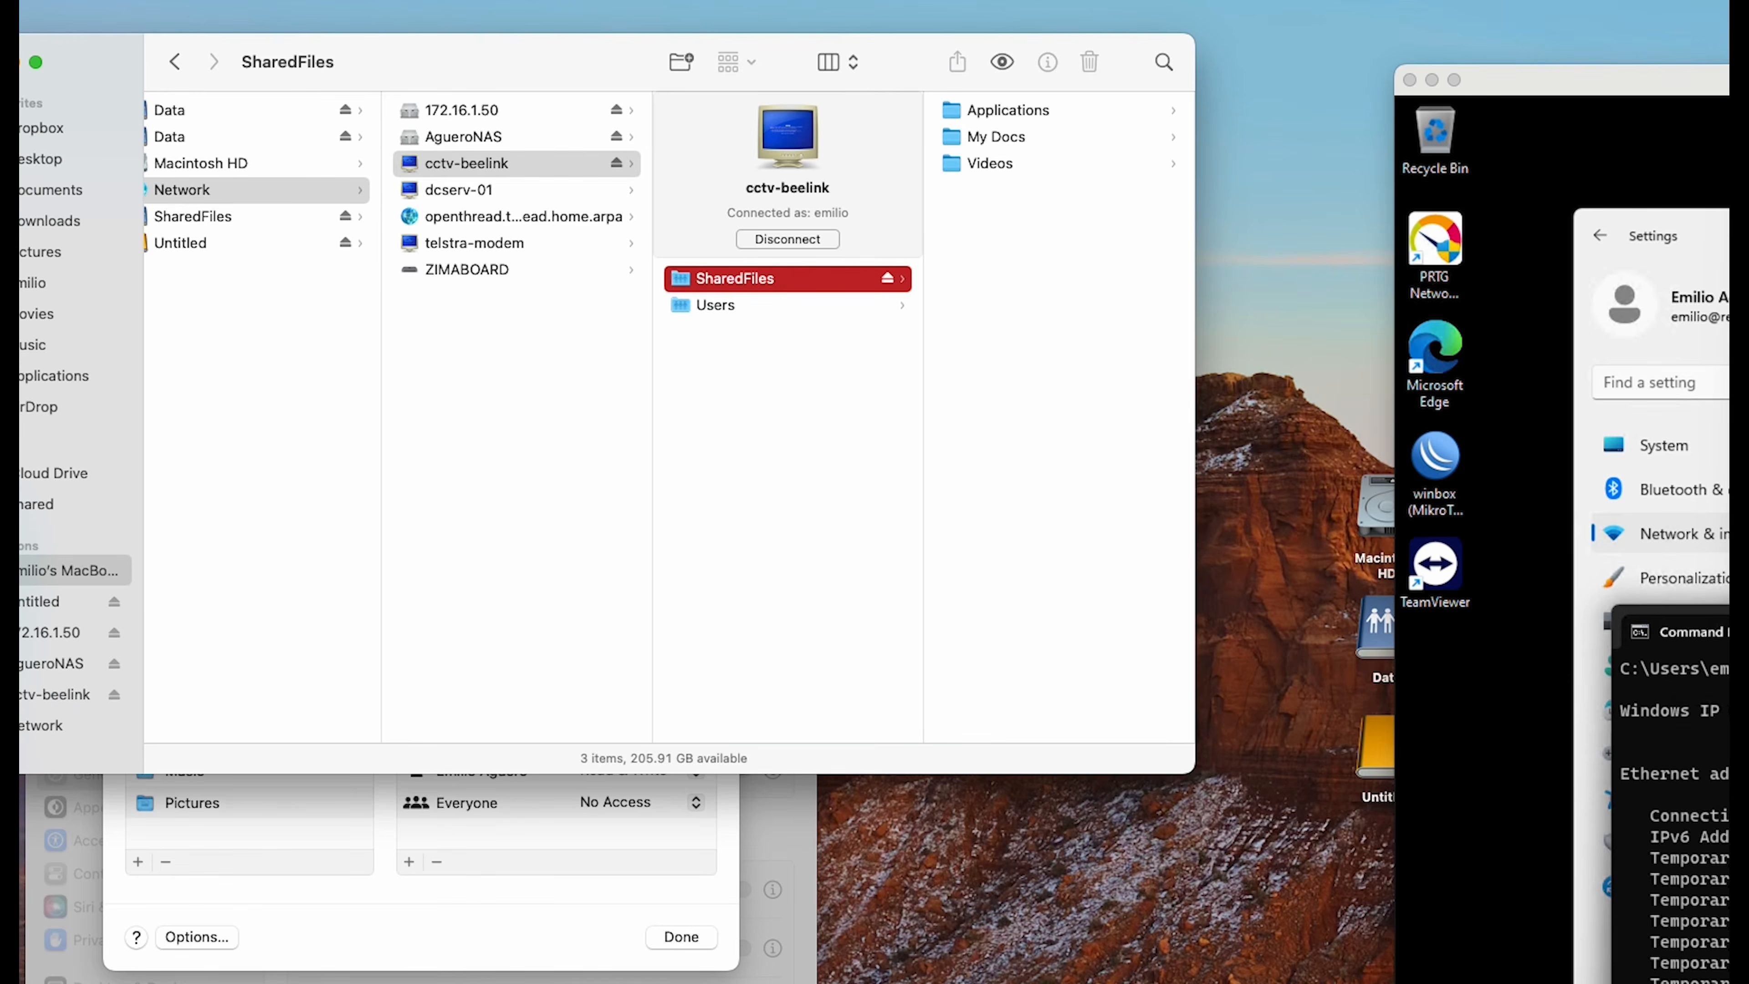
# Open the SharedFiles folder on the Windows PC and arrange its window beside the Mac's Finder window for comparison
pyautogui.moveTo(1727, 80); pyautogui.dragTo(739, 57)
pyautogui.click(924, 336)
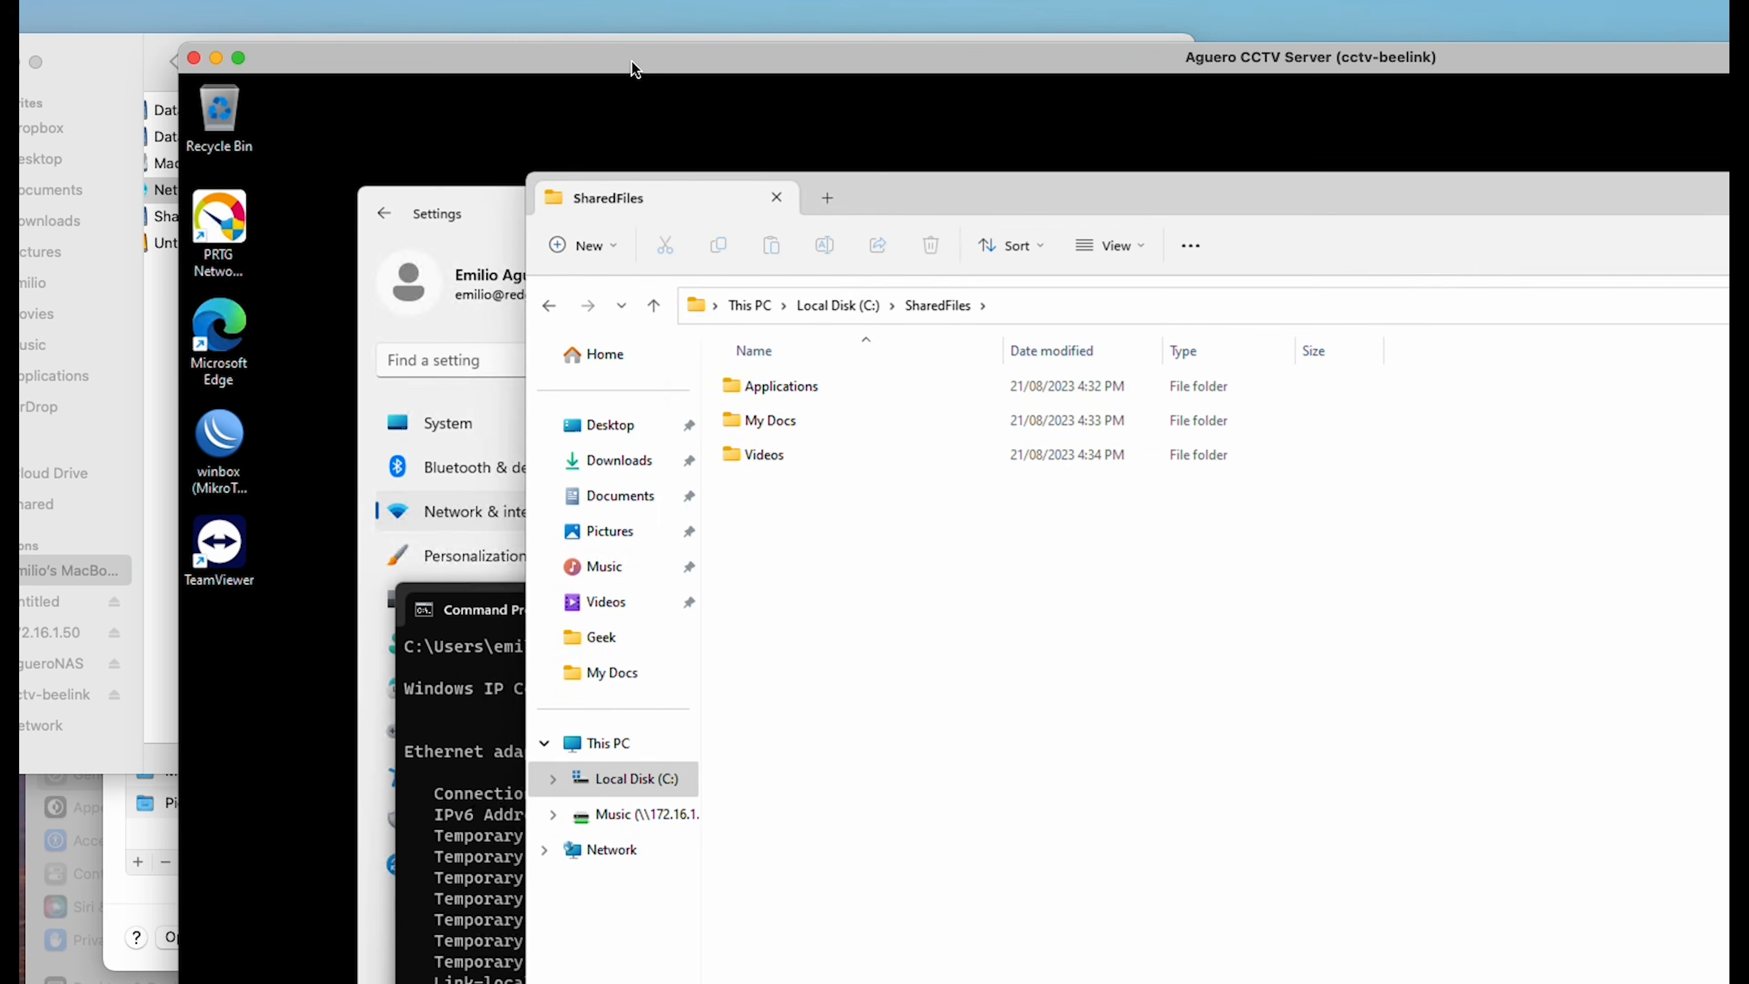
pyautogui.moveTo(627, 57); pyautogui.dragTo(1120, 171)
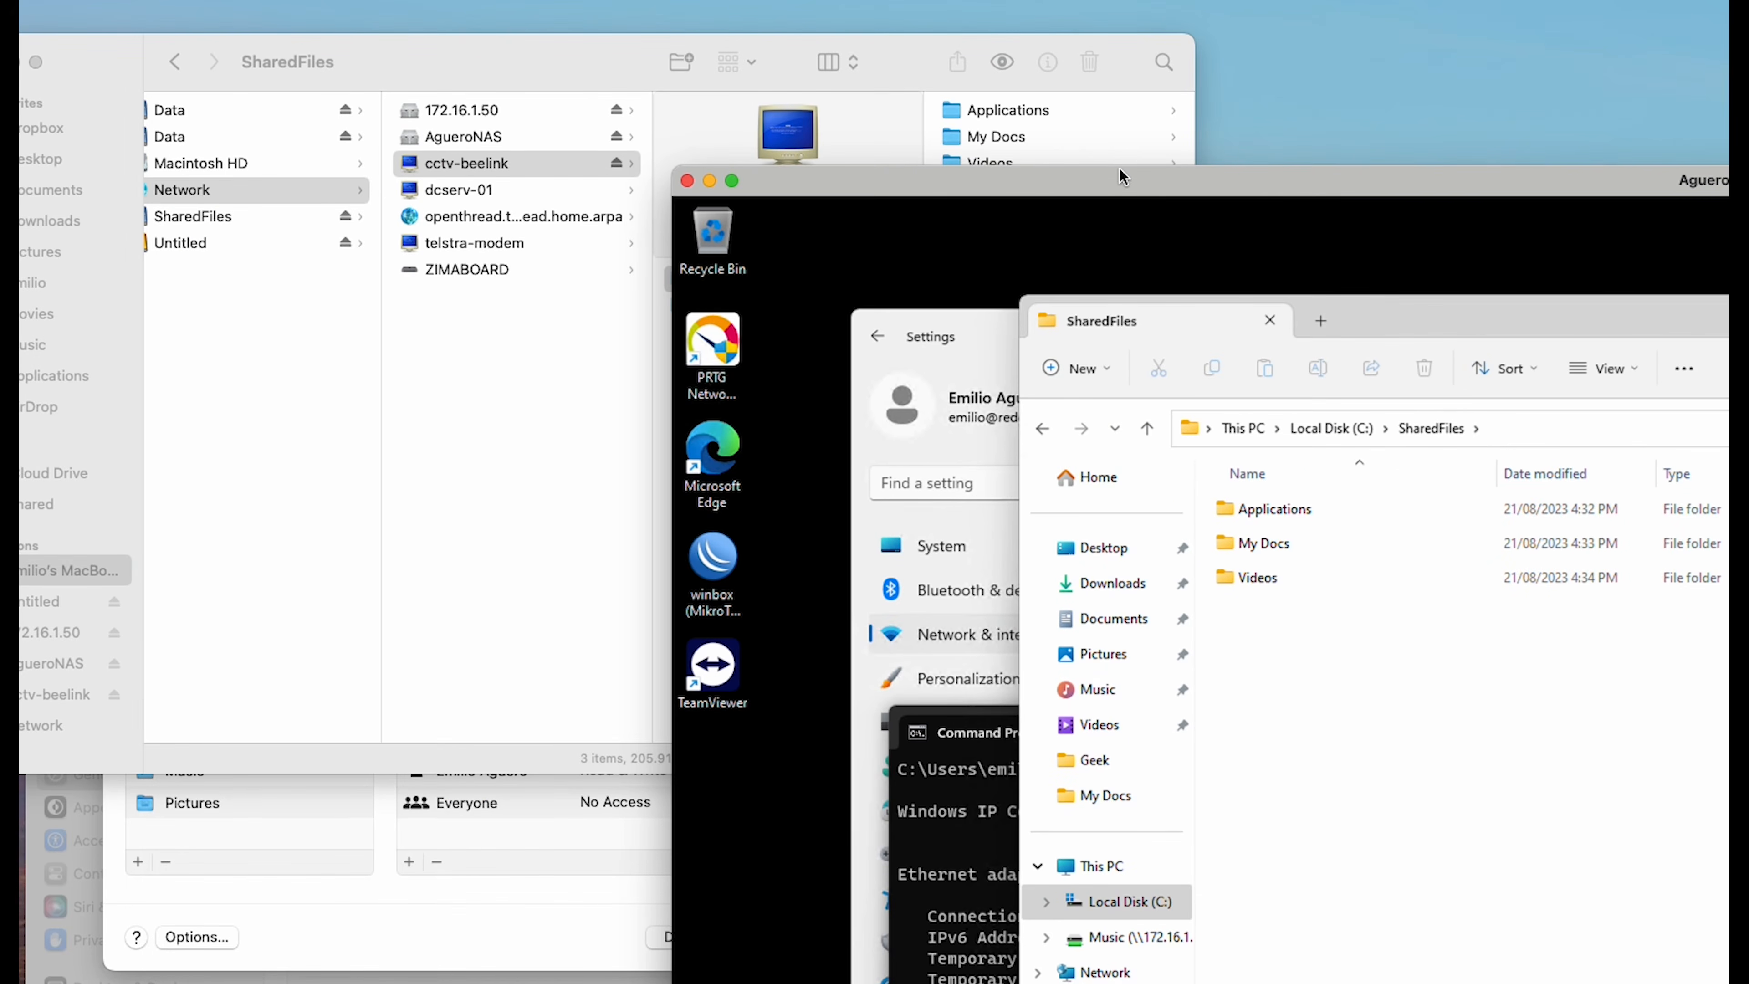
pyautogui.moveTo(542, 77); pyautogui.dragTo(457, 75)
# From the Mac, create a folder named "hey hey this is the mac" in SharedFiles, and select it on the Windows PC
pyautogui.rightClick(929, 301)
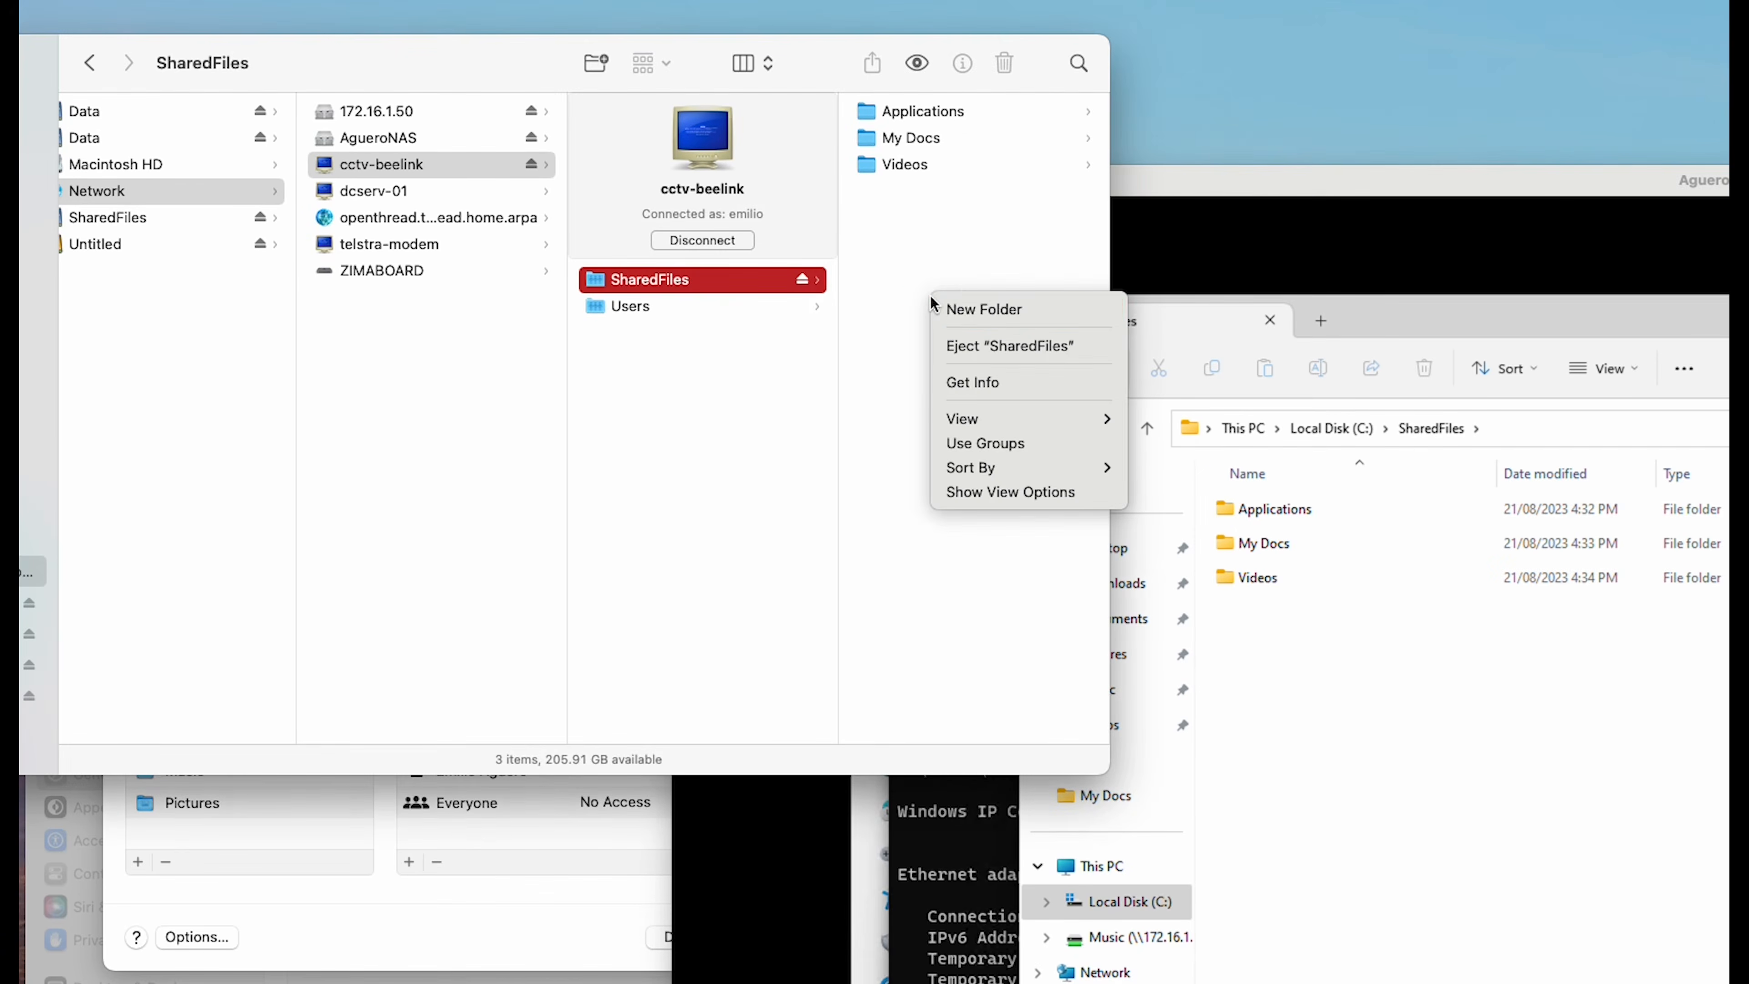
pyautogui.click(981, 307)
pyautogui.write('hey hey this is the mac')
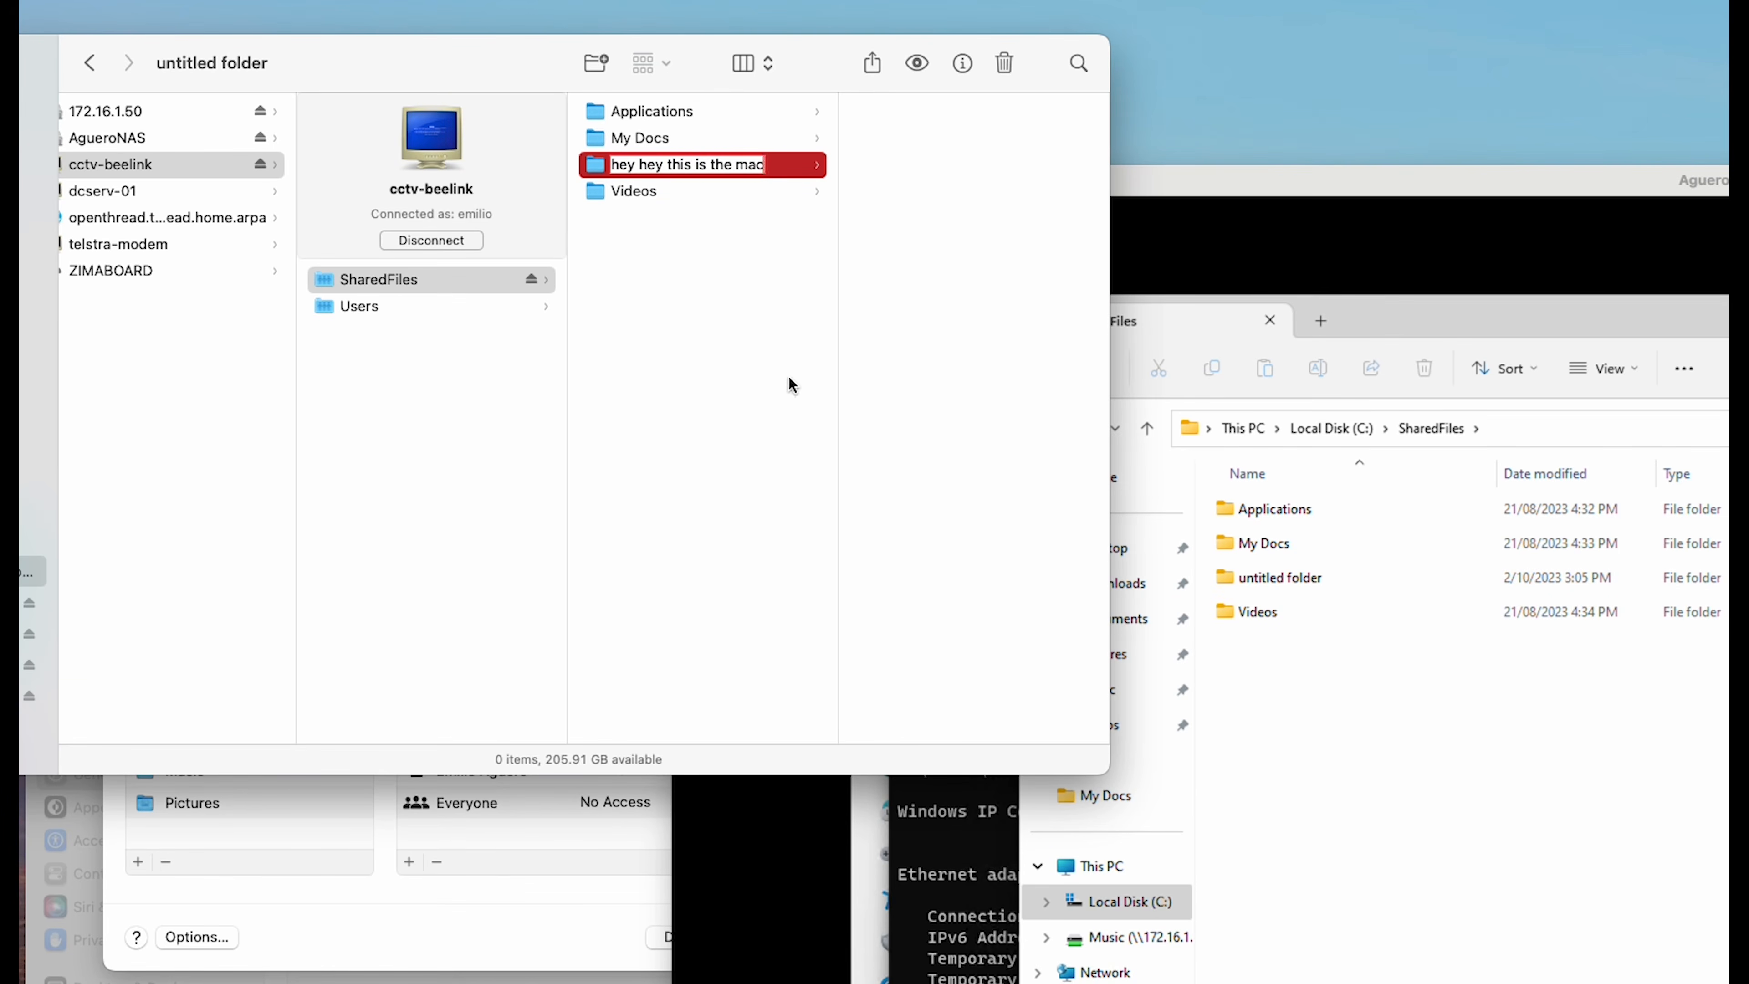
pyautogui.click(811, 380)
pyautogui.click(1484, 853)
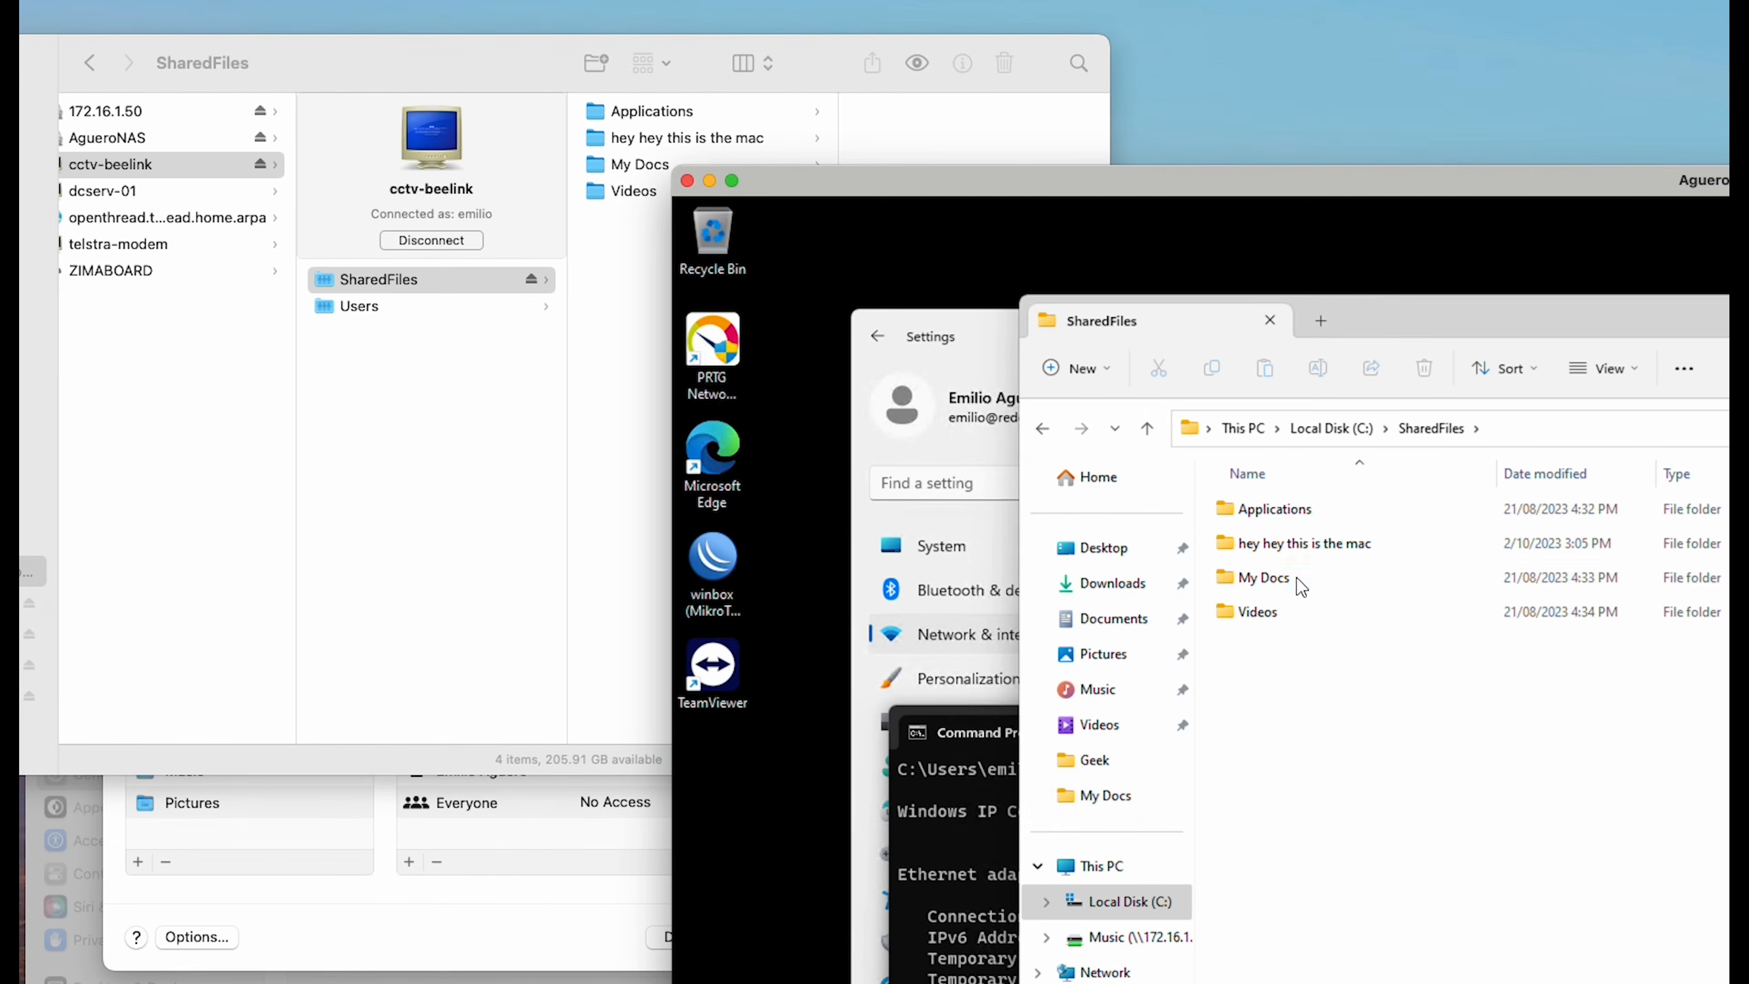
pyautogui.click(1295, 544)
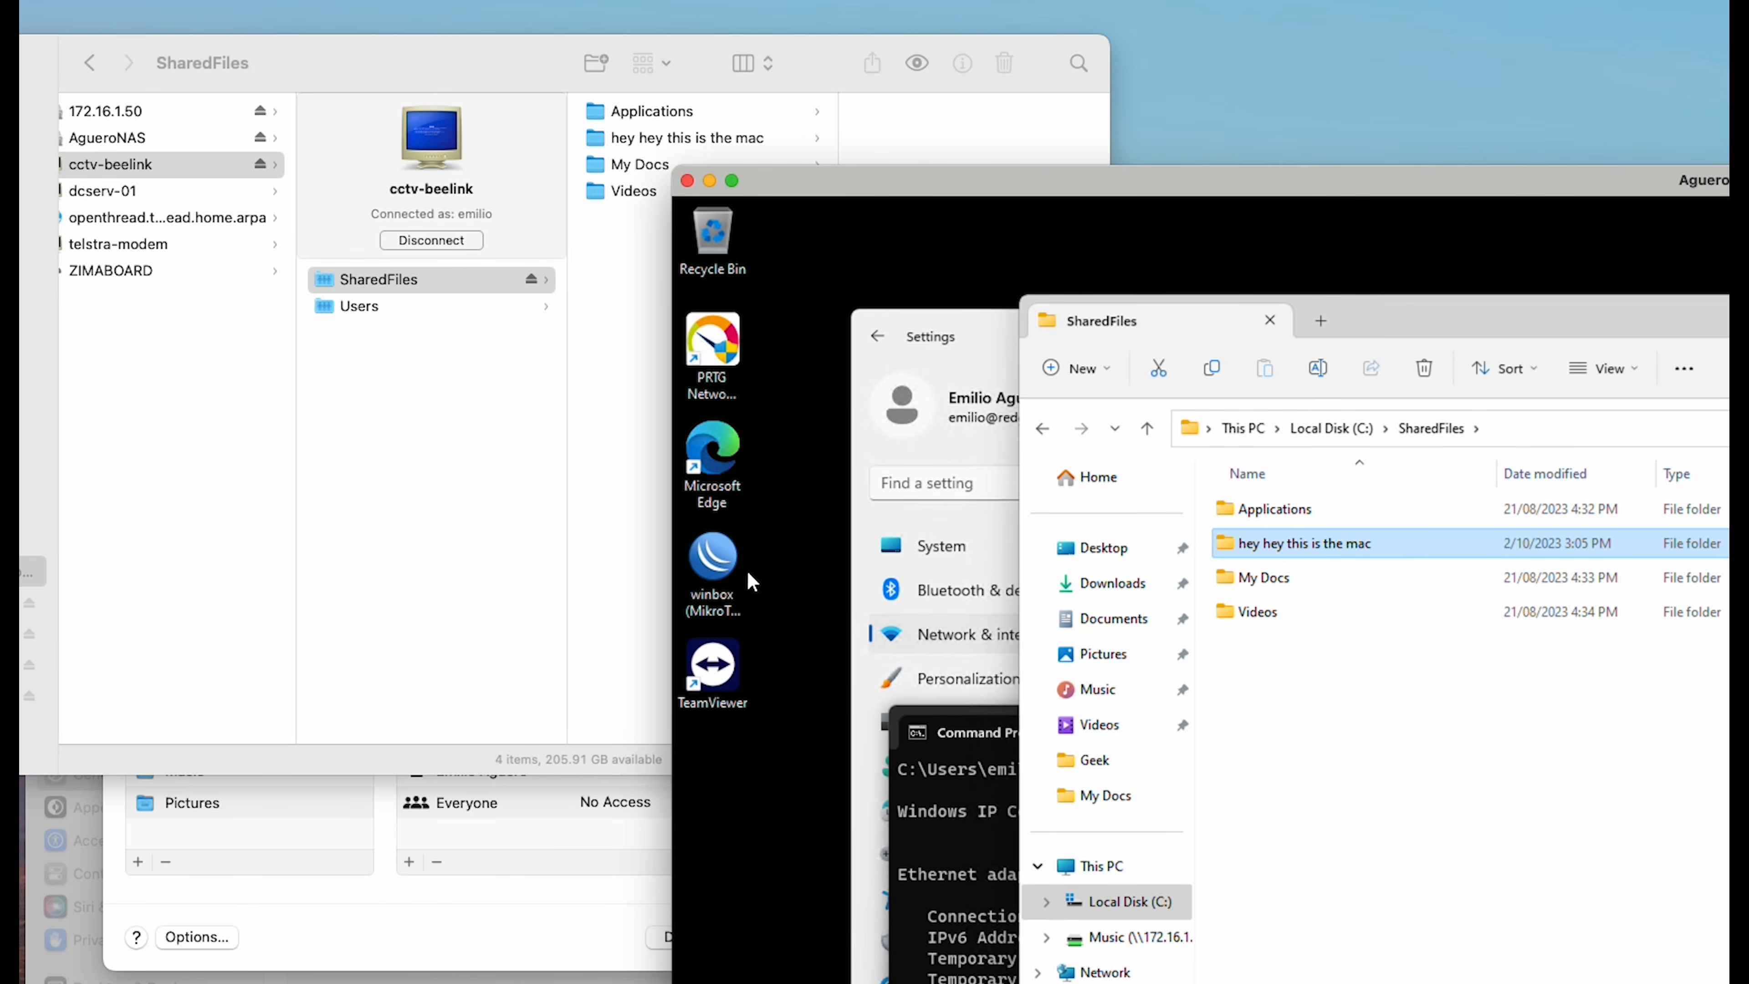
# Copy the winbox desktop application on the Windows PC into the shared folder "hey hey this is the mac"
pyautogui.click(712, 562)
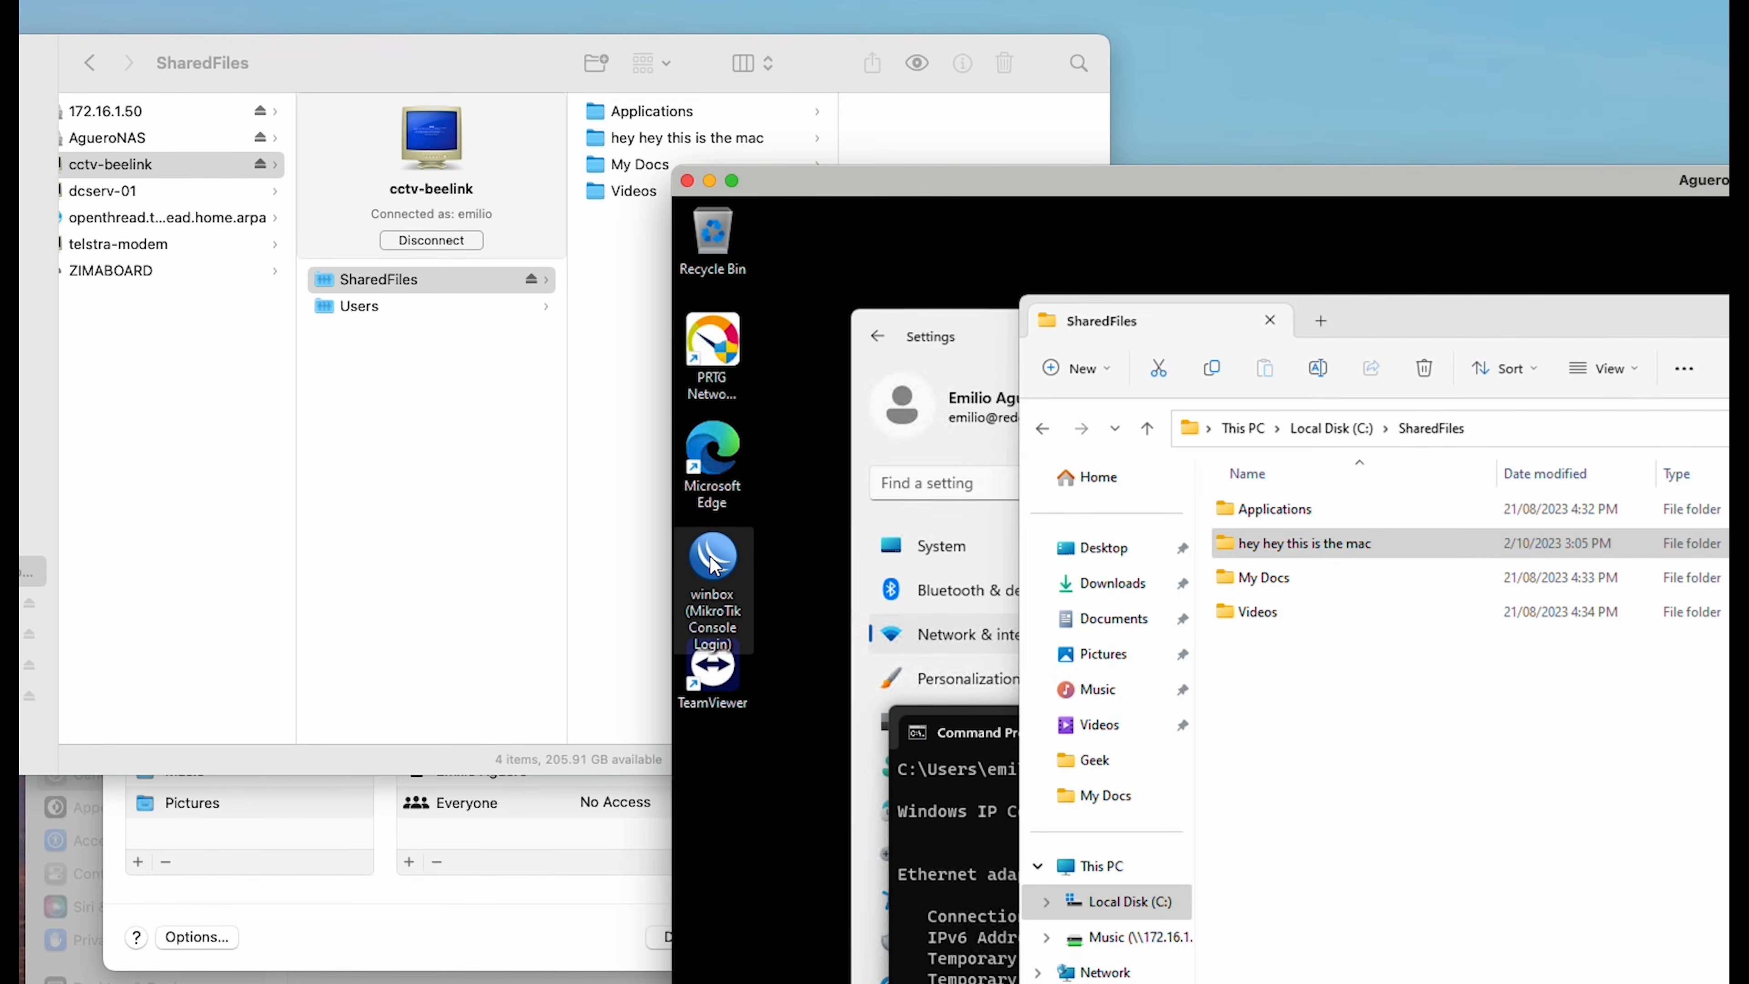
pyautogui.rightClick(711, 562)
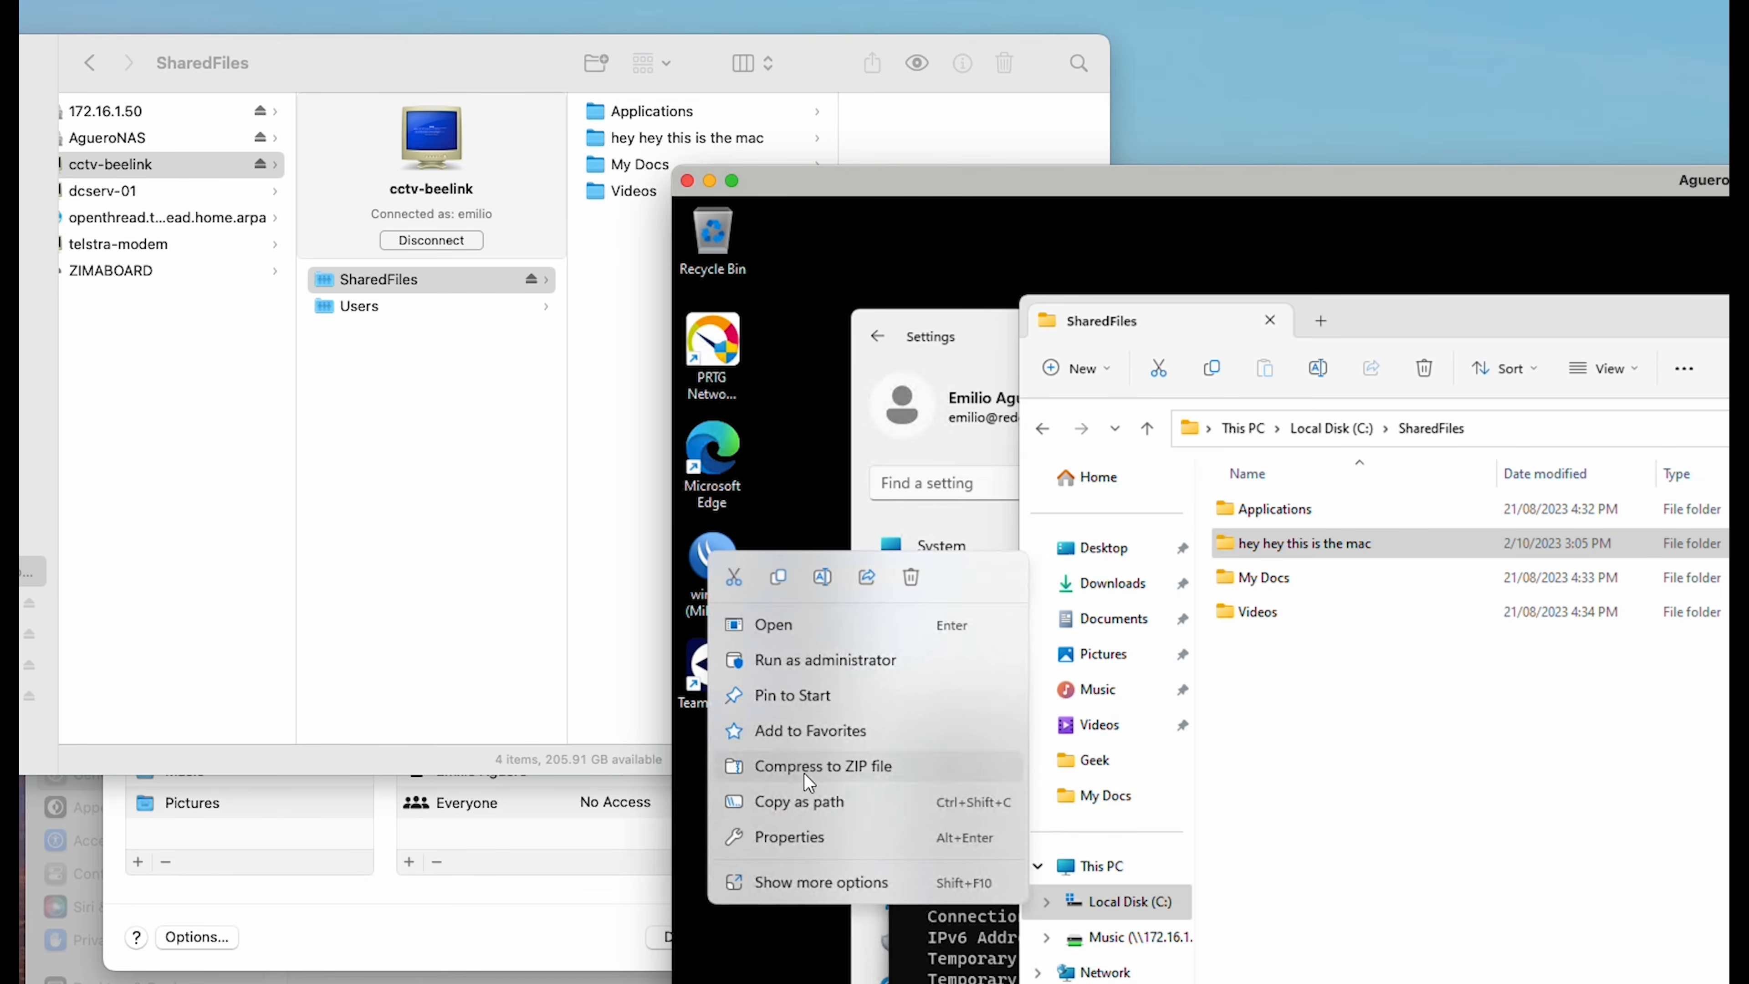
pyautogui.click(778, 578)
pyautogui.doubleClick(1308, 545)
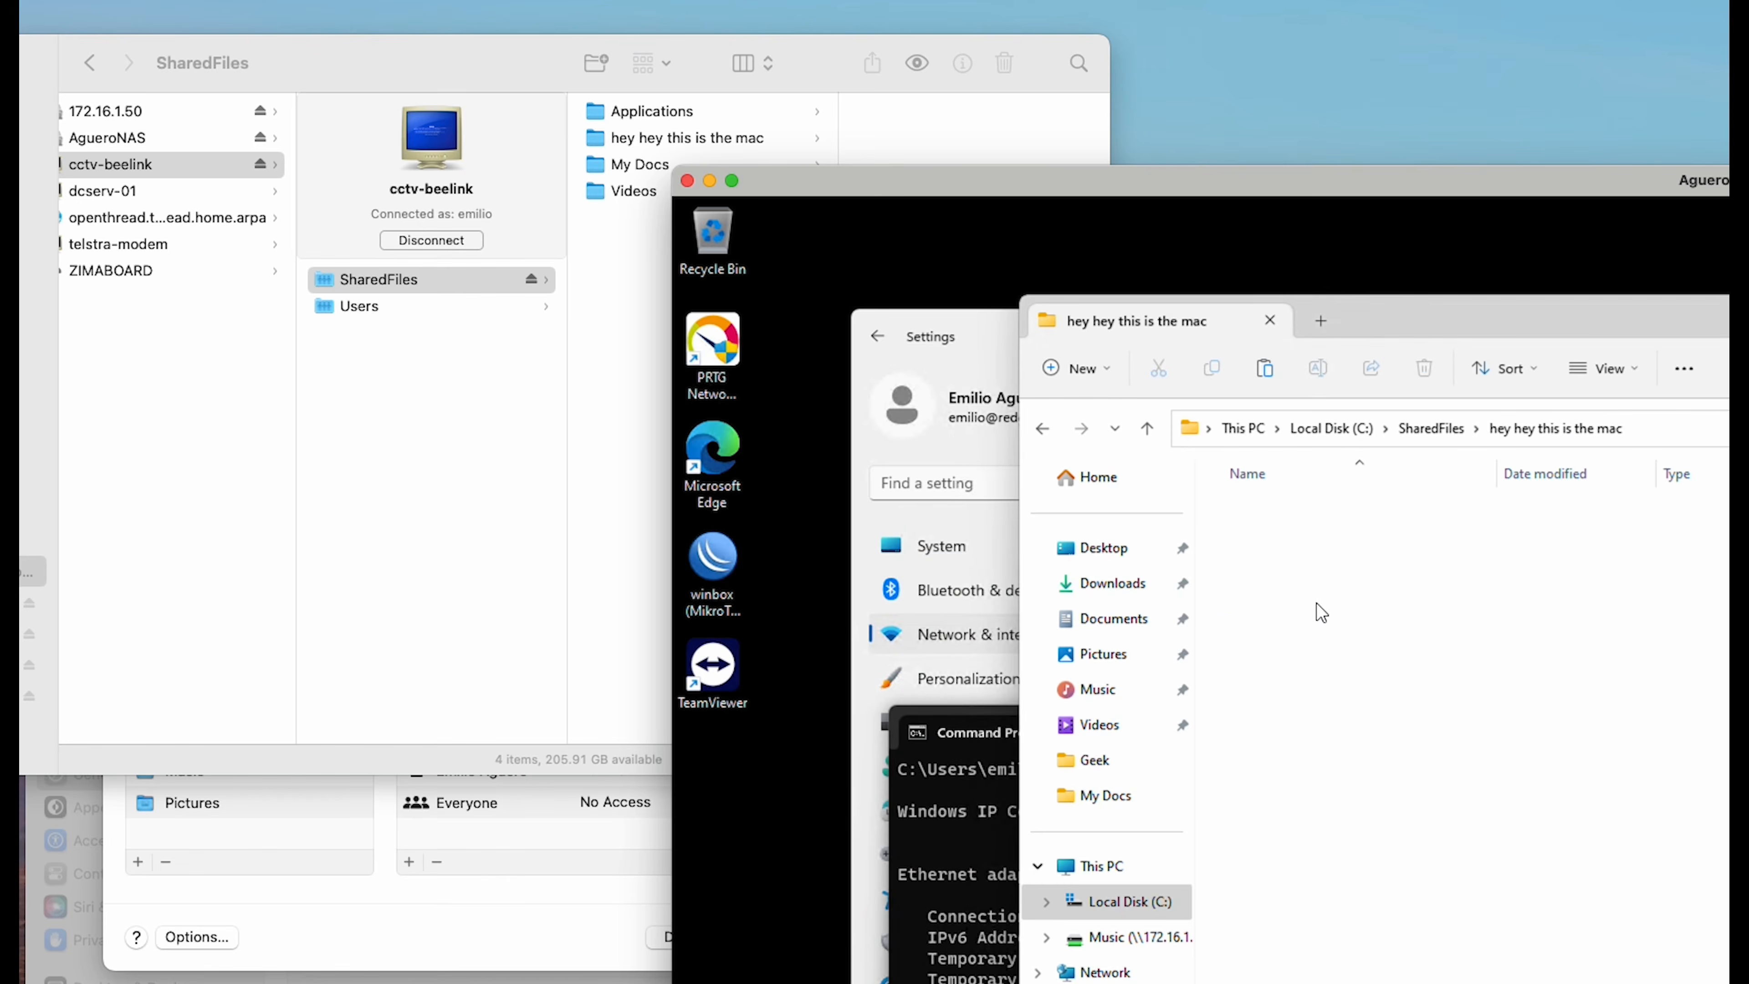
pyautogui.rightClick(1320, 611)
pyautogui.click(1346, 633)
pyautogui.click(1522, 653)
# Open the "hey hey this is the mac" folder in the Mac's Finder to check for the copied winbox file
pyautogui.click(651, 377)
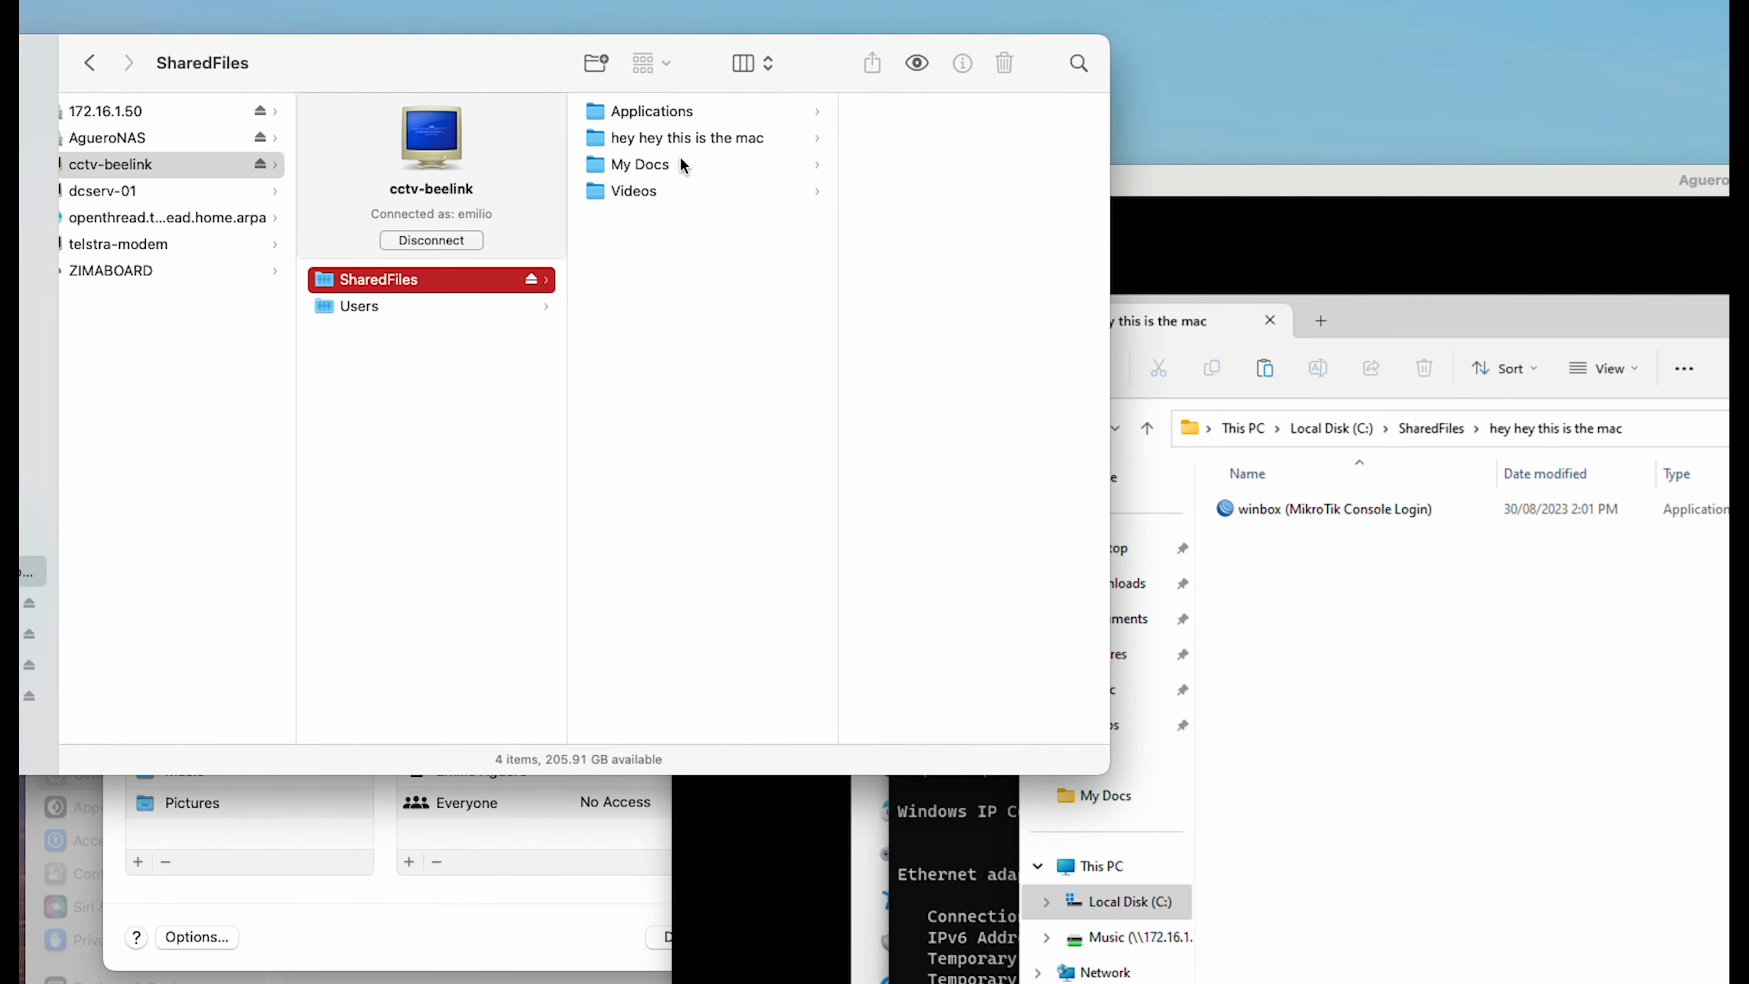
pyautogui.click(683, 138)
pyautogui.moveTo(957, 113); pyautogui.dragTo(954, 282)
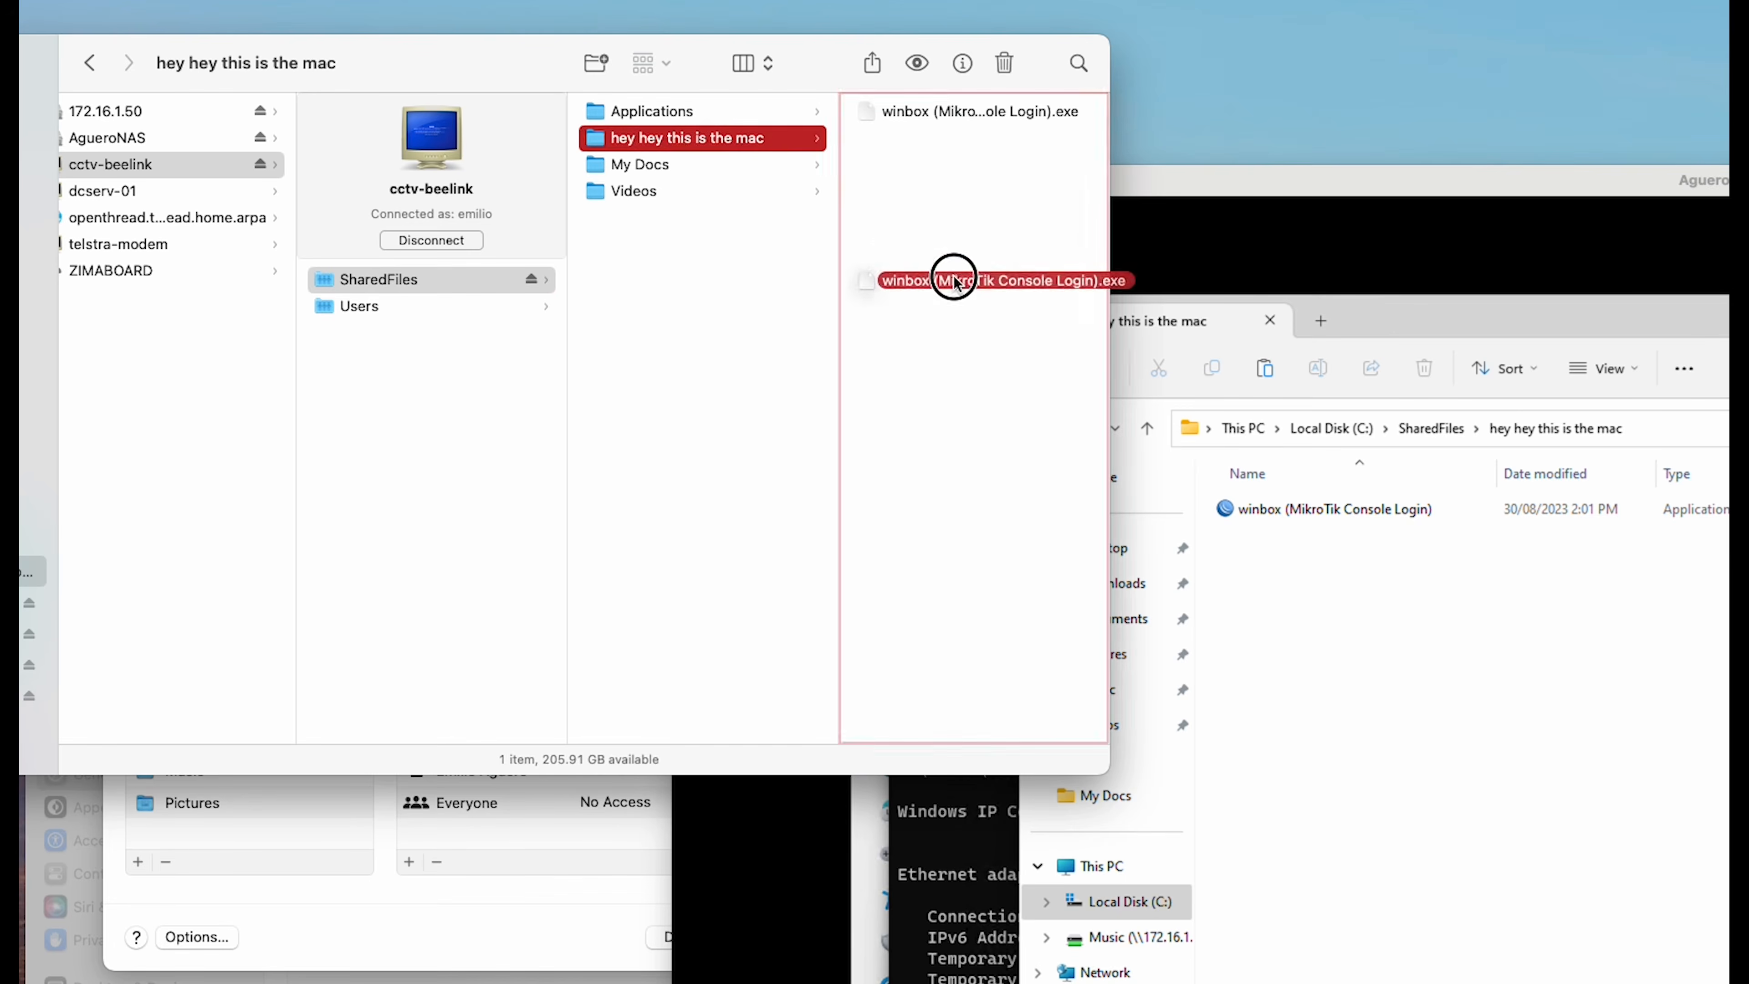
# Connect the Mac to the server smb://172.16.1.32 and mount its SharedFiles volume
pyautogui.click(0, 0)
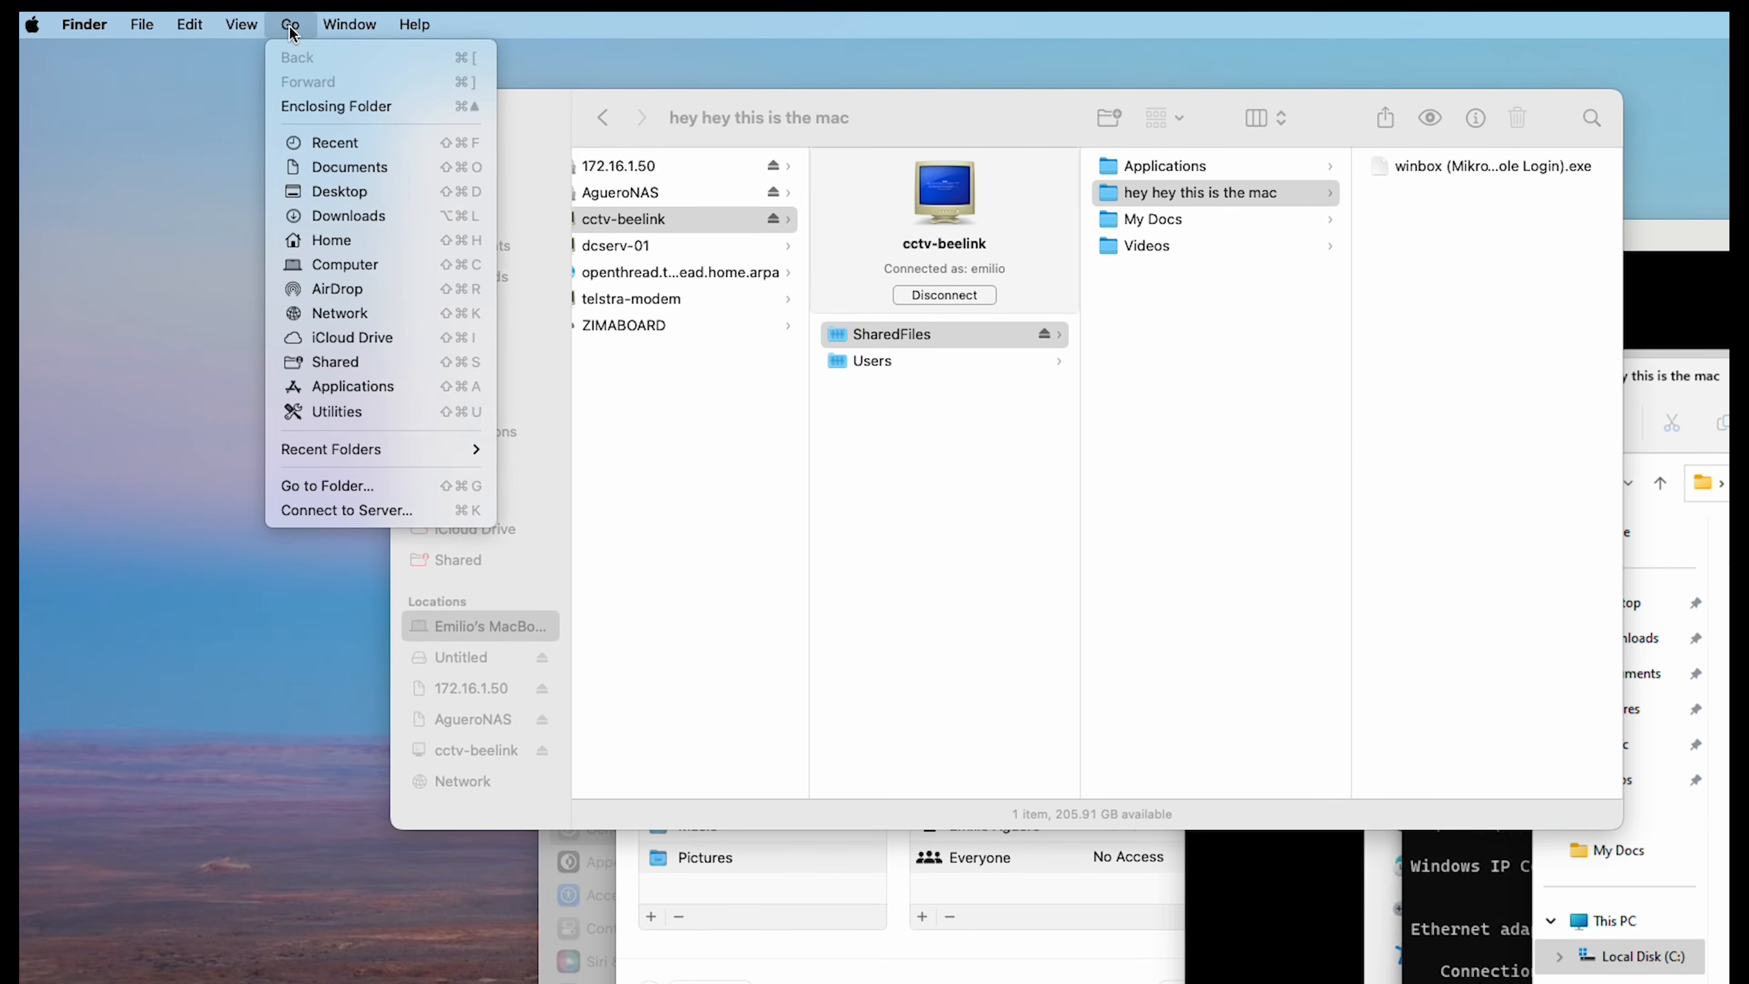
pyautogui.click(370, 509)
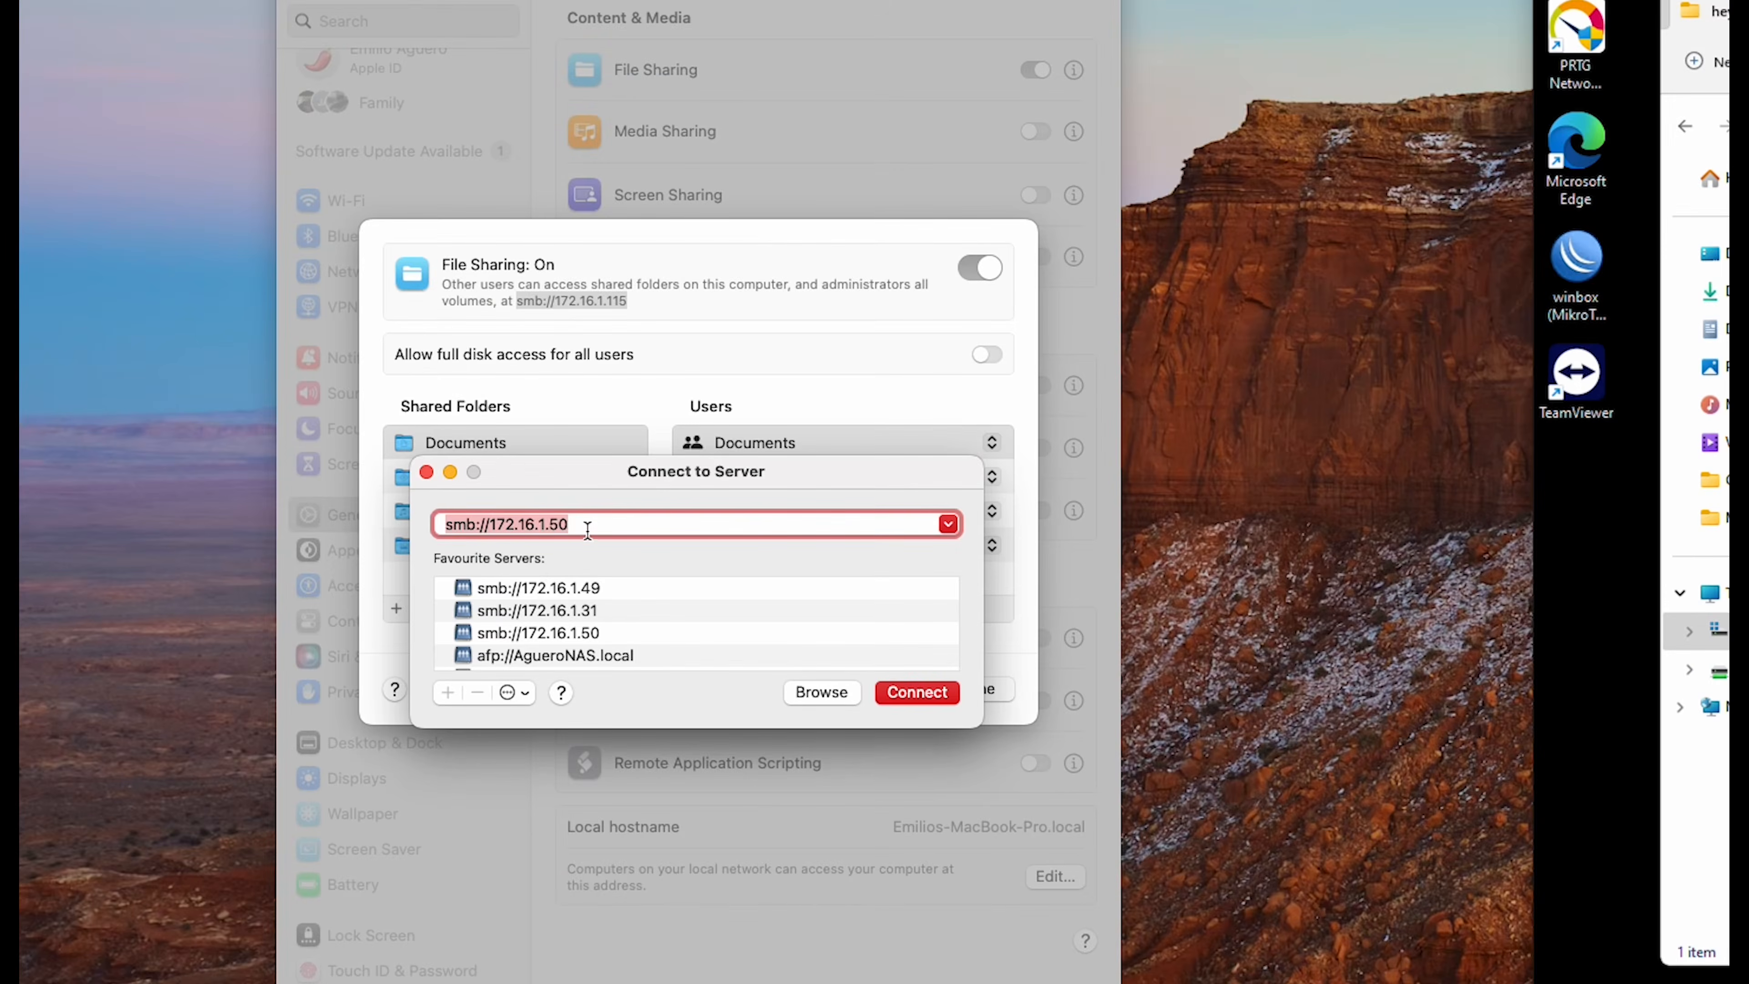
pyautogui.click(587, 530)
pyautogui.click(1649, 479)
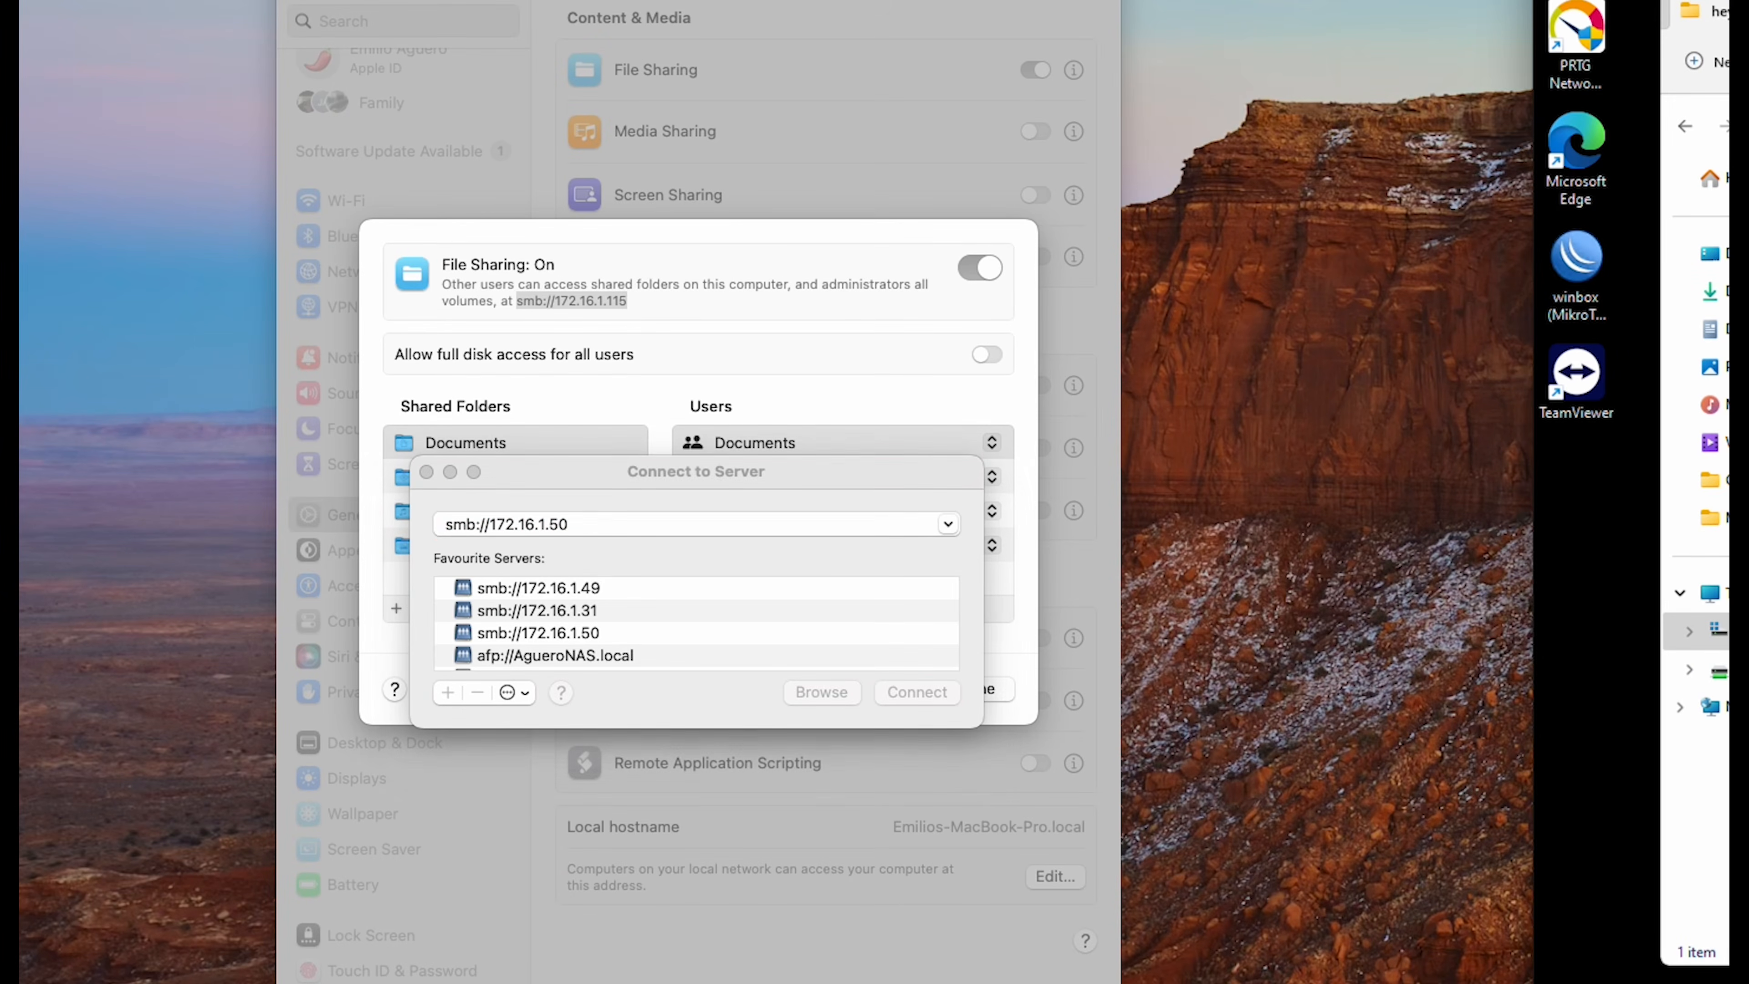
pyautogui.press('BackSpace')
pyautogui.press('BackSpace')
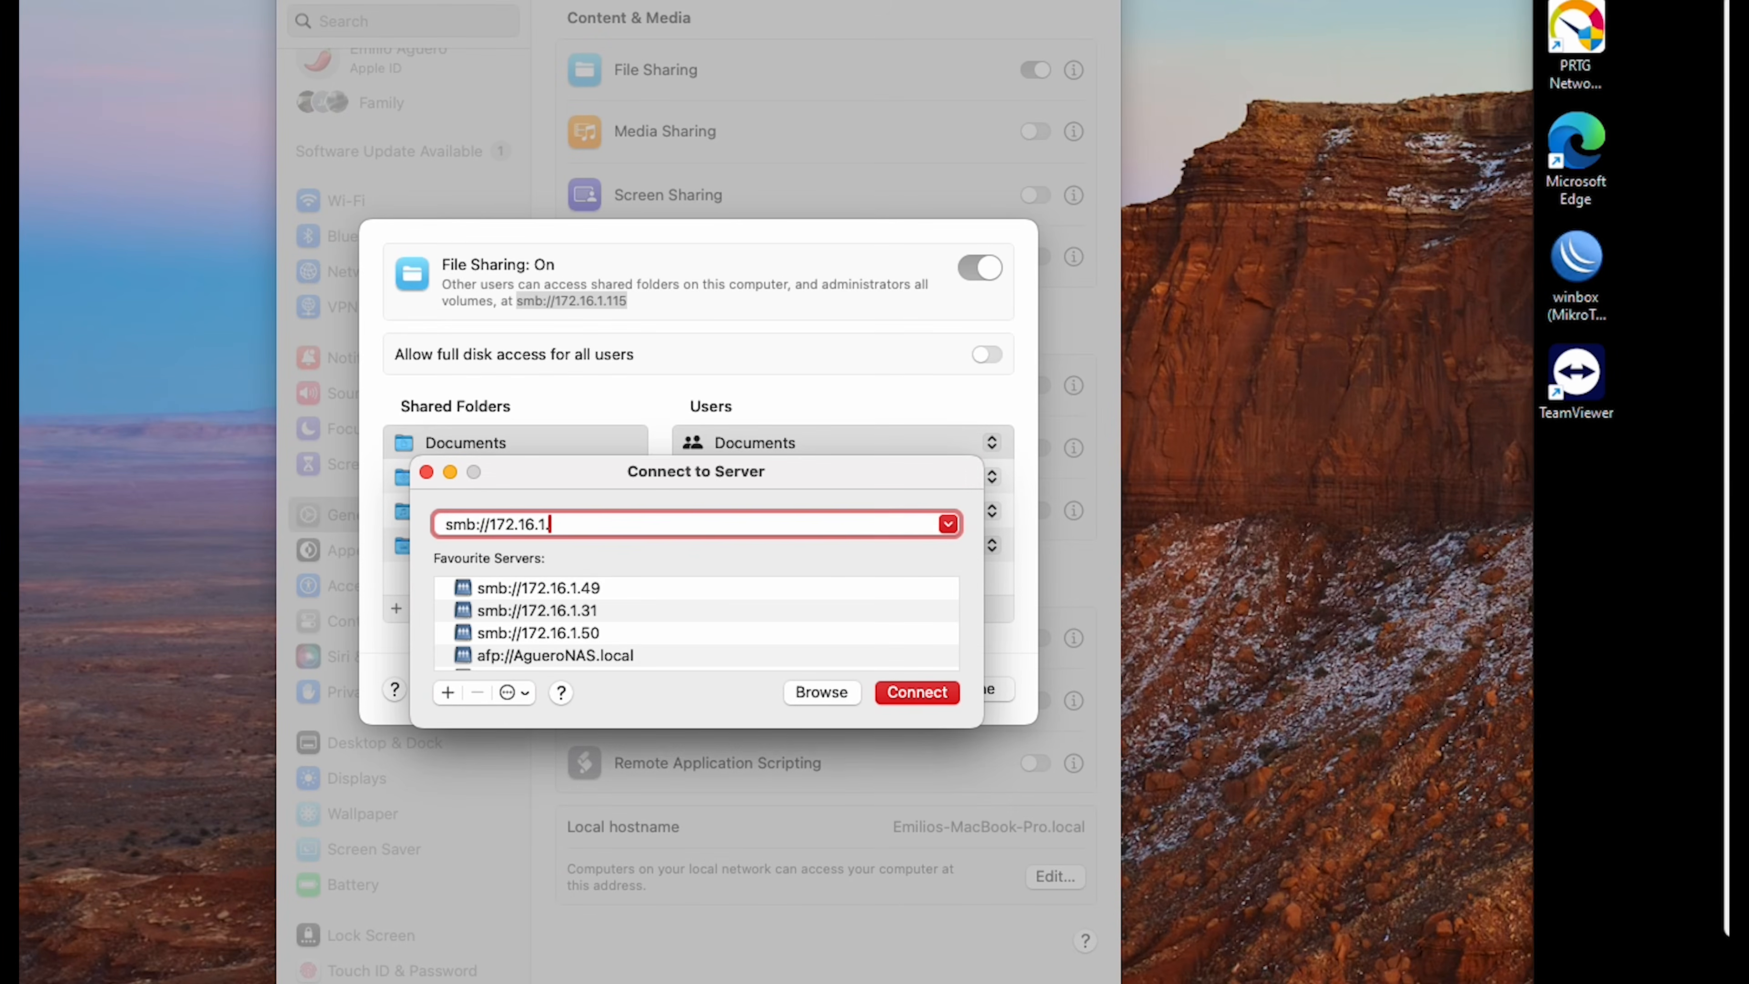
pyautogui.write('32')
pyautogui.click(917, 691)
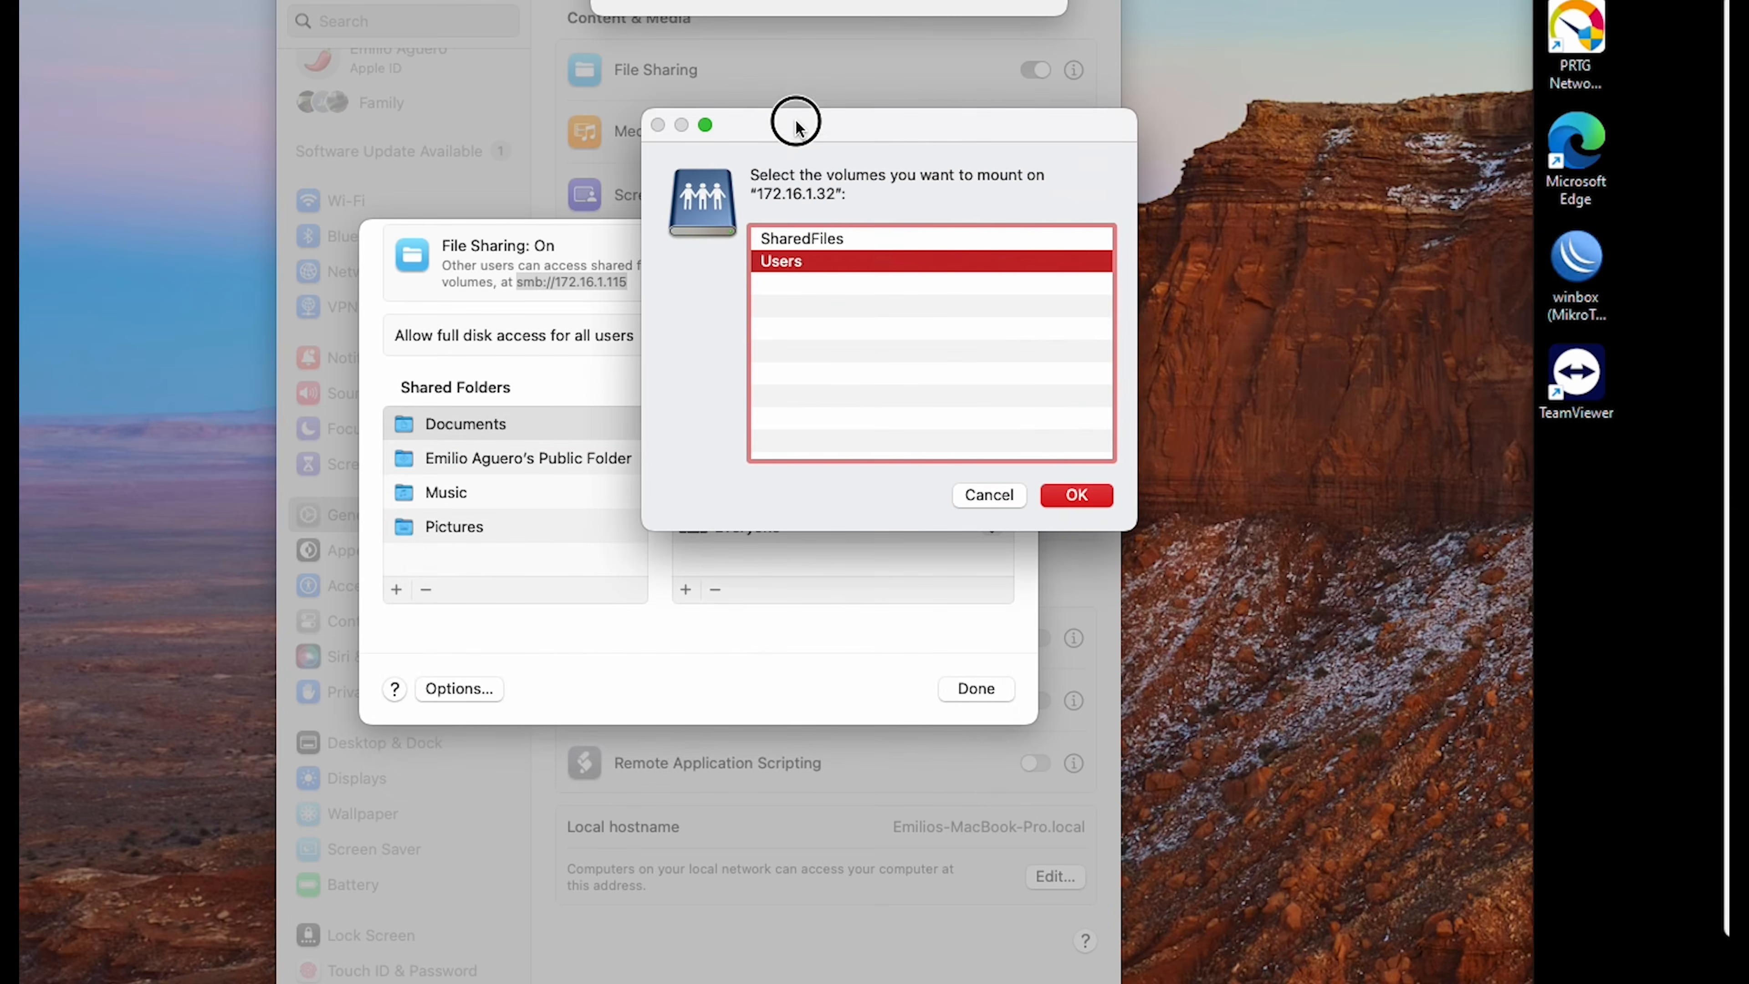
pyautogui.click(803, 239)
pyautogui.click(1075, 494)
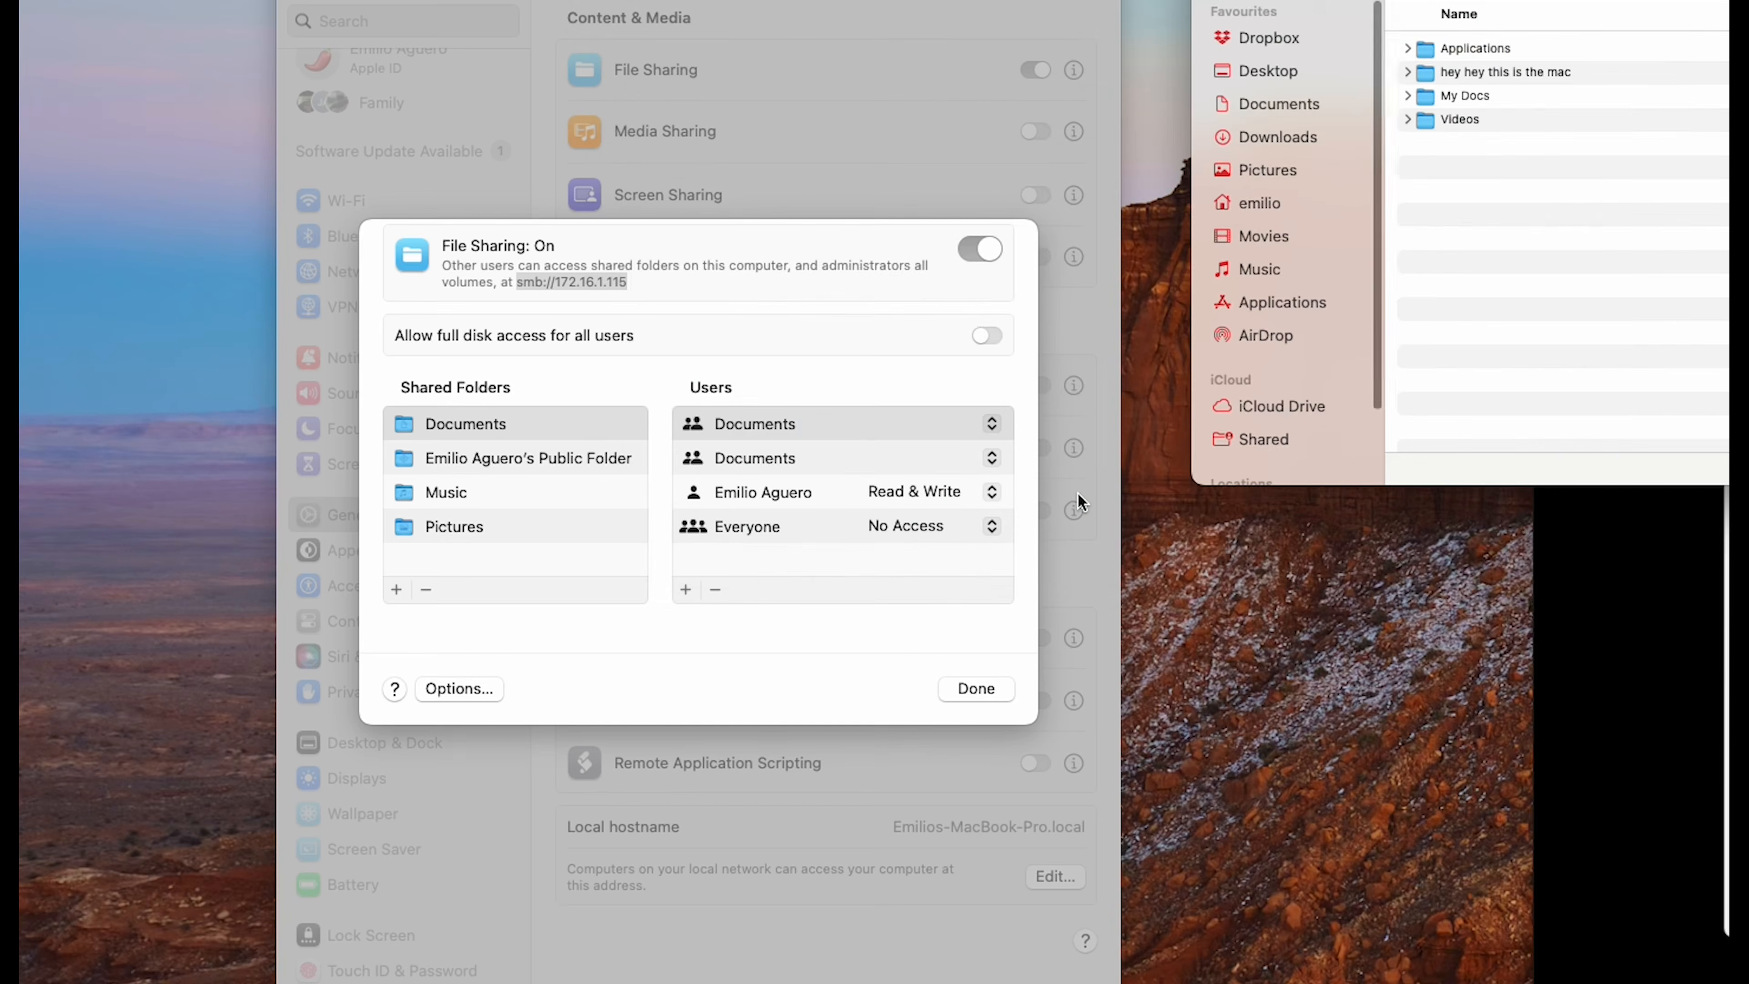
# Create "folder number 2" in the mounted SharedFiles volume using column view, and check for it in SharedFiles on the Windows PC
pyautogui.moveTo(1353, 23); pyautogui.dragTo(618, 43)
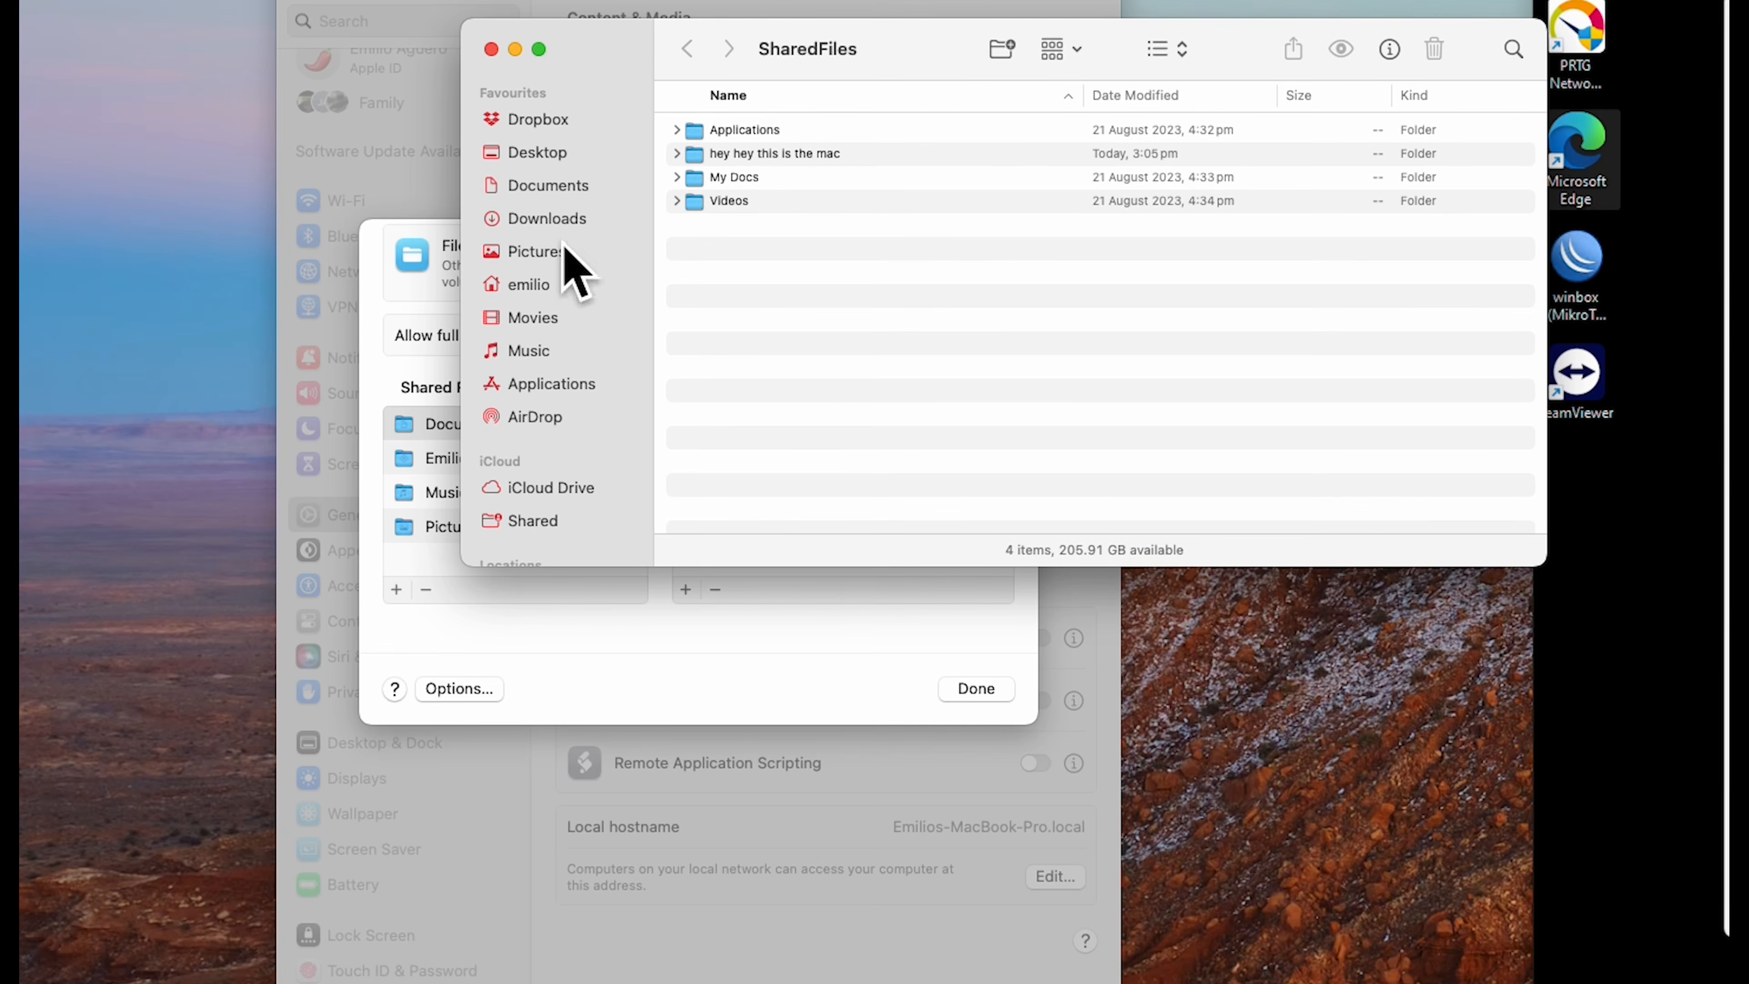
pyautogui.press('super+3')
pyautogui.press('super+shift+n')
pyautogui.write('folder number 2')
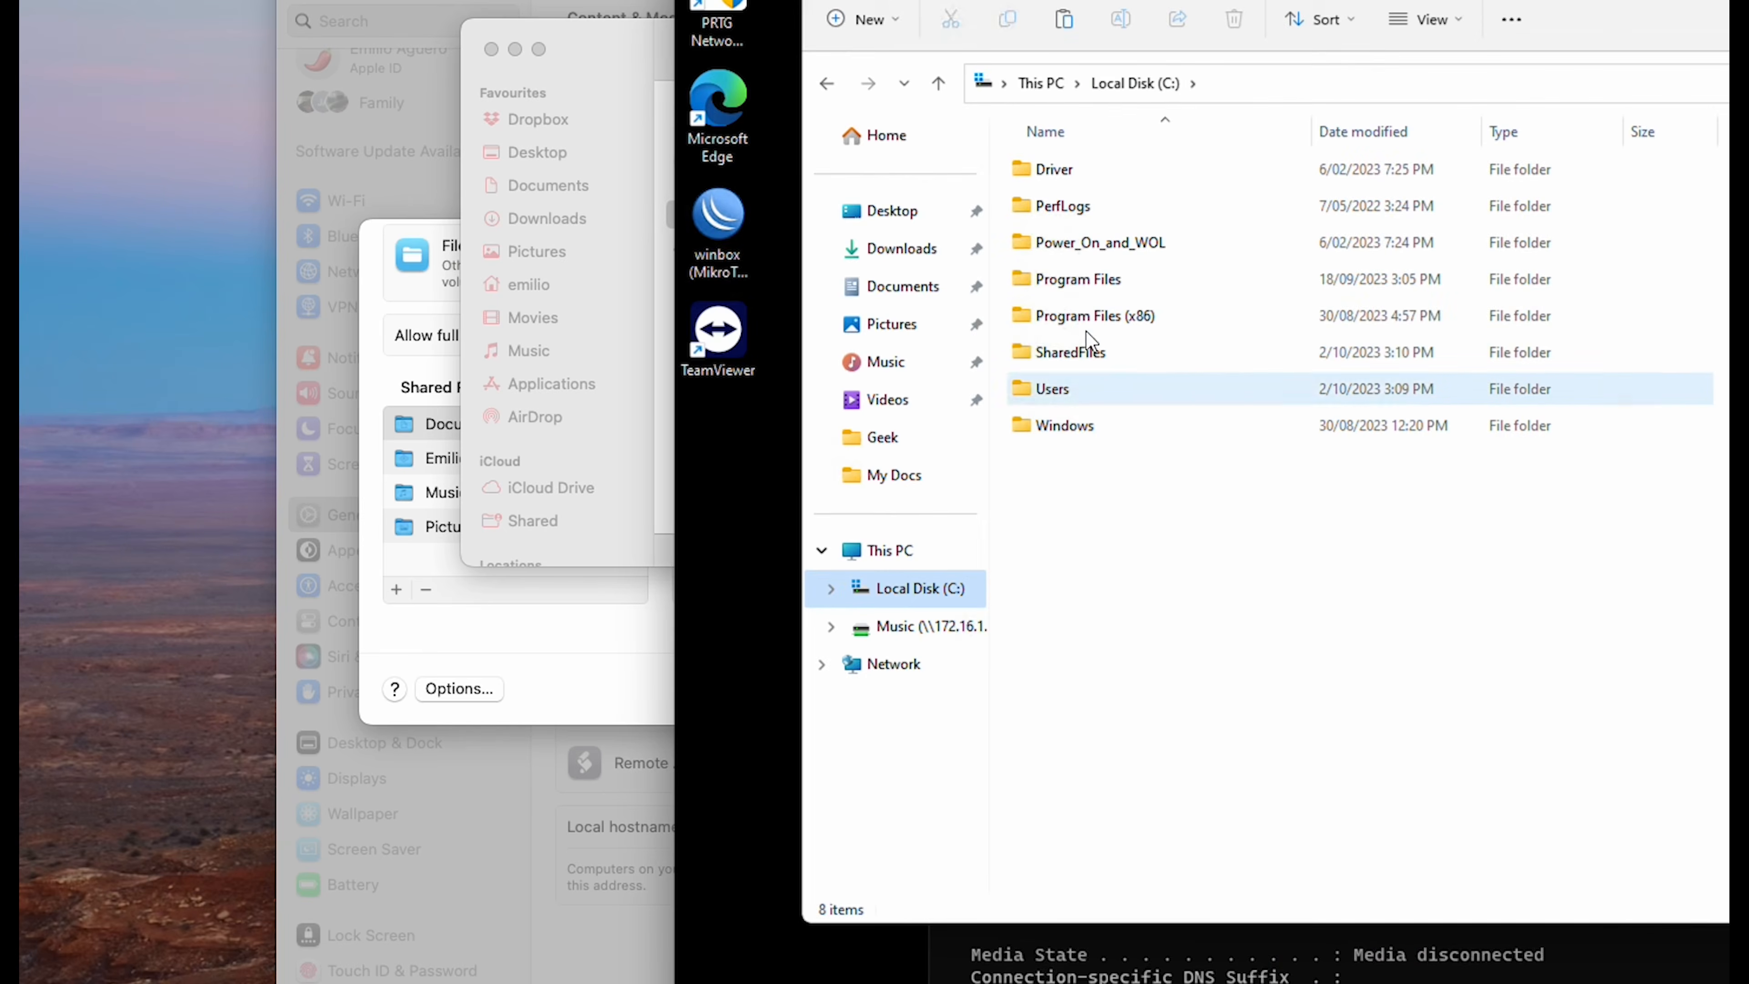
pyautogui.doubleClick(1074, 352)
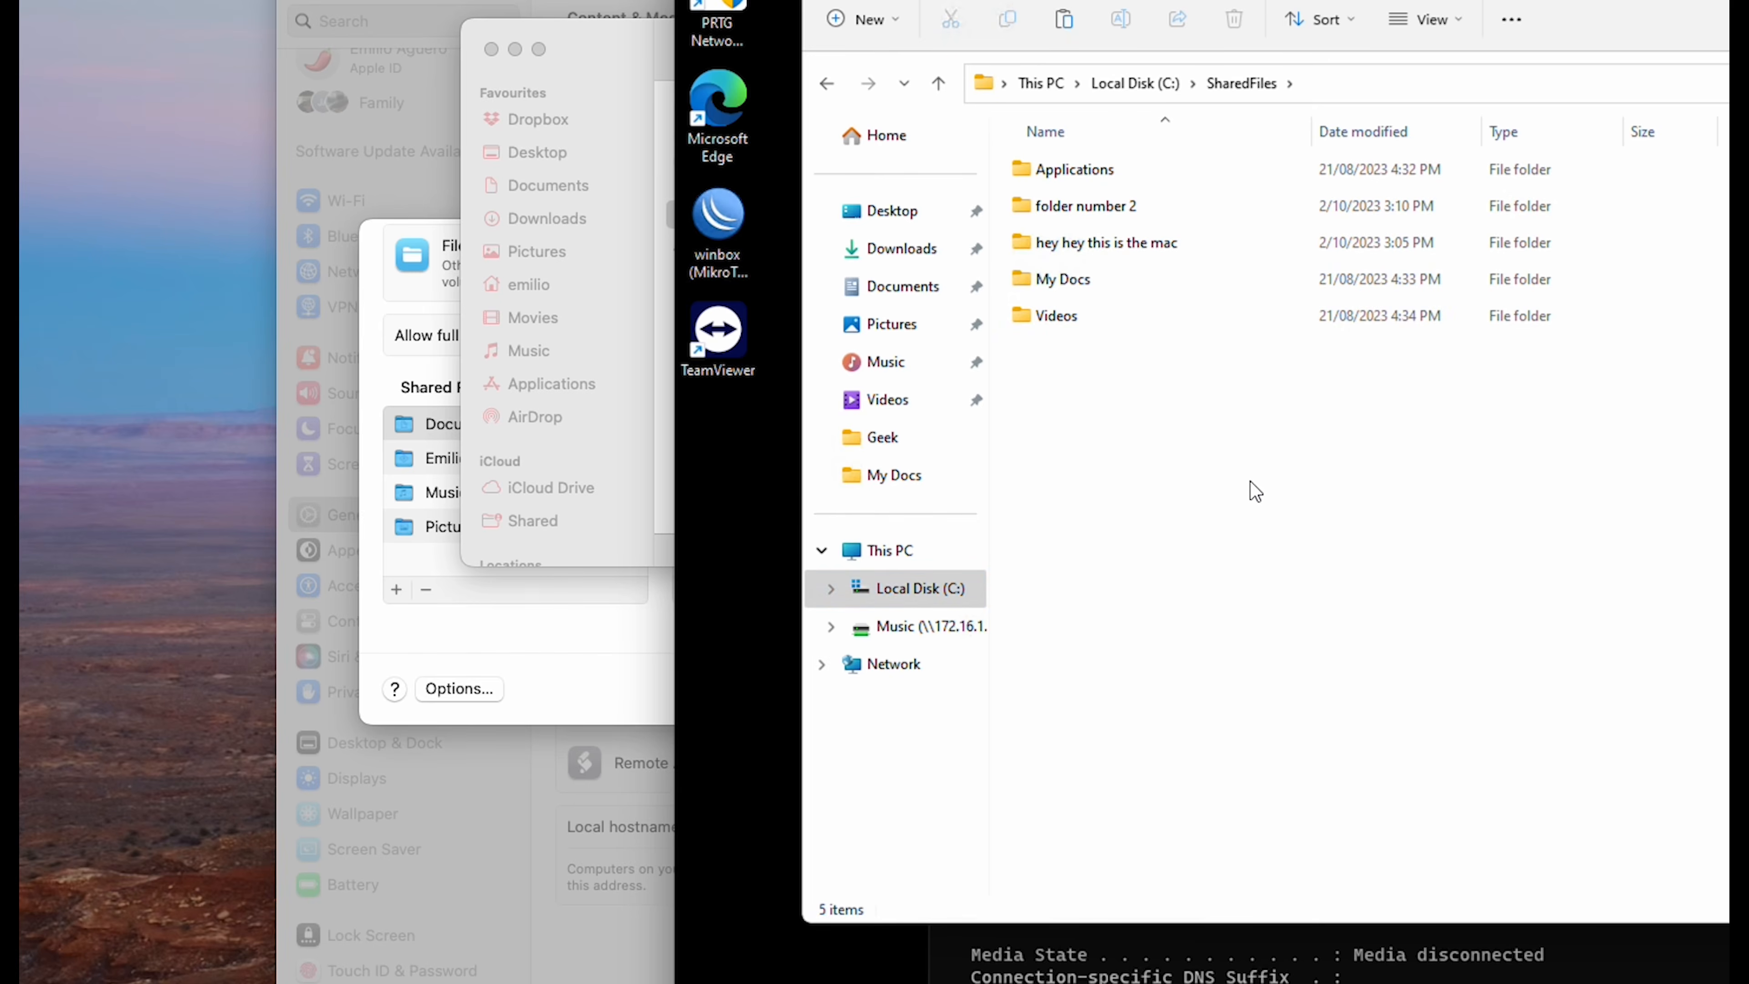
pyautogui.click(1095, 217)
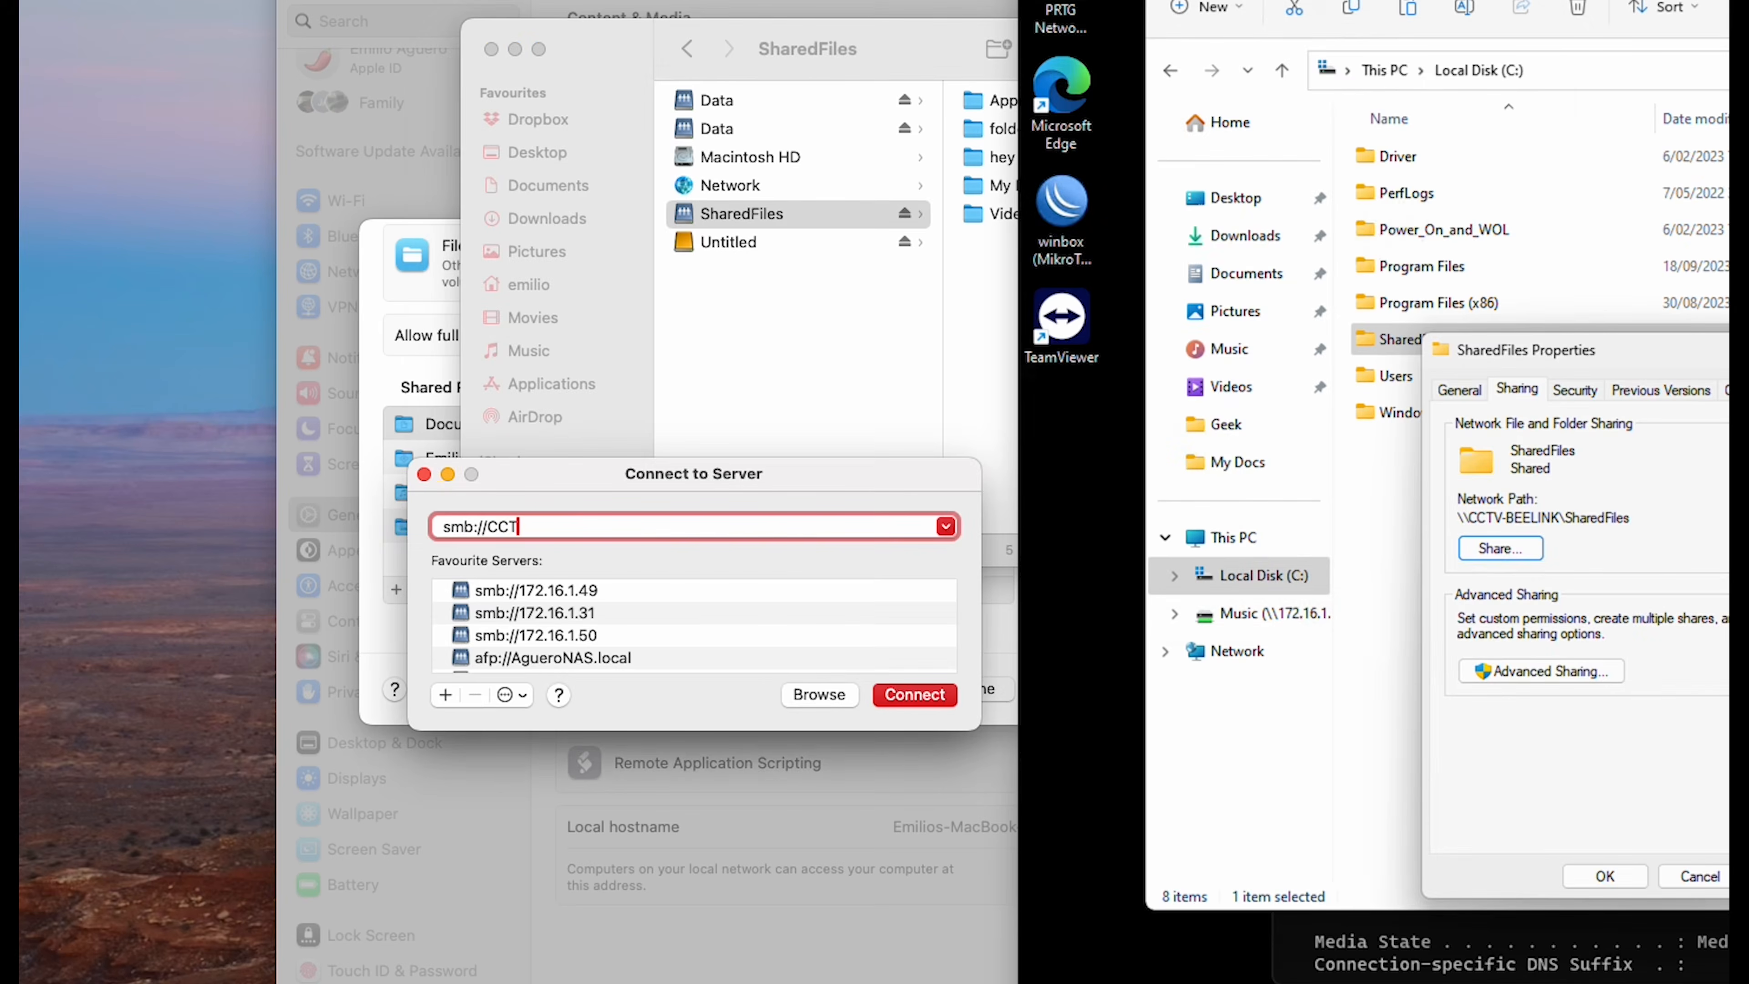
# Connect the Mac to smb://CCTV-BEELINK/SharedFiles and add that address to the favourite servers
pyautogui.write('V-BEELINK/SharedFiles')
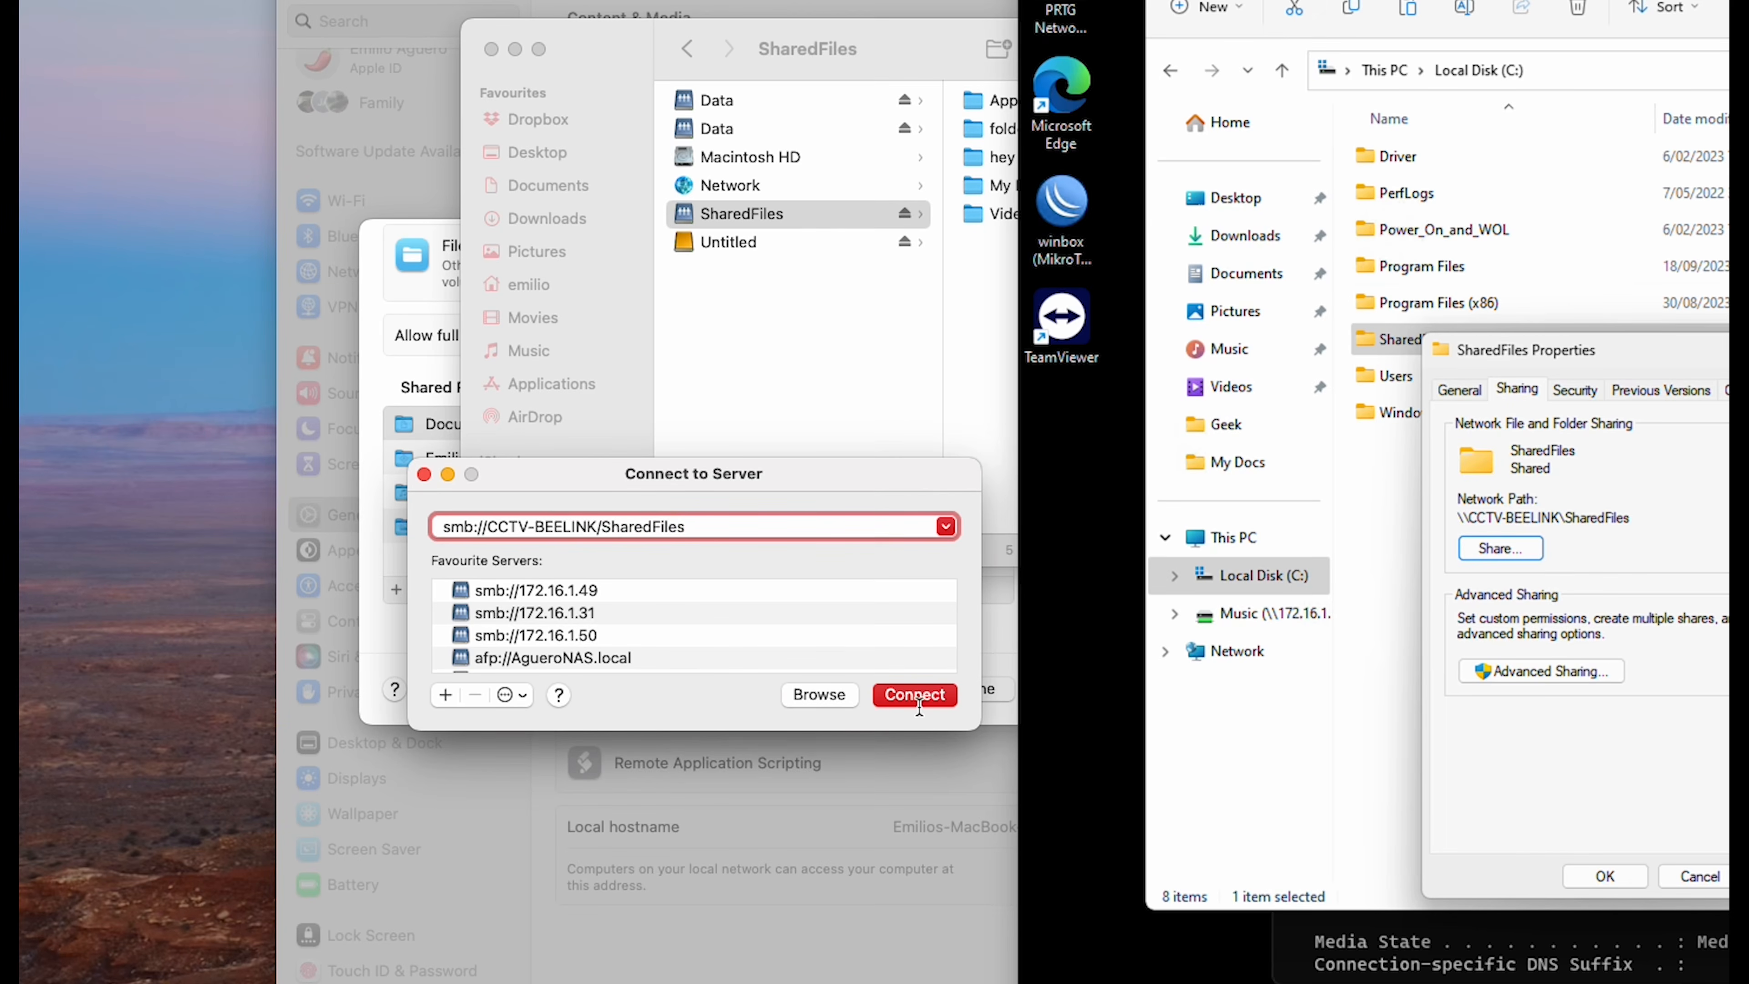
pyautogui.click(915, 695)
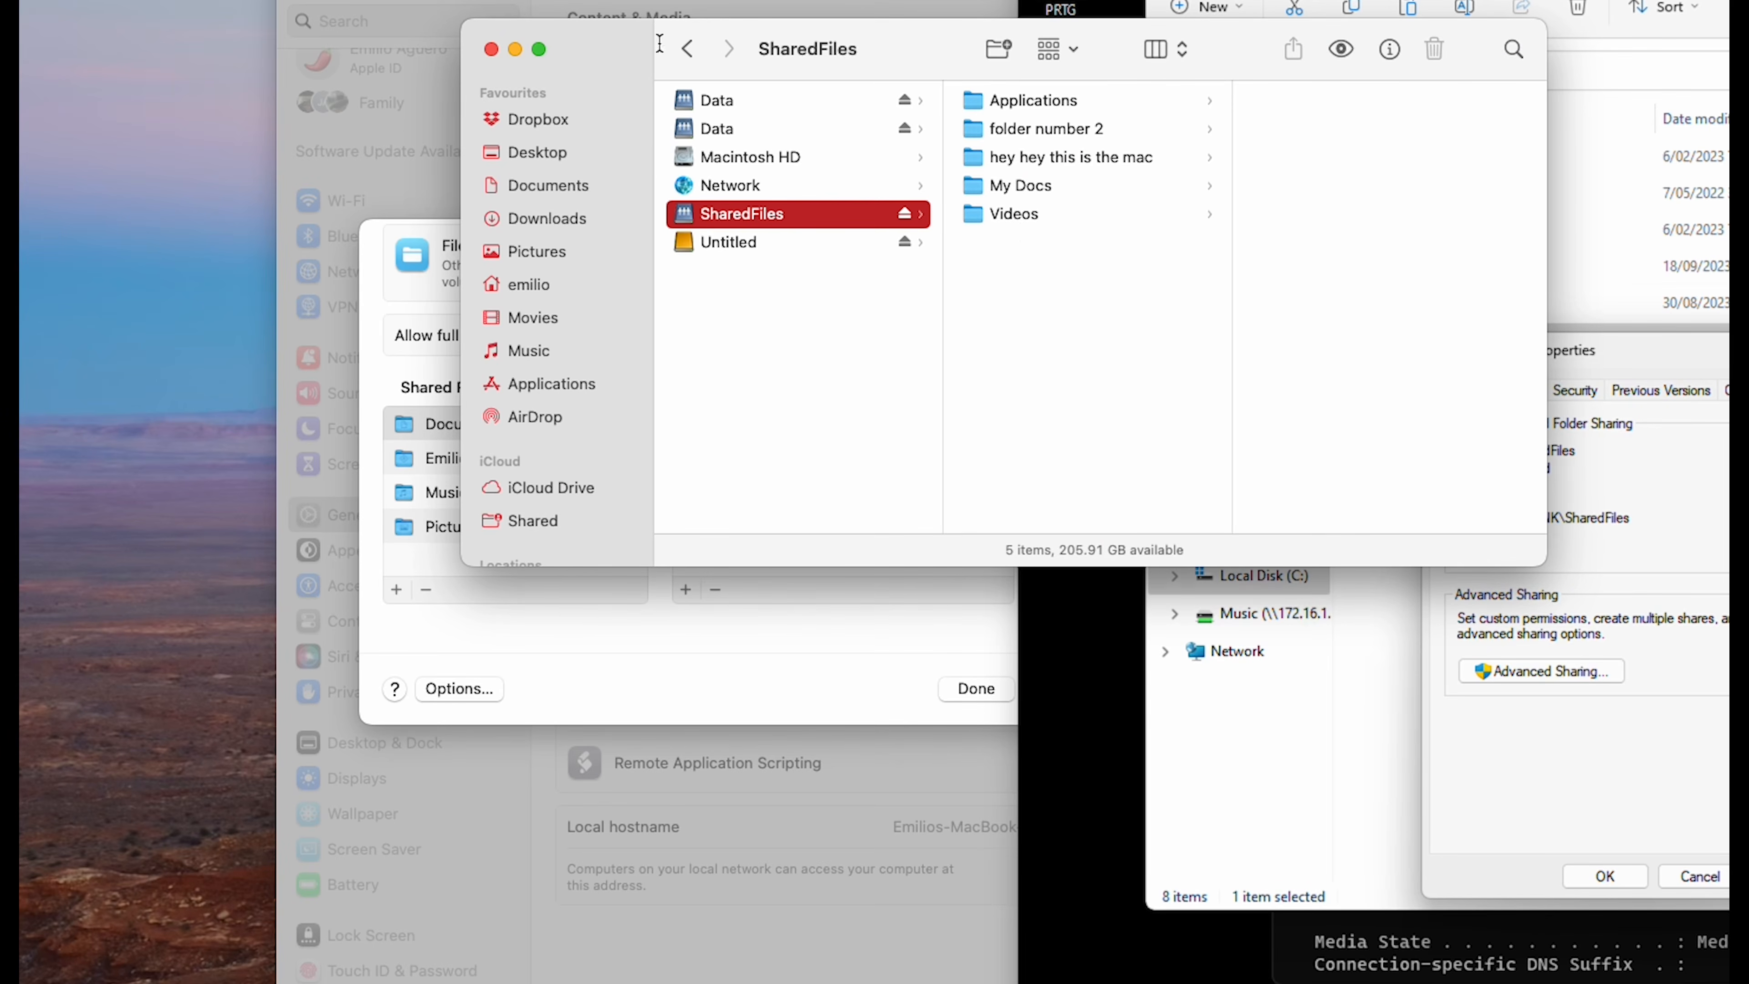
pyautogui.press('super+k')
pyautogui.click(201, 428)
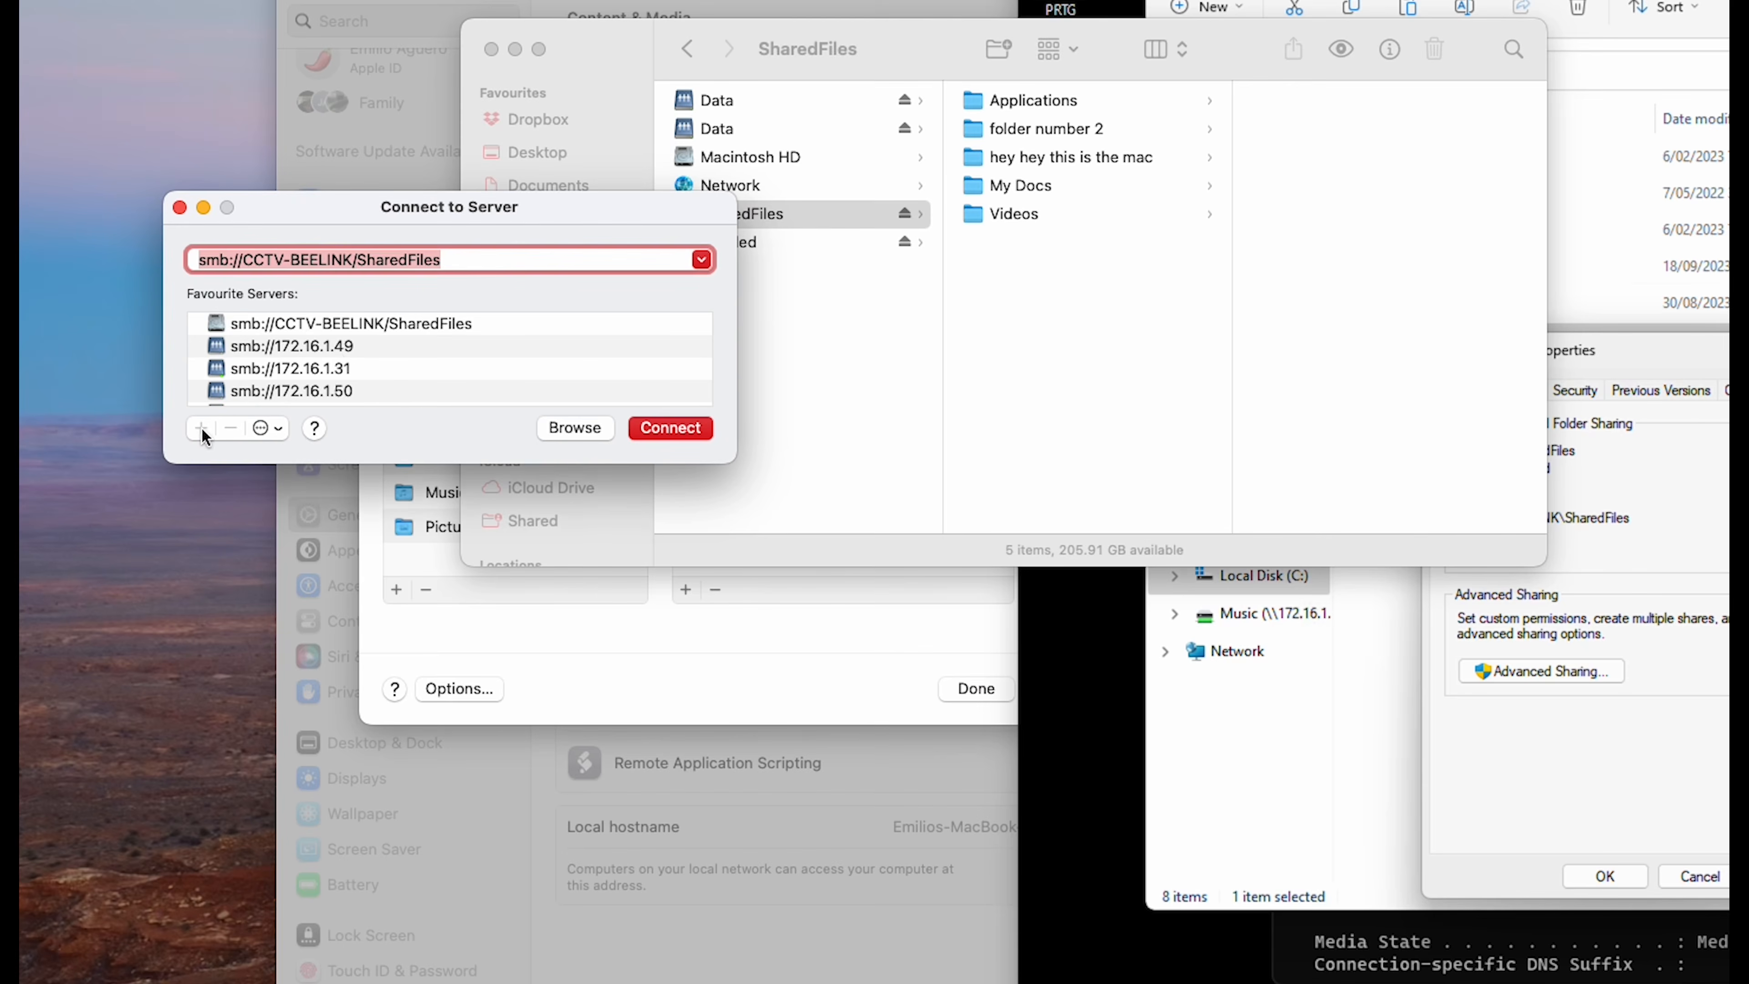
pyautogui.click(387, 322)
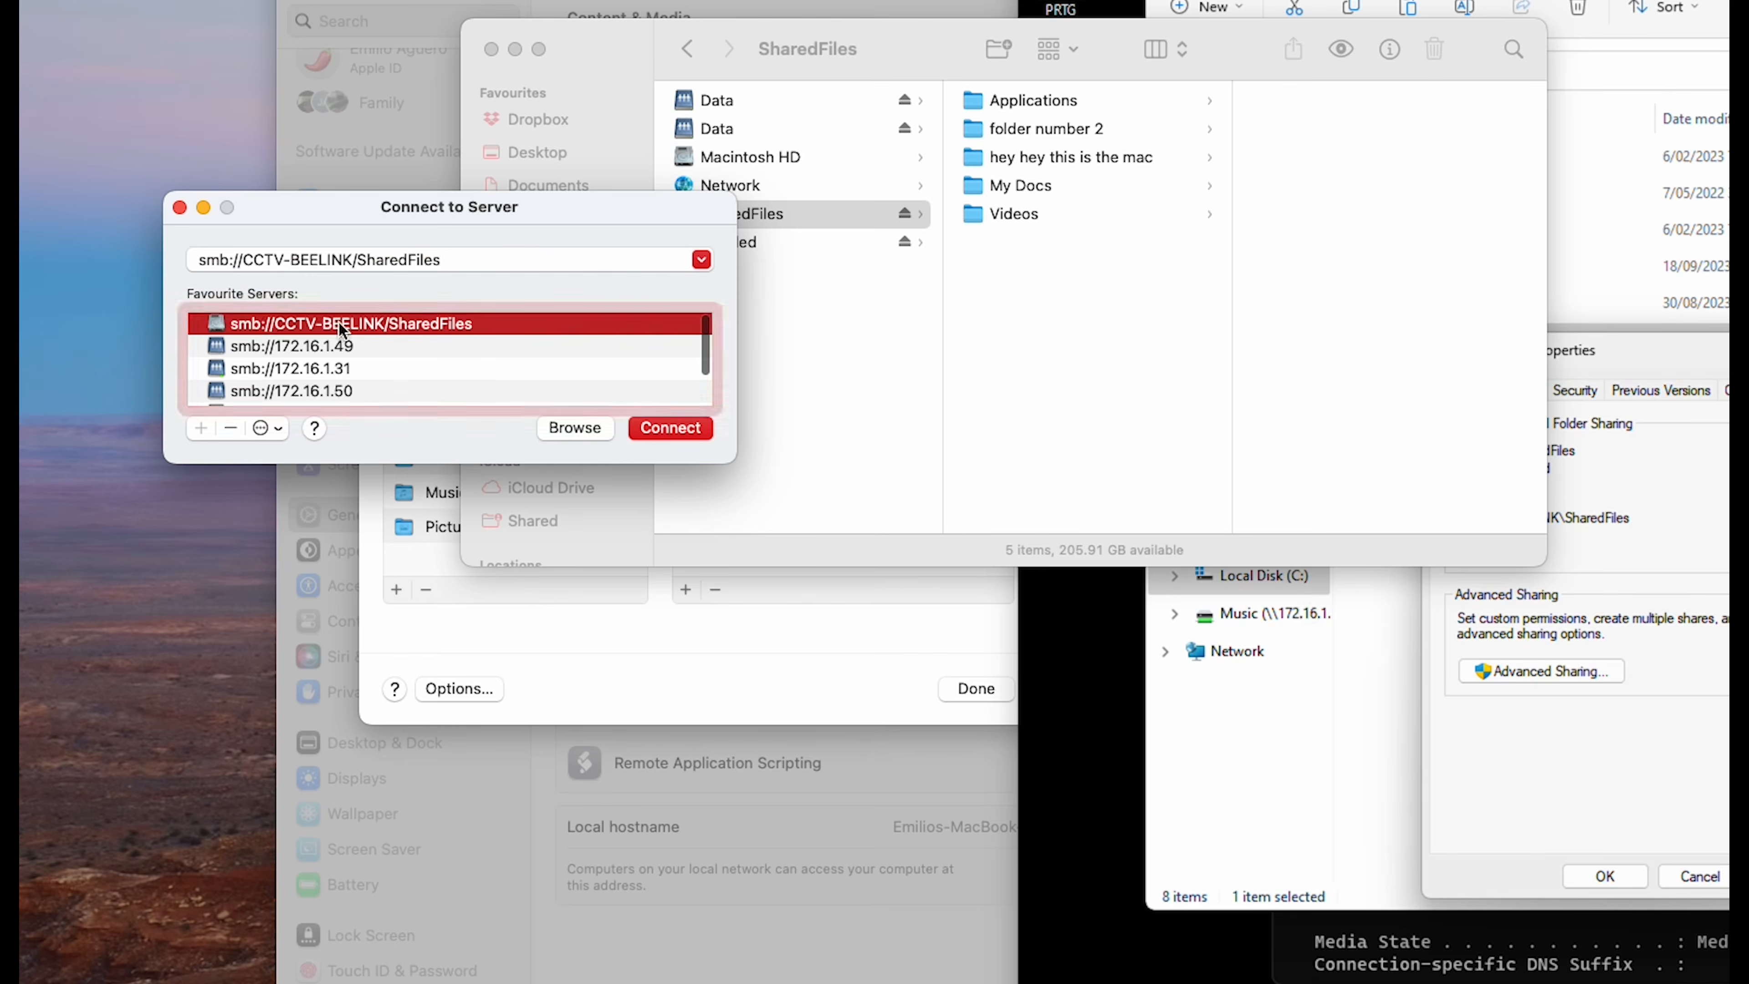